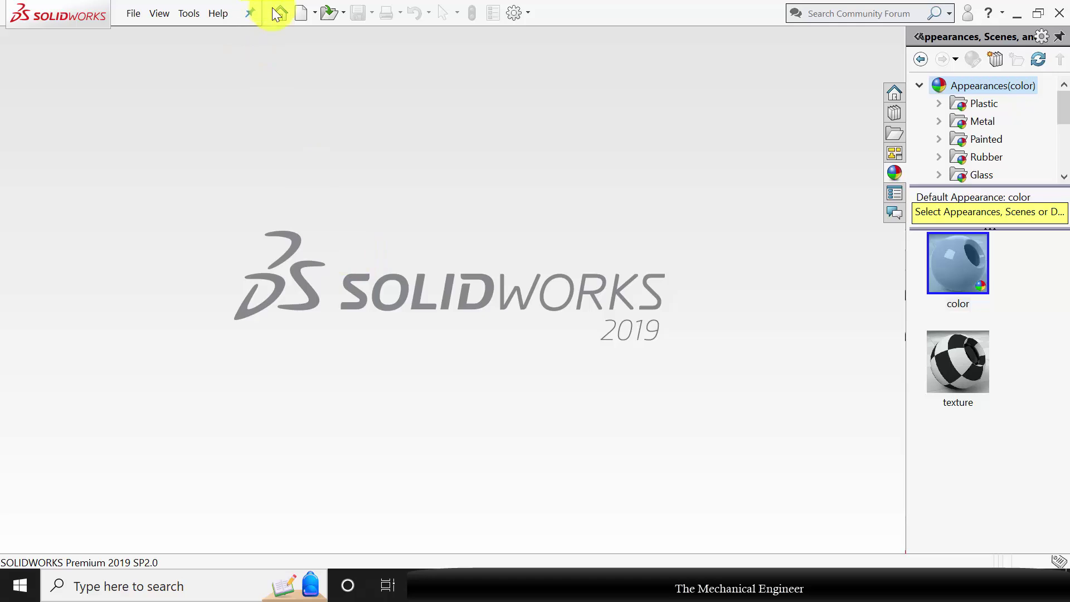
# - Create a new part and start a sketch on the Front Plane
pyautogui.click(301, 13)
pyautogui.click(608, 465)
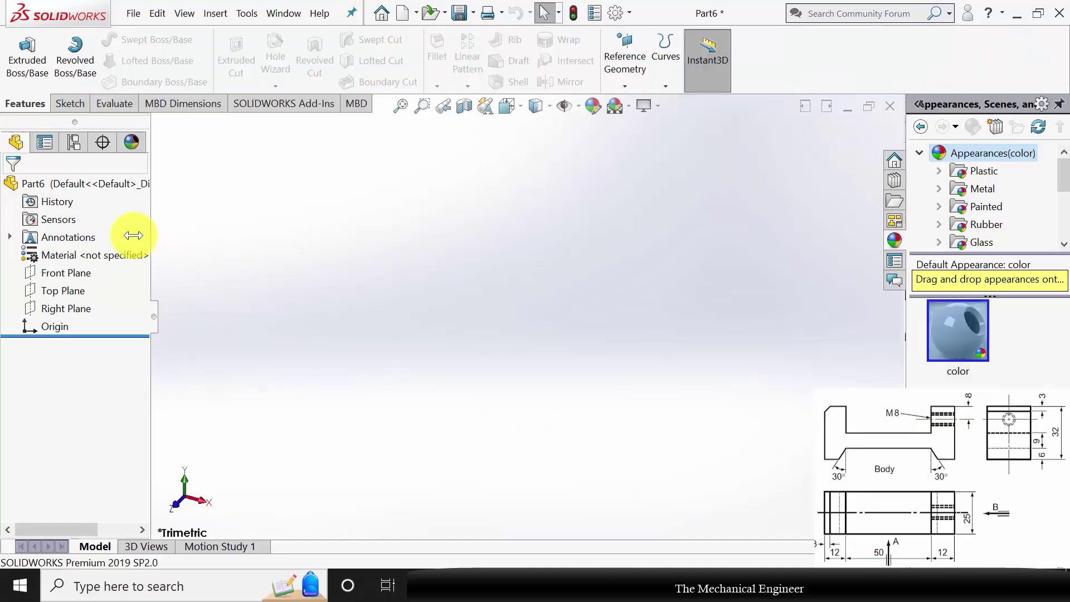
pyautogui.click(60, 274)
pyautogui.click(100, 254)
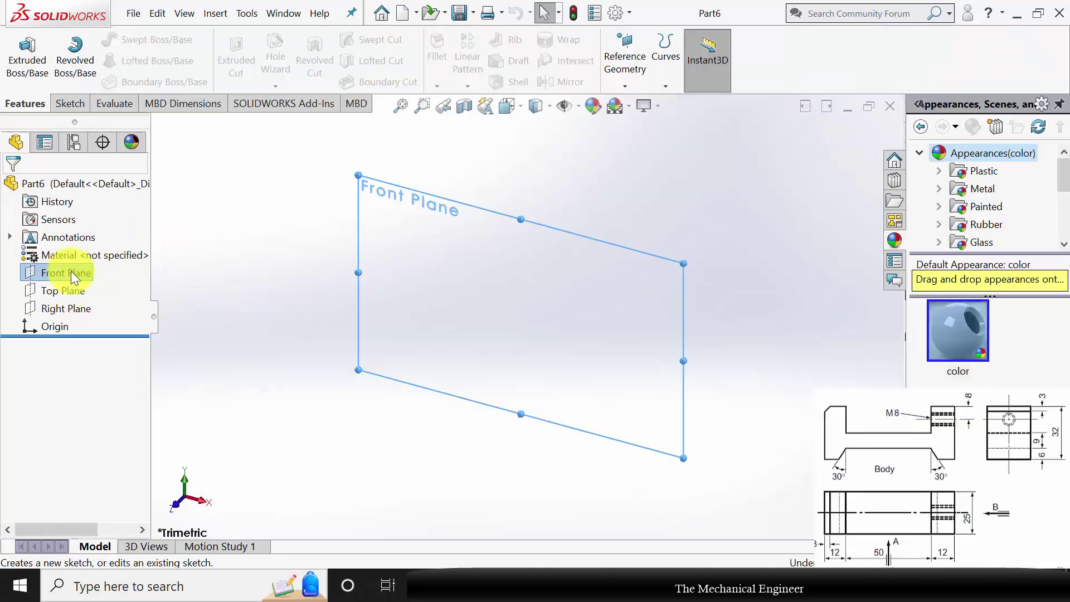
# - Sketch a closed H-shaped line profile about 80 mm tall, with its lower-left corner at the origin
pyautogui.click(100, 39)
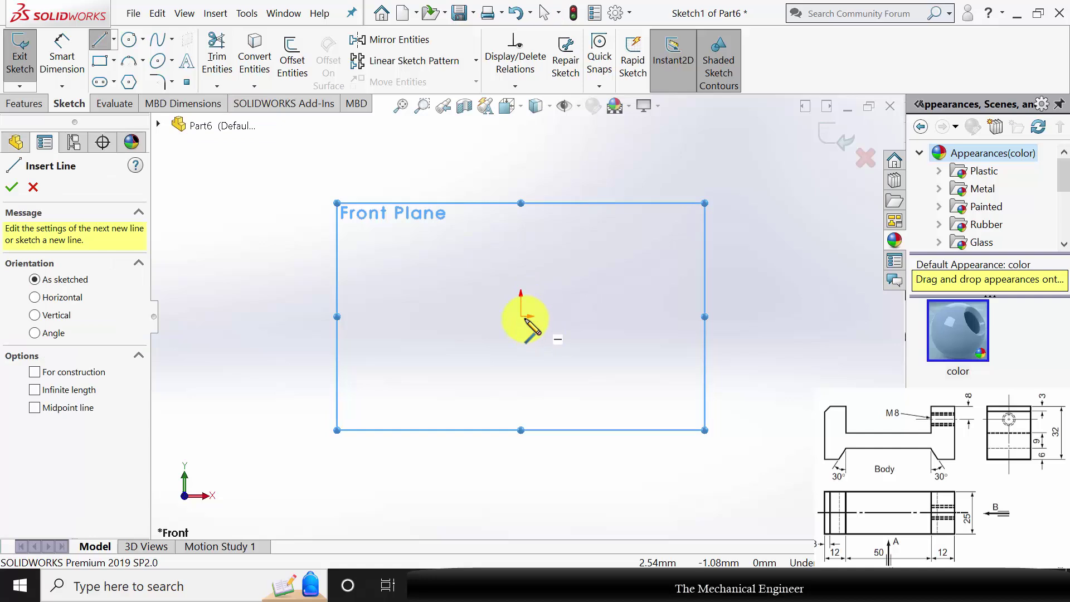
pyautogui.click(521, 317)
pyautogui.click(521, 154)
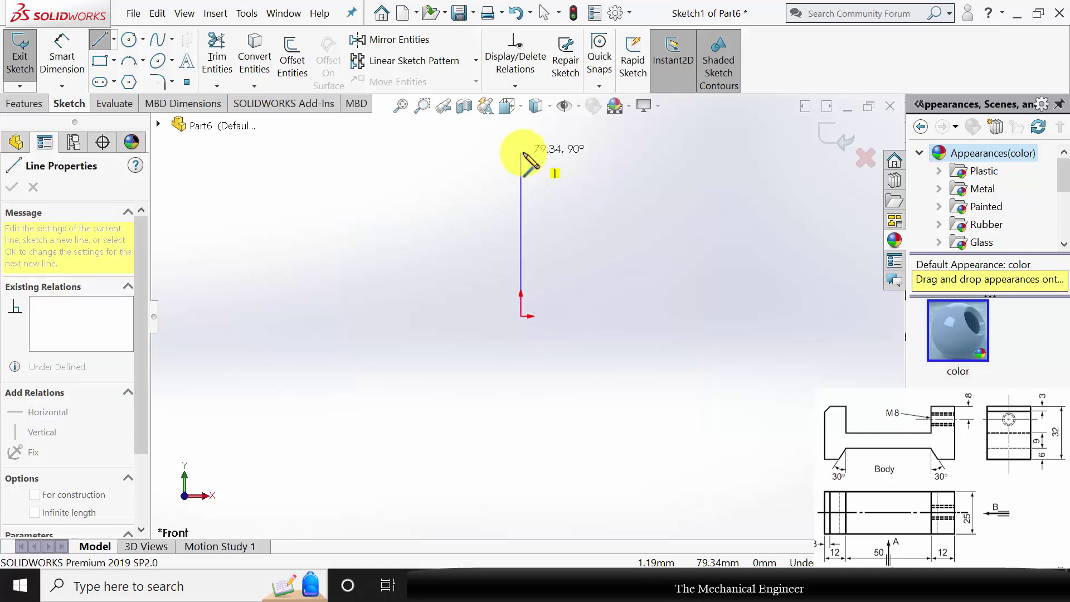
pyautogui.click(521, 151)
pyautogui.click(546, 151)
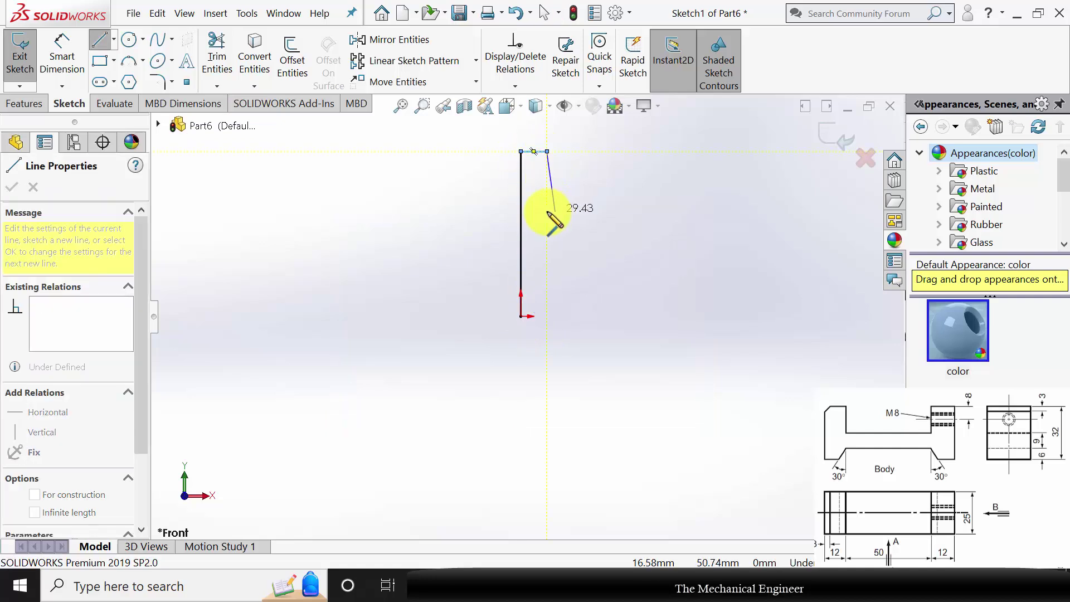
pyautogui.click(547, 211)
pyautogui.click(659, 211)
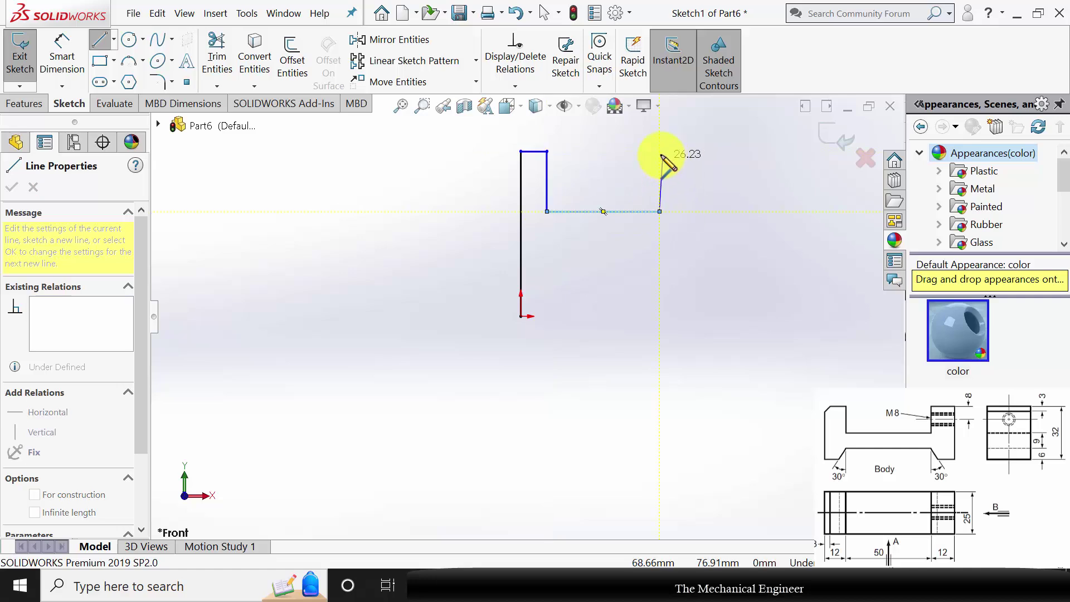
pyautogui.click(659, 152)
pyautogui.click(684, 151)
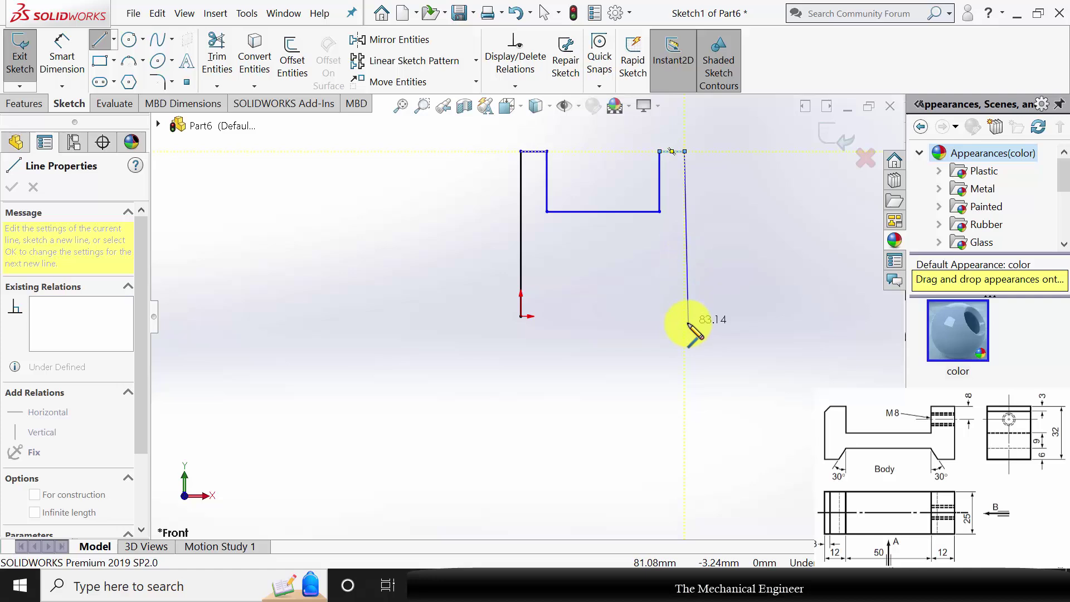
pyautogui.click(661, 316)
pyautogui.click(660, 316)
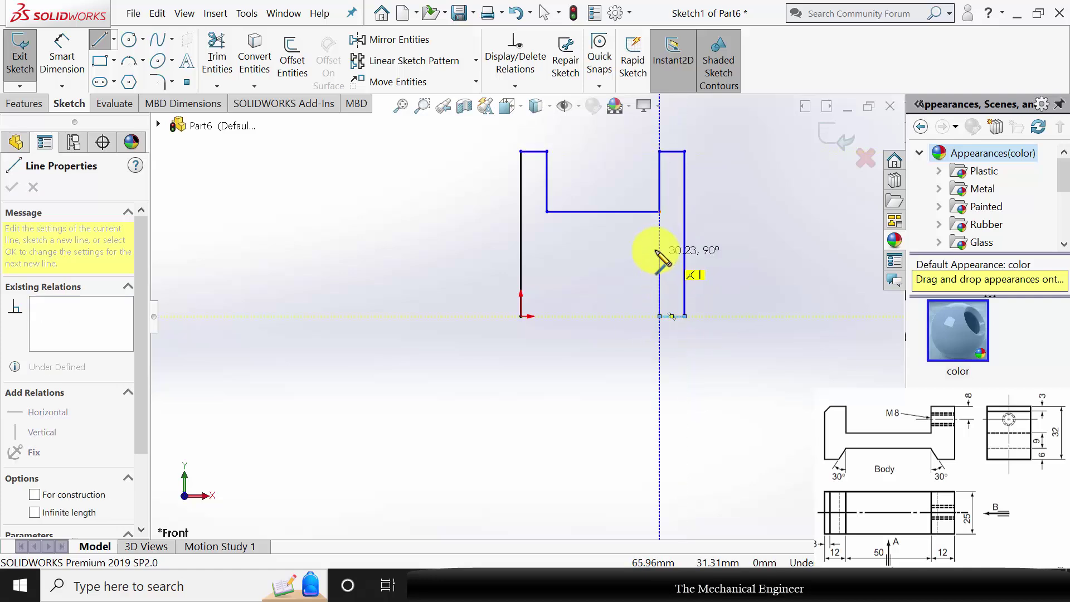
pyautogui.click(547, 248)
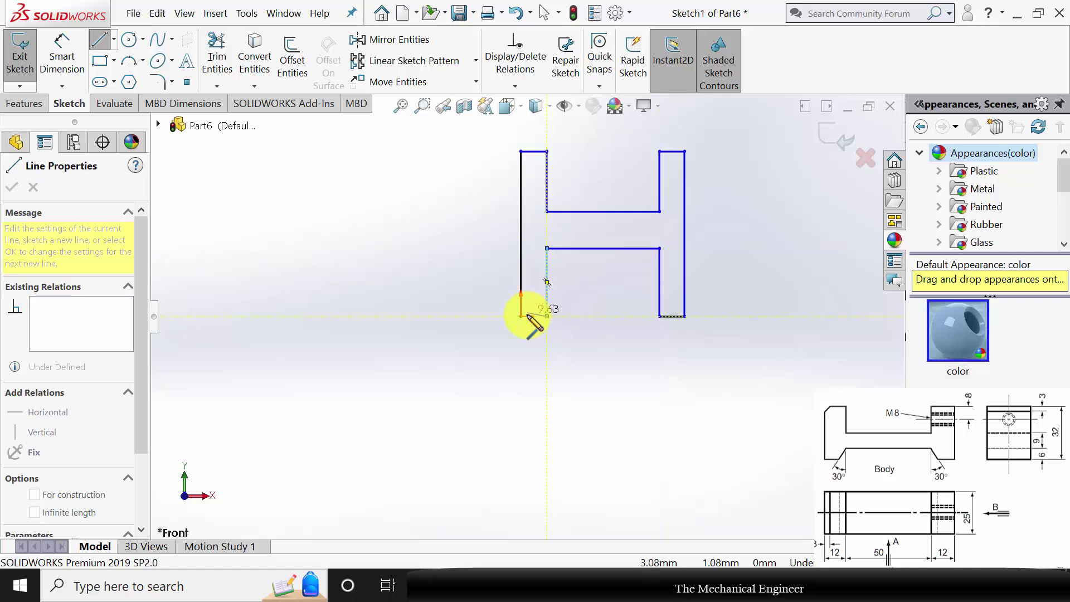
pyautogui.click(546, 316)
pyautogui.press('Escape')
# - Dimension the profile's left outer edge to 32 mm
pyautogui.click(68, 68)
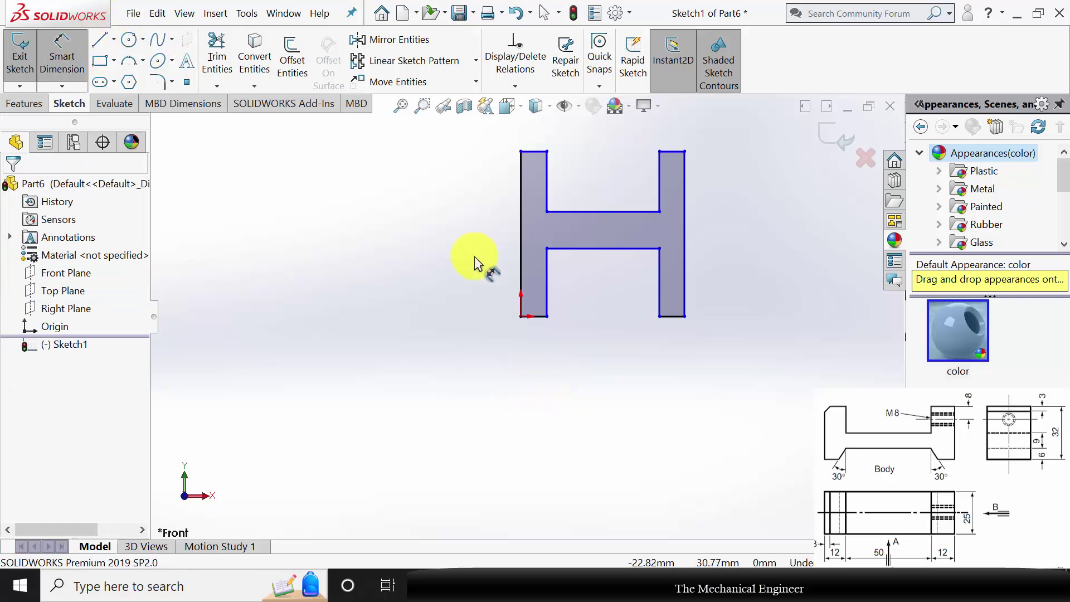
pyautogui.click(522, 219)
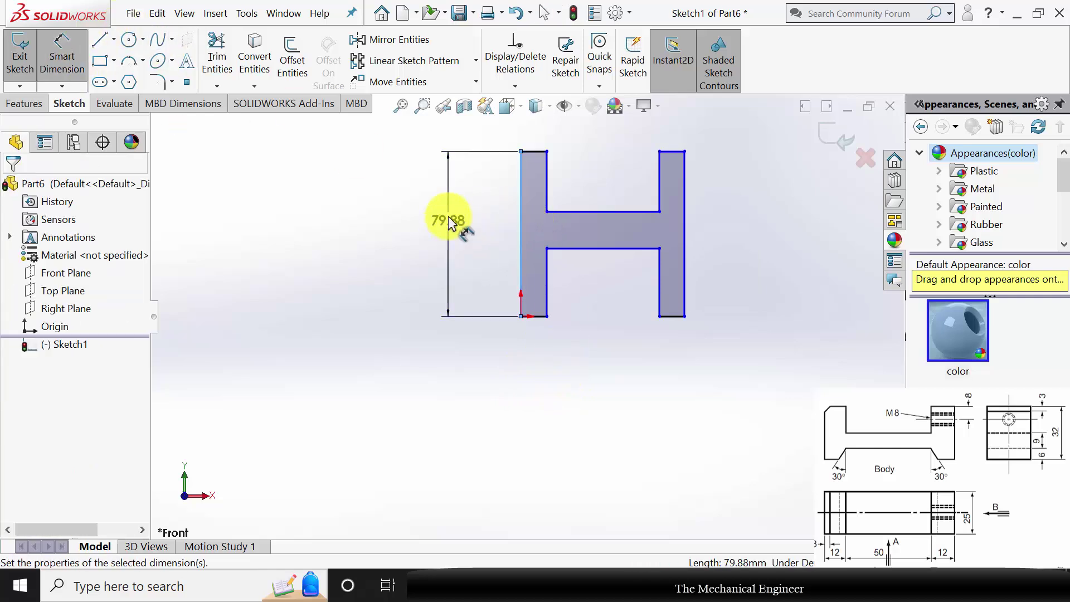
pyautogui.click(451, 223)
pyautogui.write('32')
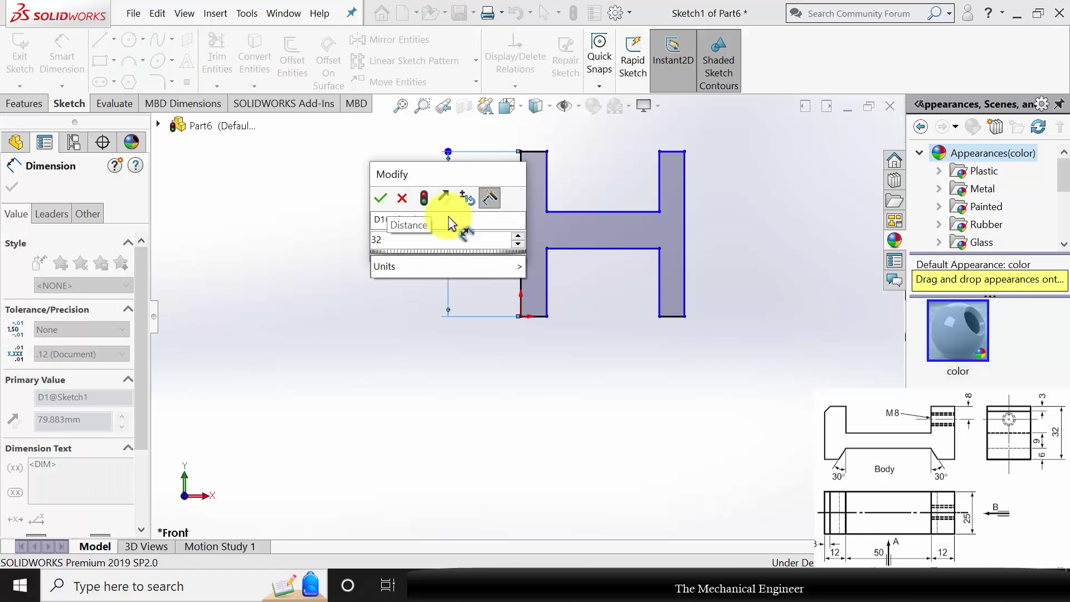
pyautogui.press('Return')
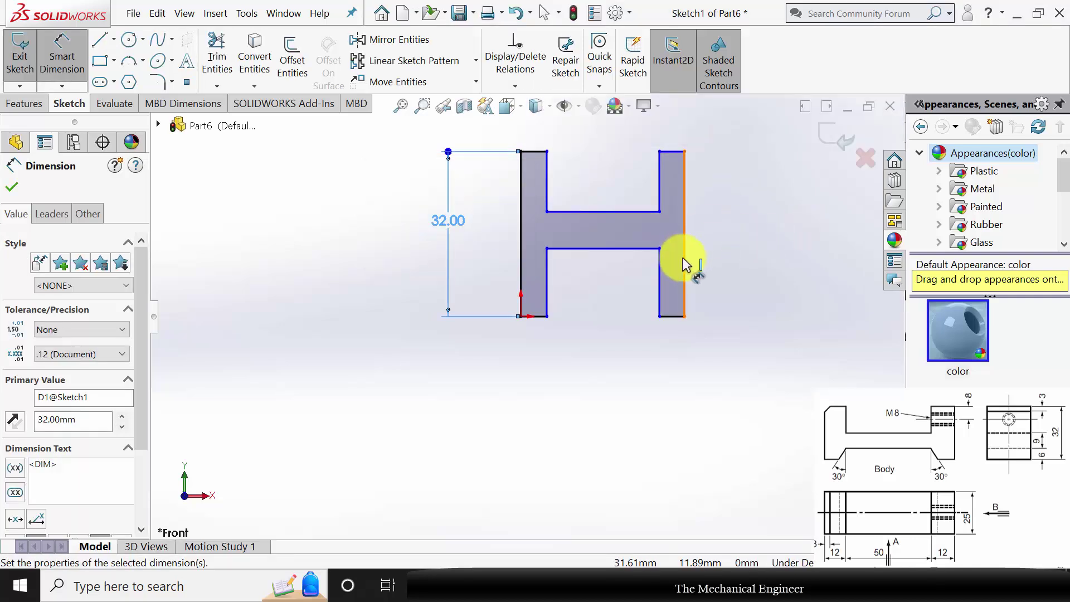
# - Dimension the lower notch depth to 6 mm and the thickness of the connecting web to 9 mm
pyautogui.click(660, 281)
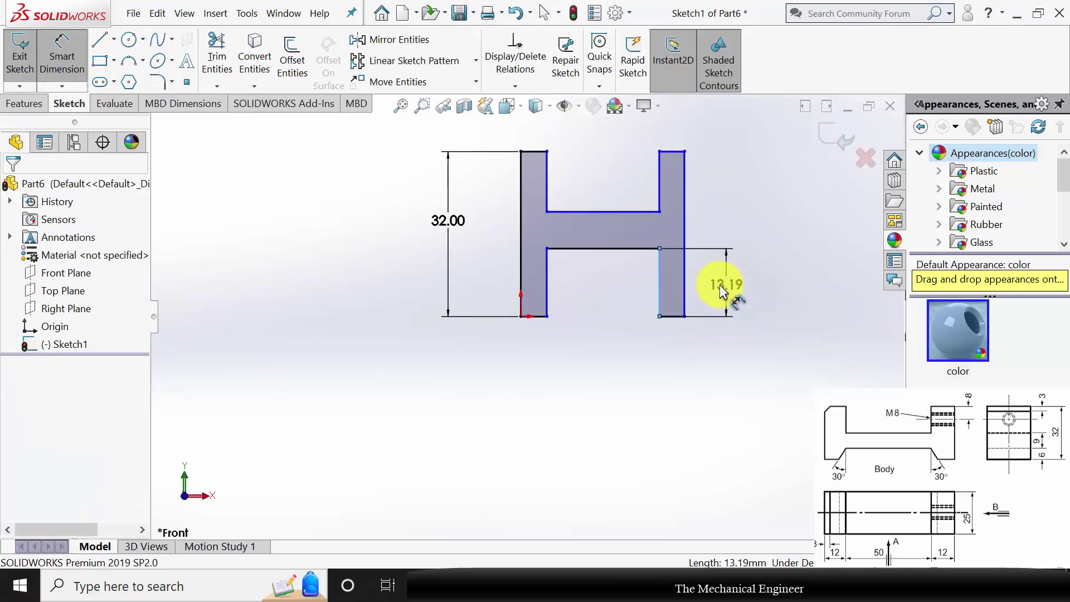
pyautogui.click(720, 285)
pyautogui.write('6')
pyautogui.press('Return')
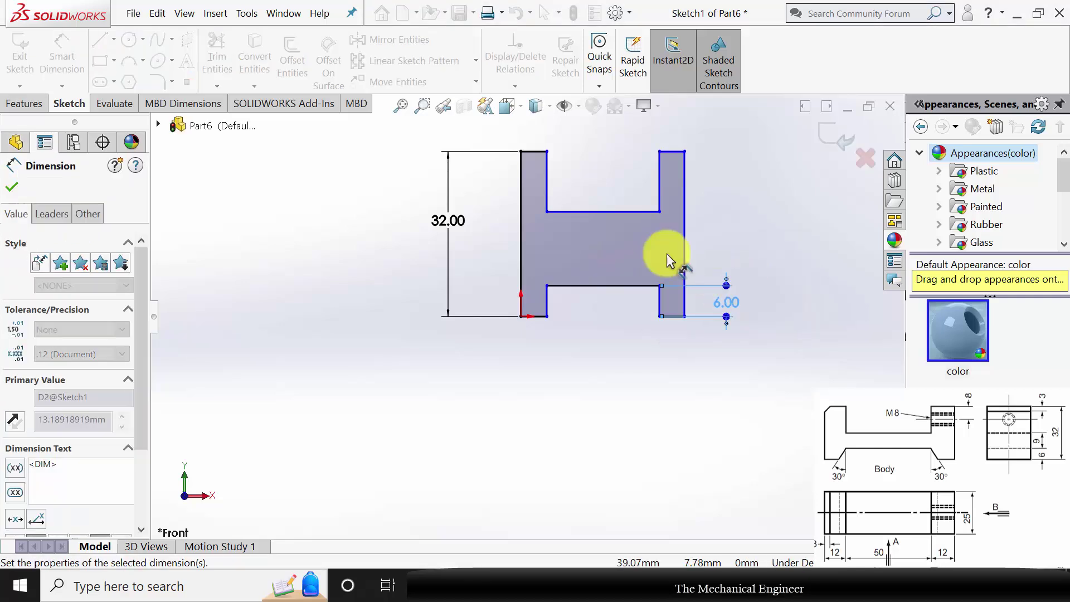
pyautogui.click(640, 215)
pyautogui.click(623, 287)
pyautogui.click(713, 243)
pyautogui.write('9')
pyautogui.press('Return')
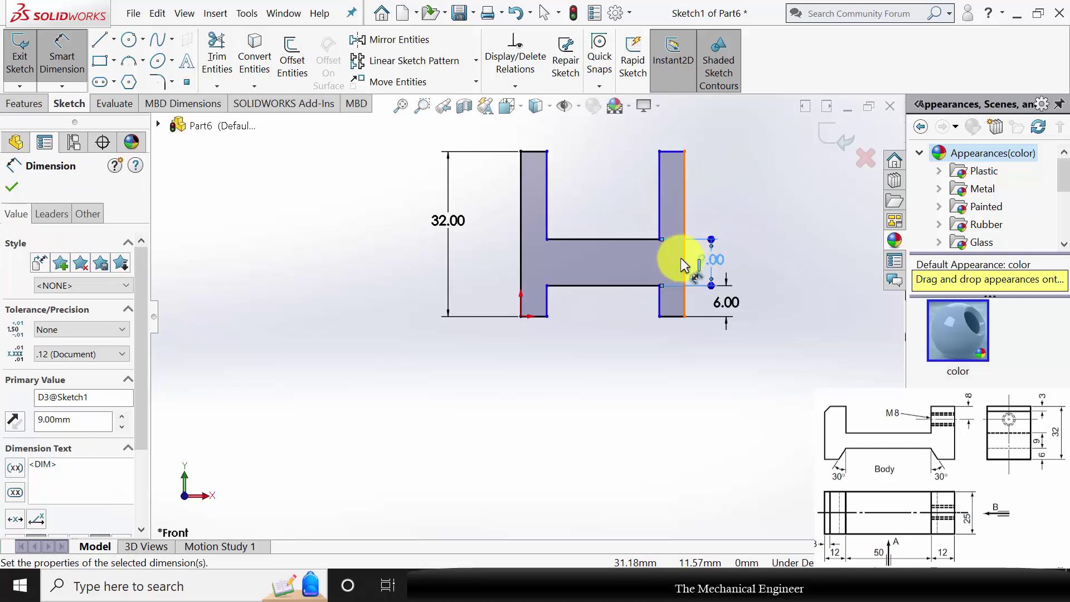
# - Dimension the left leg's bottom edge to 12 mm and the lower notch's width to 50 mm
pyautogui.click(541, 317)
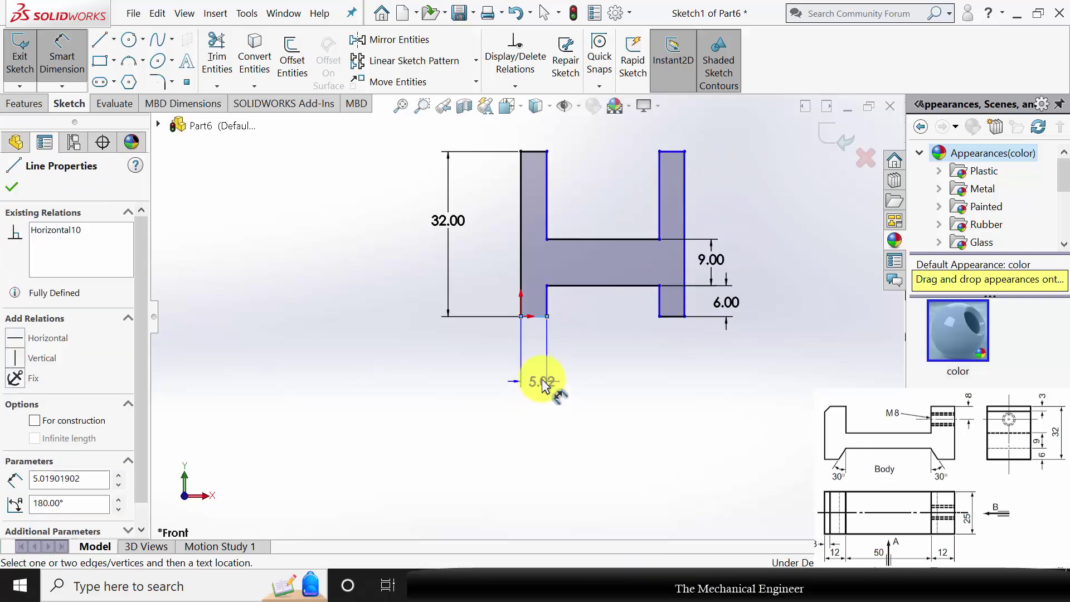
pyautogui.click(542, 379)
pyautogui.write('12')
pyautogui.press('Return')
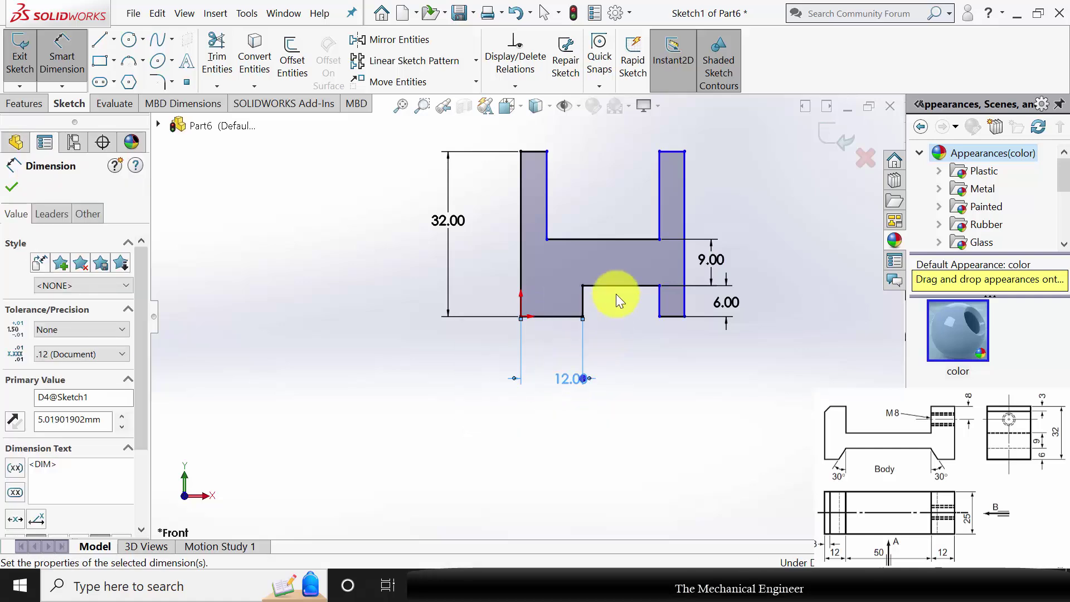
pyautogui.click(623, 295)
pyautogui.click(636, 373)
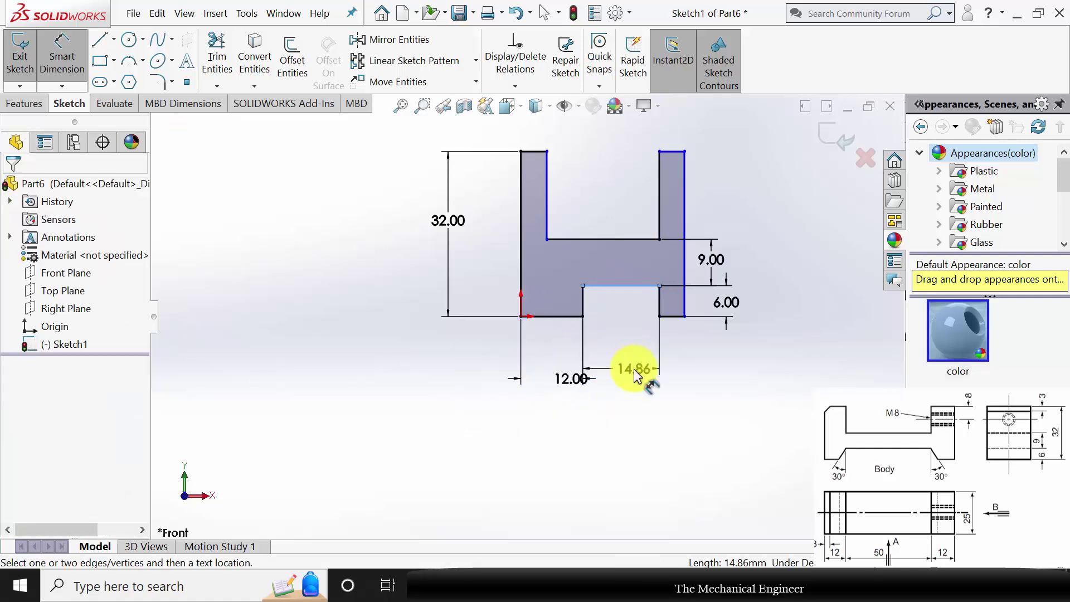
pyautogui.write('50')
pyautogui.press('Return')
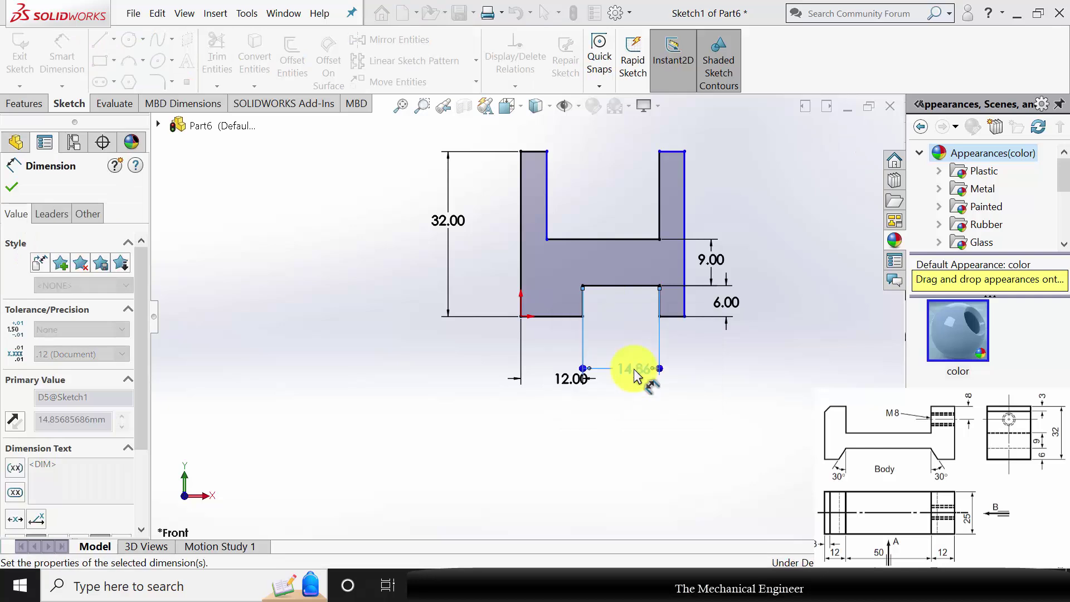
pyautogui.press('Escape')
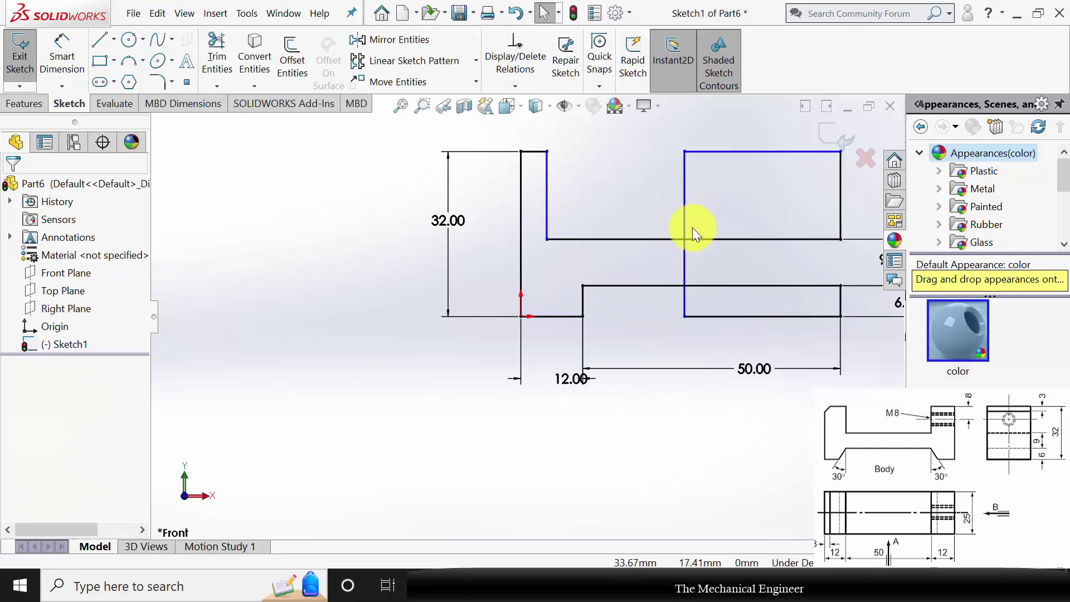
# - Move the profile's right outer edge outward past the notch and dimension the right leg's bottom edge to 12 mm
pyautogui.press('f')
pyautogui.moveTo(637, 239); pyautogui.dragTo(813, 251)
pyautogui.click(812, 351)
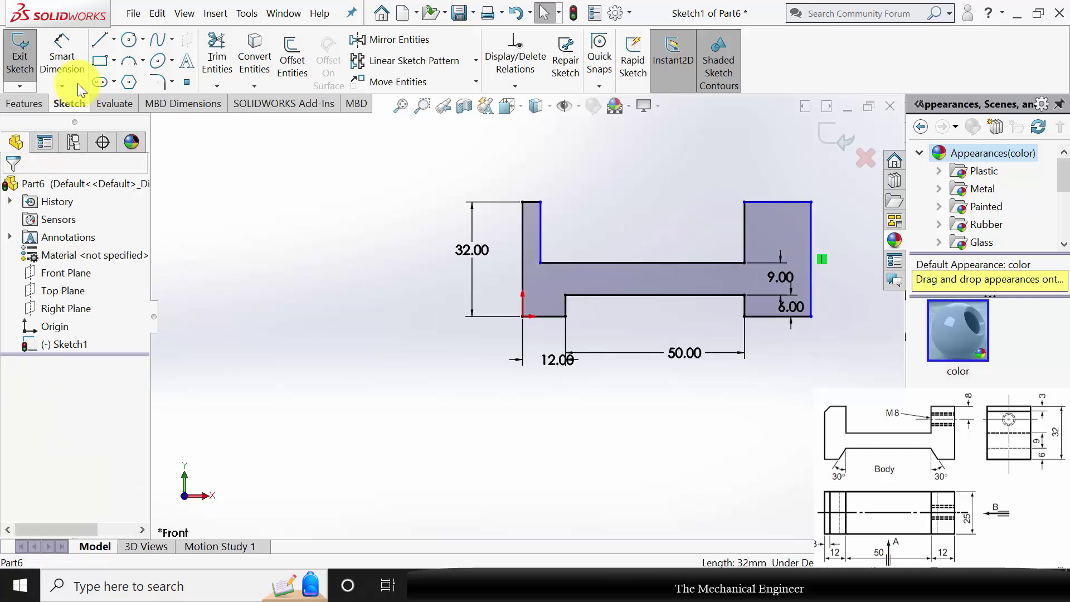
pyautogui.click(61, 53)
pyautogui.click(779, 316)
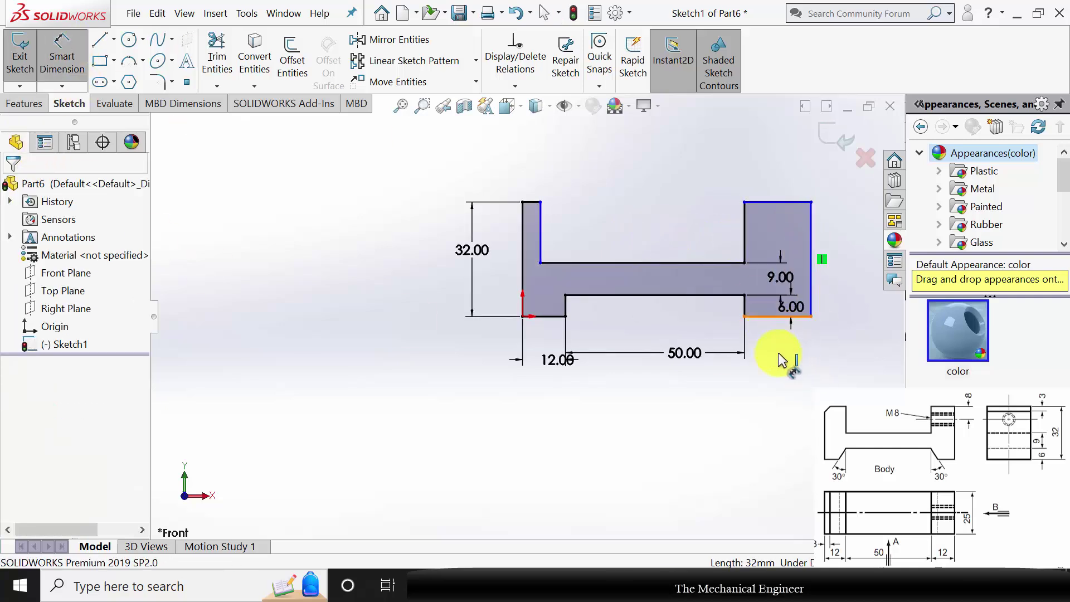
pyautogui.click(778, 355)
pyautogui.write('12')
pyautogui.press('Return')
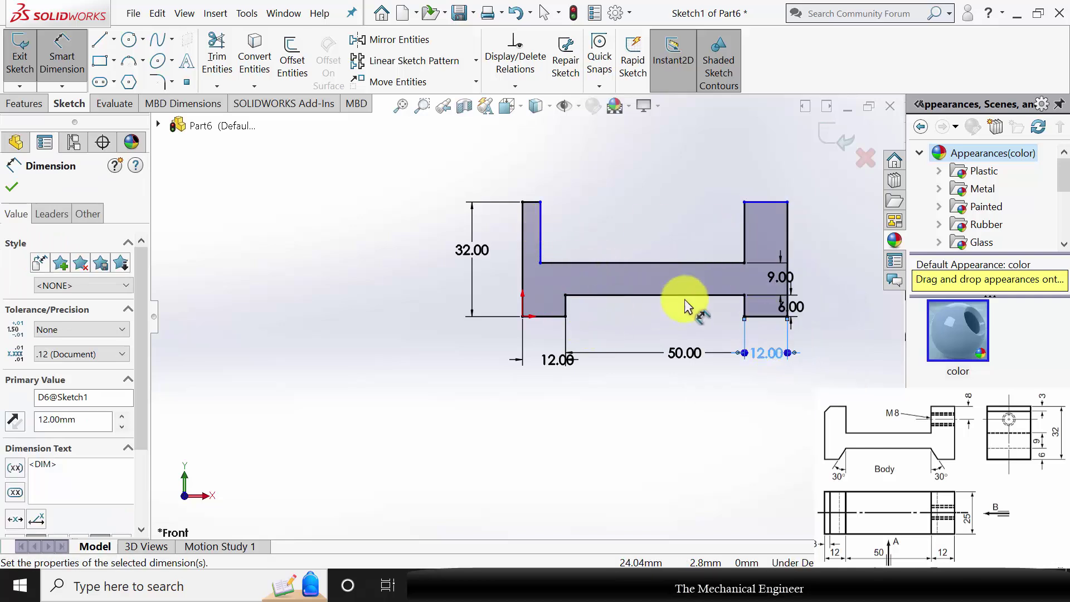
pyautogui.press('Escape')
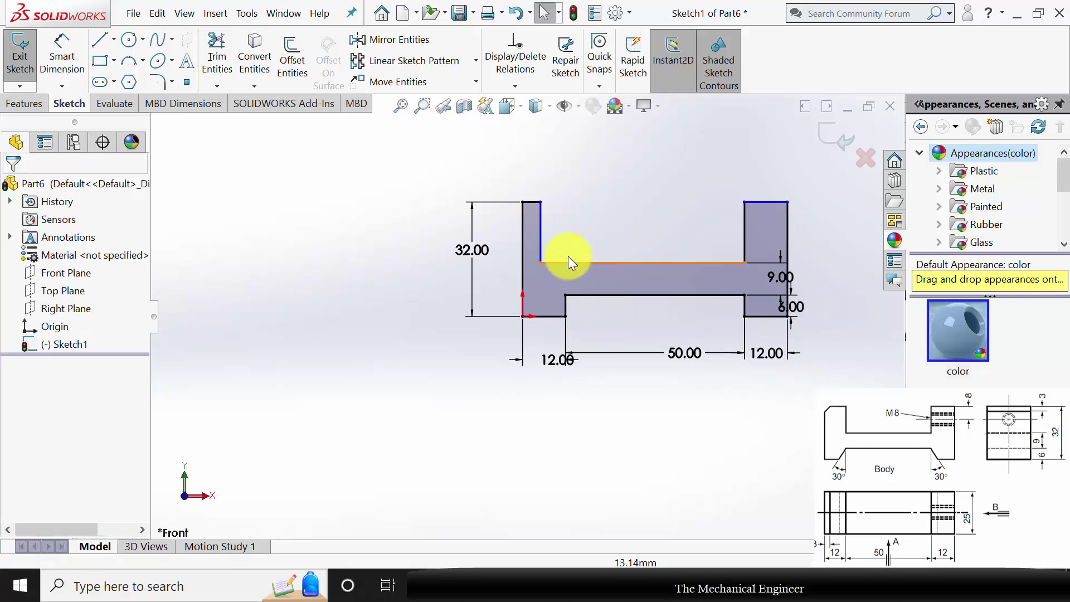
# - Make the left leg's upper and lower inner edges collinear, and the top edges of both legs collinear
pyautogui.click(543, 236)
pyautogui.keyDown('ctrl'); pyautogui.click(566, 303); pyautogui.keyUp('ctrl')
pyautogui.click(23, 446)
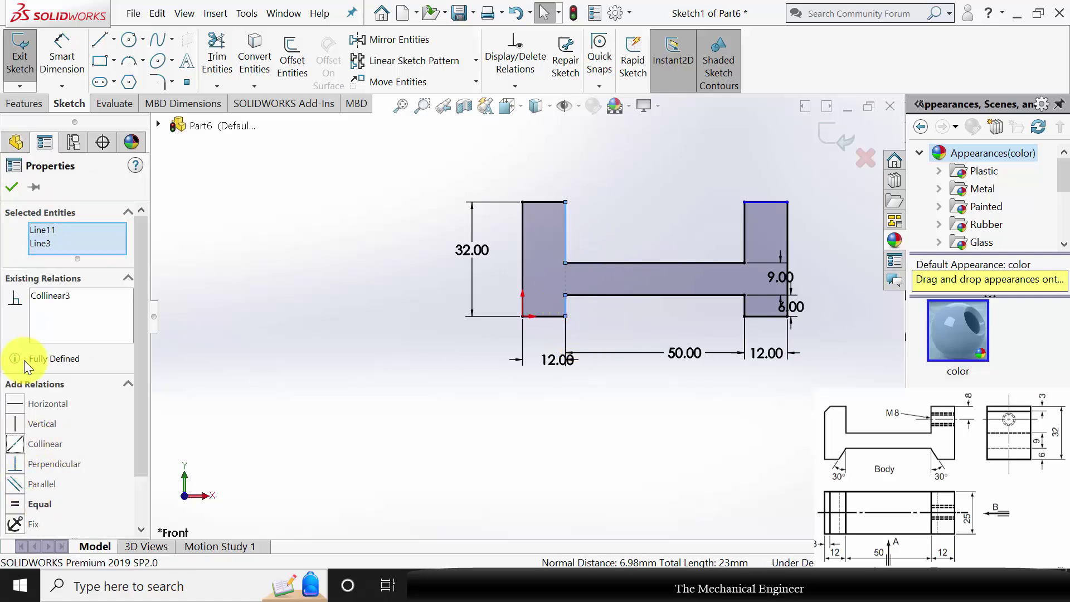
pyautogui.click(12, 187)
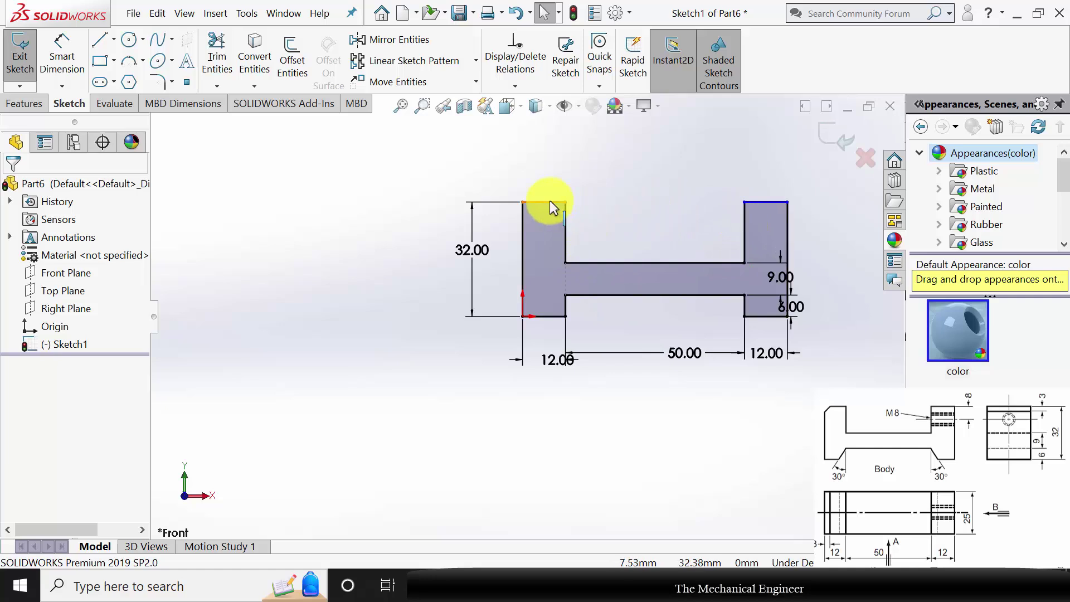
pyautogui.keyDown('ctrl'); pyautogui.click(758, 202); pyautogui.keyUp('ctrl')
pyautogui.click(25, 443)
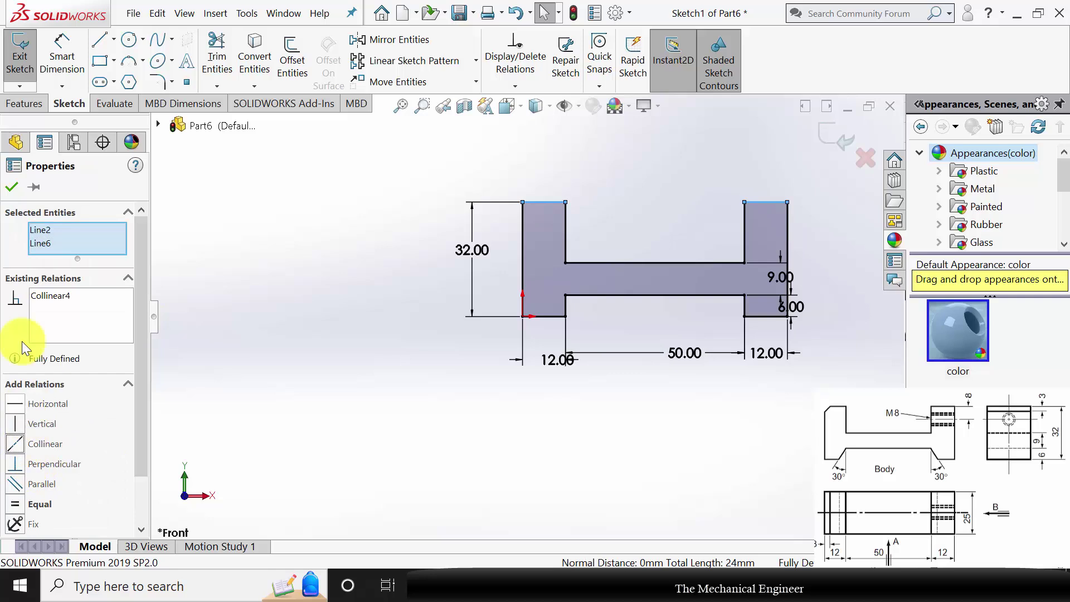
pyautogui.click(13, 188)
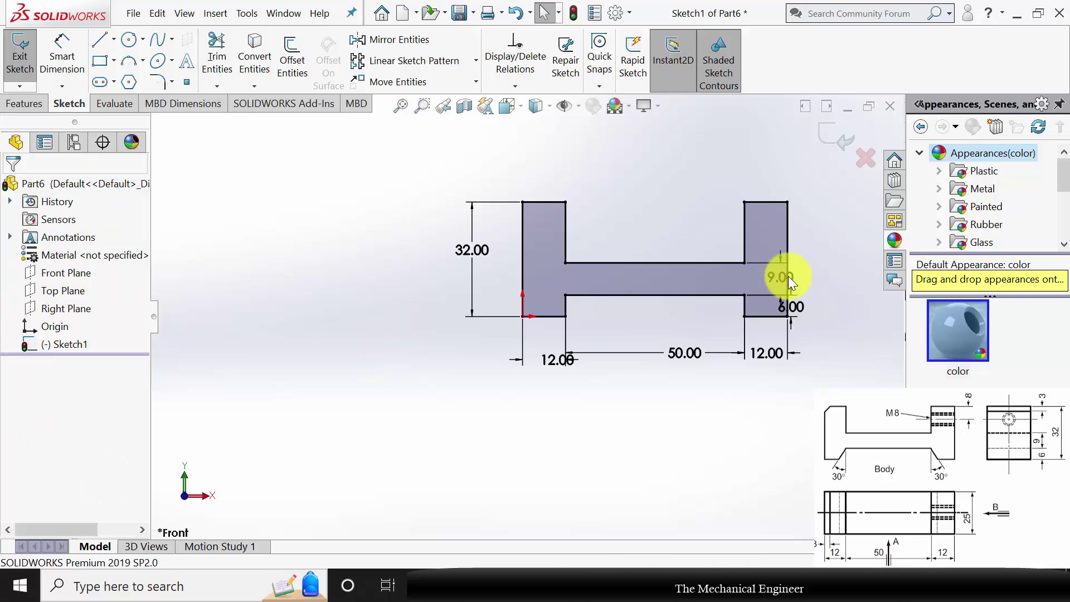
# - Extrude the profile as a blind boss 25 mm deep
pyautogui.click(6, 105)
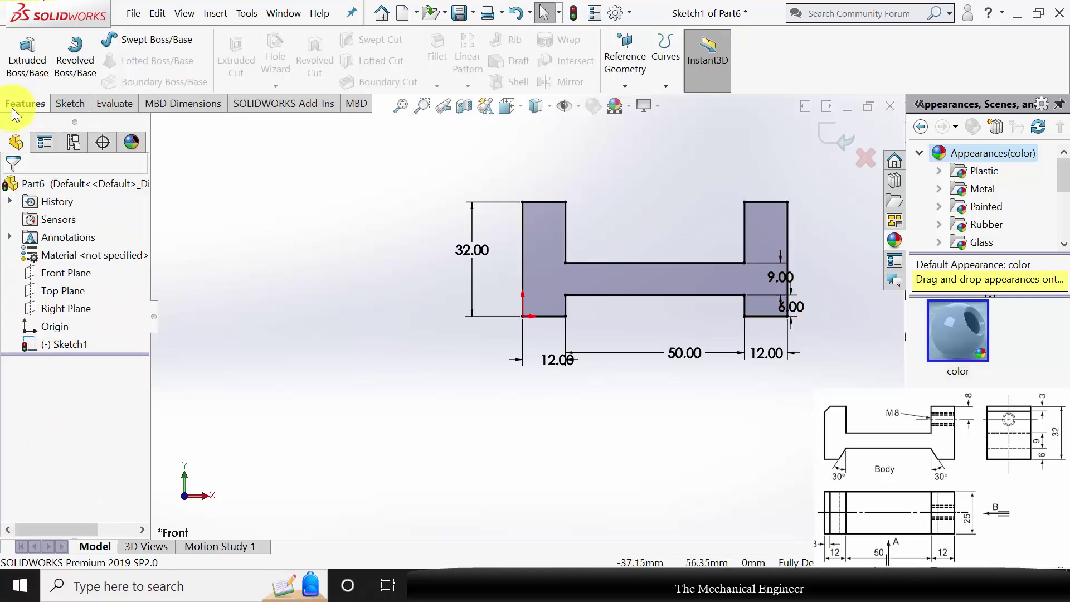
pyautogui.click(32, 73)
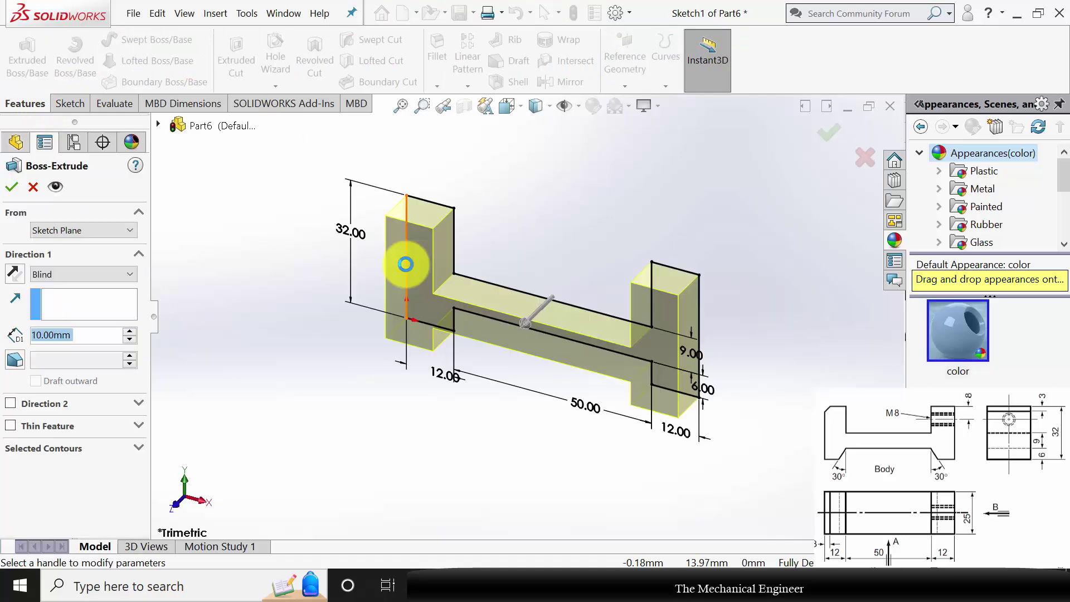
pyautogui.write('25')
pyautogui.press('Return')
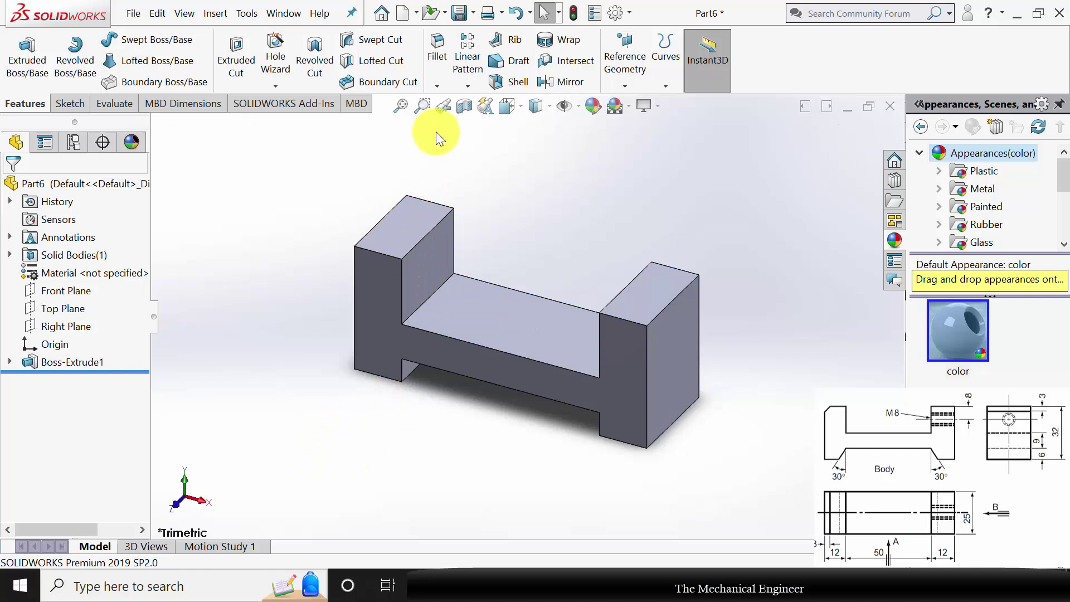
# - Chamfer the outer top edges of both legs with a 3 mm distance and a 45-degree angle
pyautogui.click(437, 85)
pyautogui.click(232, 363)
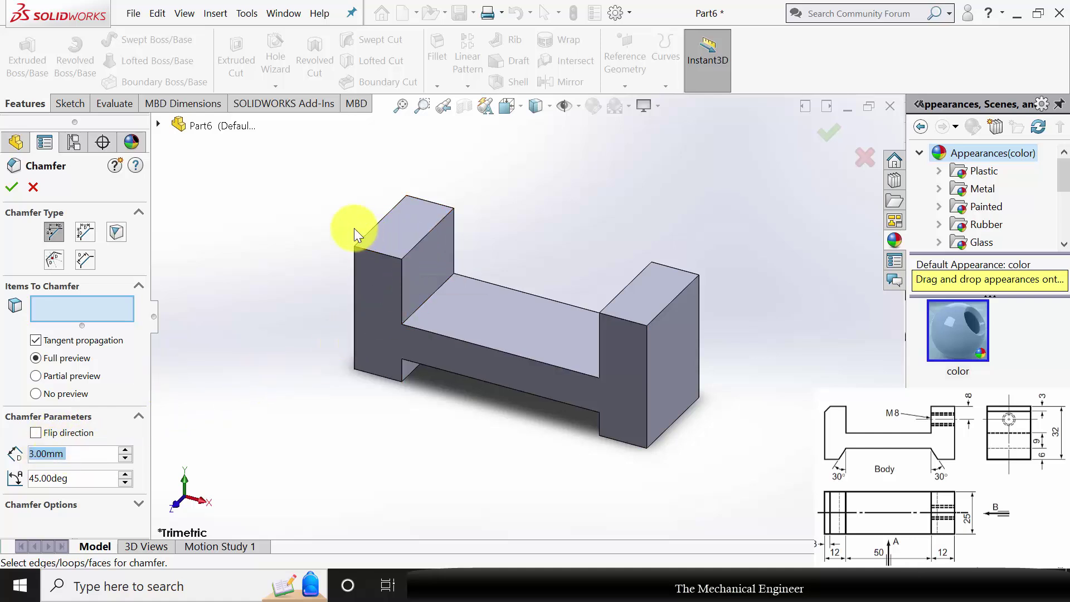
pyautogui.moveTo(353, 228); pyautogui.dragTo(393, 231, button='middle')
pyautogui.click(392, 230)
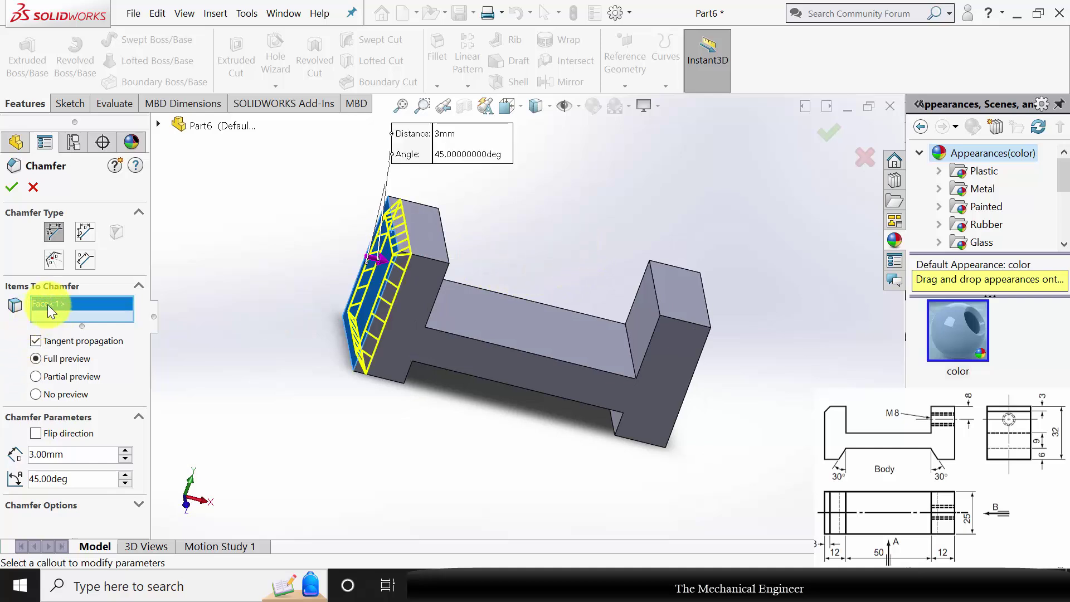
pyautogui.press('Delete')
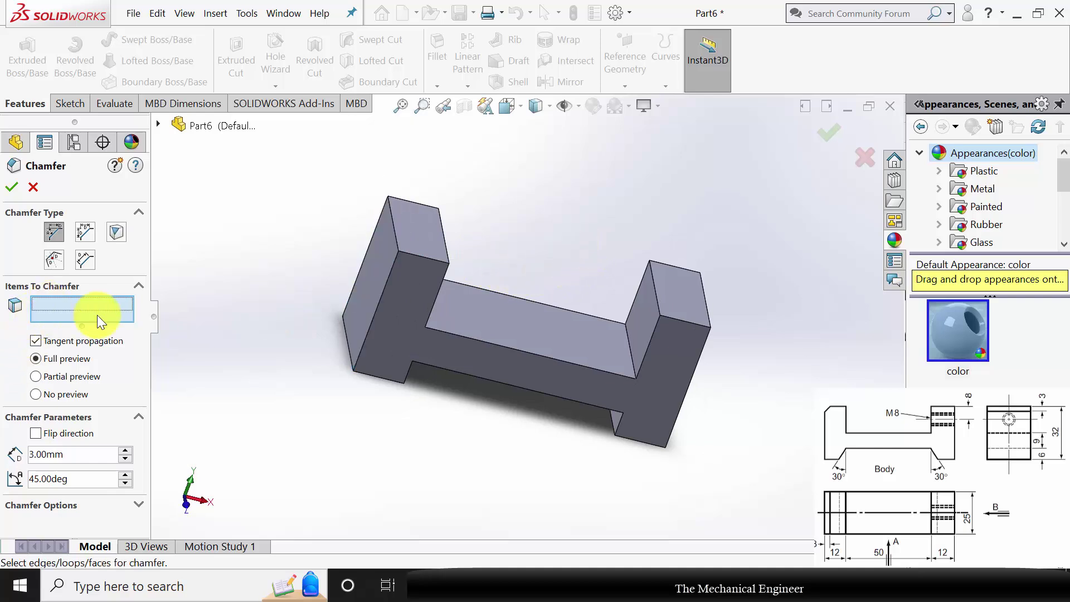
pyautogui.click(394, 227)
pyautogui.moveTo(567, 283); pyautogui.dragTo(526, 267, button='middle')
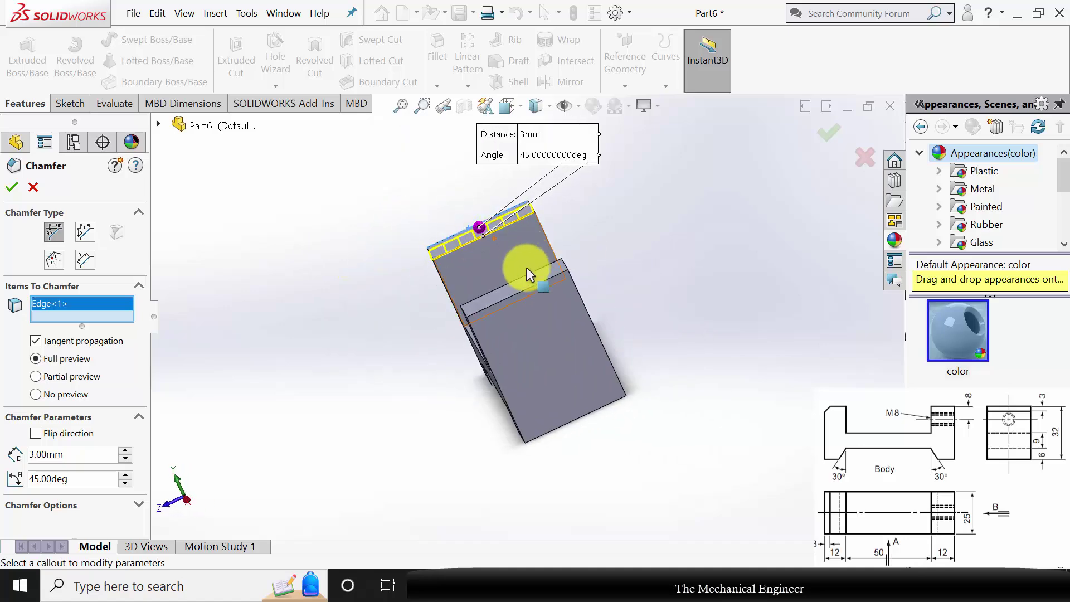
pyautogui.click(504, 298)
pyautogui.moveTo(476, 257); pyautogui.dragTo(108, 259, button='middle')
pyautogui.click(11, 188)
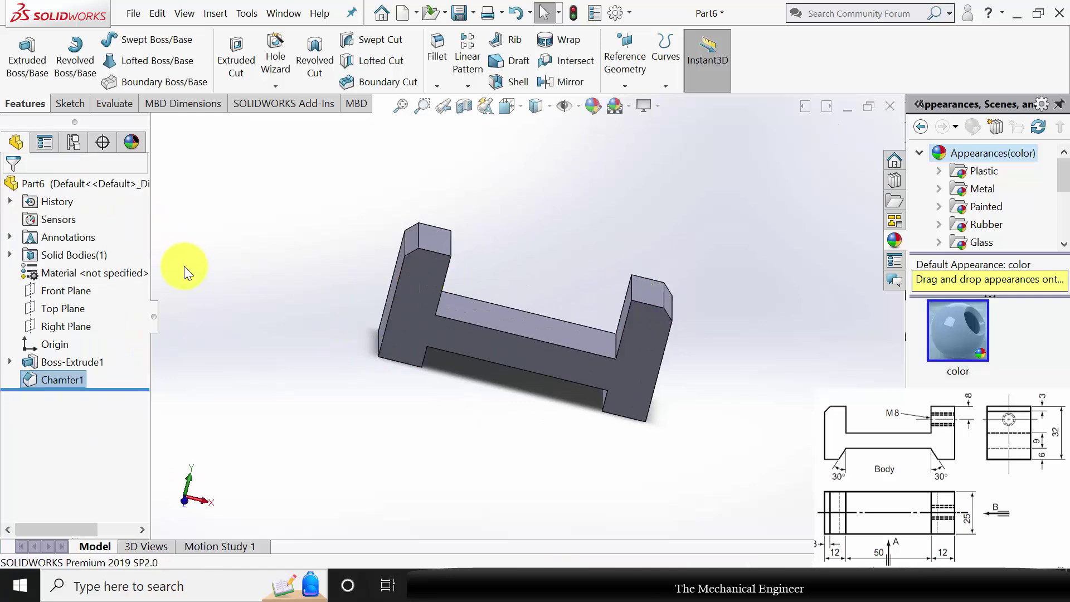
# - Start another chamfer and set its distance to 6 mm and its angle to 30 degrees
pyautogui.click(438, 85)
pyautogui.click(460, 123)
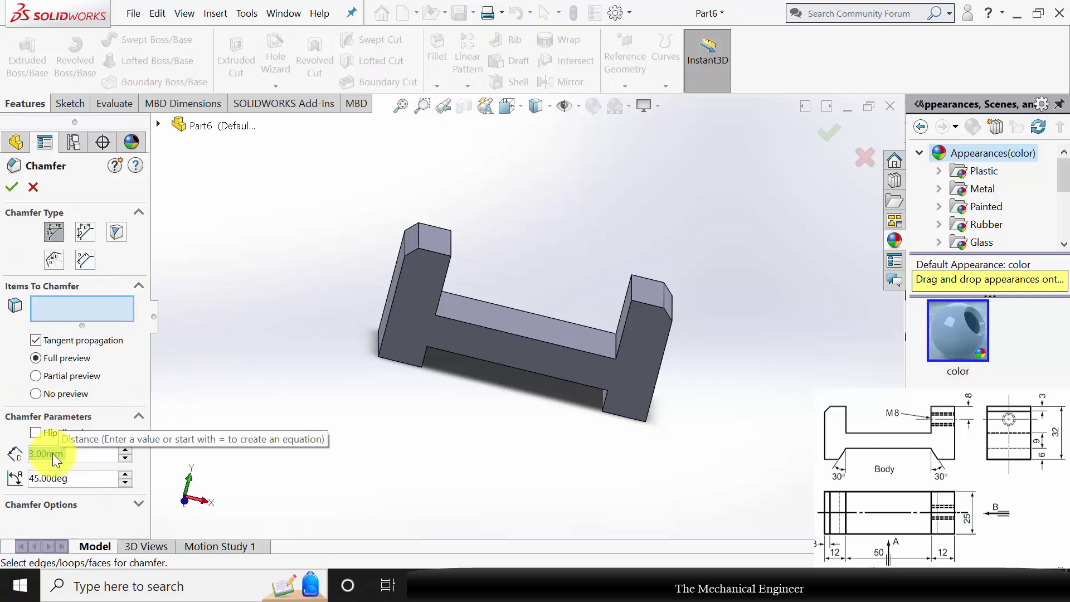
pyautogui.write('6')
pyautogui.press('Return')
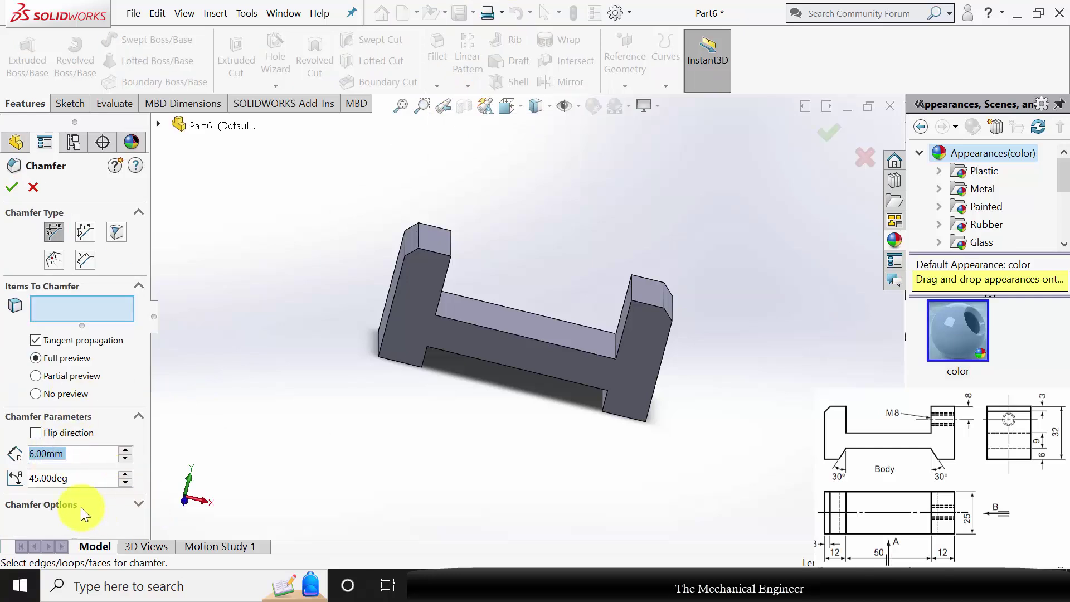
pyautogui.click(48, 477)
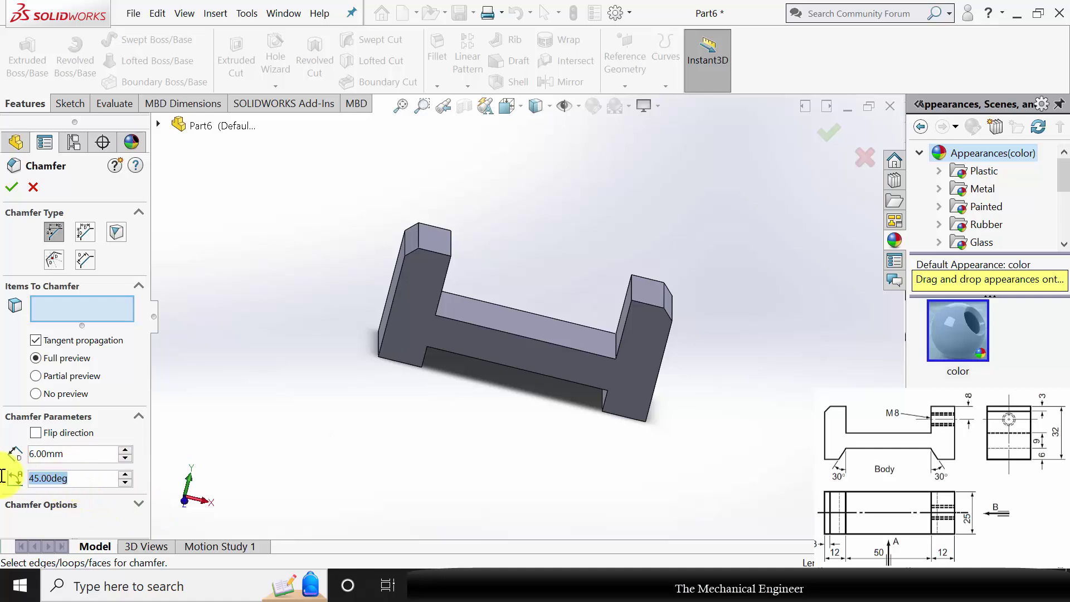
pyautogui.write('30')
pyautogui.press('Return')
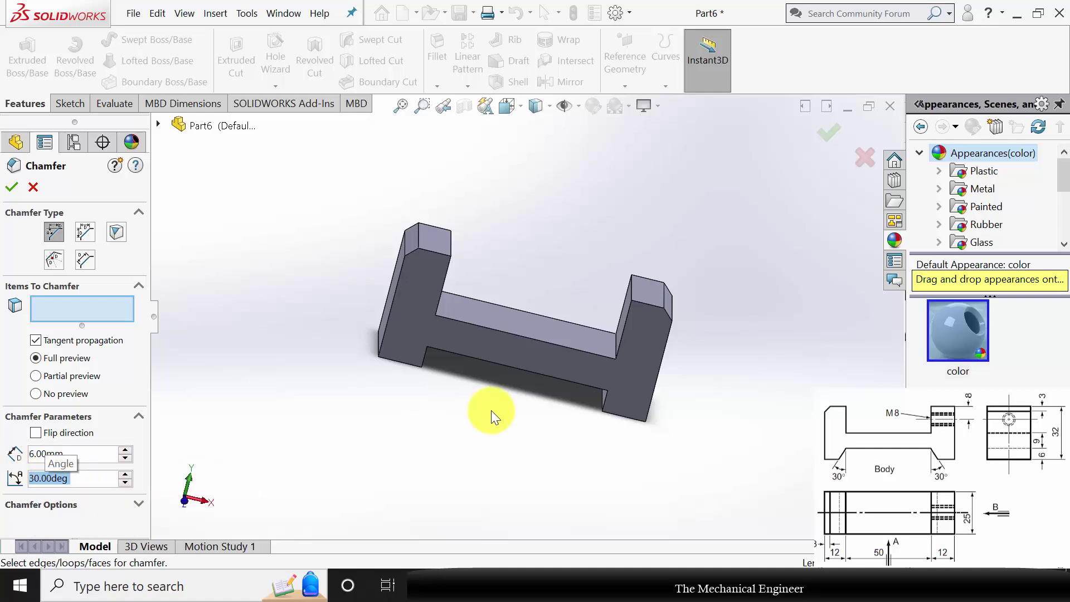
# - Chamfer the inner bottom edges of both legs beside the lower notch, with Flip direction turned off
pyautogui.moveTo(502, 397); pyautogui.dragTo(445, 363, button='middle')
pyautogui.click(427, 375)
pyautogui.moveTo(502, 412); pyautogui.dragTo(414, 394, button='middle')
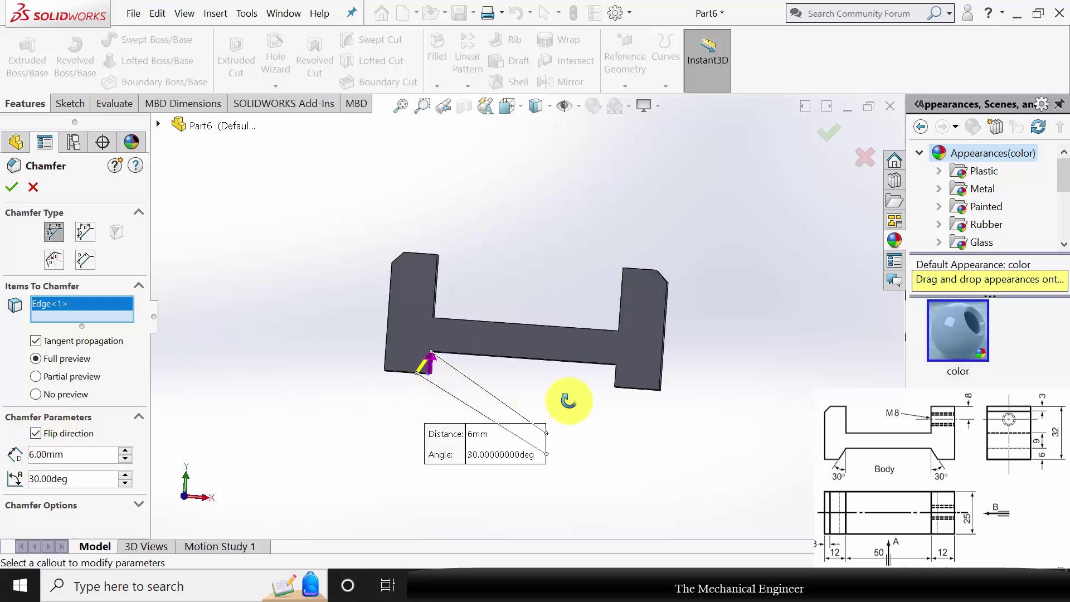
pyautogui.moveTo(554, 399); pyautogui.dragTo(614, 423, button='middle')
pyautogui.click(617, 388)
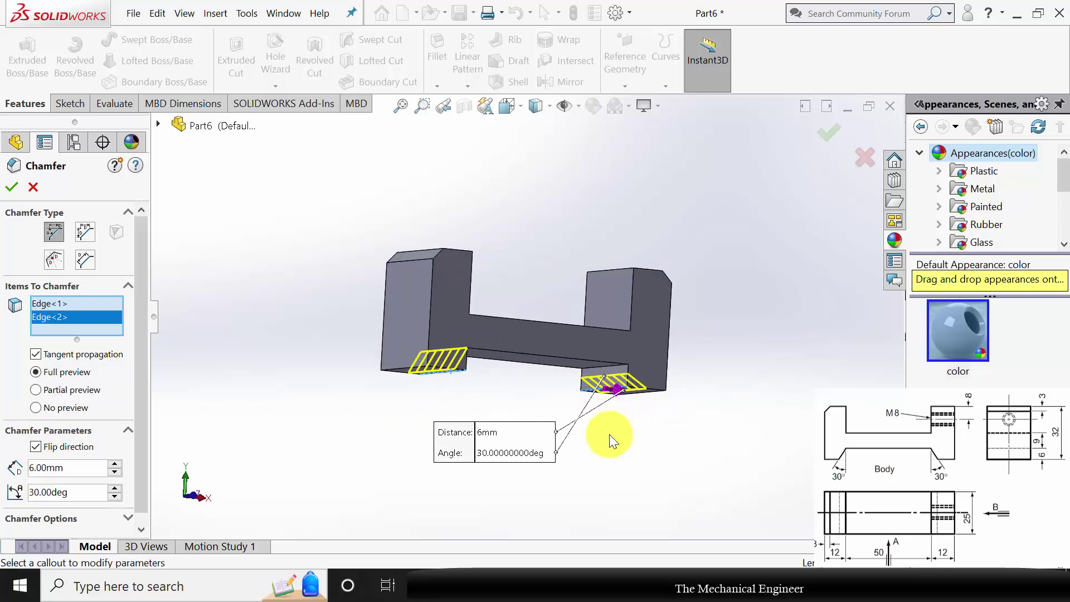
pyautogui.click(46, 449)
pyautogui.moveTo(326, 426); pyautogui.dragTo(311, 442, button='middle')
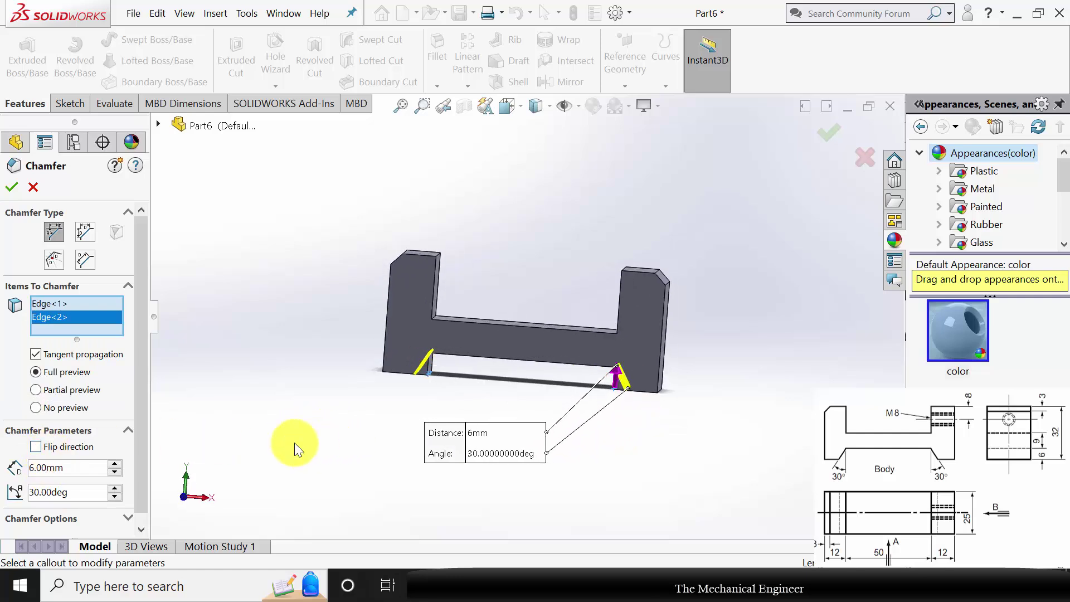
pyautogui.click(13, 188)
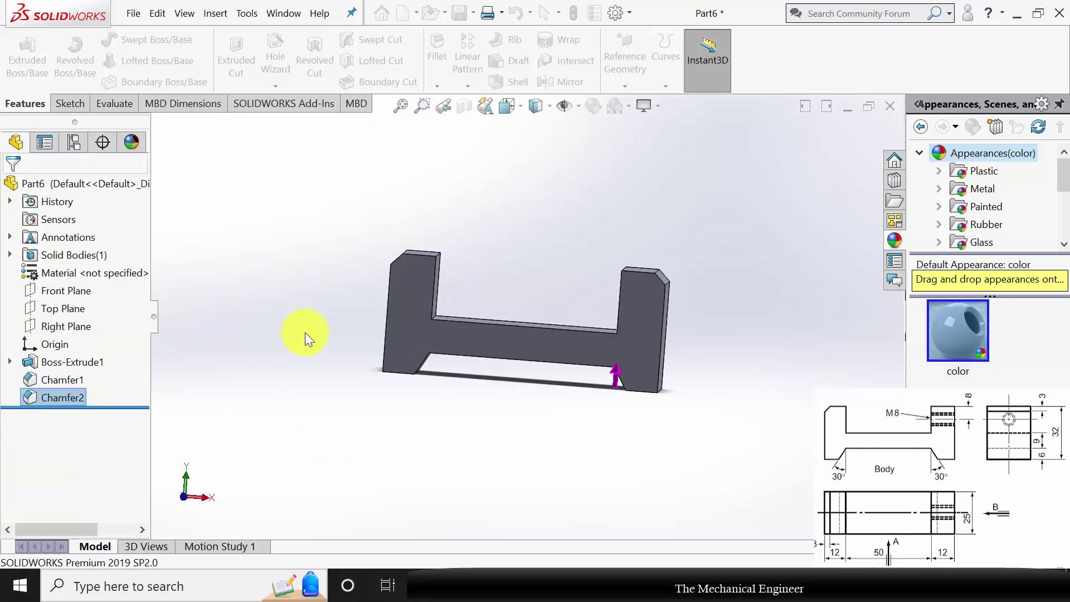
# - Start a sketch on the right leg's outer face and draw a circle about 6.5 mm in diameter in its upper half
pyautogui.moveTo(569, 415); pyautogui.dragTo(523, 421, button='middle')
pyautogui.click(603, 326)
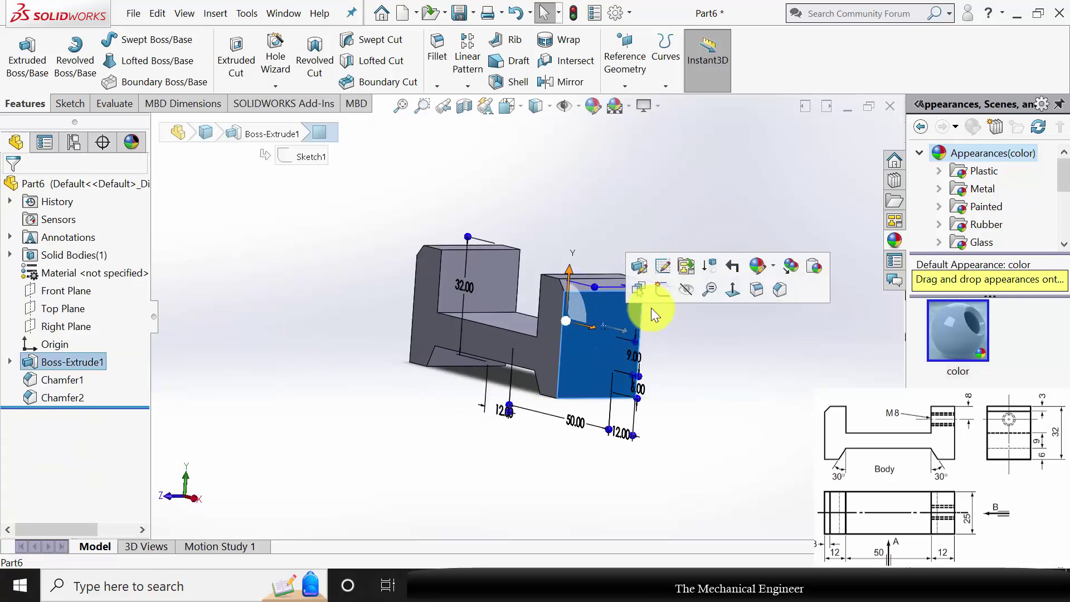
pyautogui.click(659, 292)
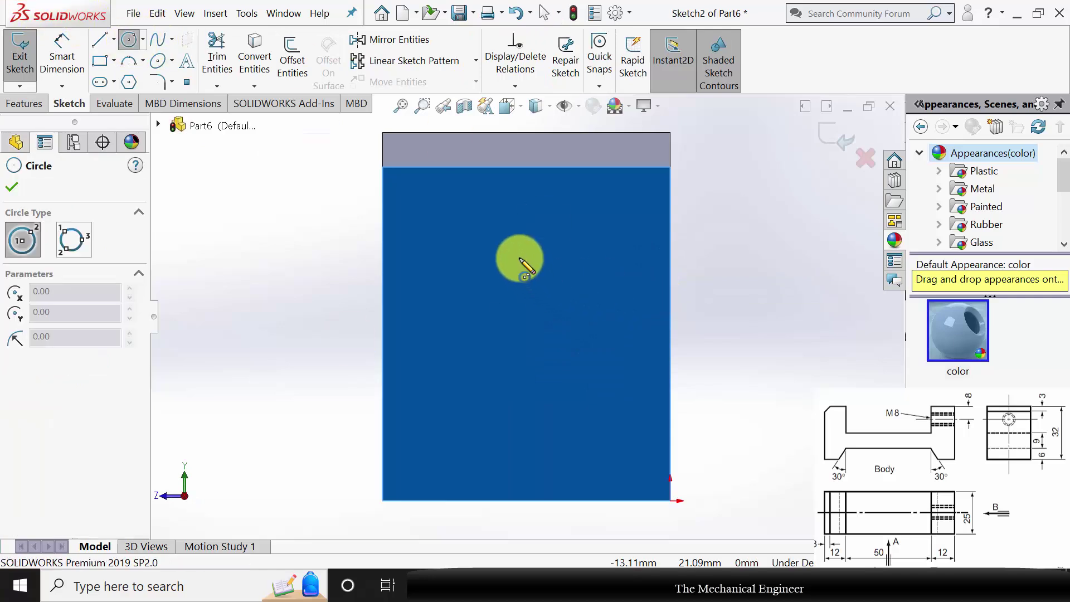
pyautogui.click(519, 257)
pyautogui.click(535, 291)
# - Dimension the circle's diameter to 8 mm
pyautogui.click(78, 47)
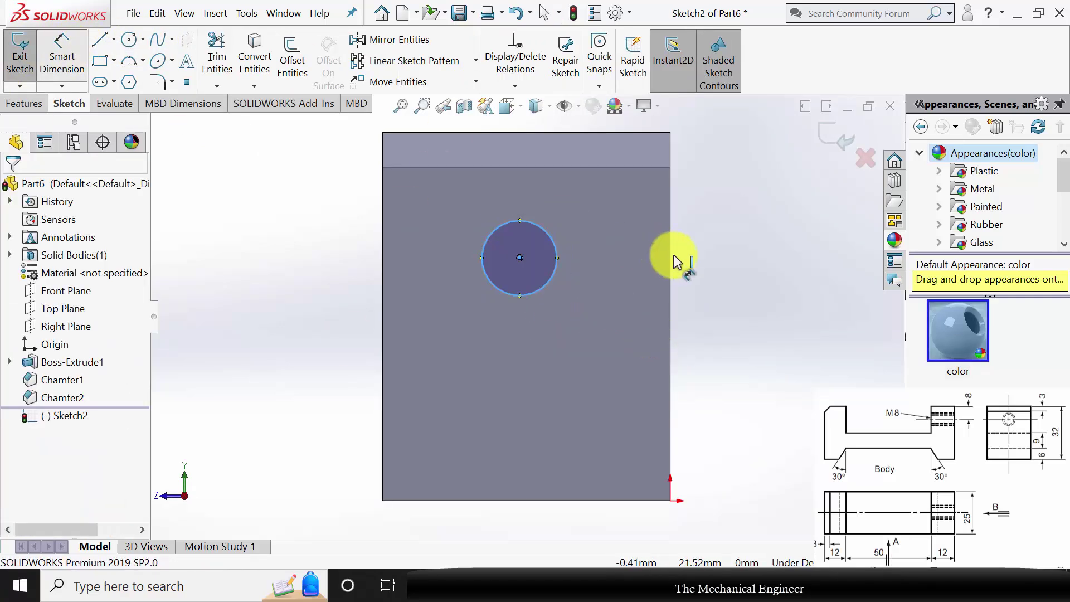
pyautogui.click(555, 252)
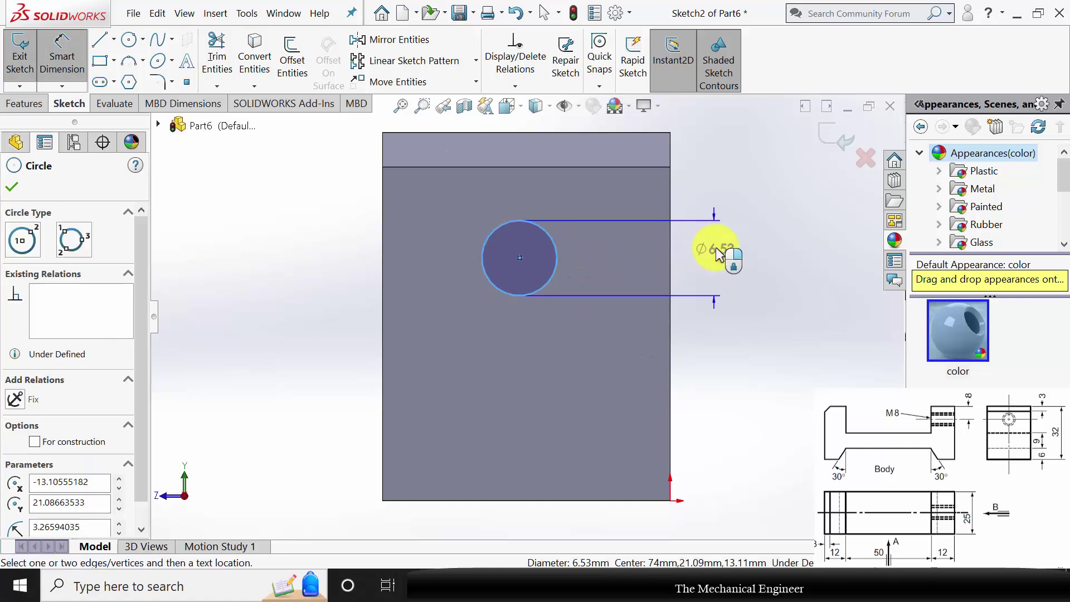
pyautogui.click(716, 251)
pyautogui.write('8.00mm')
pyautogui.press('Return')
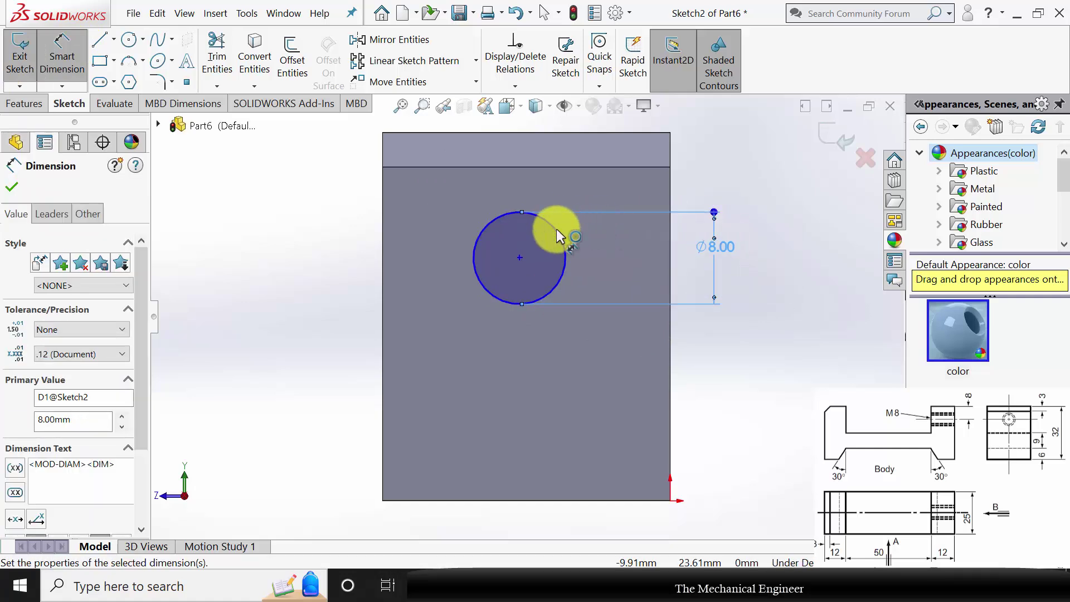
# - Dimension the circle's centre 8 mm below the top edge of the leg
pyautogui.scroll(-2, 524, 206)
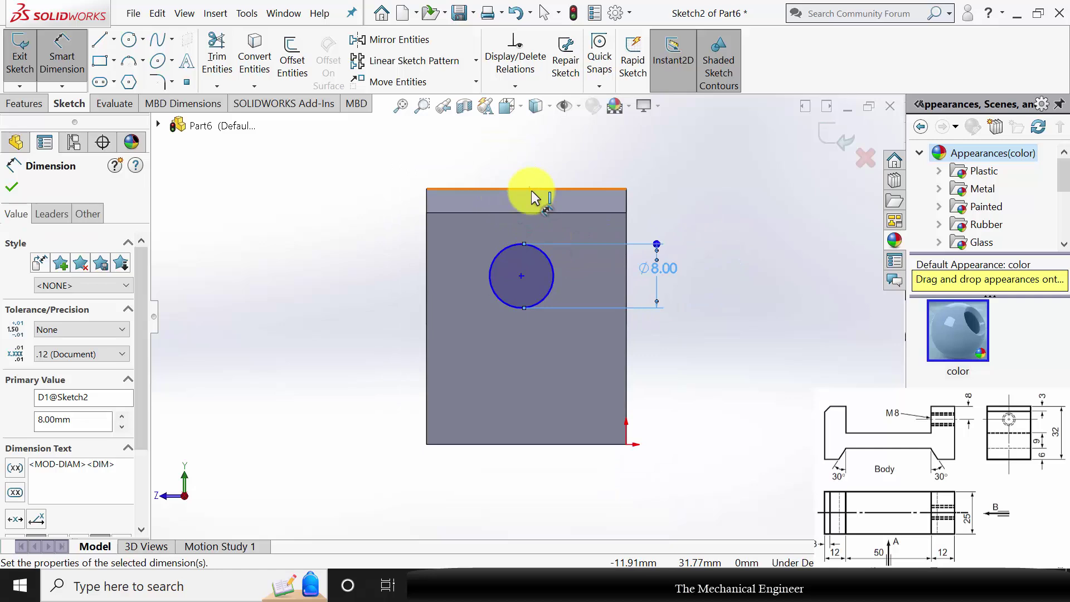
pyautogui.click(530, 190)
pyautogui.click(524, 277)
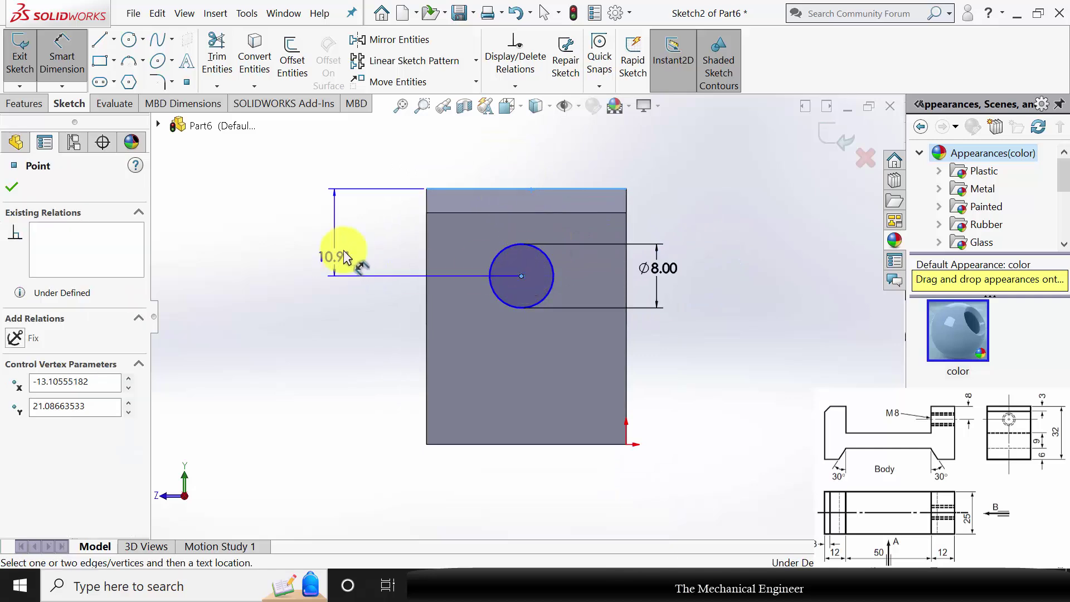
pyautogui.click(352, 252)
pyautogui.write('8')
pyautogui.press('Return')
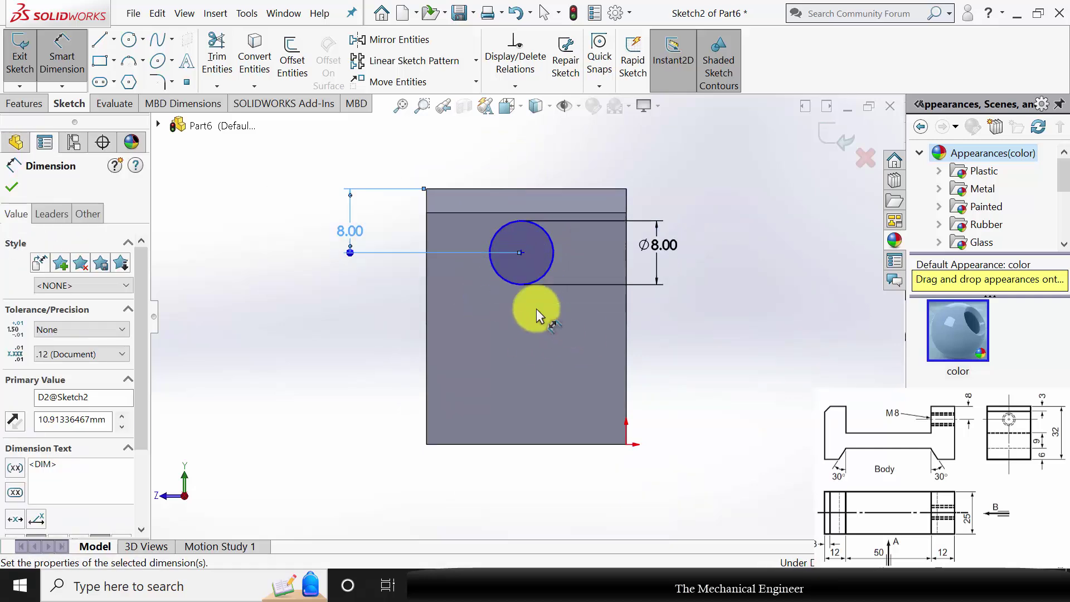
pyautogui.press('Escape')
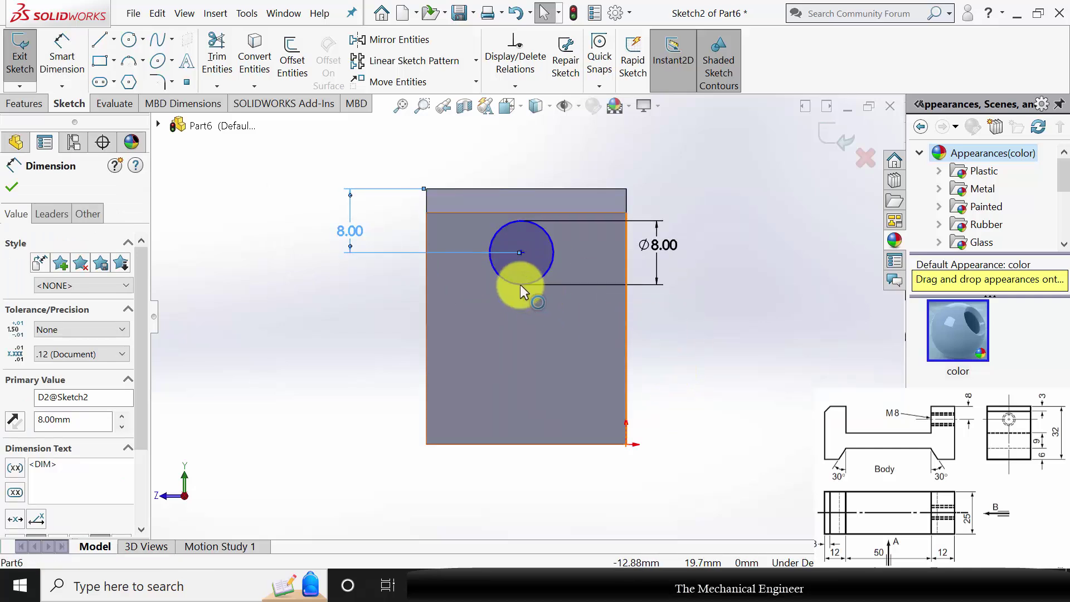
# - Dimension the circle's centre 12.5 mm horizontally from the face's vertical edge at the origin
pyautogui.click(521, 253)
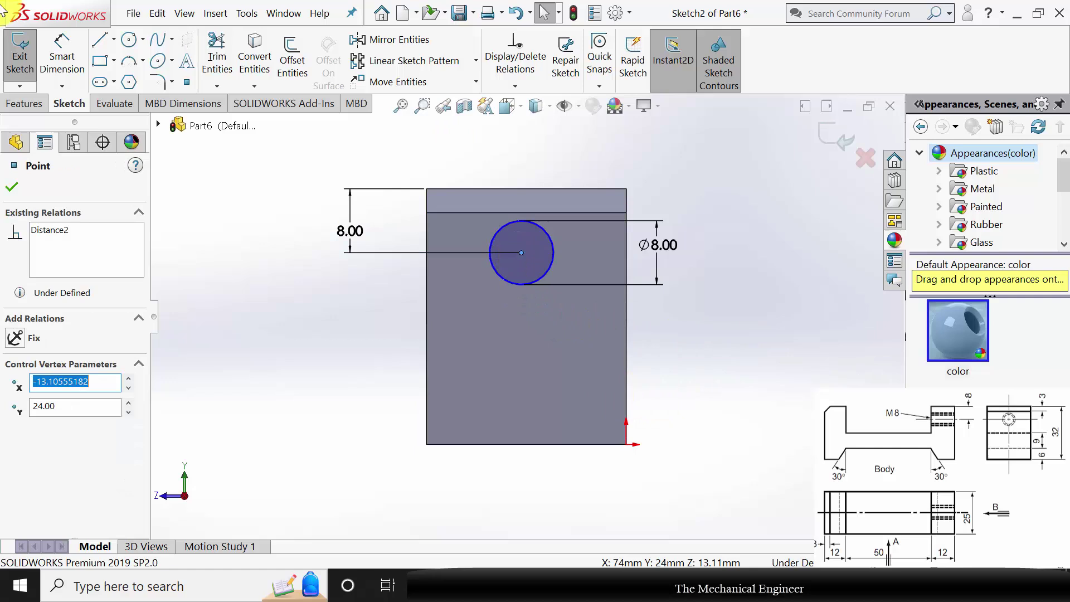
pyautogui.click(60, 59)
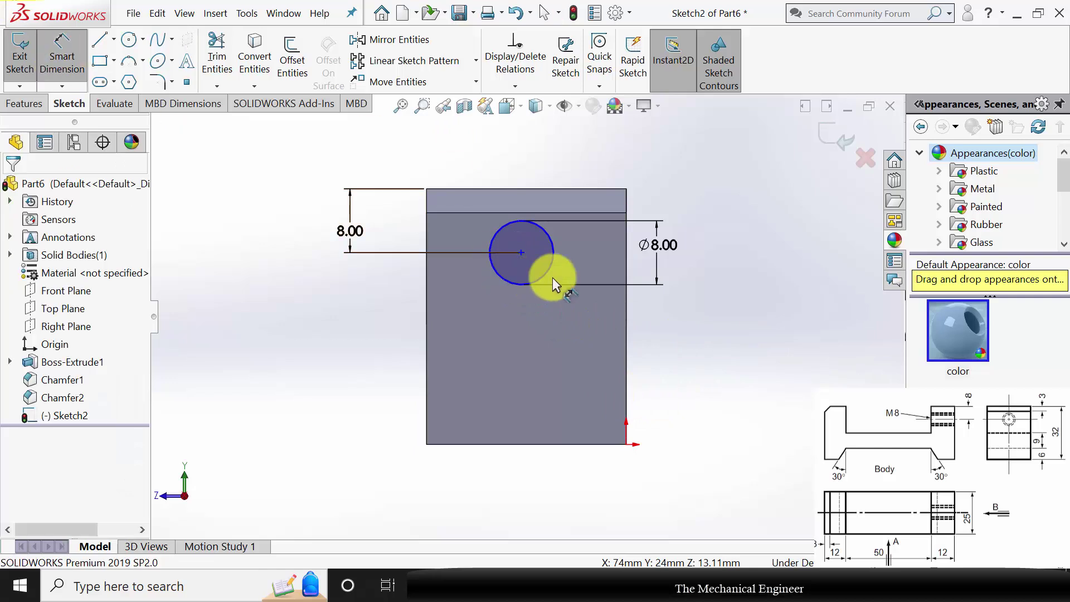
pyautogui.click(522, 252)
pyautogui.click(627, 313)
pyautogui.click(652, 311)
pyautogui.write('12.5')
pyautogui.press('Return')
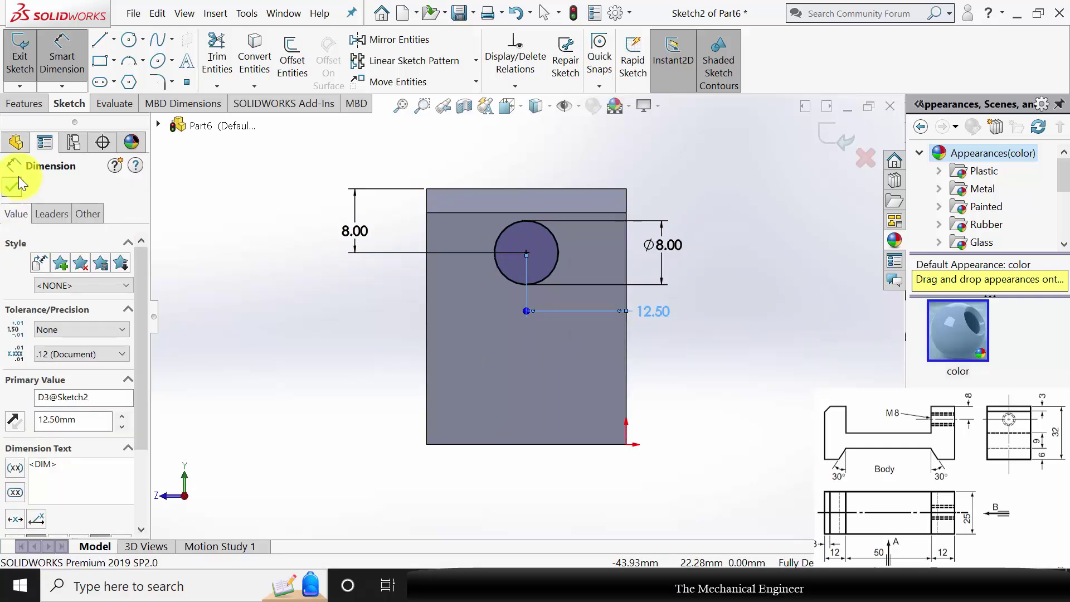
pyautogui.click(12, 188)
# - Cut the circle through the right leg with a blind extruded cut 25 mm deep
pyautogui.click(25, 104)
pyautogui.click(236, 60)
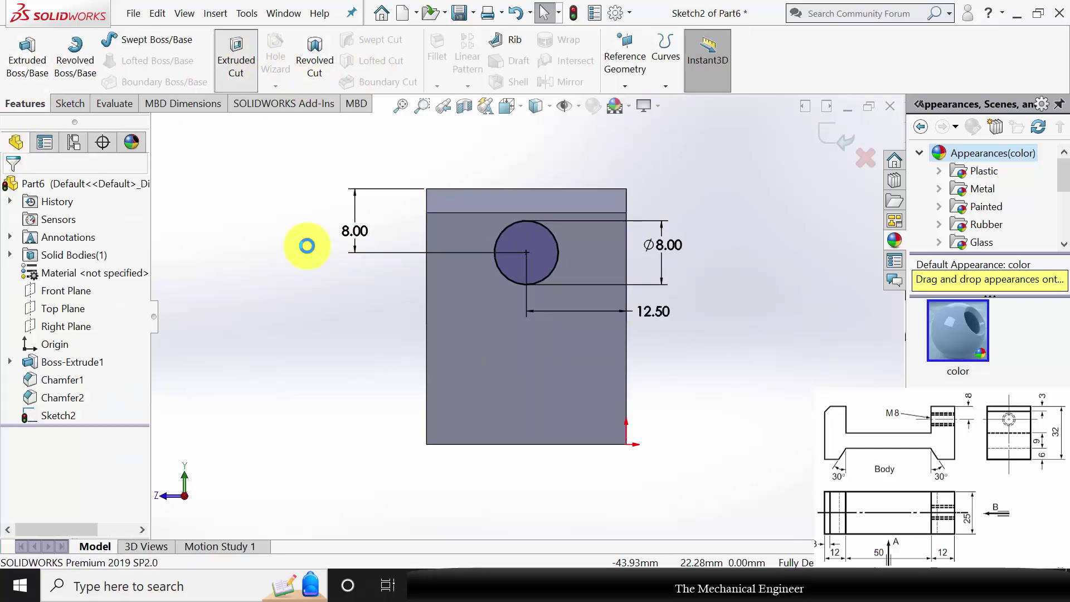
pyautogui.moveTo(356, 336); pyautogui.dragTo(485, 357, button='middle')
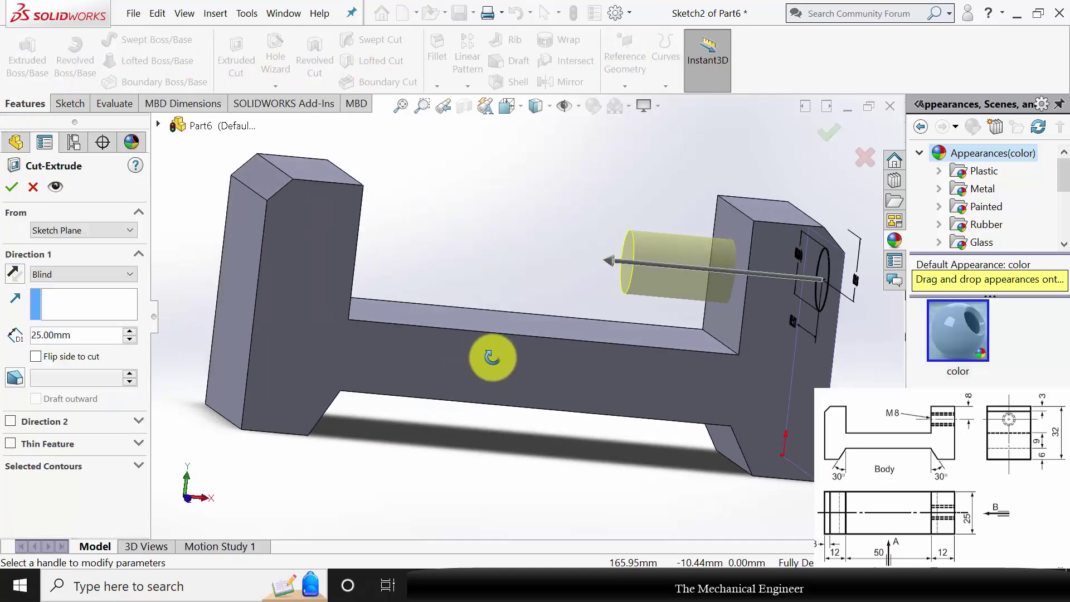
pyautogui.click(11, 186)
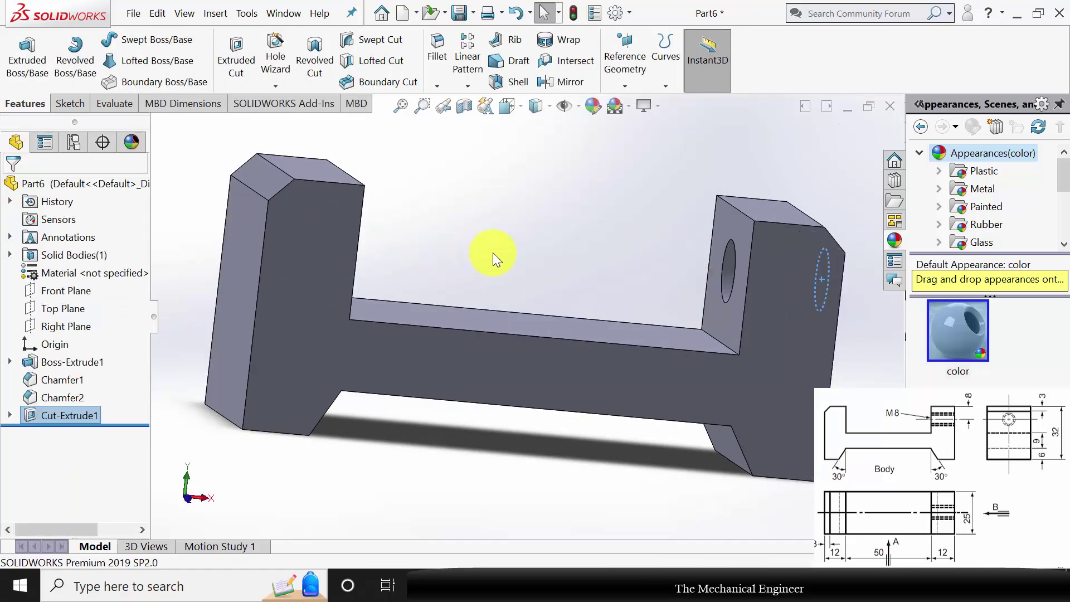
# - Start a Thread on the 8 mm hole, from its circular edge on the leg's outer face up to the leg's inner face
pyautogui.moveTo(564, 256); pyautogui.dragTo(626, 310, button='middle')
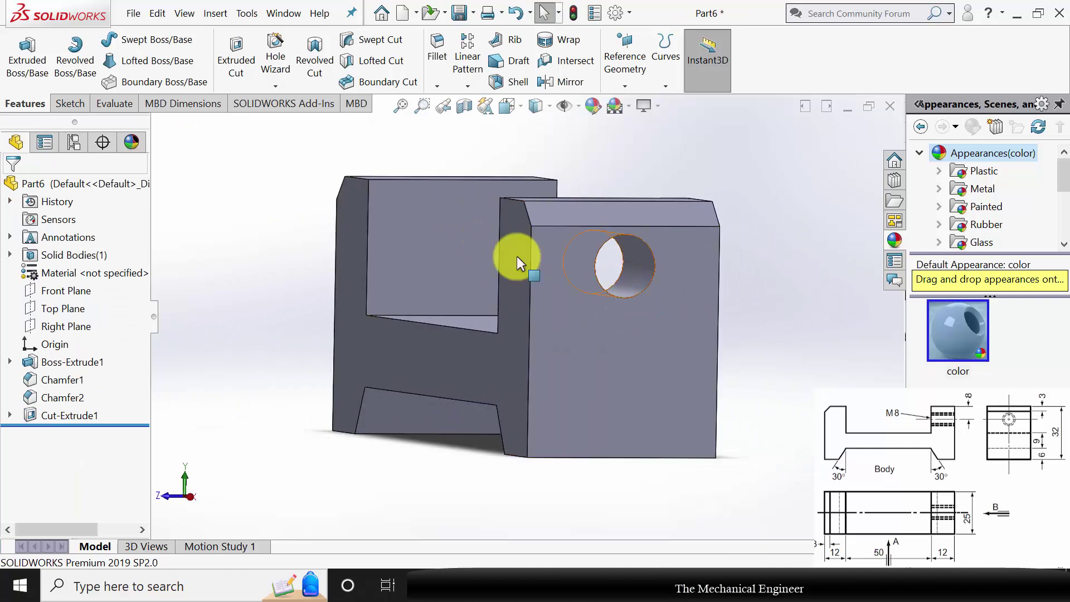
pyautogui.click(285, 89)
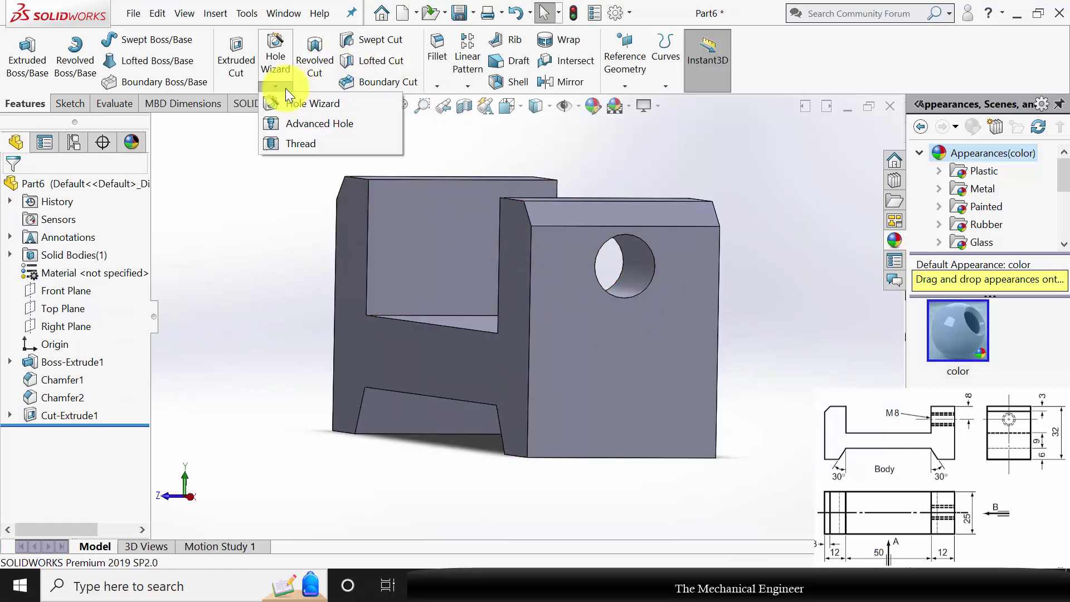
pyautogui.click(301, 139)
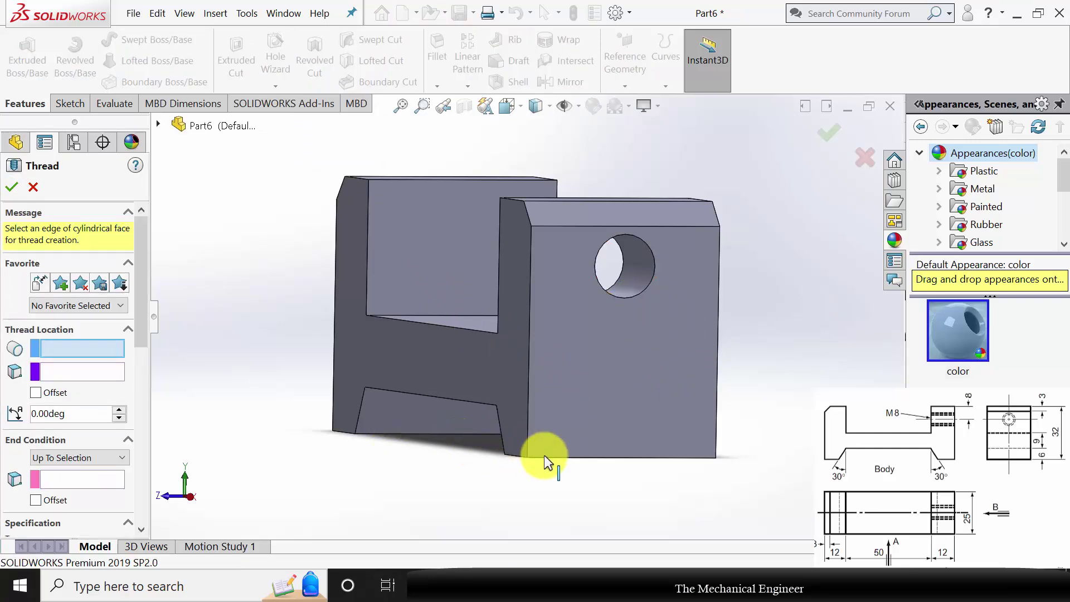
pyautogui.moveTo(626, 470); pyautogui.dragTo(586, 456, button='middle')
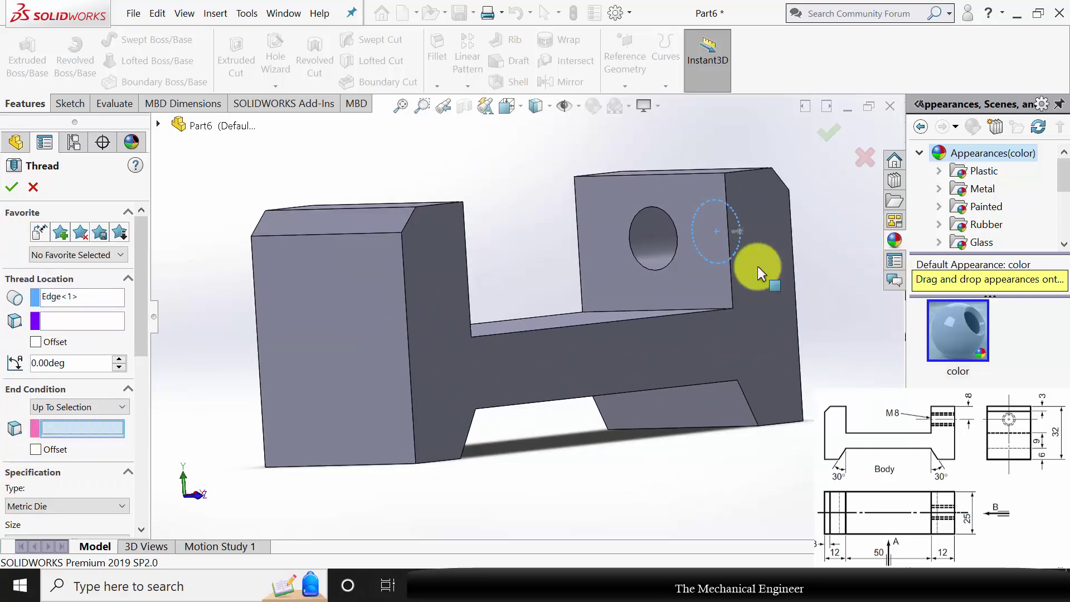
pyautogui.click(683, 273)
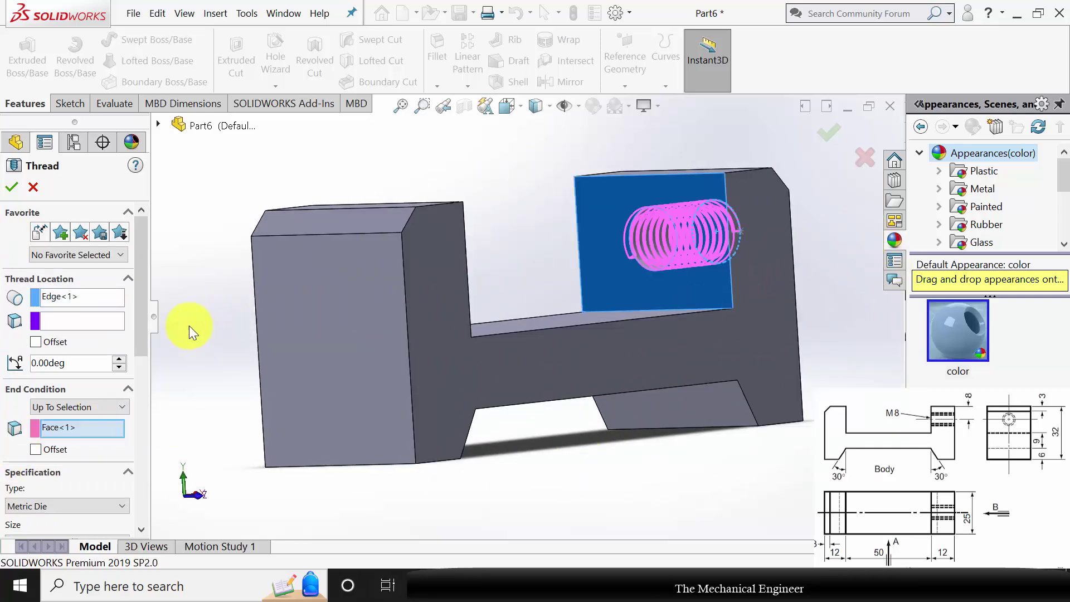
# - Create the thread as an extruded Metric Die thread, size M8x1.25, trimmed with the start and end faces
pyautogui.moveTo(137, 273); pyautogui.dragTo(157, 407)
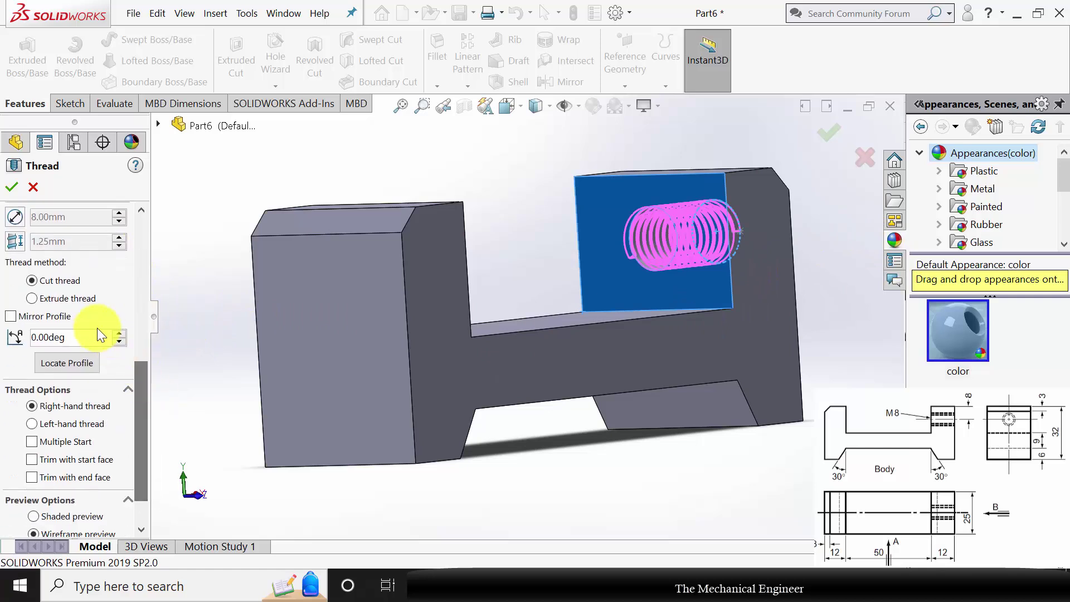
pyautogui.click(38, 298)
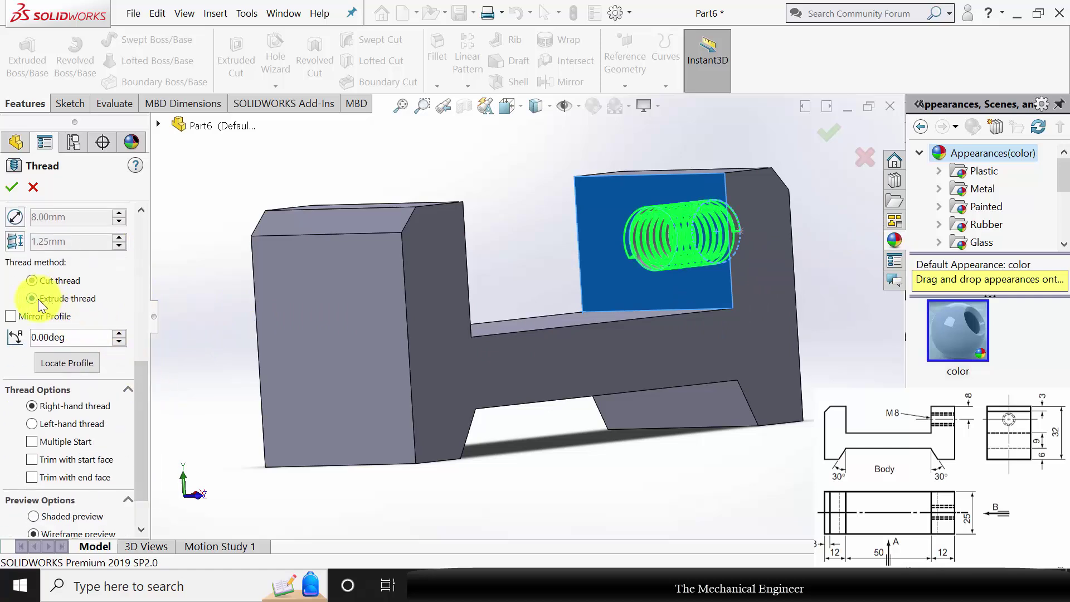
pyautogui.click(39, 461)
pyautogui.click(38, 474)
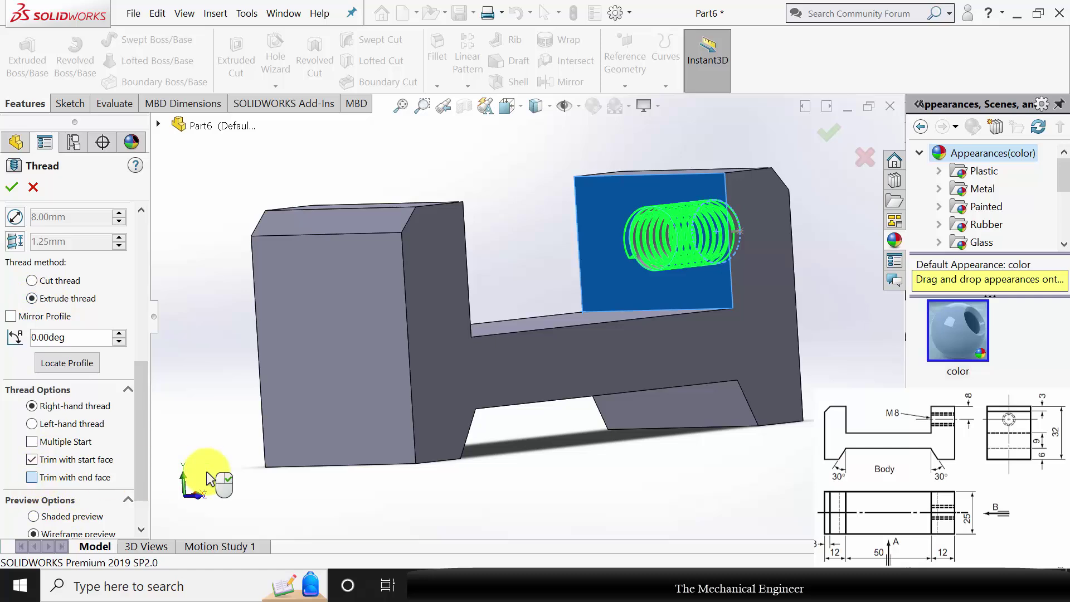
pyautogui.moveTo(142, 425); pyautogui.dragTo(119, 343)
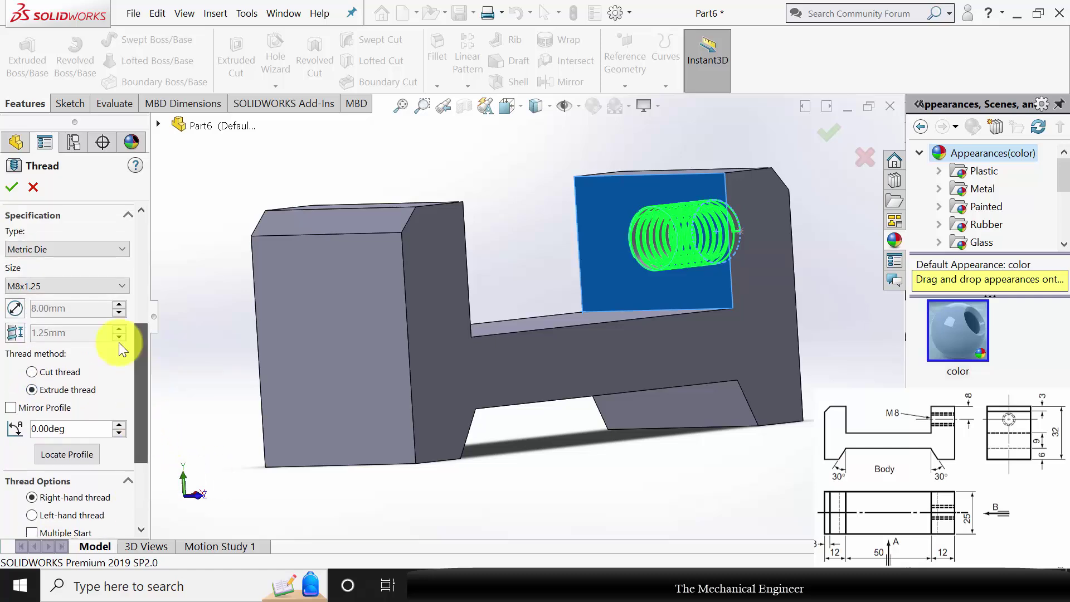
pyautogui.click(58, 284)
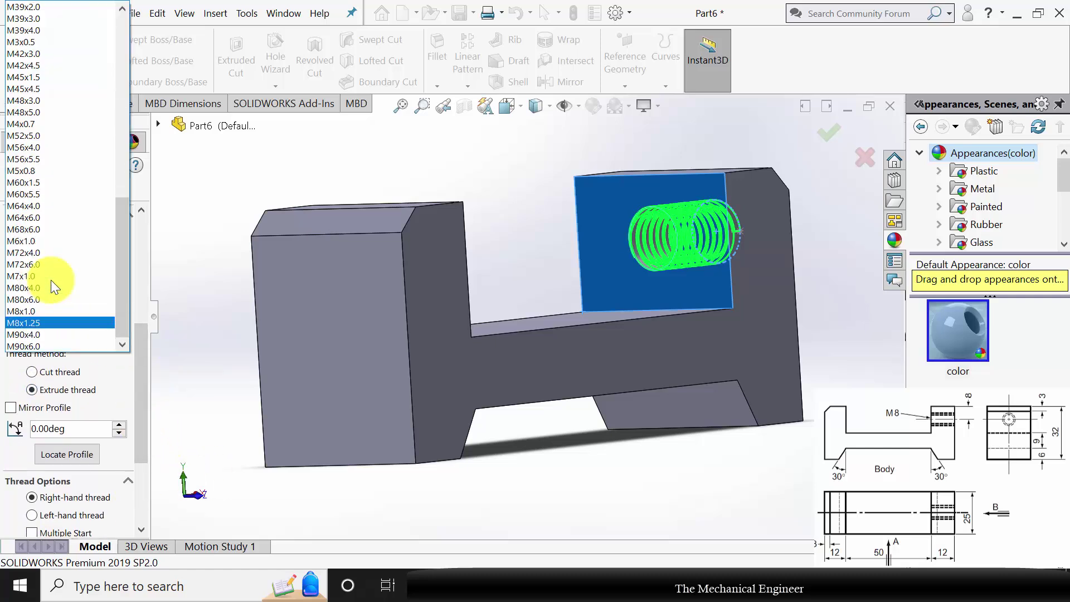
pyautogui.click(43, 322)
pyautogui.click(13, 187)
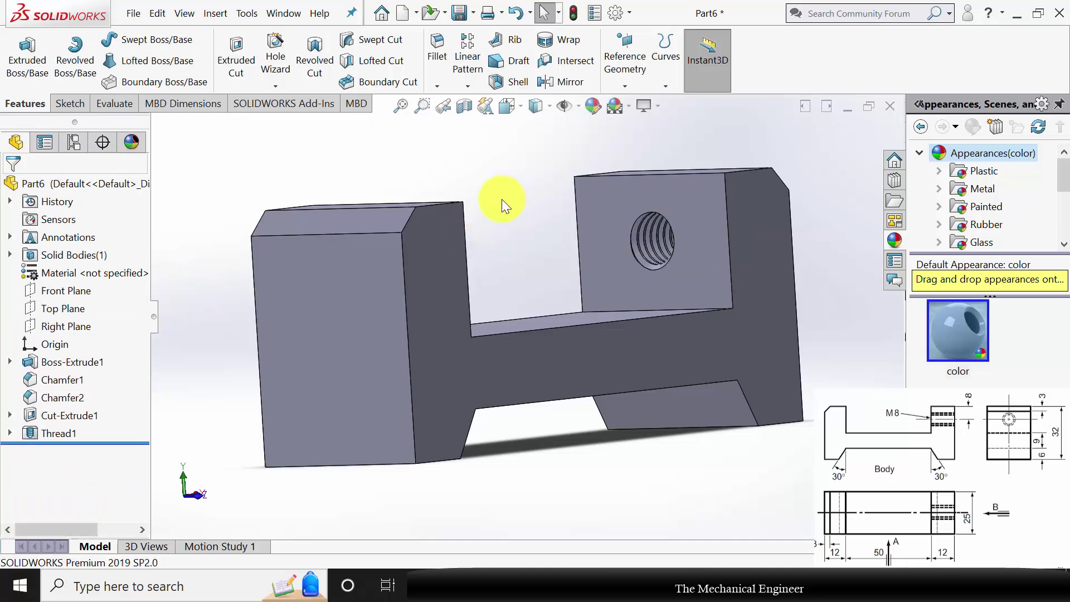
# - Apply a teal standard colour to the whole part and start saving the part with Save As
pyautogui.moveTo(633, 263); pyautogui.dragTo(568, 223, button='middle')
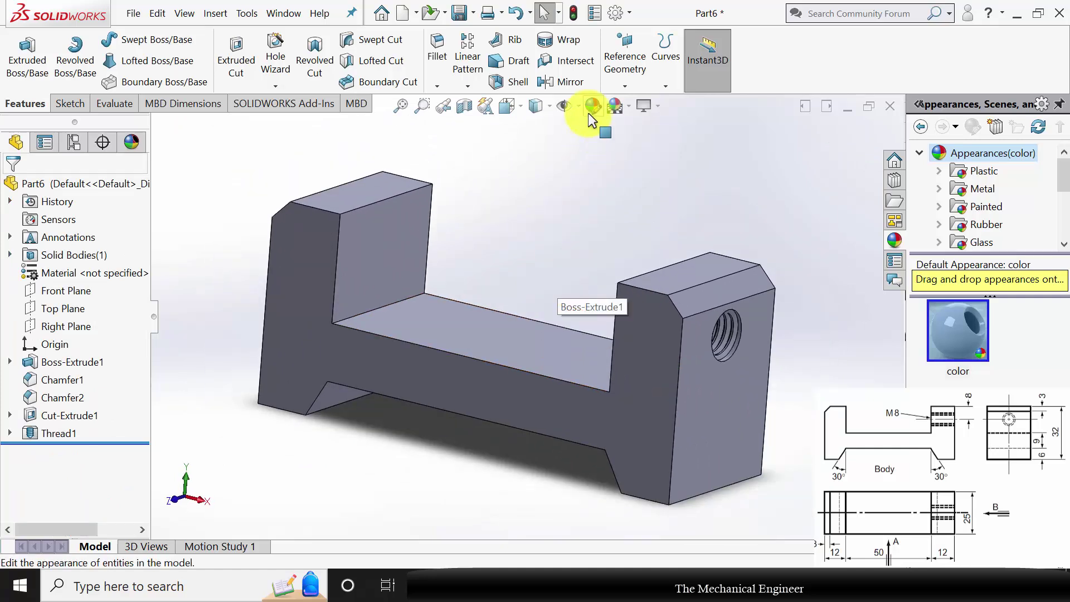
pyautogui.click(589, 113)
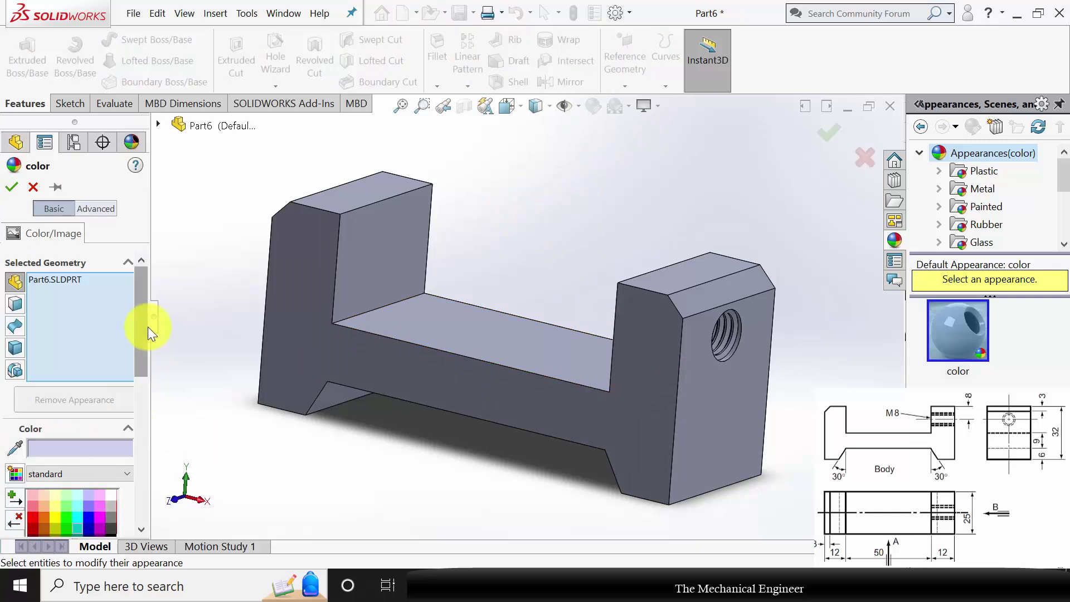
pyautogui.scroll(-2, 146, 370)
pyautogui.scroll(-5, 148, 384)
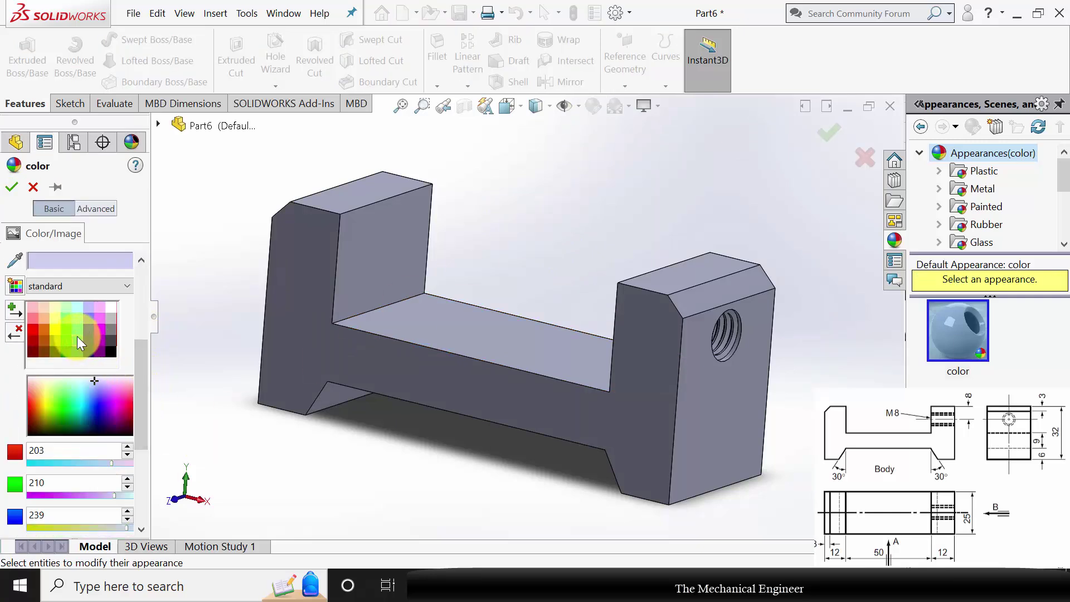
pyautogui.click(77, 336)
pyautogui.click(12, 187)
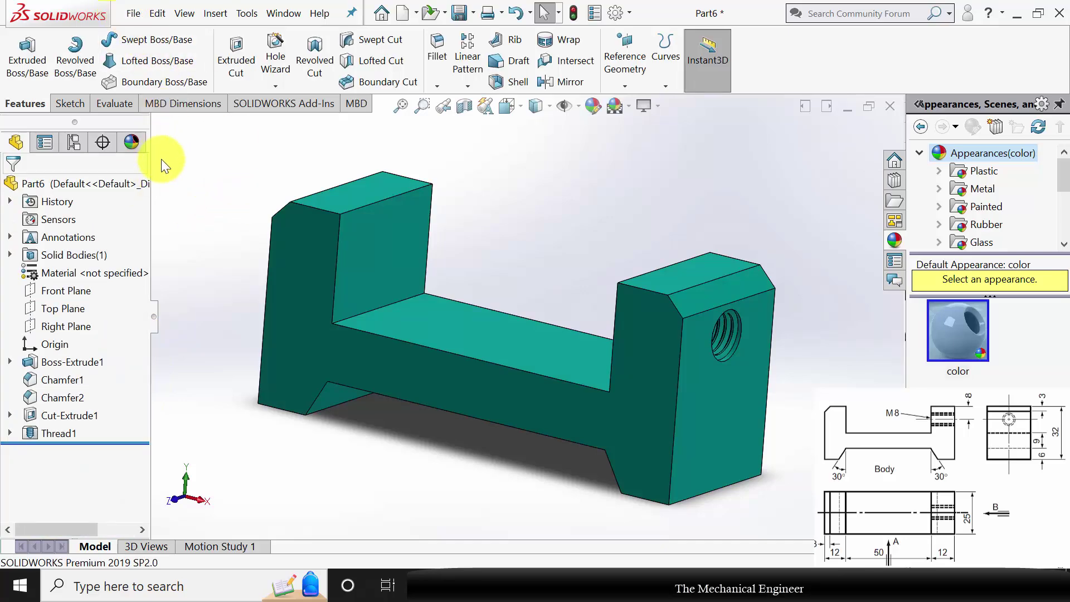
pyautogui.click(131, 13)
pyautogui.click(169, 214)
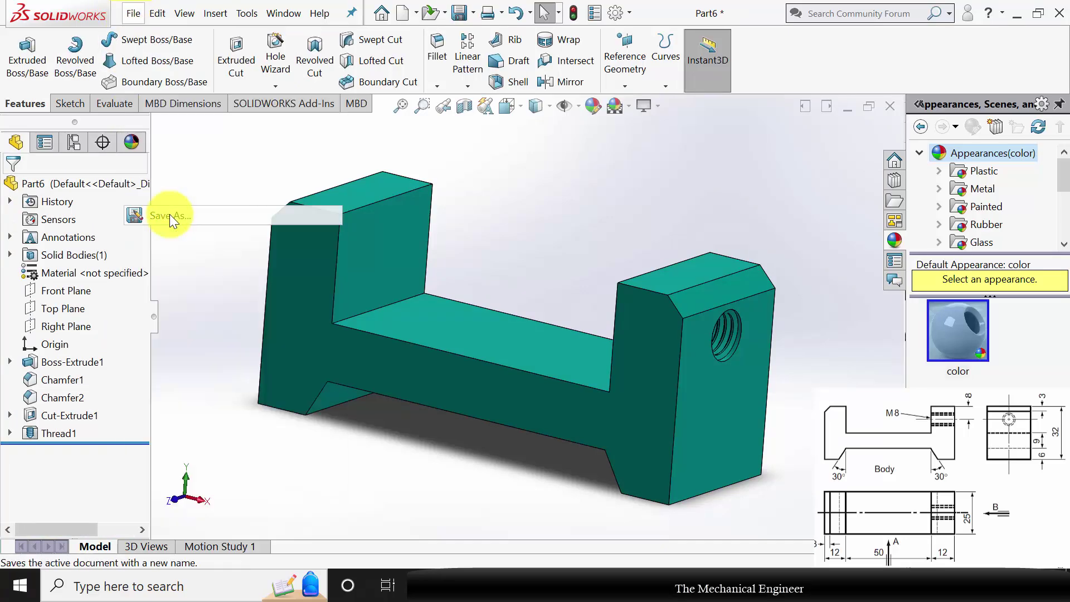
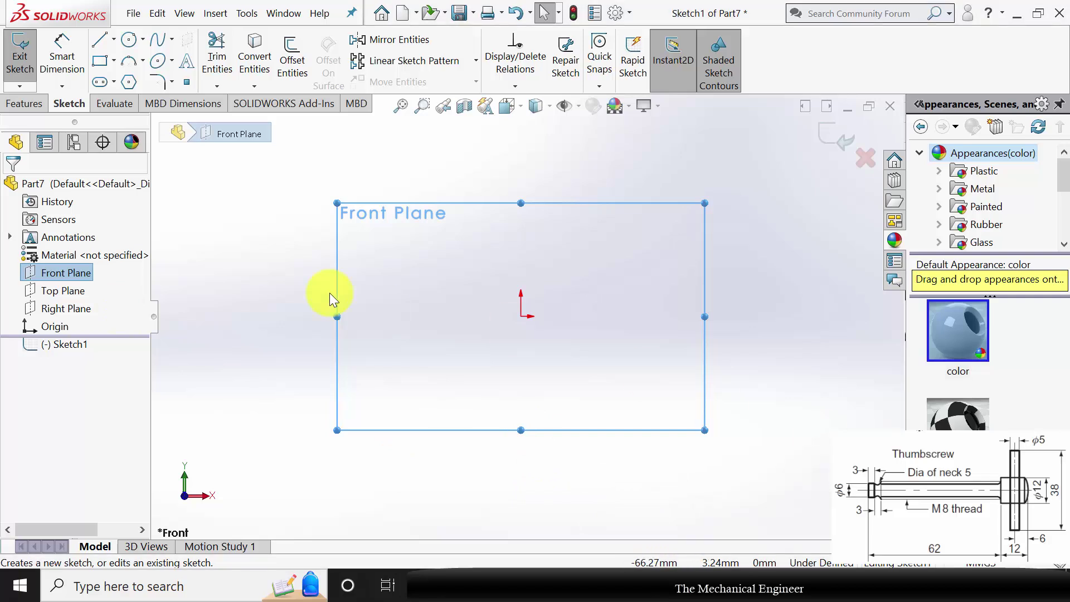
# - Sketch a stepped open line chain from the origin with a slanted transition, a shaft line about 166 mm long and a head line about 37 mm long
pyautogui.click(99, 40)
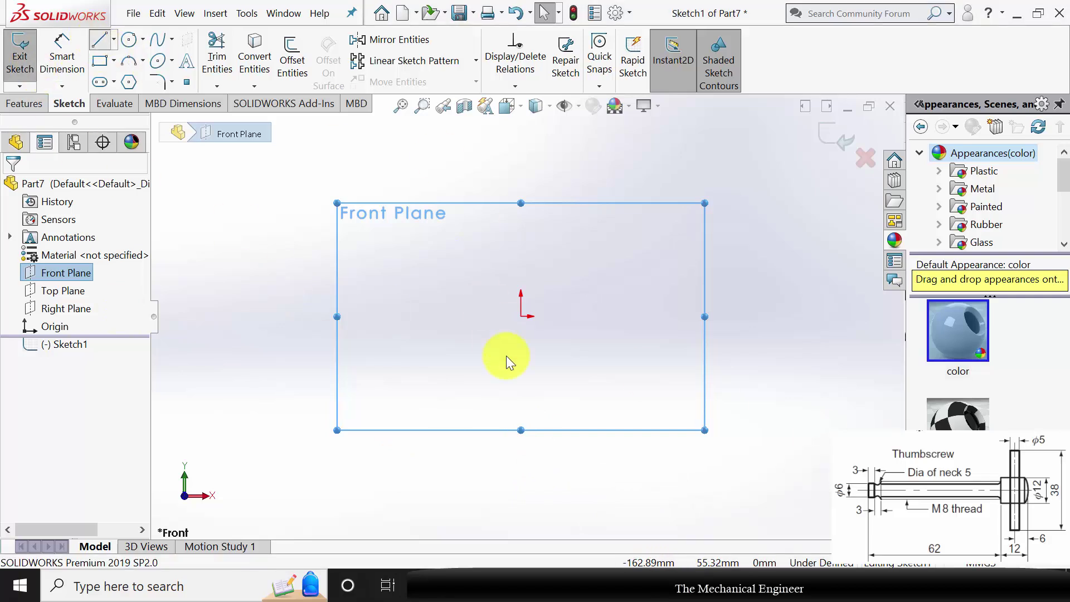
pyautogui.click(522, 316)
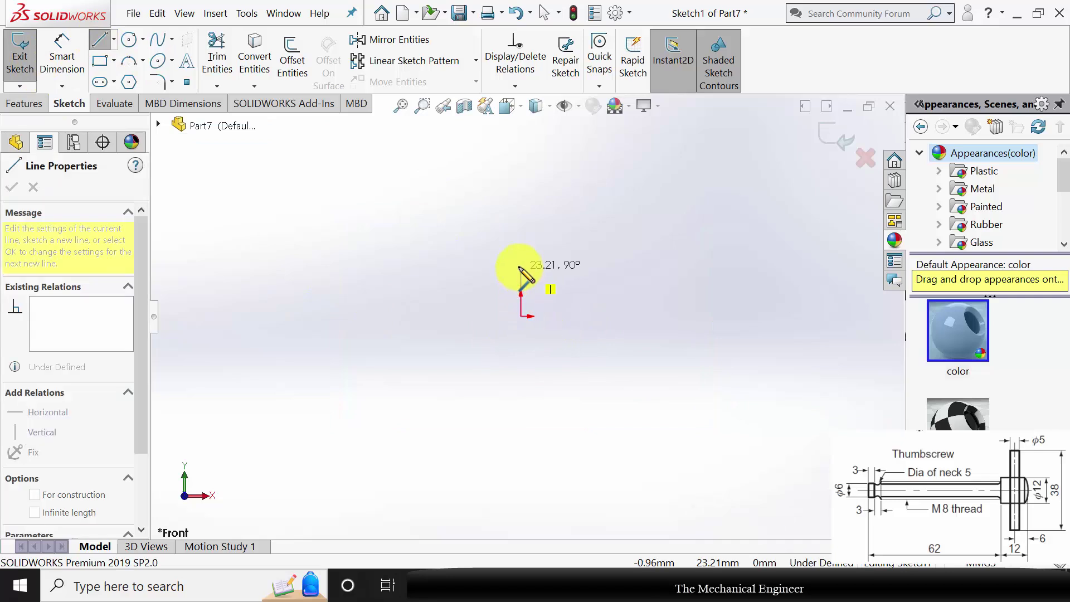
pyautogui.click(563, 259)
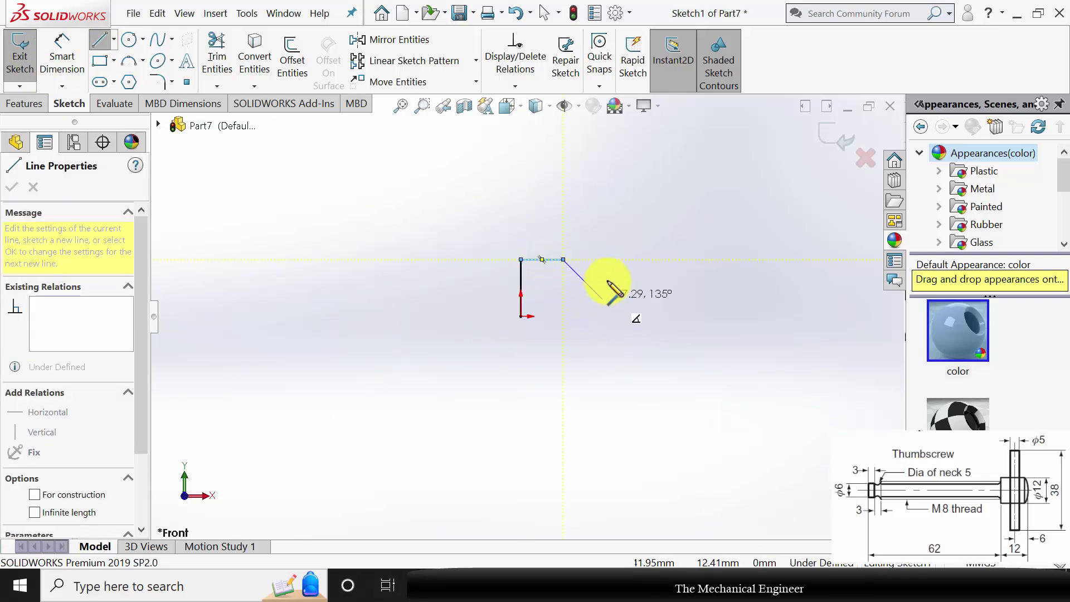
pyautogui.click(596, 227)
pyautogui.scroll(2, 641, 234)
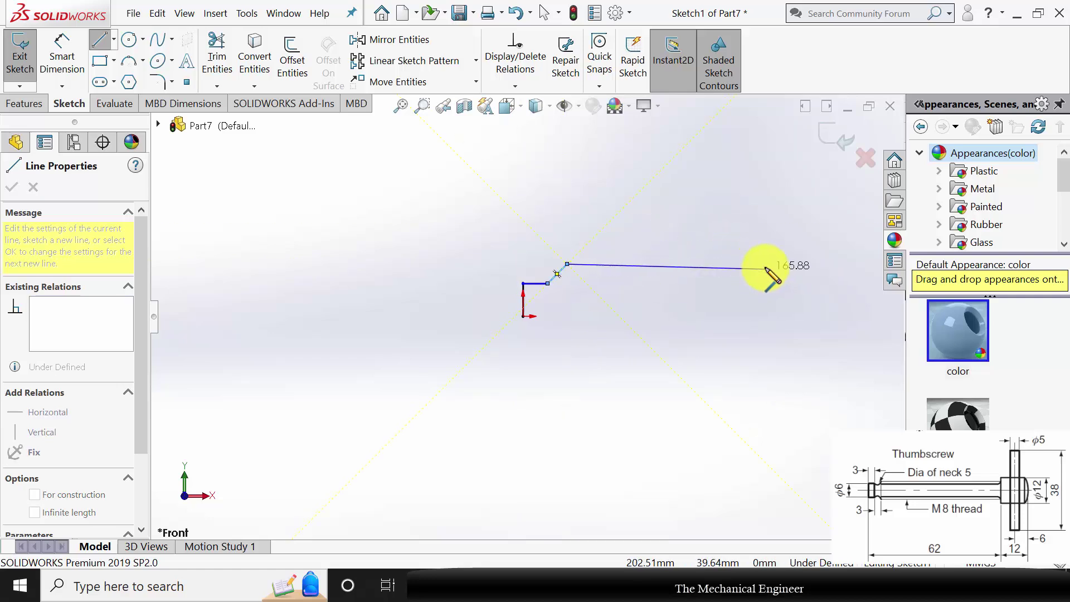
pyautogui.click(764, 264)
pyautogui.click(764, 210)
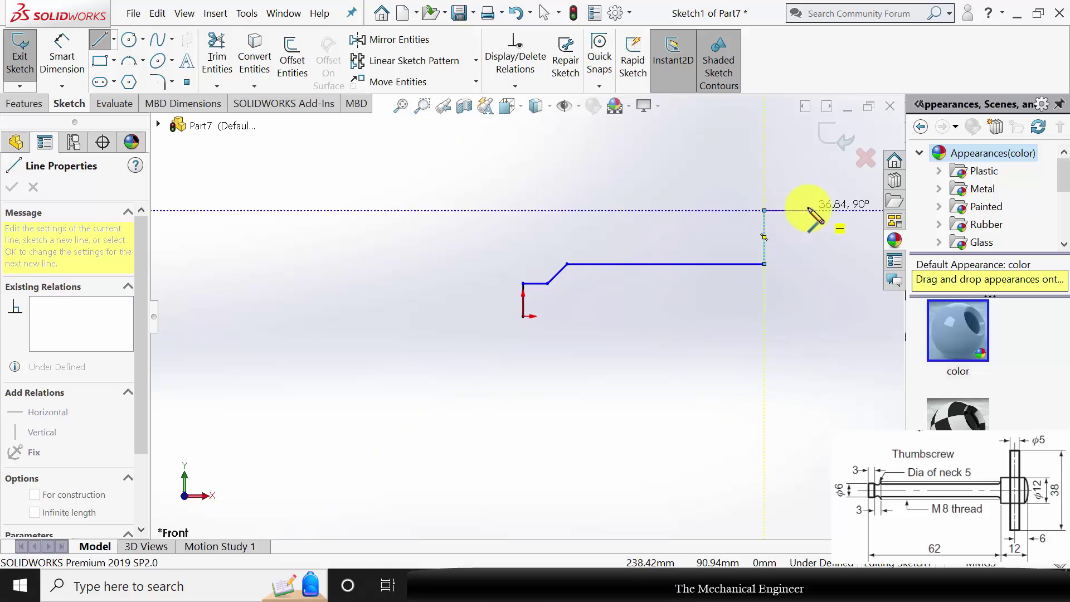
pyautogui.click(808, 210)
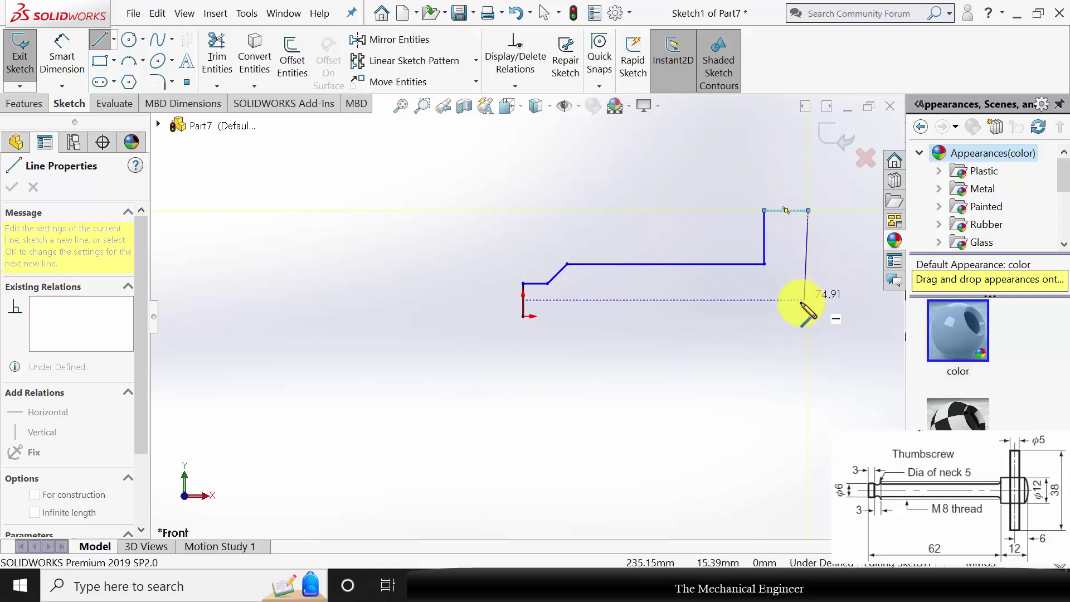
pyautogui.press('Escape')
pyautogui.press('Escape')
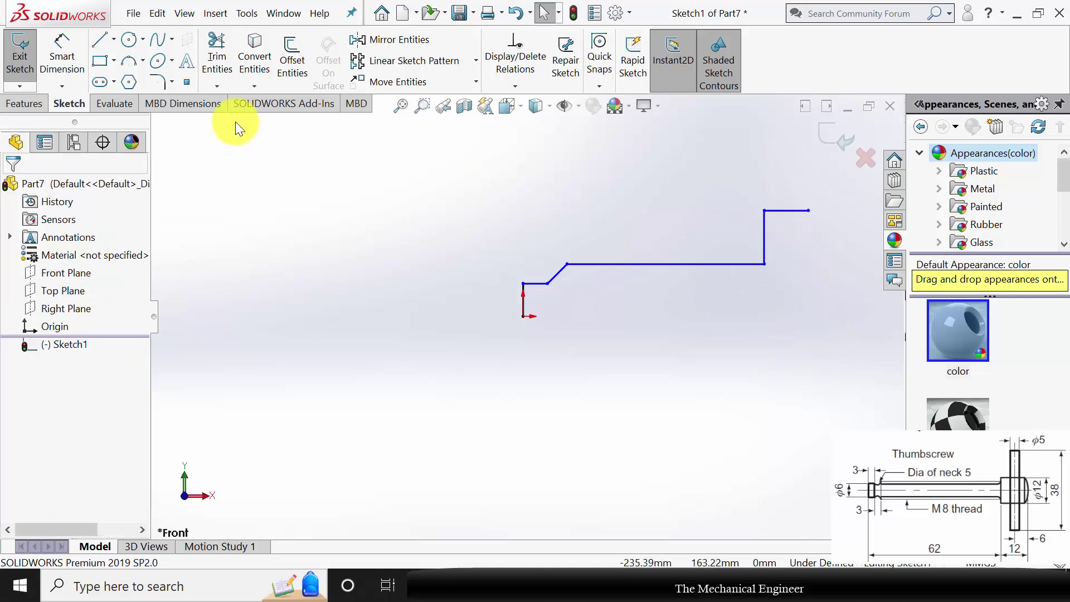
# - Draw a 3-point arc from the end of the head's upper line down to origin level, bulging outward
pyautogui.click(132, 63)
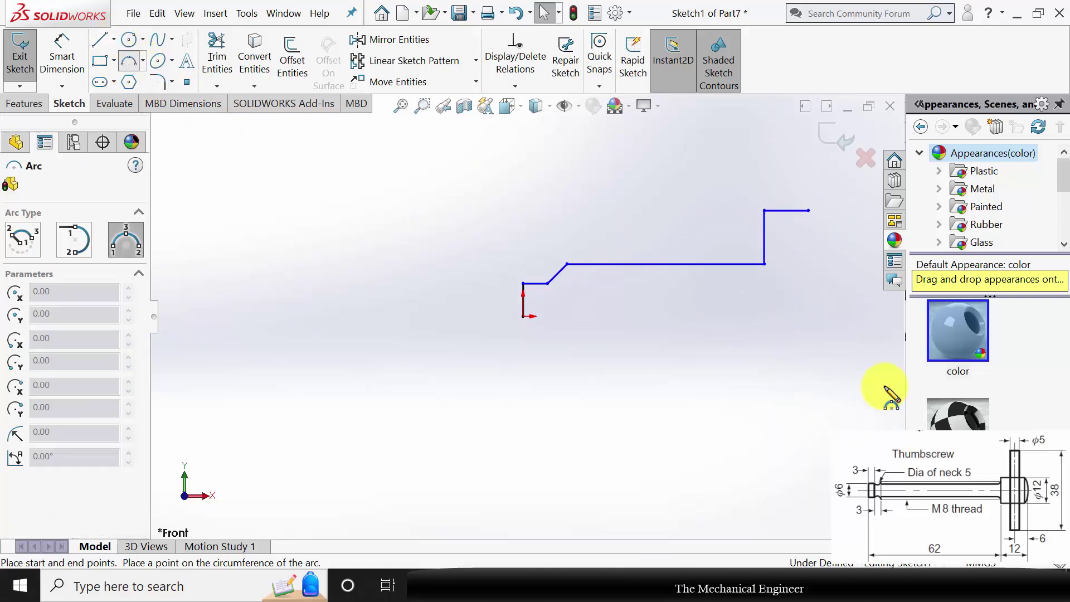
pyautogui.click(813, 217)
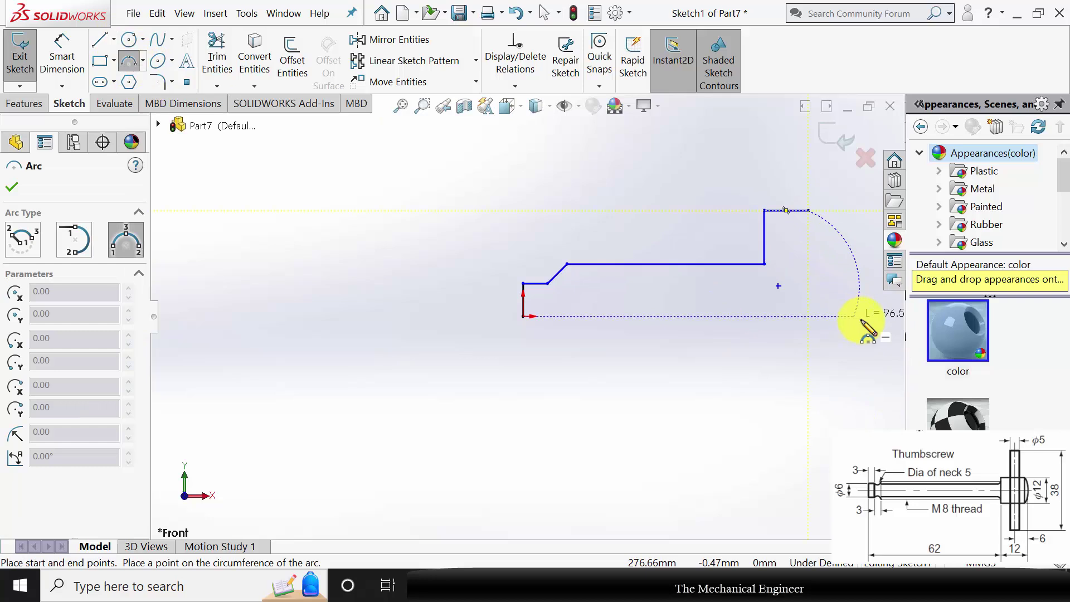
pyautogui.click(853, 316)
pyautogui.click(842, 266)
pyautogui.press('Escape')
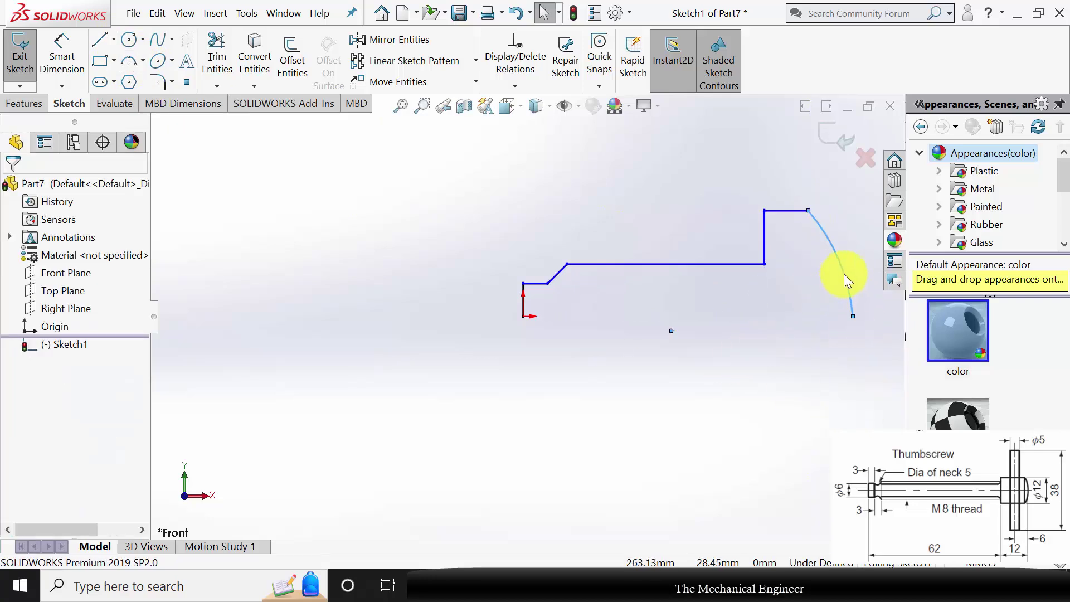
pyautogui.click(100, 39)
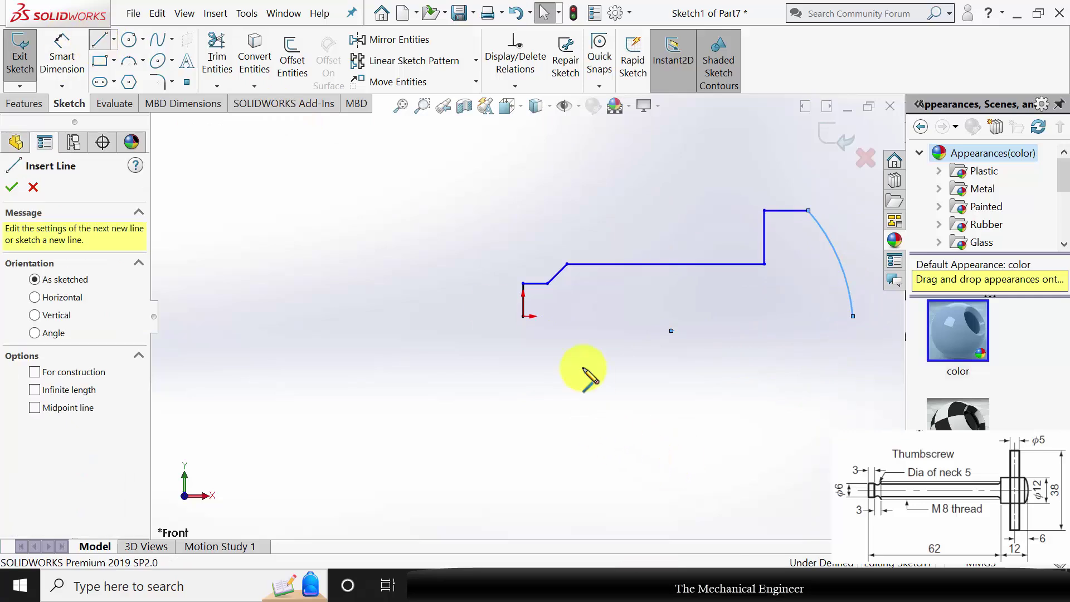
pyautogui.click(524, 316)
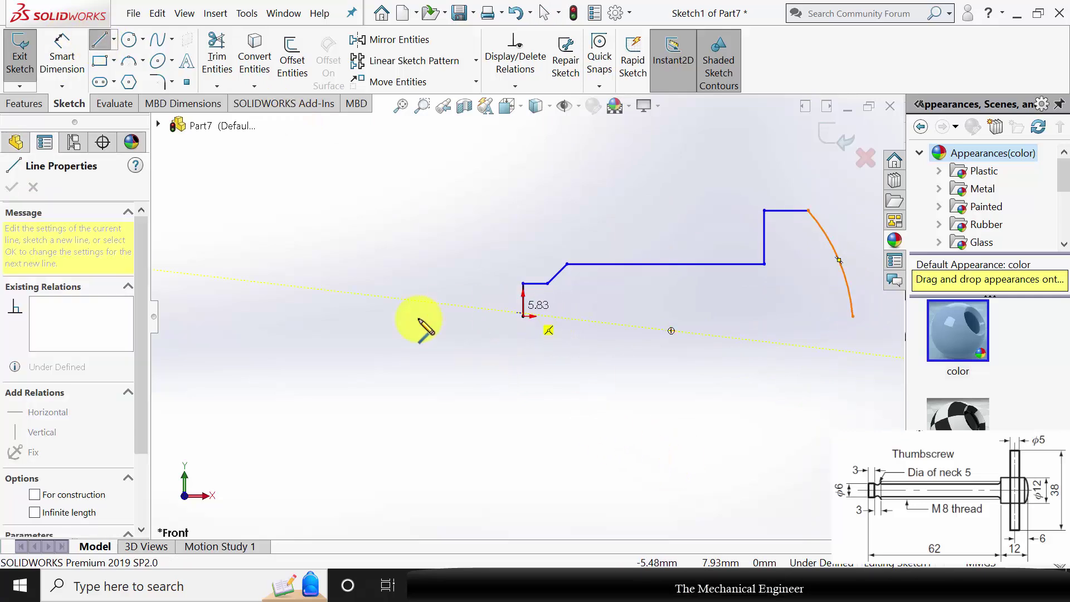
pyautogui.press('Escape')
pyautogui.press('Escape')
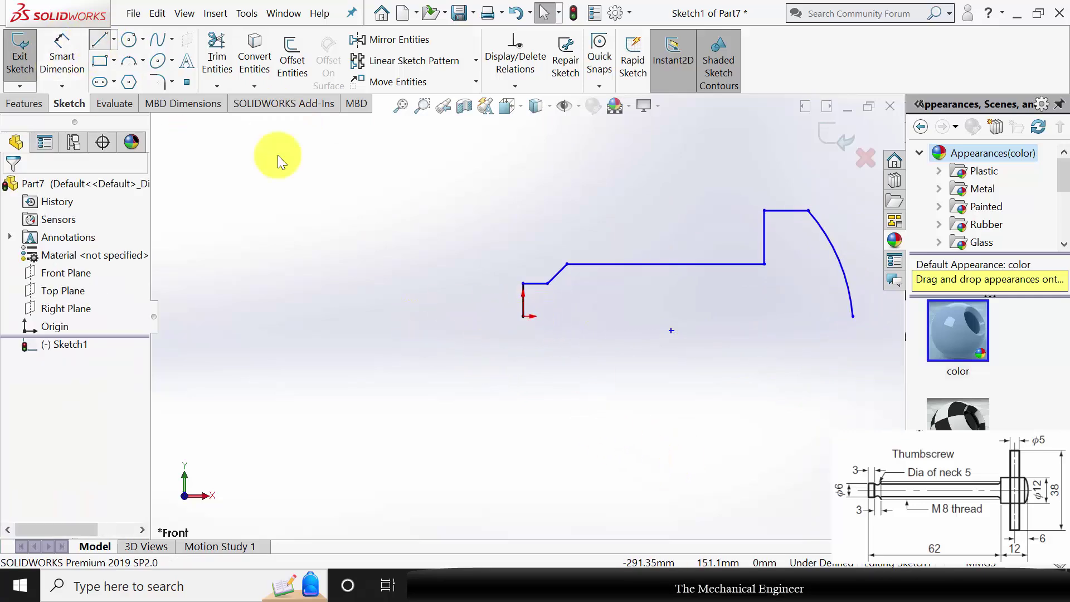
# - Close the profile with a horizontal line from the origin to the arc's lower endpoint
pyautogui.press('l')
pyautogui.click(524, 316)
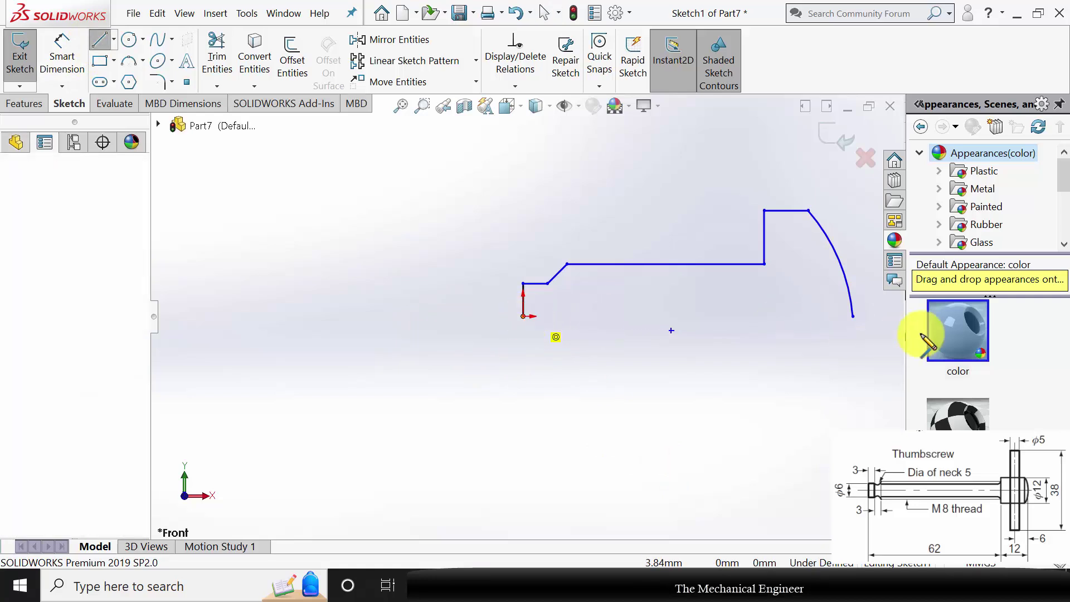
pyautogui.click(852, 316)
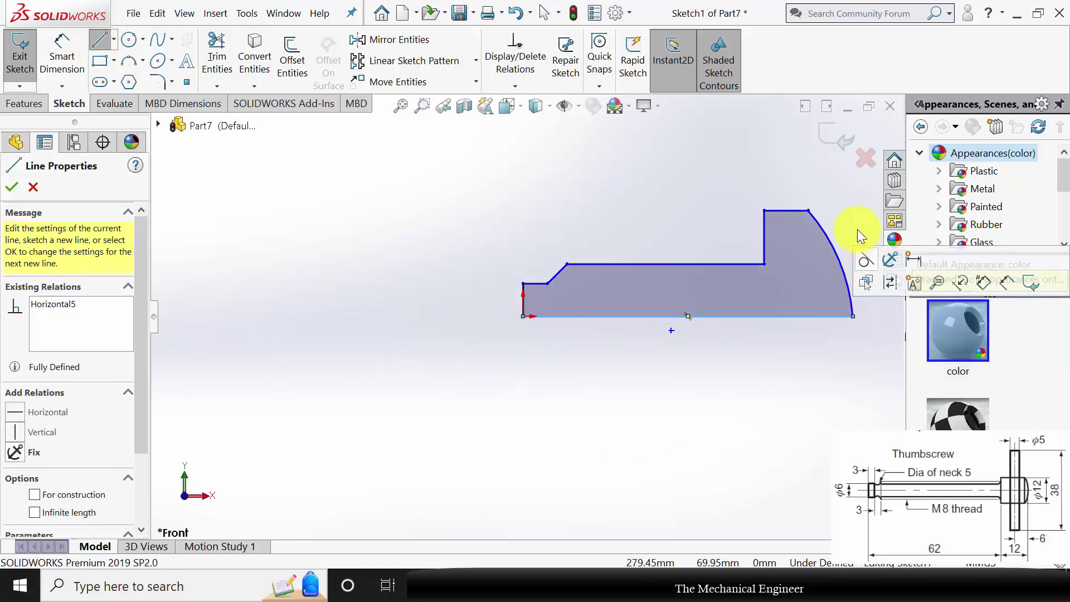
# - Draw a vertical line upward from the arc's lower endpoint, beside the rounded head end
pyautogui.scroll(2, 791, 310)
pyautogui.scroll(-2, 763, 323)
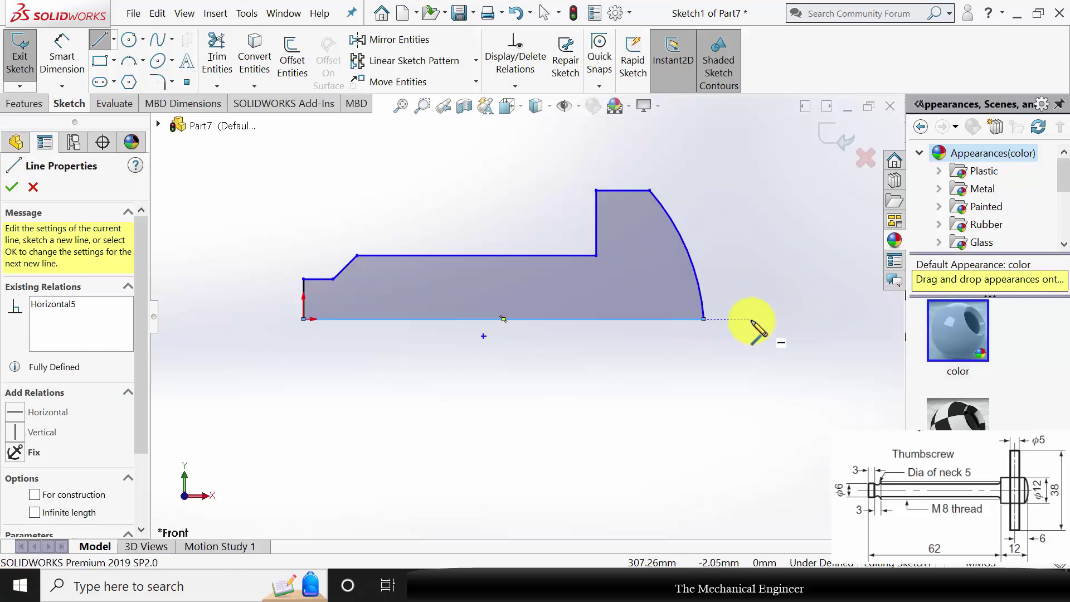
pyautogui.click(703, 318)
pyautogui.click(703, 212)
pyautogui.press('Escape')
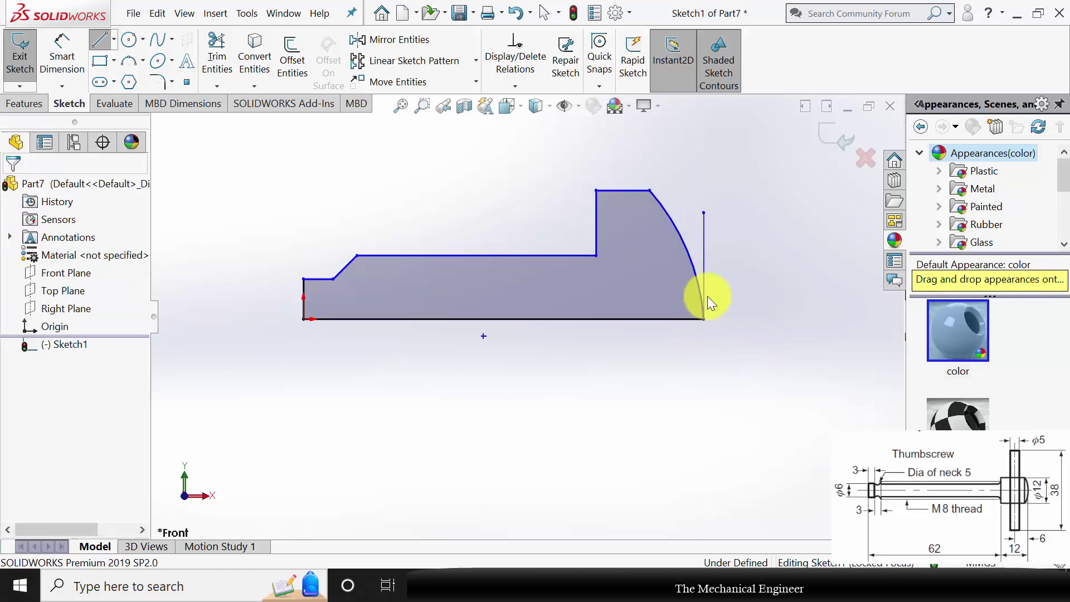
# - Dimension the short vertical end edge at the origin to 3 mm
pyautogui.click(61, 56)
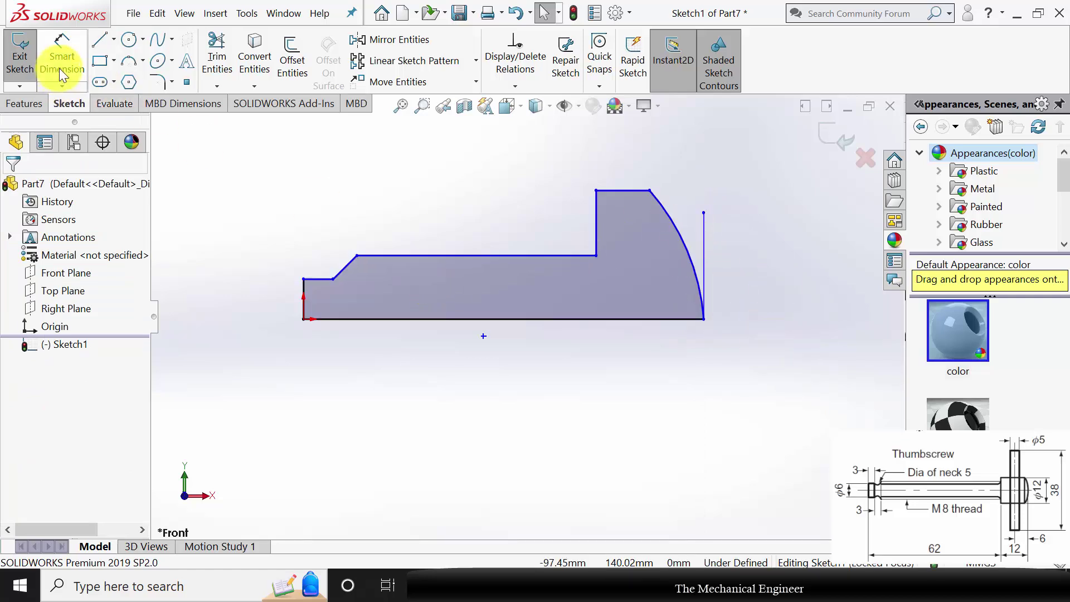
pyautogui.click(304, 300)
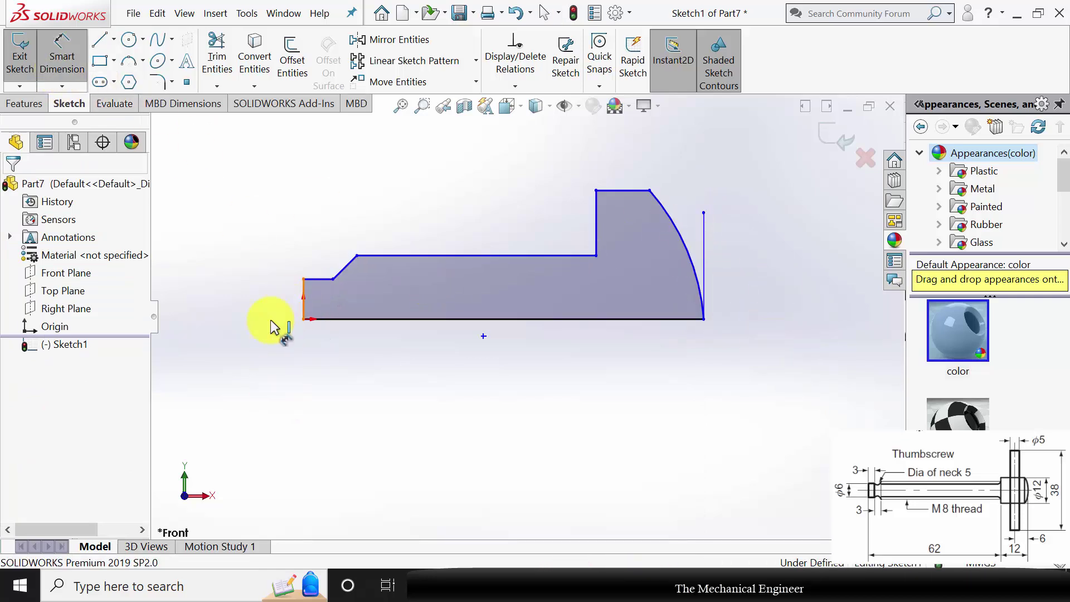
pyautogui.click(246, 346)
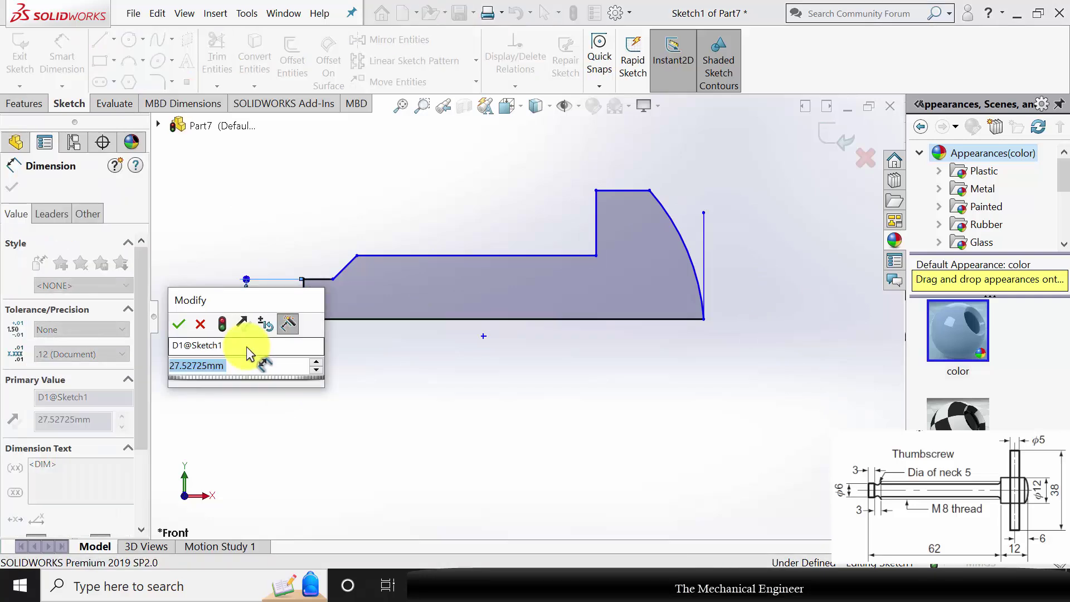
pyautogui.write('3')
pyautogui.press('Return')
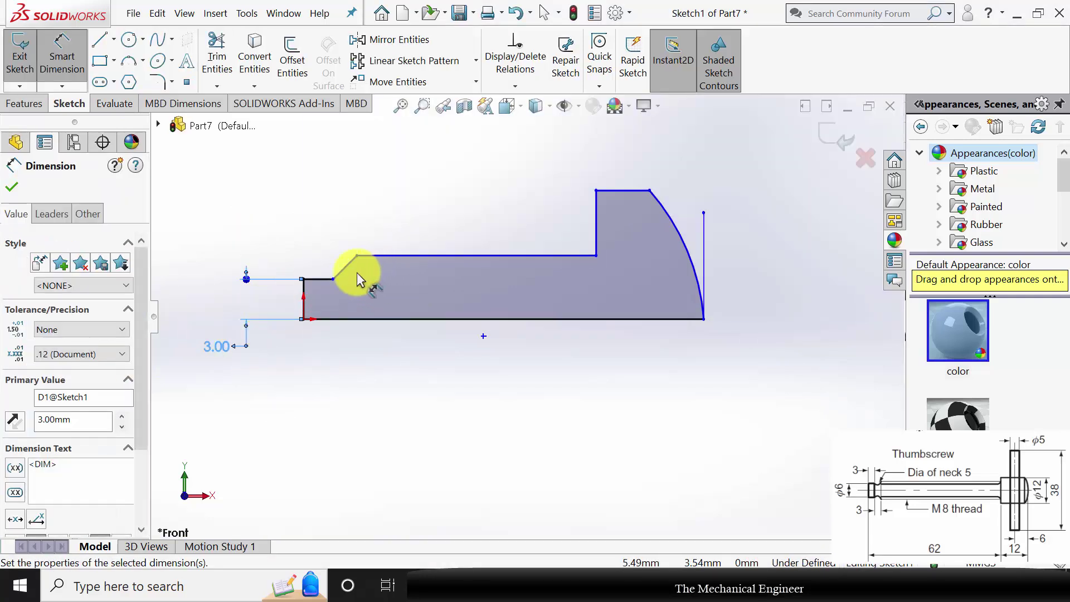
# - Dimension the shaft's upper line to 4 mm above the horizontal base line
pyautogui.click(418, 256)
pyautogui.click(418, 320)
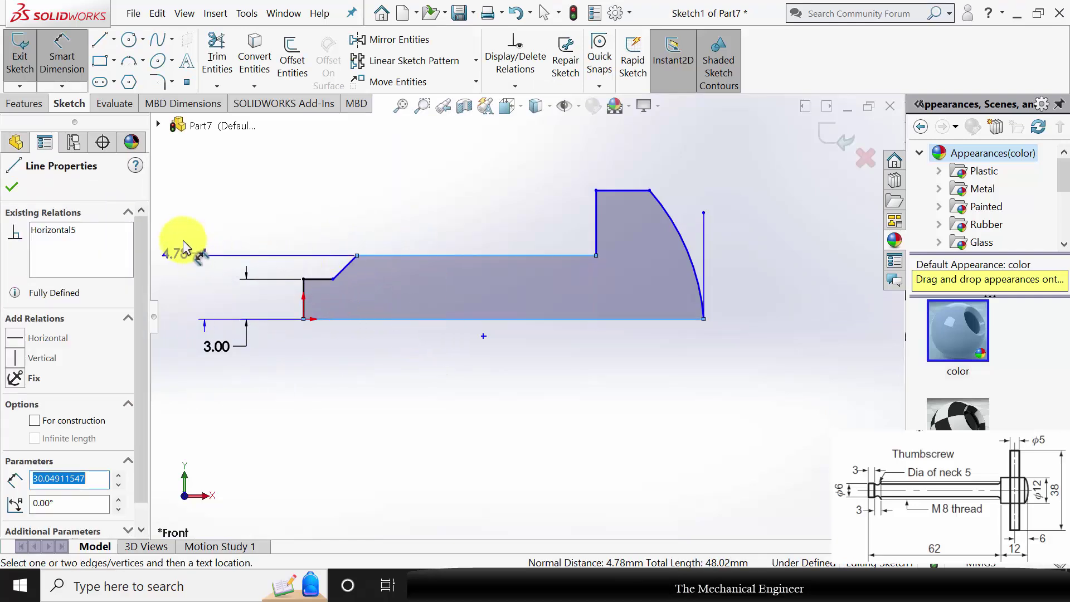
pyautogui.click(203, 240)
pyautogui.write('4')
pyautogui.press('Return')
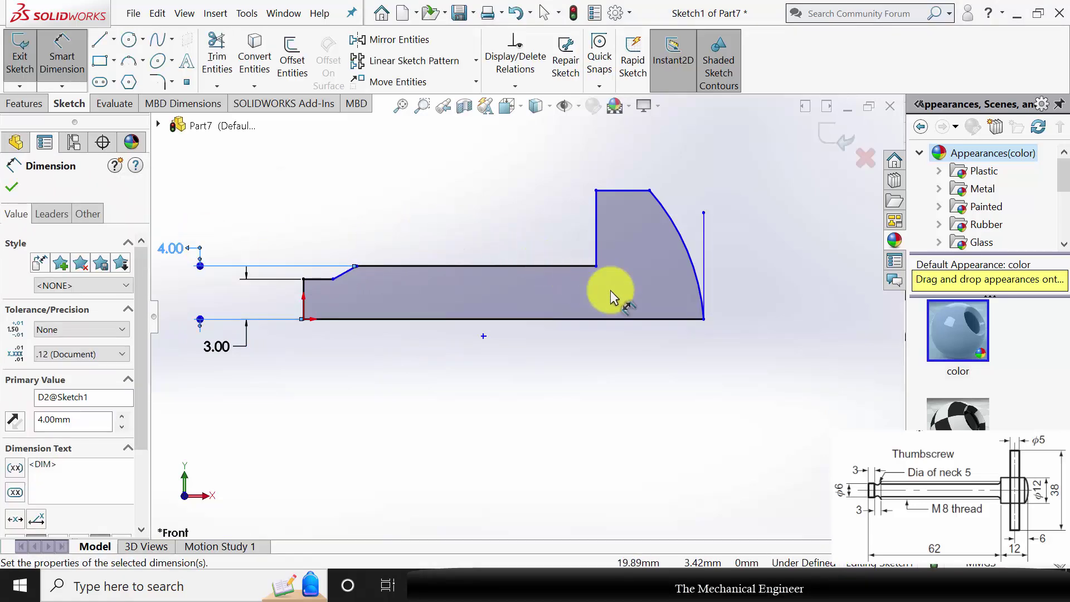
# - Dimension the head's upper line to 6 mm above the base line
pyautogui.click(622, 191)
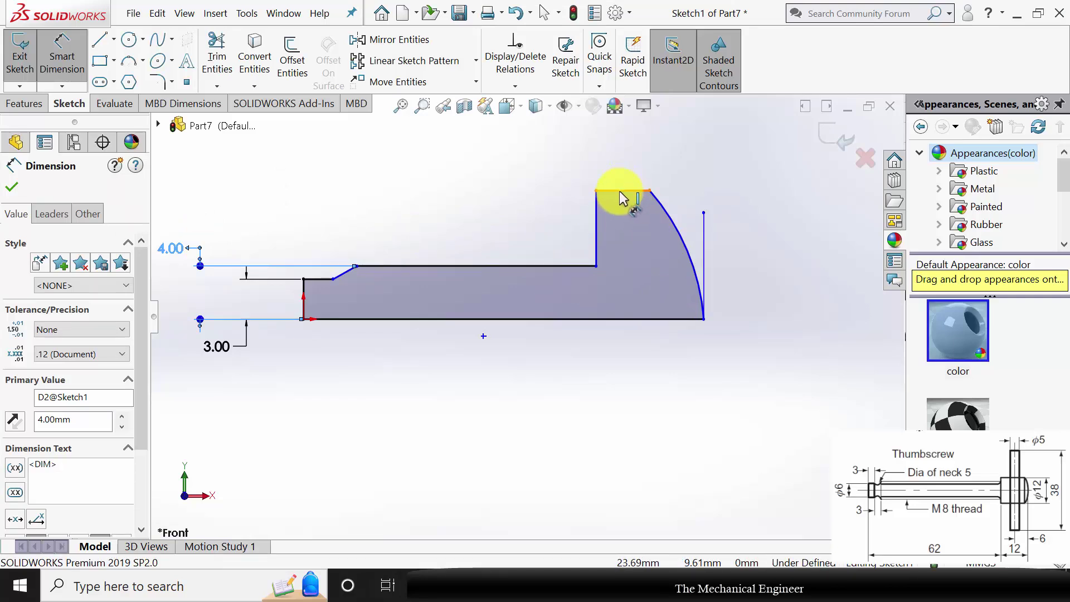
pyautogui.click(754, 280)
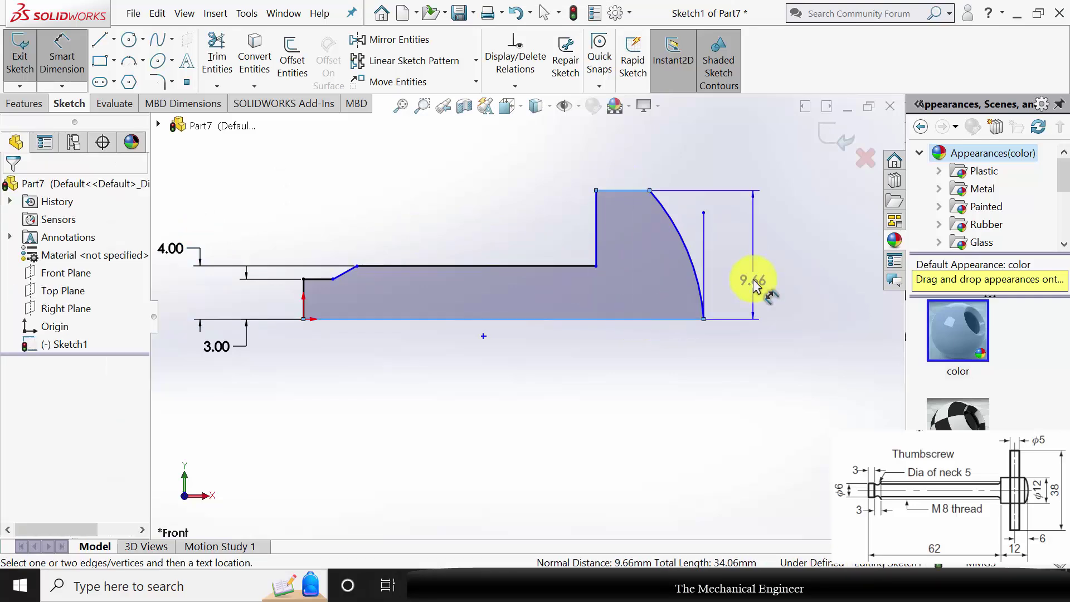
pyautogui.write('6.00mm')
pyautogui.press('Return')
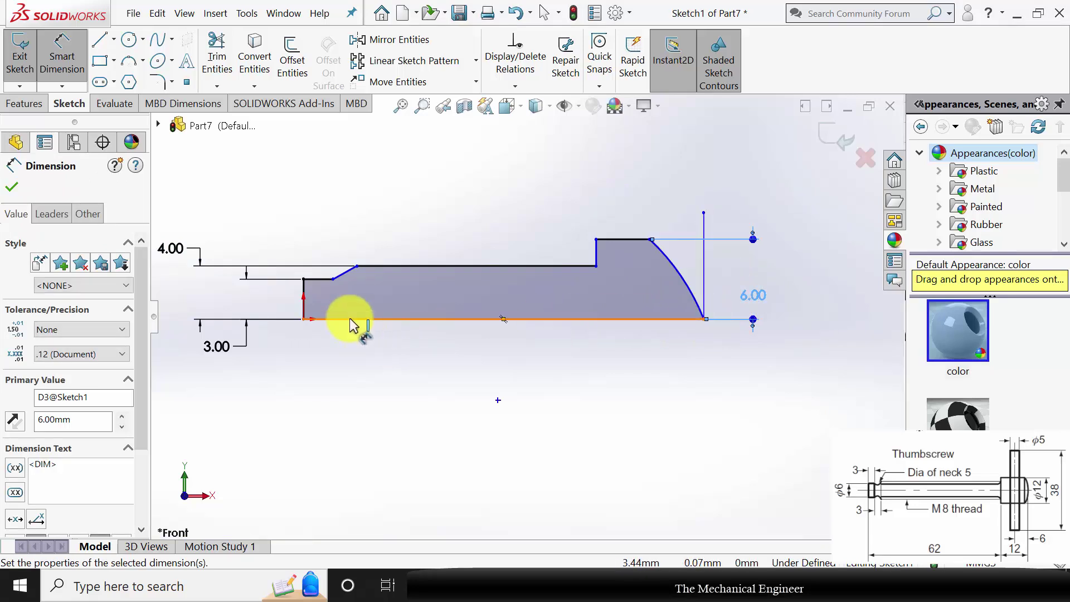
# - Dimension the distance from the end edge at the origin to the head's shoulder line to 62 mm
pyautogui.click(302, 295)
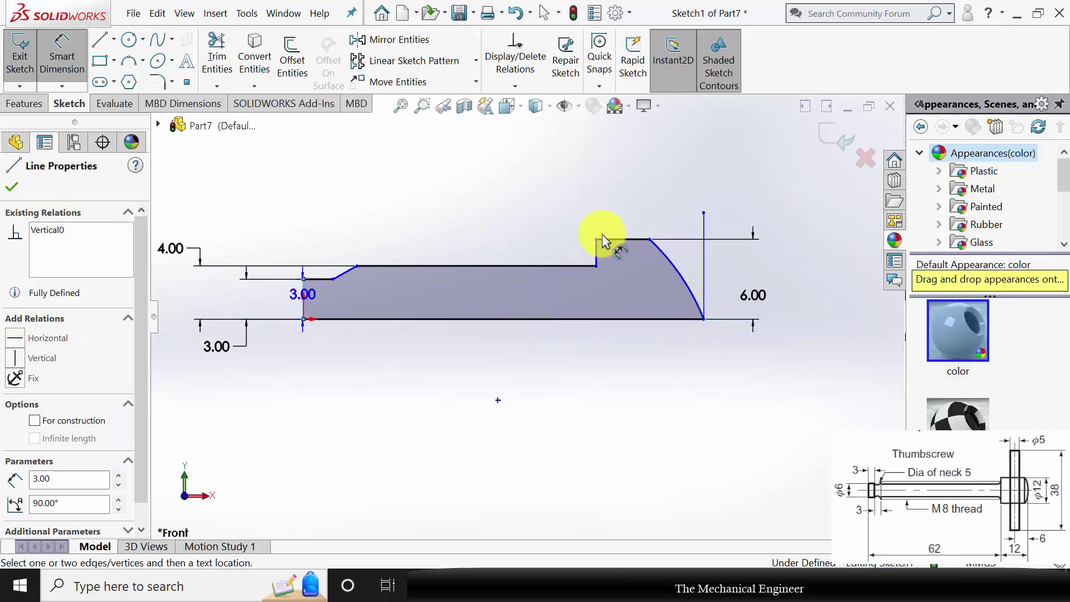
pyautogui.click(597, 245)
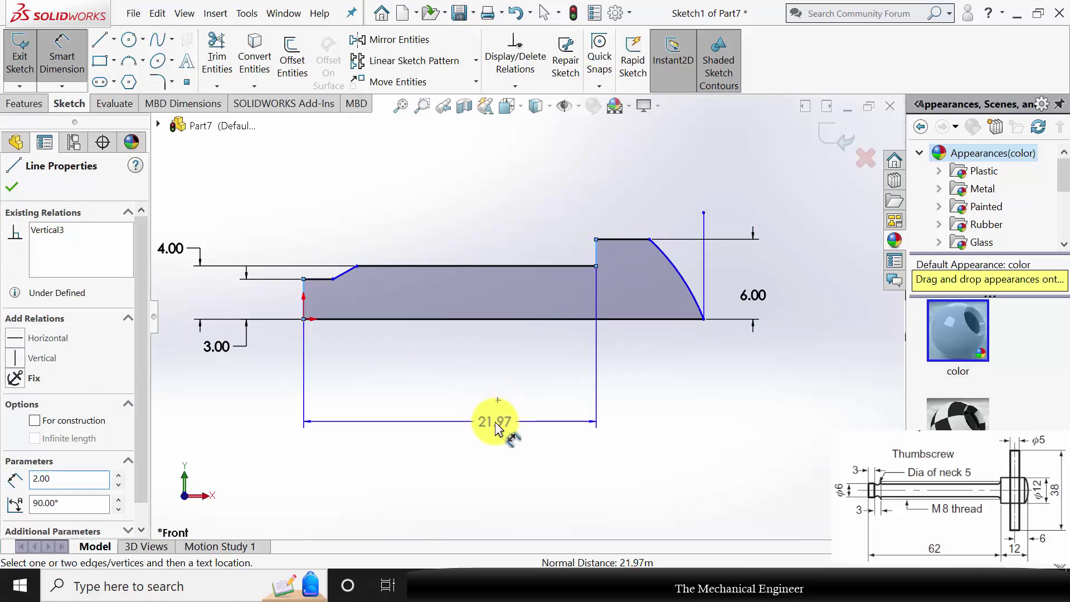
pyautogui.click(496, 425)
pyautogui.write('62')
pyautogui.press('Return')
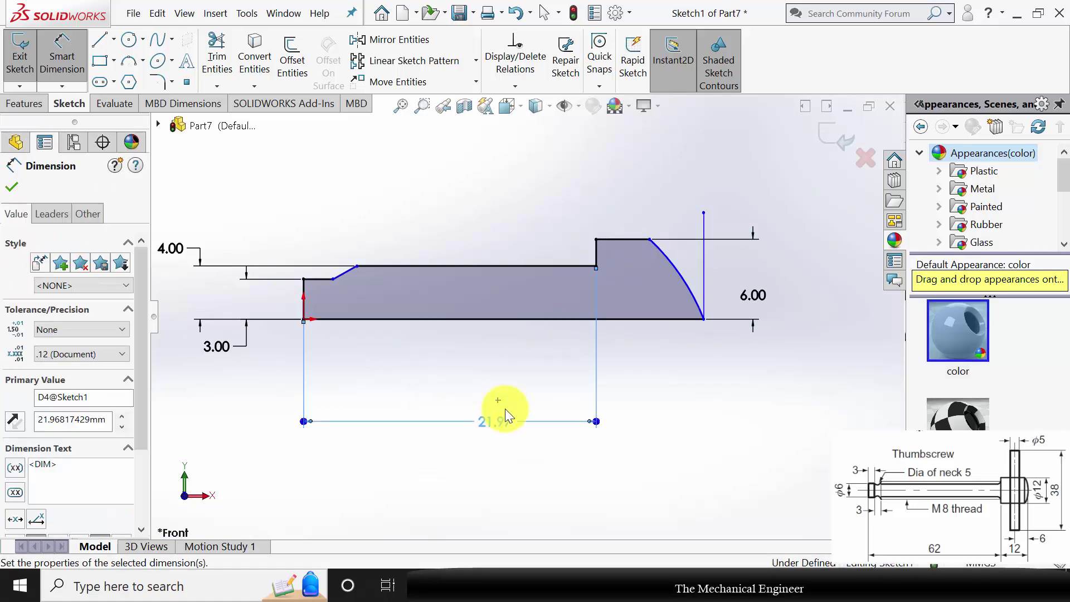
# - Move the arc's lower endpoint and the head line's end beyond the shoulder so the profile no longer crosses itself
pyautogui.press('f')
pyautogui.scroll(-5, 680, 311)
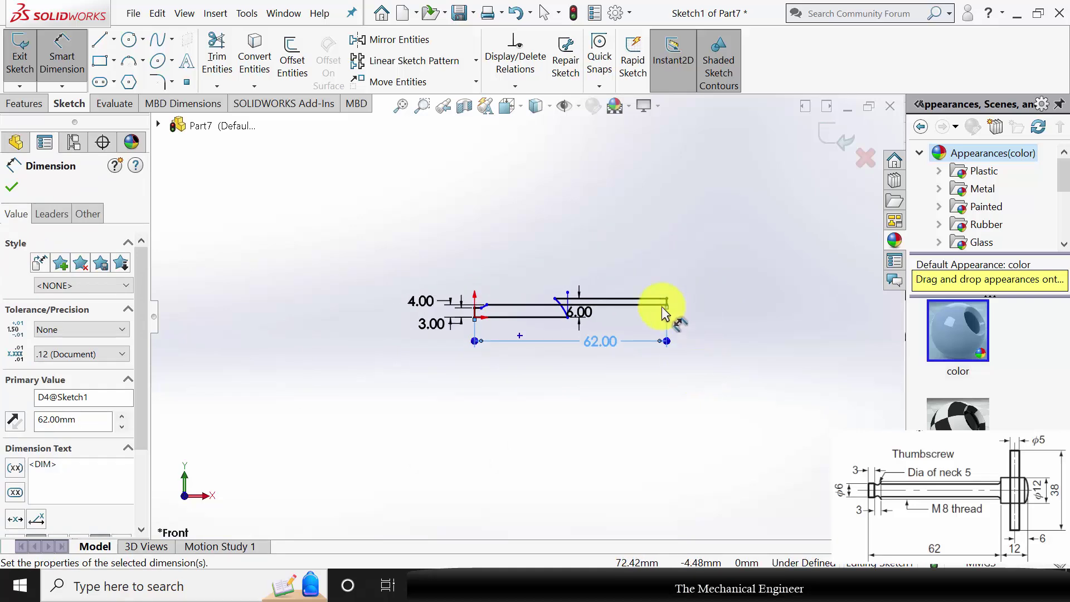
pyautogui.press('Escape')
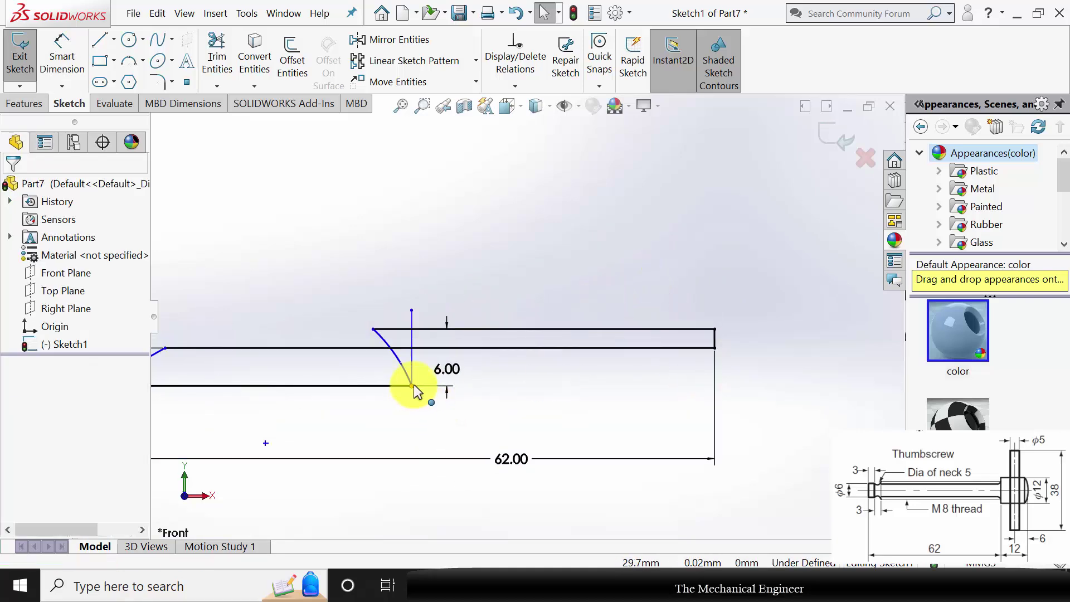
pyautogui.moveTo(412, 384); pyautogui.dragTo(571, 385)
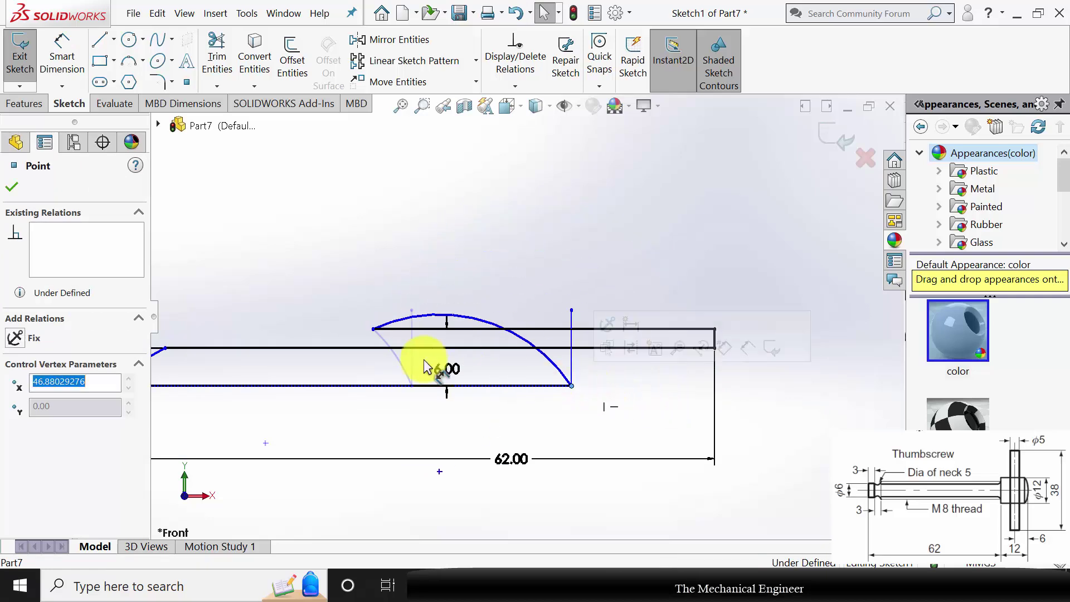
pyautogui.moveTo(405, 328); pyautogui.dragTo(486, 331)
pyautogui.moveTo(555, 346)
pyautogui.mouseDown()
pyautogui.moveTo(569, 361)
pyautogui.moveTo(822, 376)
pyautogui.mouseUp()
pyautogui.moveTo(824, 329); pyautogui.dragTo(766, 330)
pyautogui.click(833, 393)
pyautogui.scroll(-4, 803, 390)
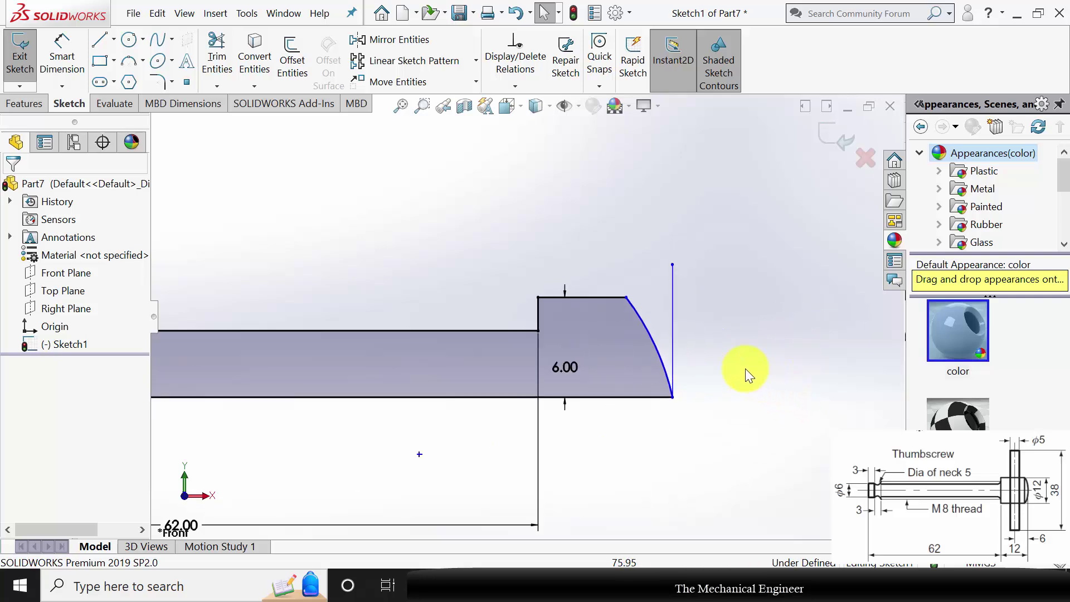
# - Add a tangent relation between the head's end arc and the vertical line beside it
pyautogui.scroll(-3, 758, 372)
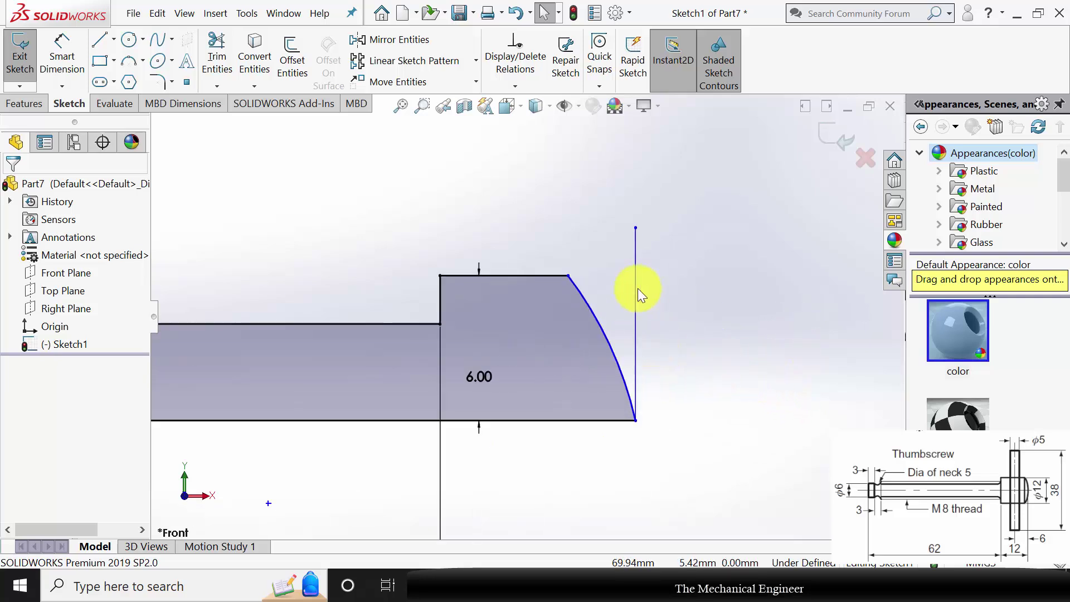
pyautogui.click(605, 364)
pyautogui.keyDown('ctrl'); pyautogui.click(630, 365); pyautogui.keyUp('ctrl')
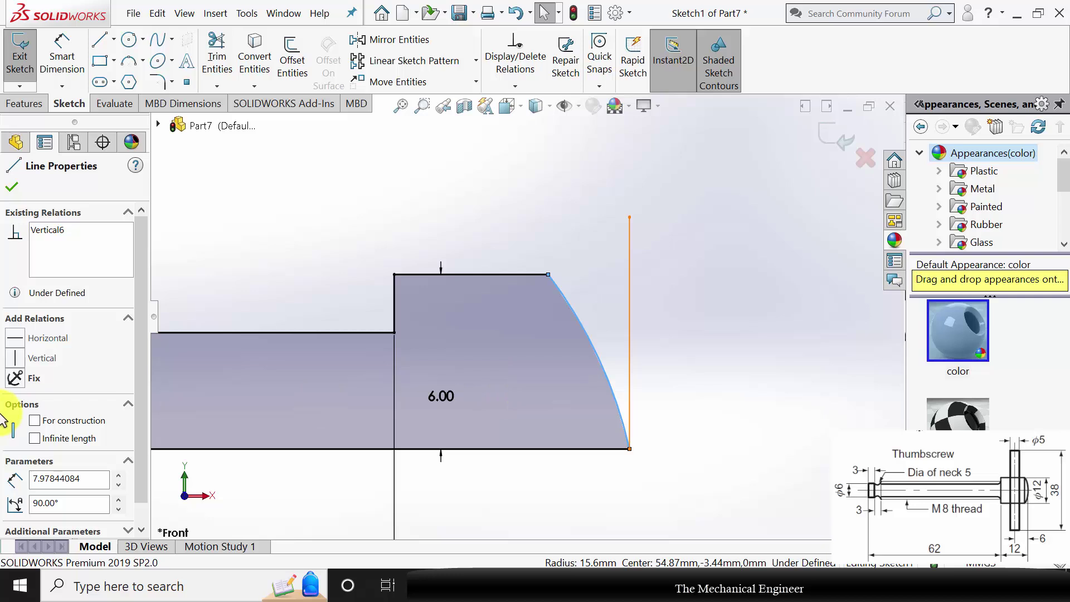
pyautogui.click(15, 409)
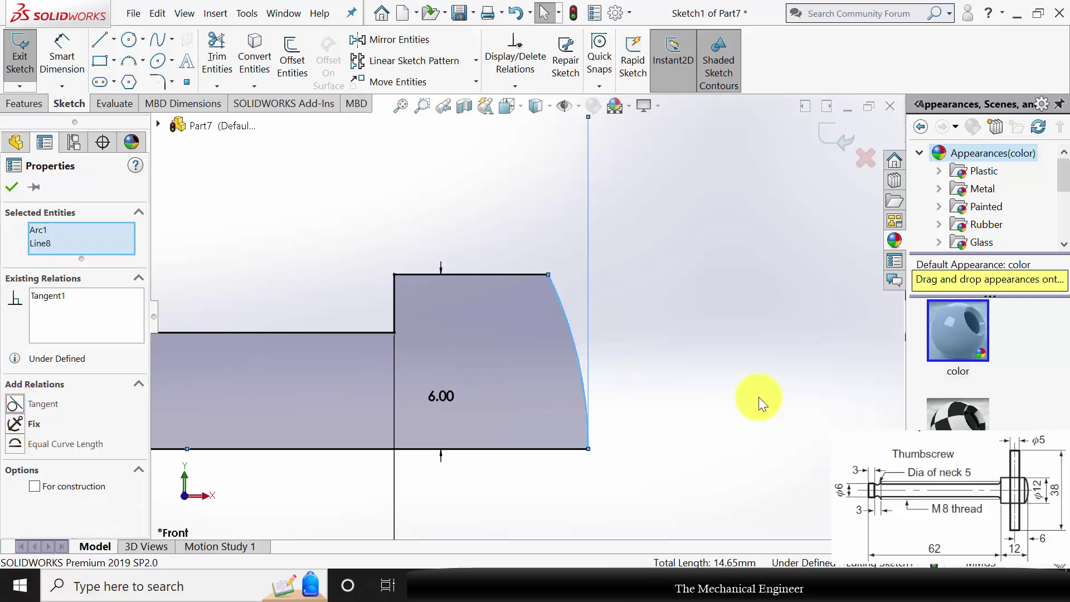
pyautogui.click(677, 368)
# - Convert the vertical line touching the head's end arc into construction geometry
pyautogui.click(588, 280)
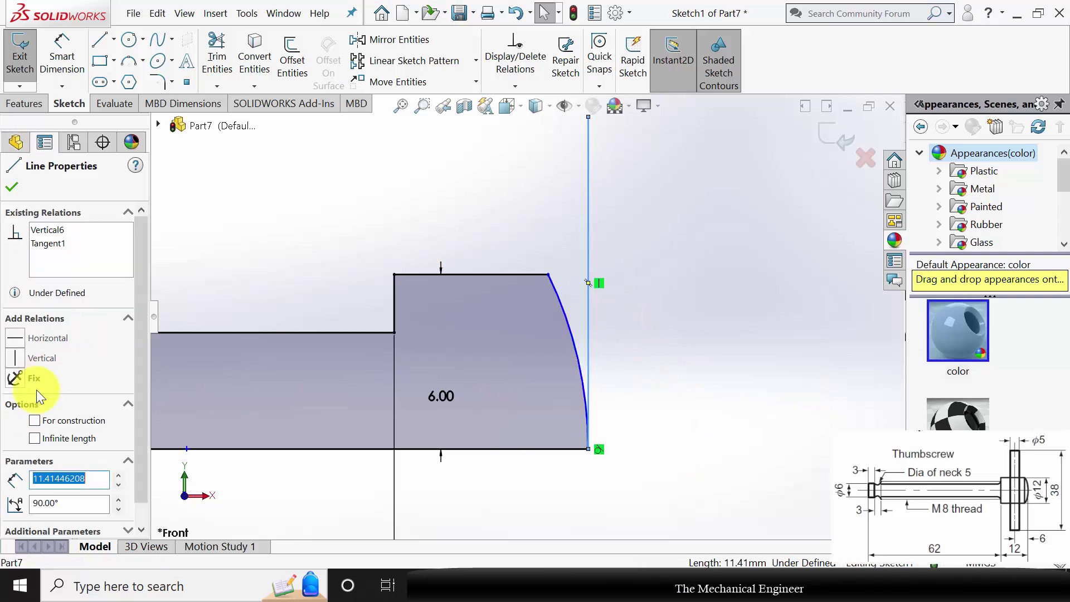
pyautogui.click(34, 421)
pyautogui.click(12, 186)
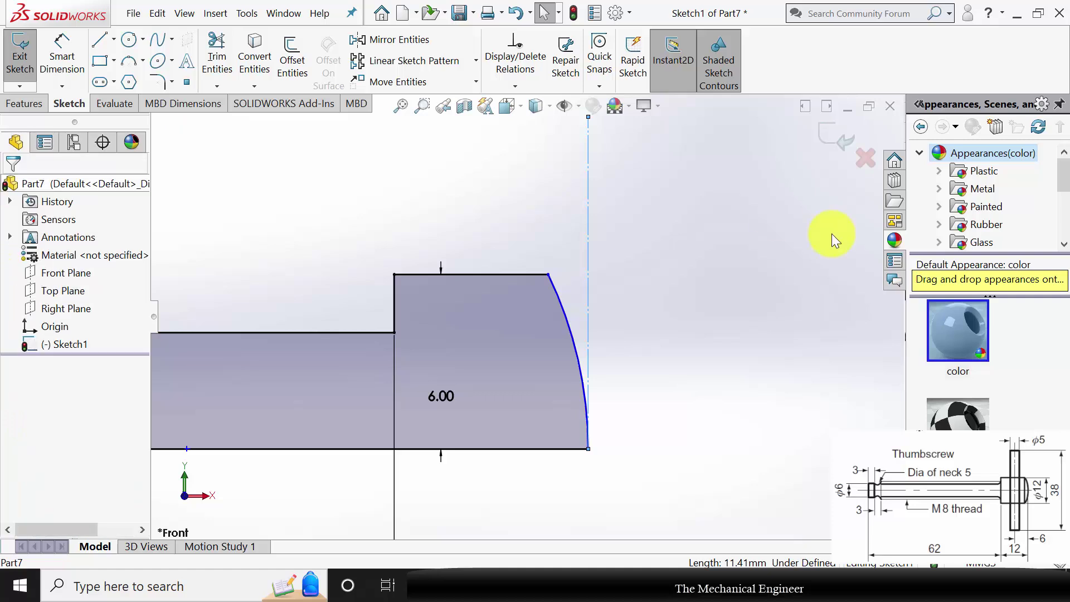
# - Dimension the head's length from the shoulder line to the arc's lower endpoint to 12 mm
pyautogui.click(62, 56)
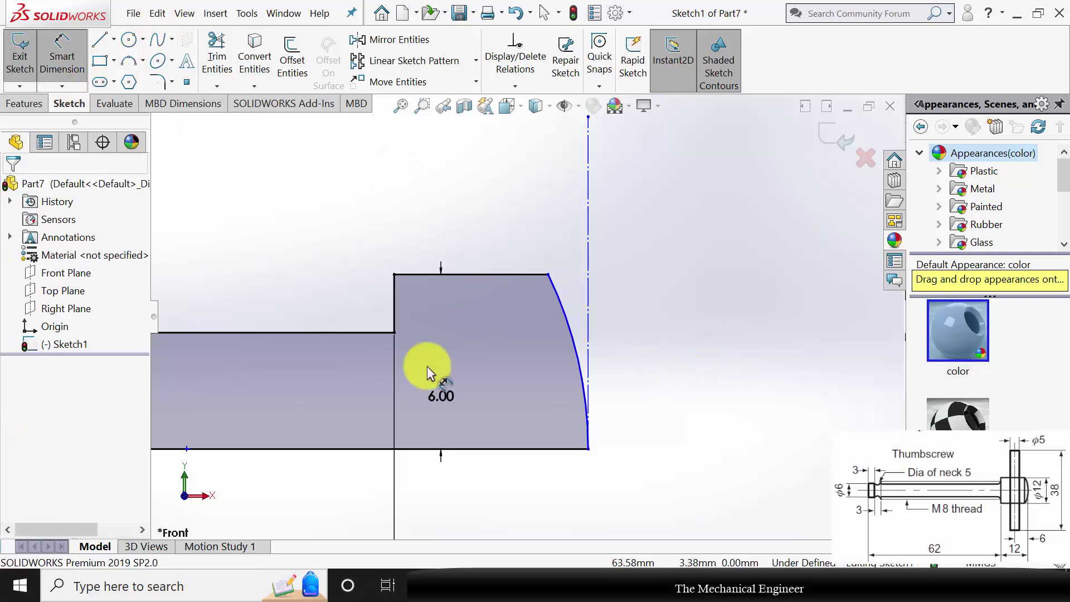
pyautogui.click(587, 405)
pyautogui.click(588, 448)
pyautogui.click(516, 492)
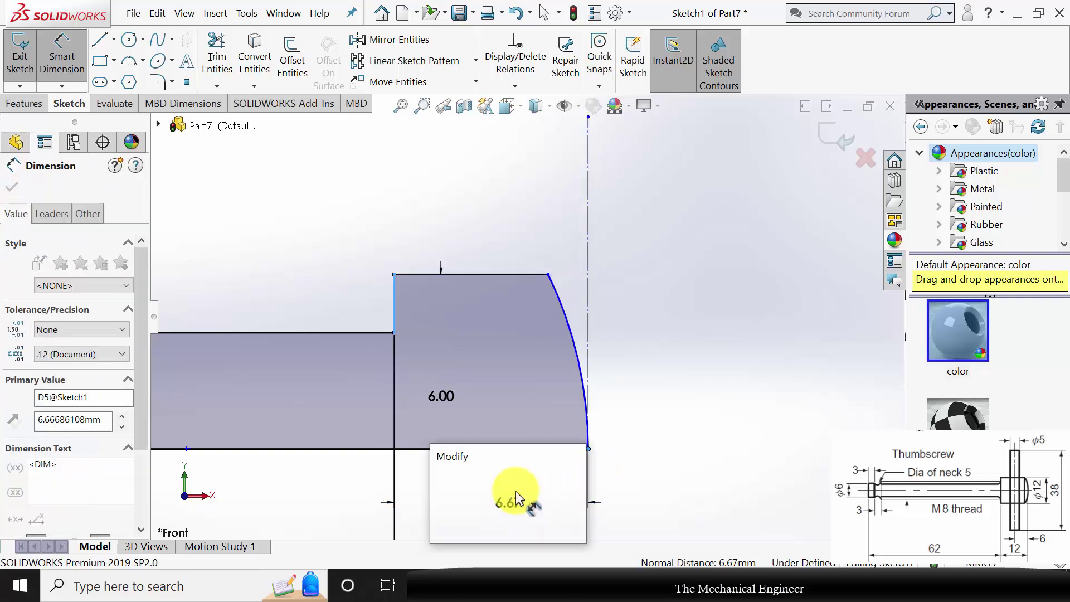
pyautogui.write('12')
pyautogui.press('Return')
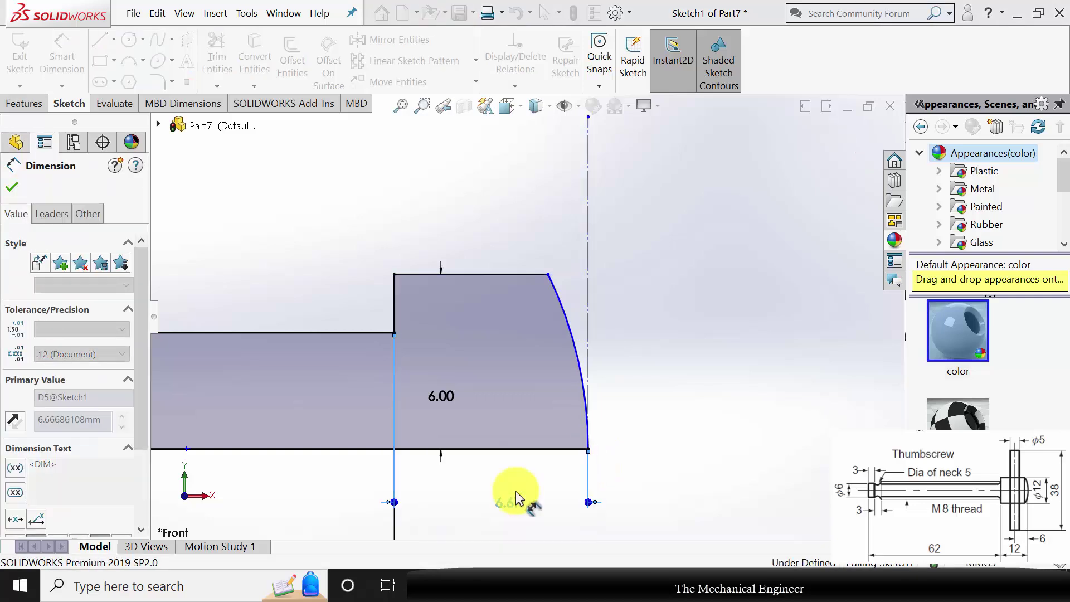
pyautogui.scroll(3, 554, 356)
pyautogui.scroll(4, 554, 356)
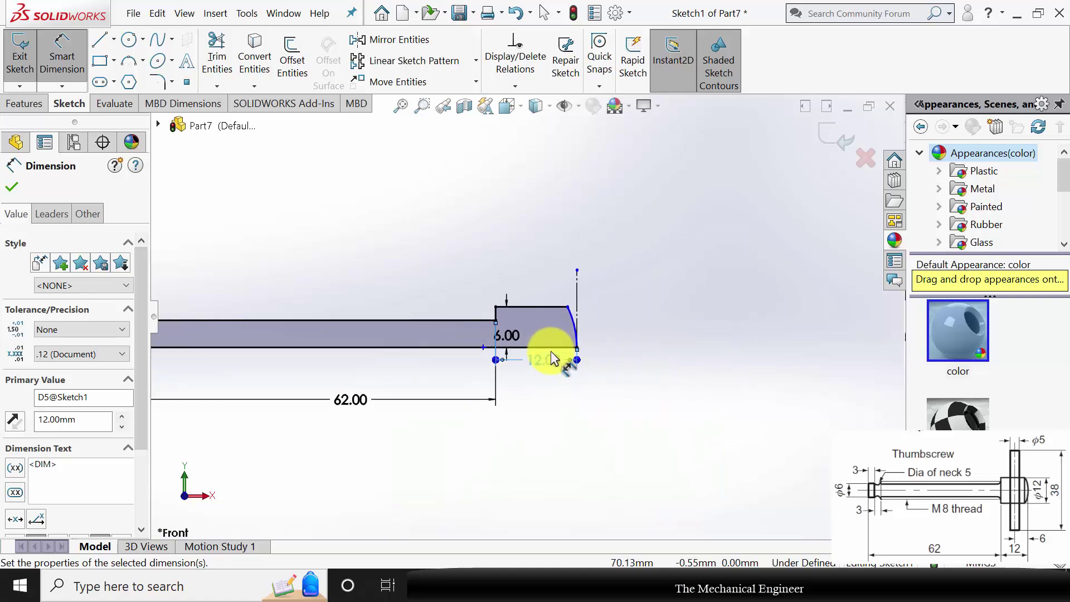
pyautogui.scroll(-5, 398, 384)
pyautogui.scroll(-6, 362, 347)
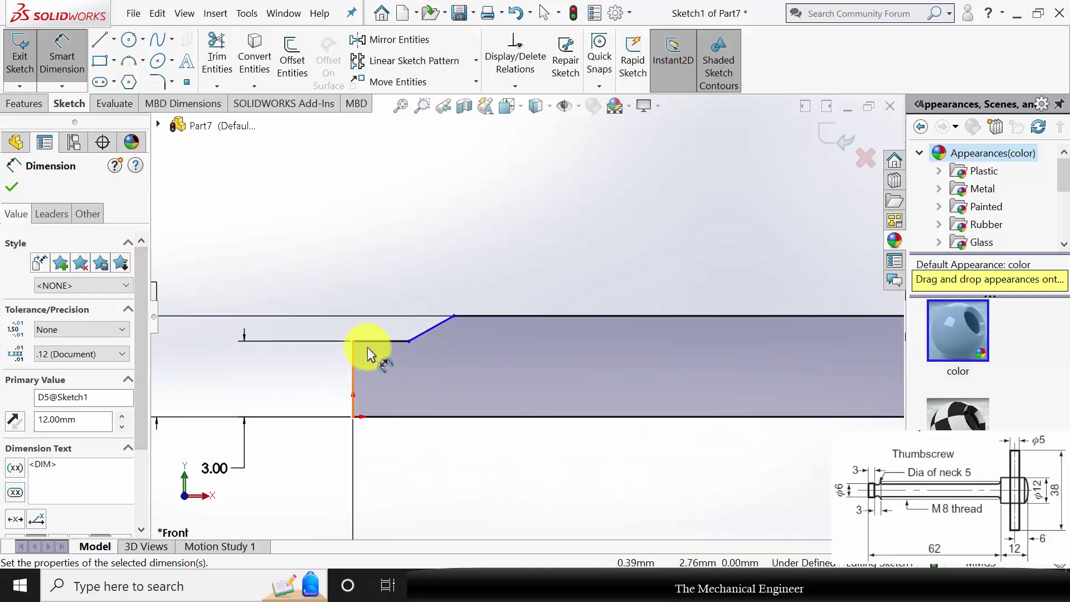
pyautogui.click(536, 305)
pyautogui.press('Escape')
pyautogui.press('Escape')
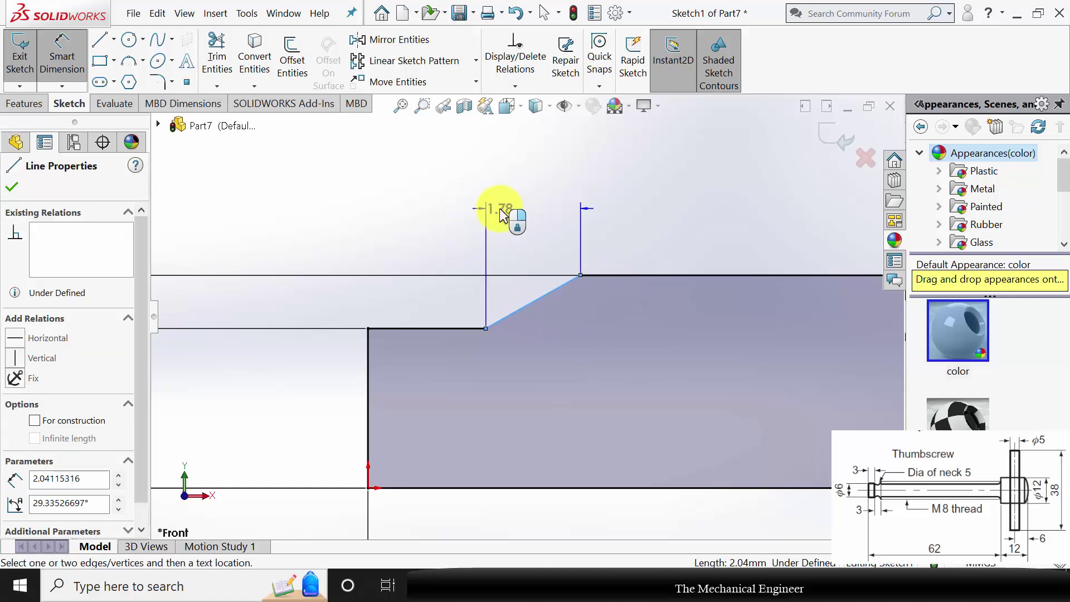
# - Replace the slanted transition line with an inward-dipping 3-point arc of about 1.2 mm radius between the same two endpoints
pyautogui.press('Delete')
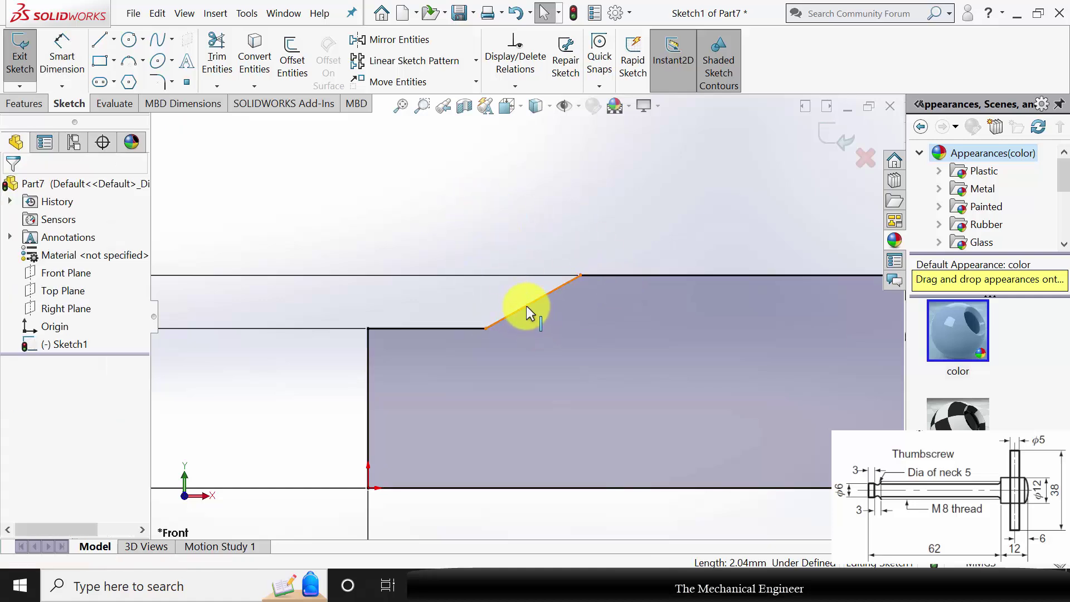
pyautogui.click(130, 62)
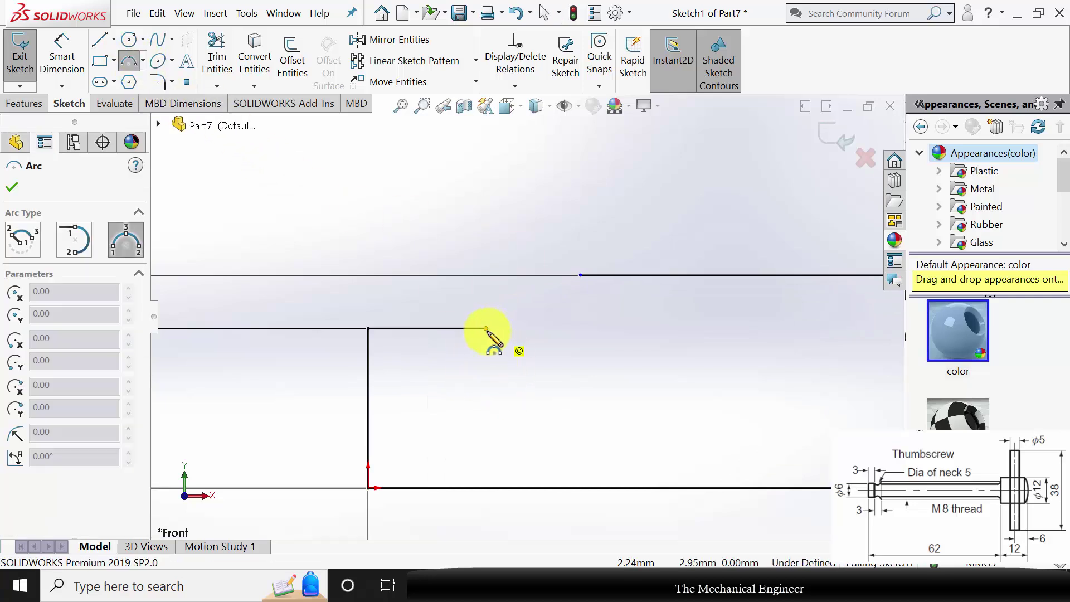
pyautogui.click(486, 329)
pyautogui.click(580, 275)
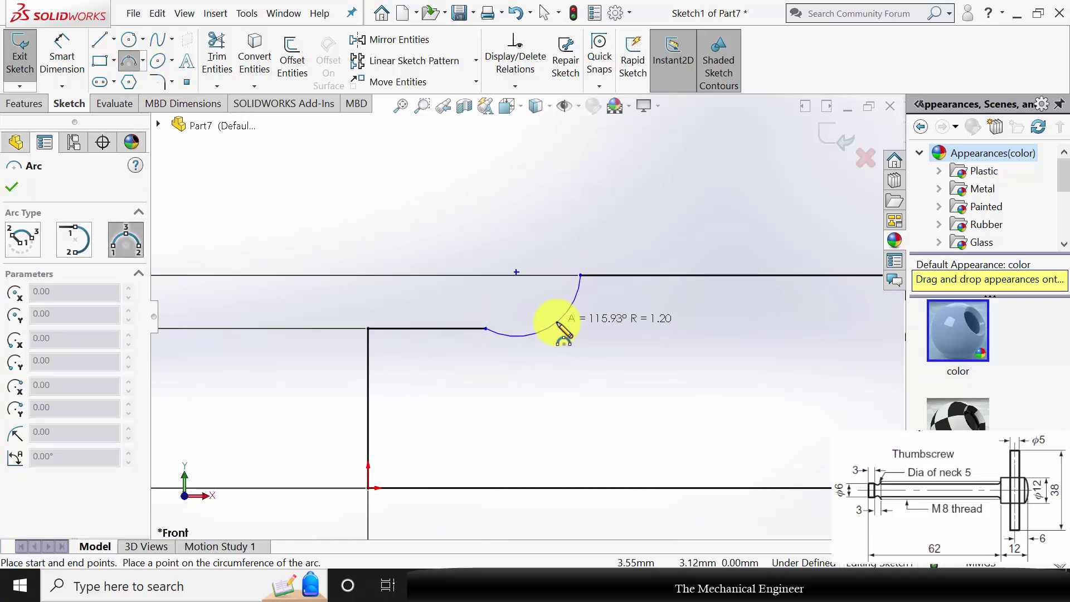
pyautogui.click(549, 328)
# - Dimension the neck arc's radius to 2.5 mm
pyautogui.click(66, 61)
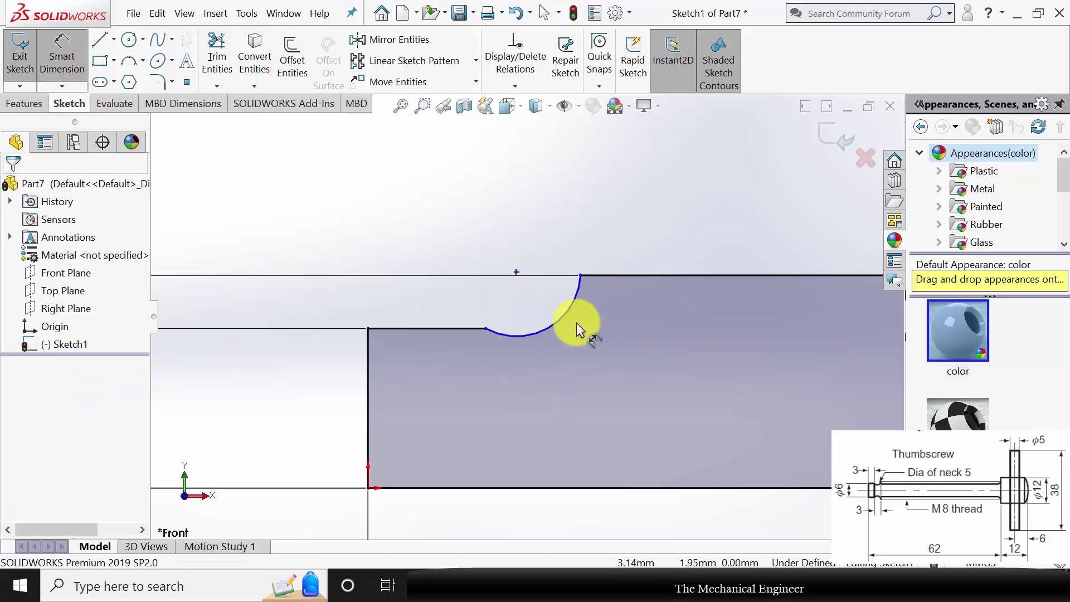
pyautogui.click(544, 329)
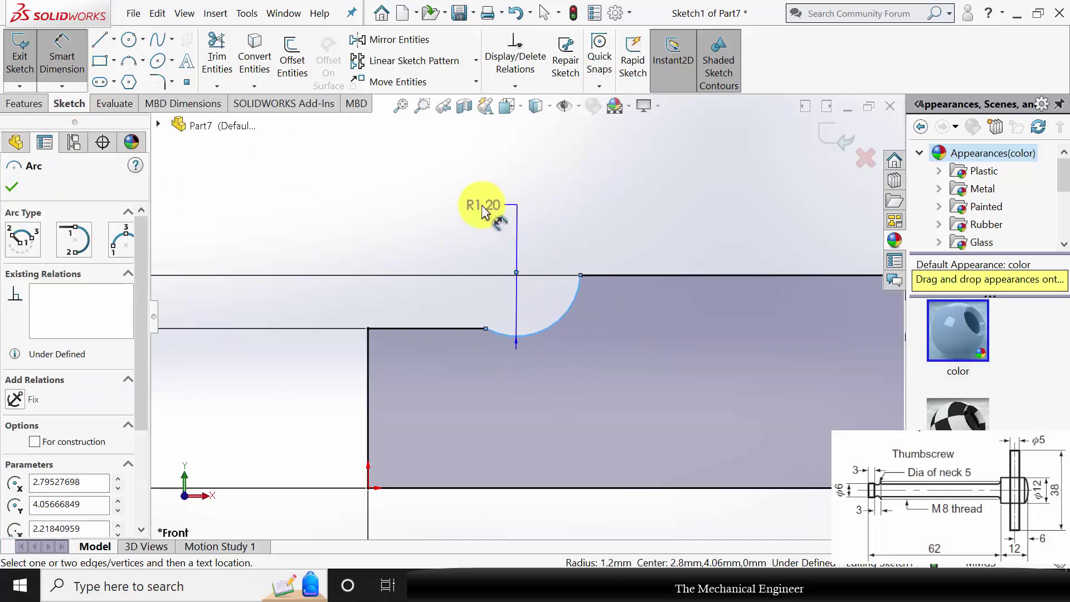
pyautogui.click(484, 211)
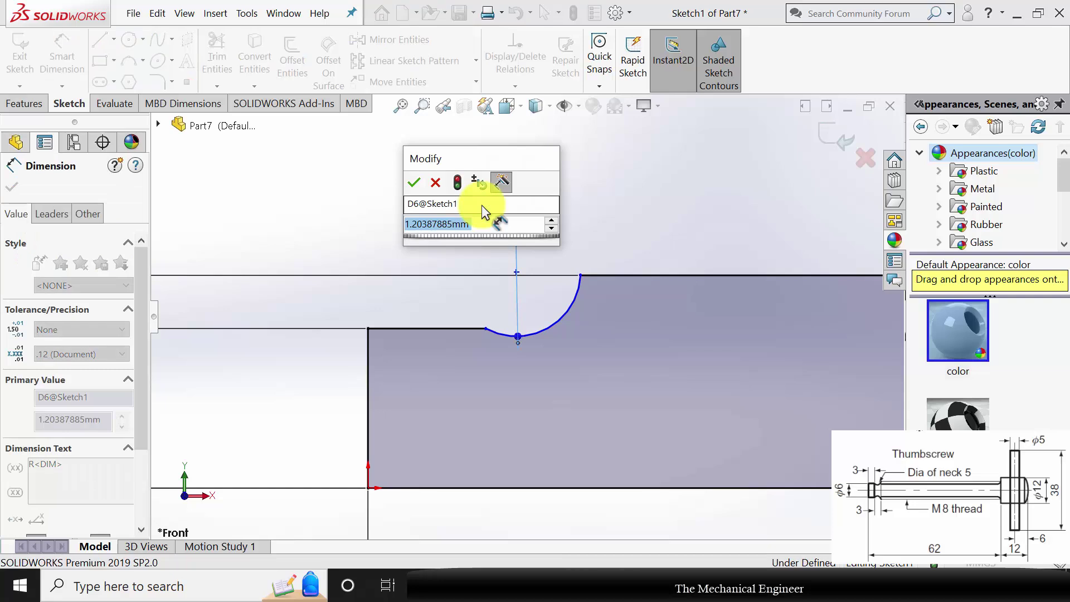
pyautogui.write('2.5')
pyautogui.press('Return')
# - Dimension the horizontal distance between the neck arc's two endpoints to 3 mm
pyautogui.click(486, 330)
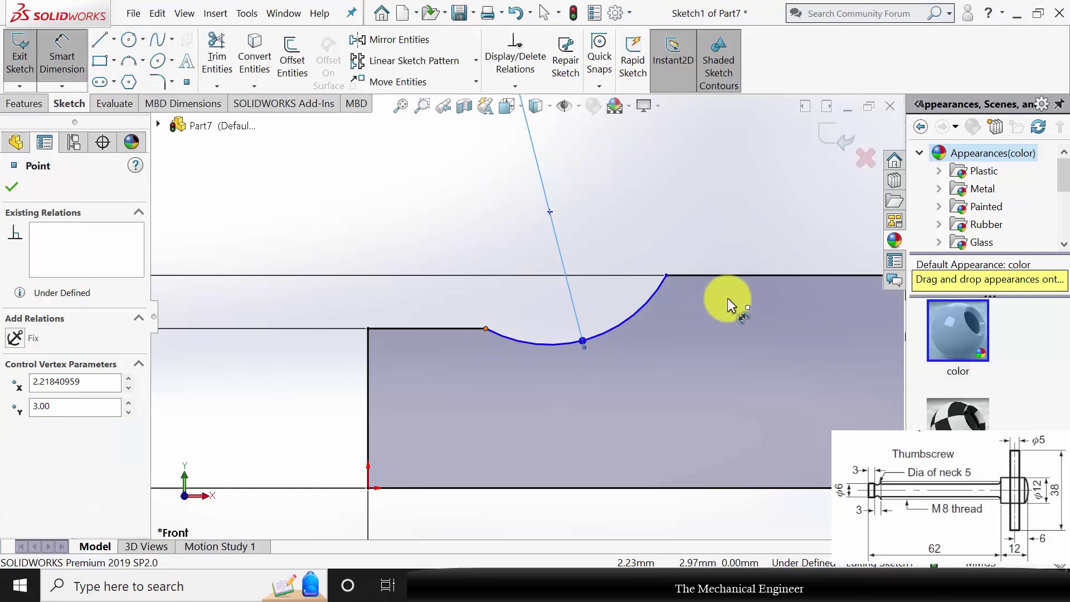
pyautogui.click(665, 273)
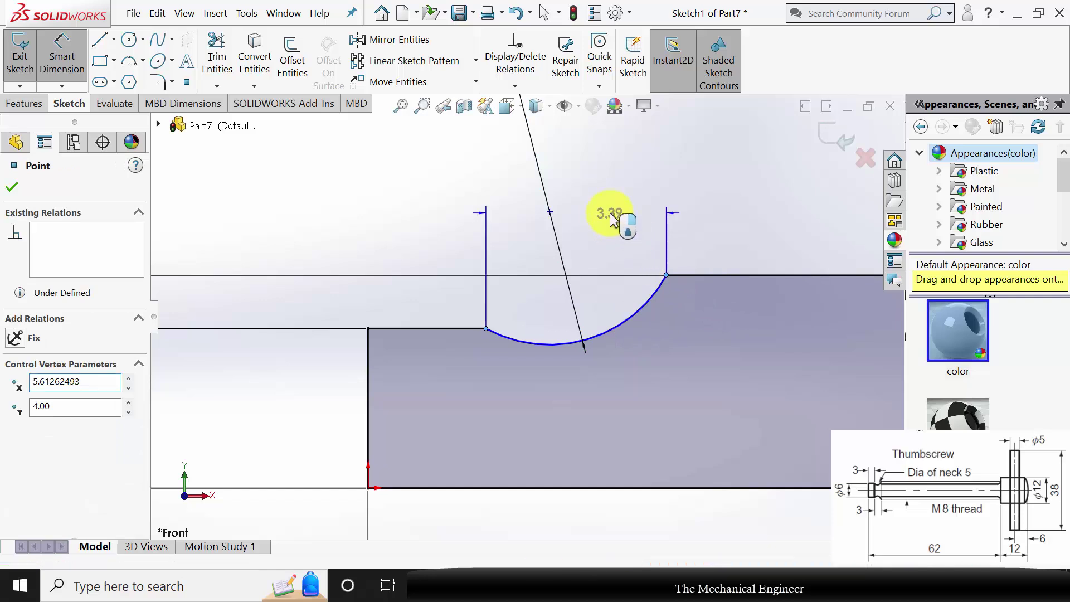
pyautogui.click(610, 213)
pyautogui.write('3')
pyautogui.press('Return')
# - Dimension the short horizontal tip line beside the neck arc to 3 mm
pyautogui.click(427, 329)
pyautogui.click(408, 238)
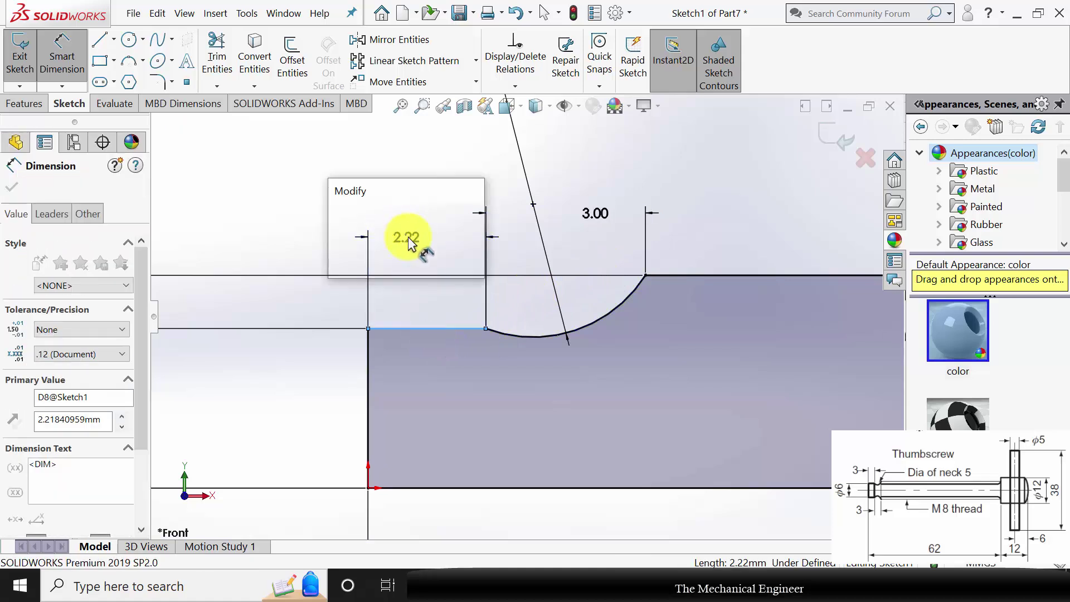
pyautogui.write('3')
pyautogui.press('Return')
pyautogui.scroll(5, 643, 347)
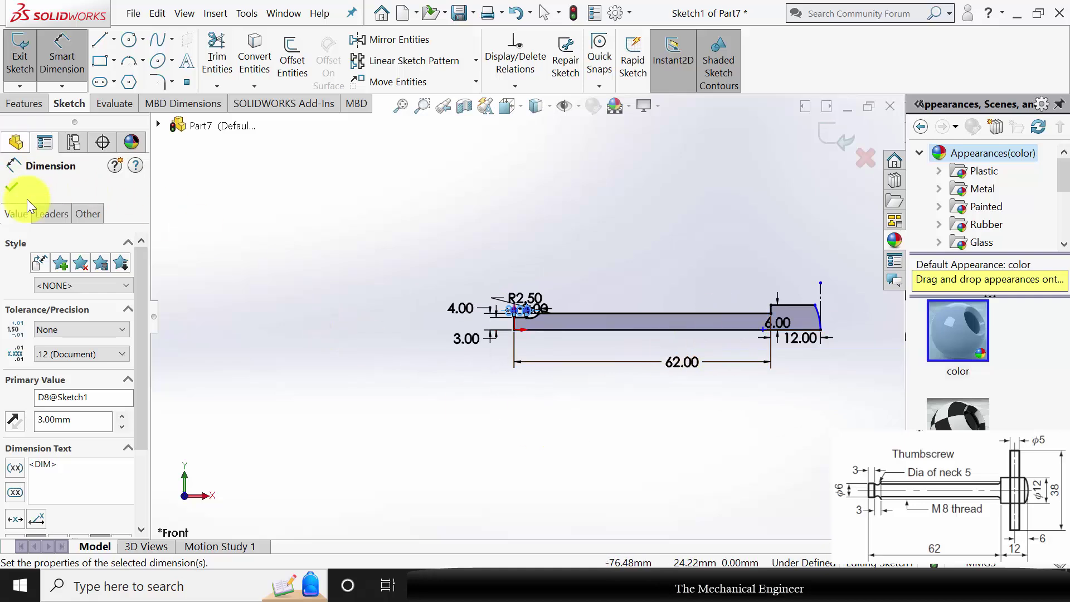
pyautogui.click(12, 188)
# - Revolve the half profile 360 degrees about its long bottom line into a solid
pyautogui.click(22, 104)
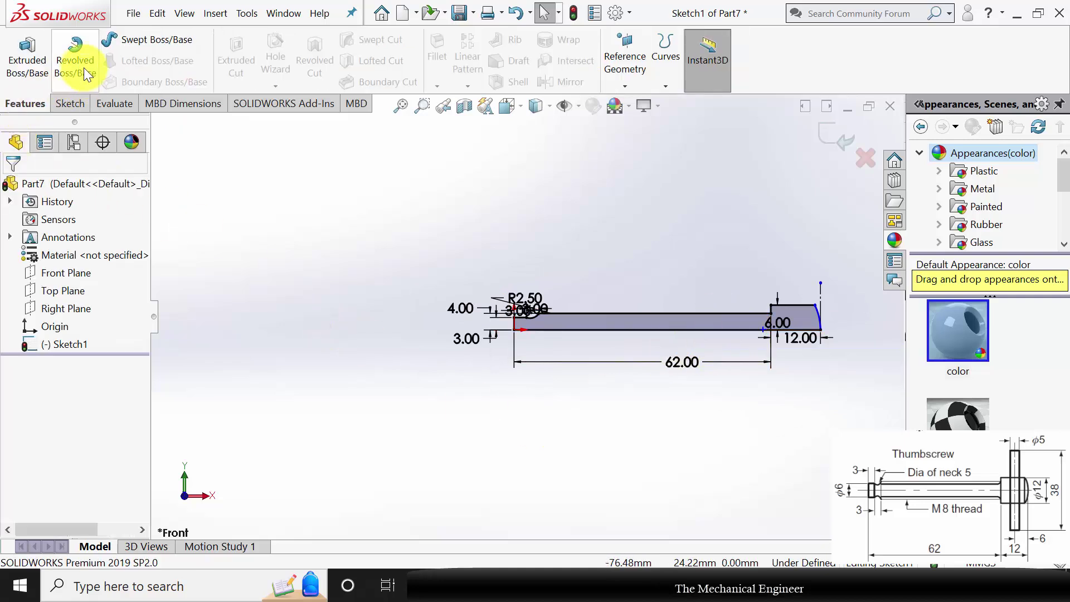
pyautogui.click(633, 343)
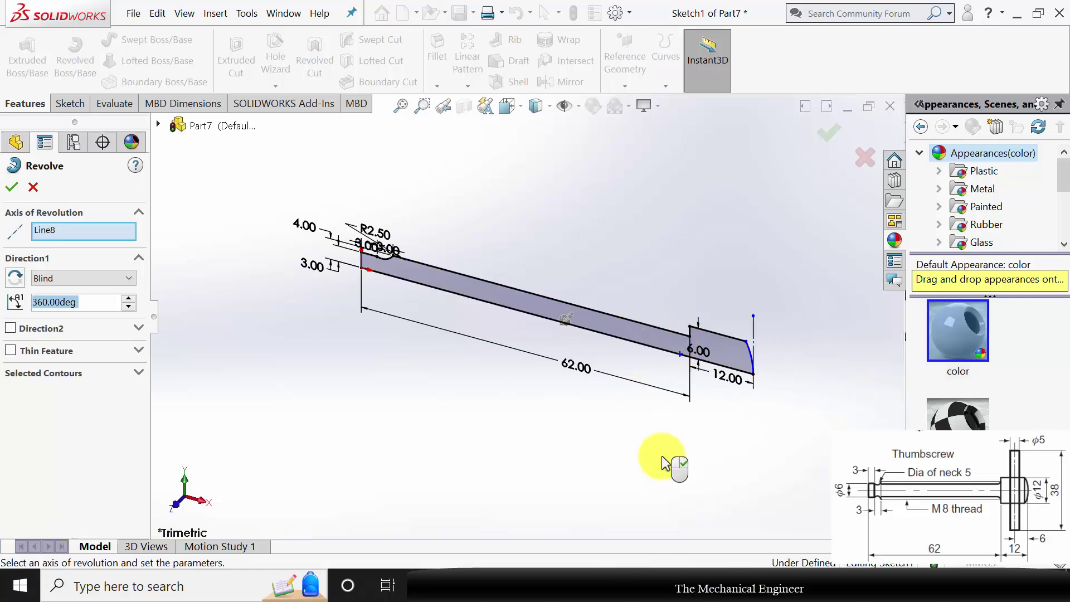
pyautogui.click(12, 186)
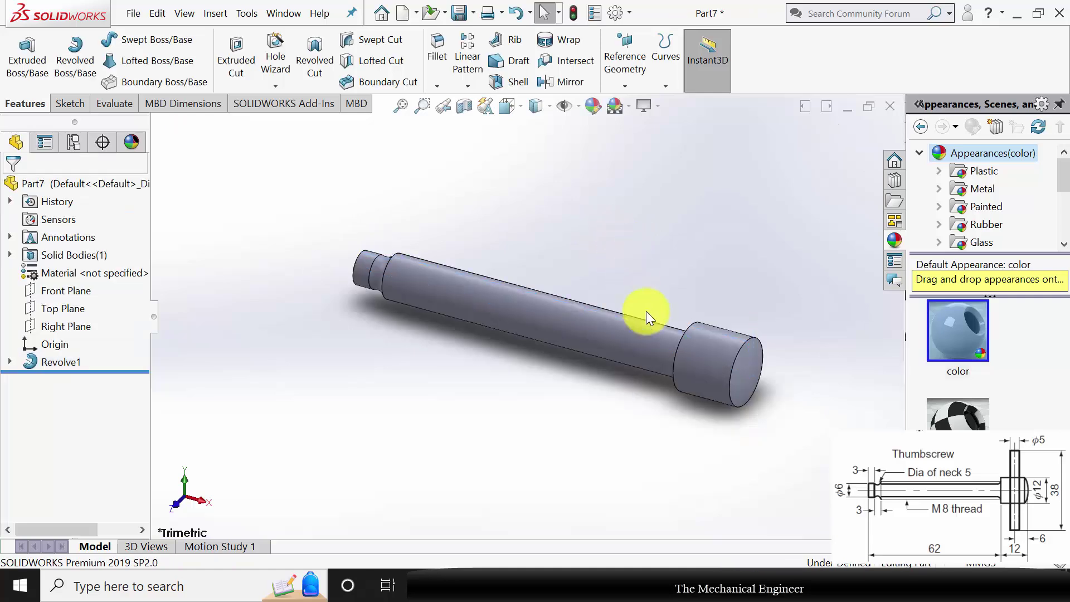
# - Sketch a circle of about 2.07 mm radius on the Top Plane, centred on the screw axis inside the head
pyautogui.moveTo(504, 346); pyautogui.dragTo(463, 319, button='middle')
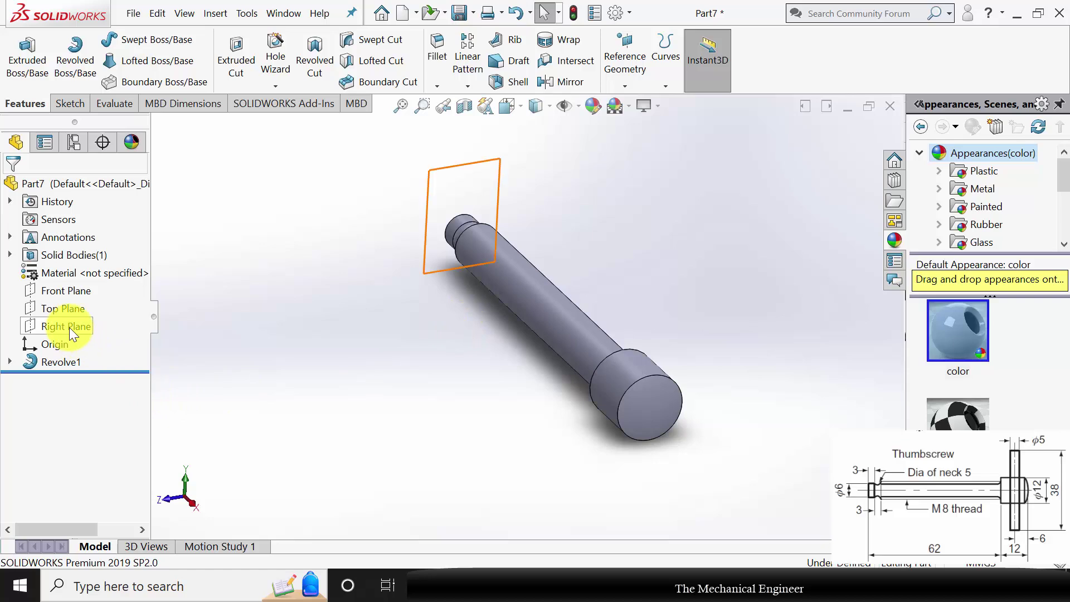
pyautogui.click(63, 308)
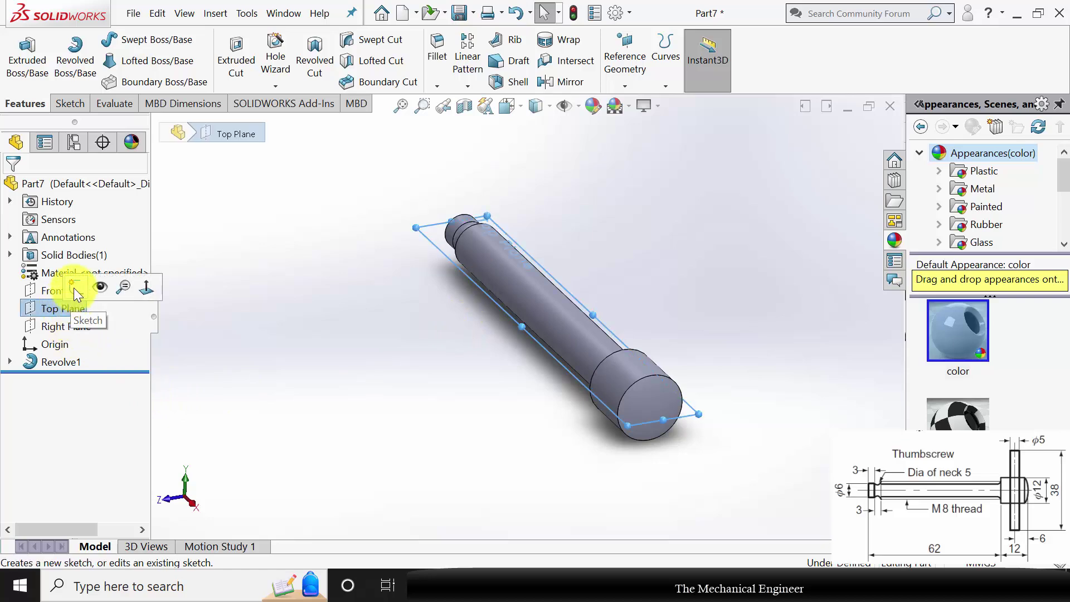
pyautogui.click(73, 288)
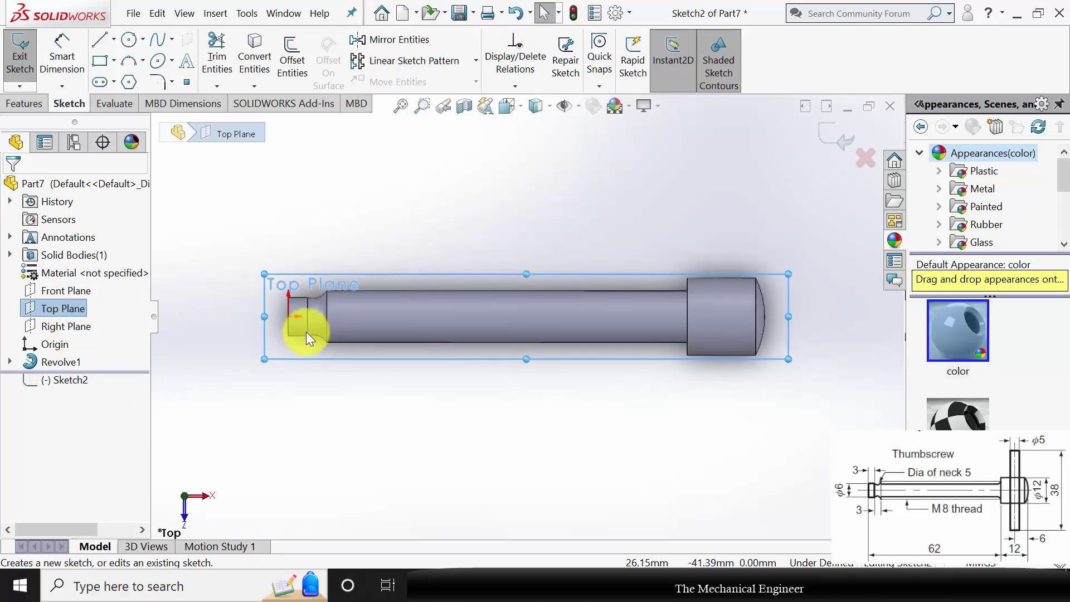
pyautogui.scroll(-5, 757, 313)
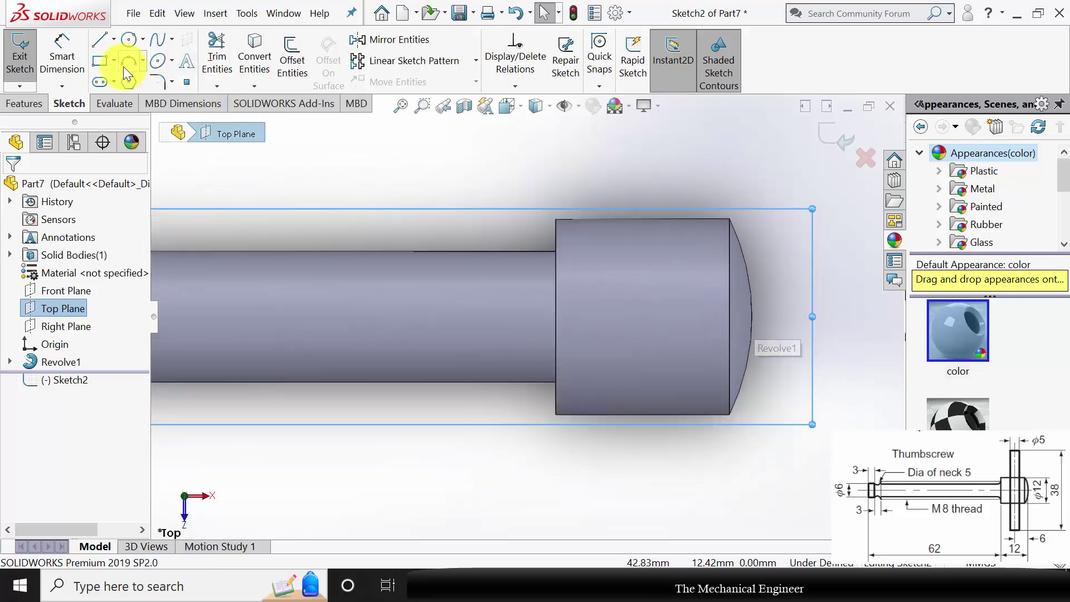
pyautogui.click(128, 40)
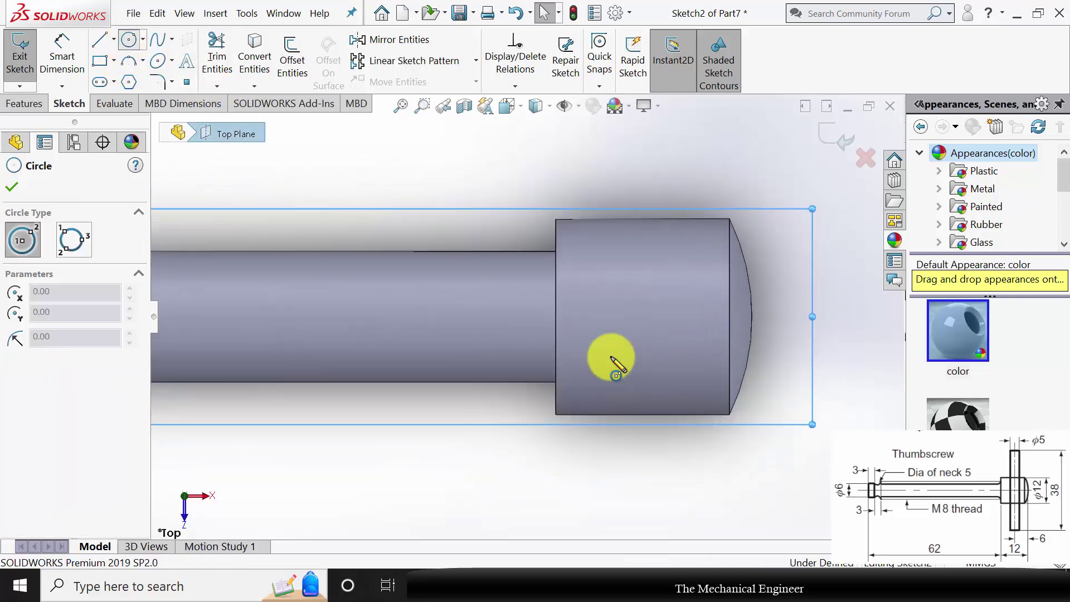
pyautogui.click(630, 317)
pyautogui.click(657, 333)
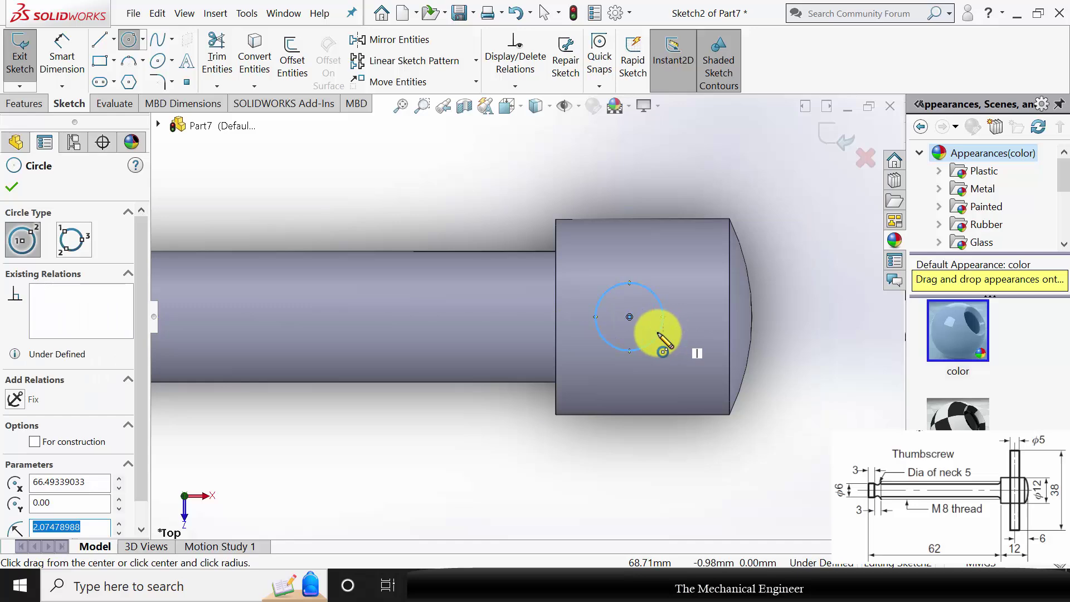
pyautogui.click(14, 186)
# - Dimension the circle's diameter to 5 mm
pyautogui.click(62, 53)
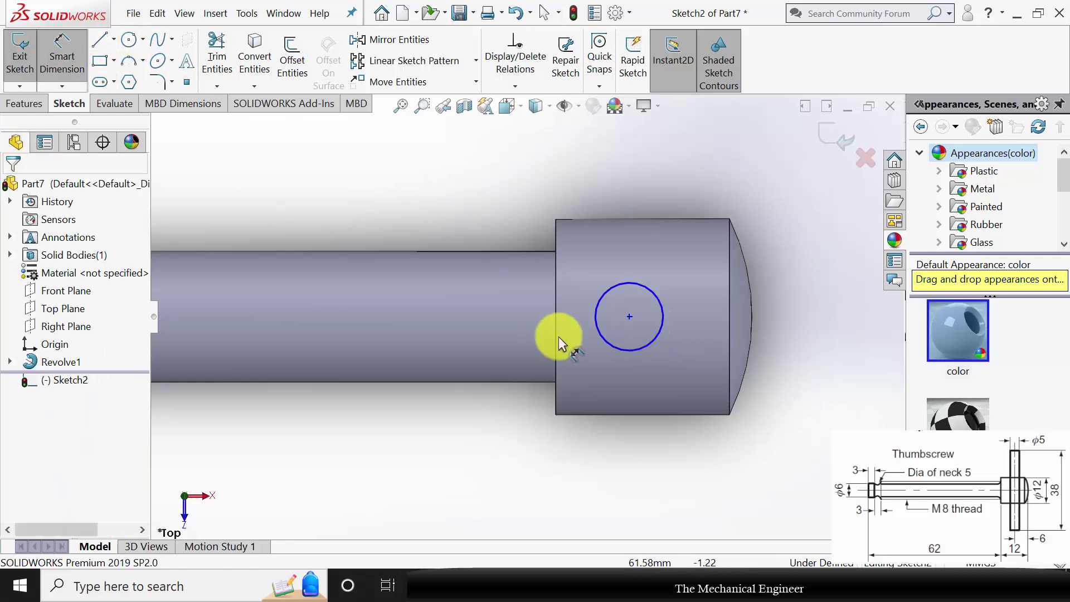
pyautogui.click(651, 291)
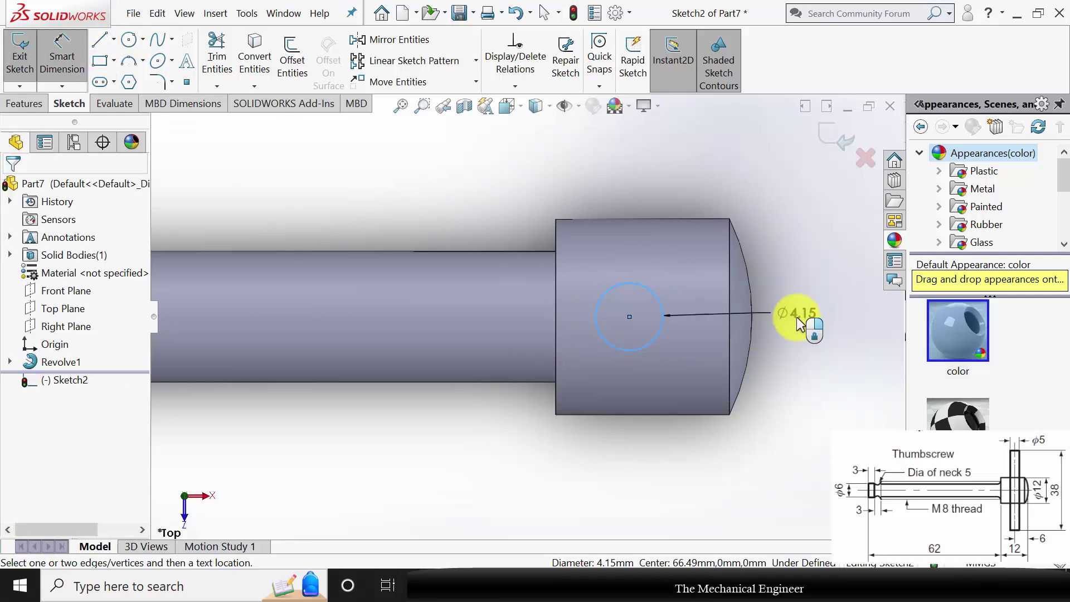
pyautogui.click(797, 323)
pyautogui.write('5')
pyautogui.press('Return')
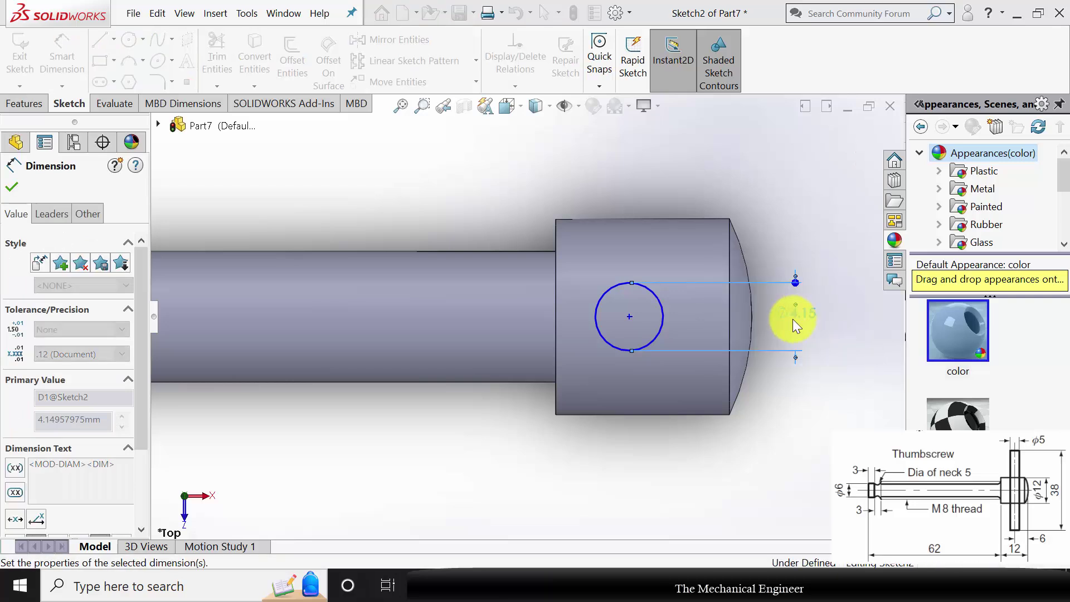
# - Dimension the distance from the head's shoulder edge to the circle's centre to 6 mm
pyautogui.click(629, 317)
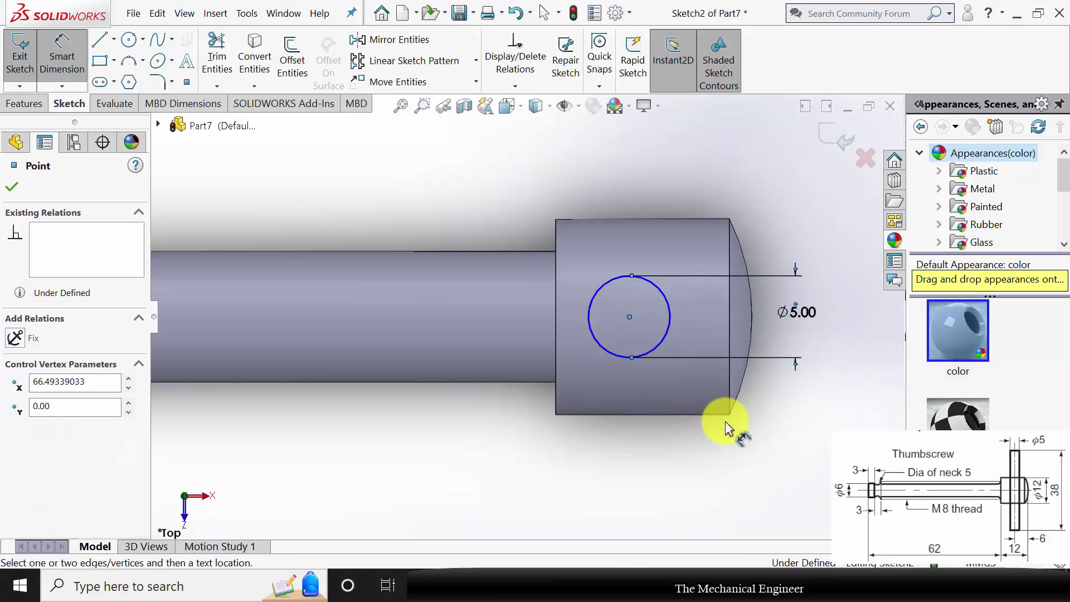
pyautogui.click(556, 401)
pyautogui.click(566, 486)
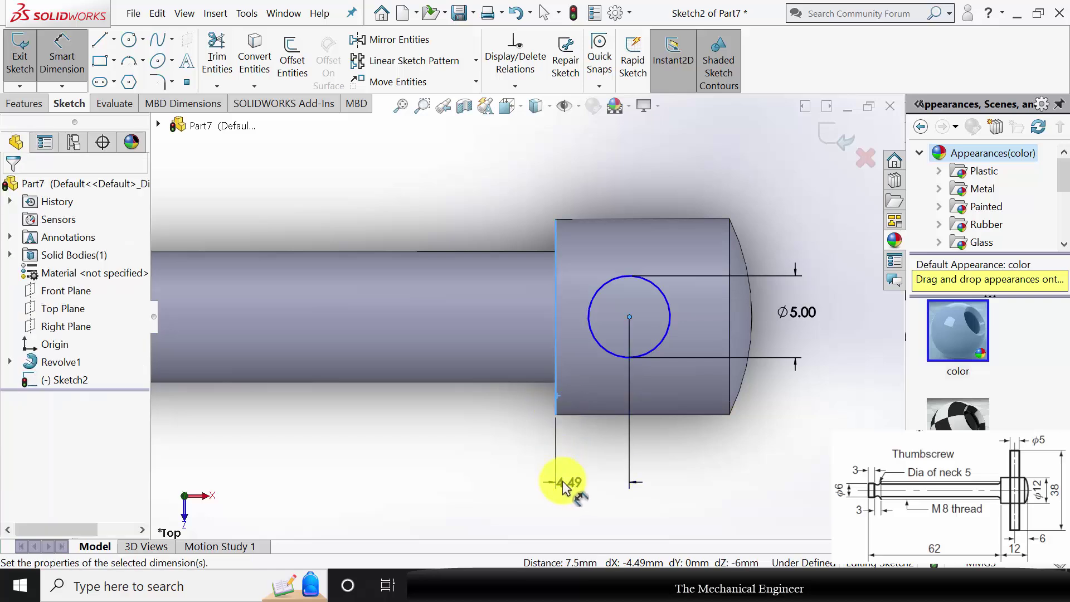
pyautogui.press('Return')
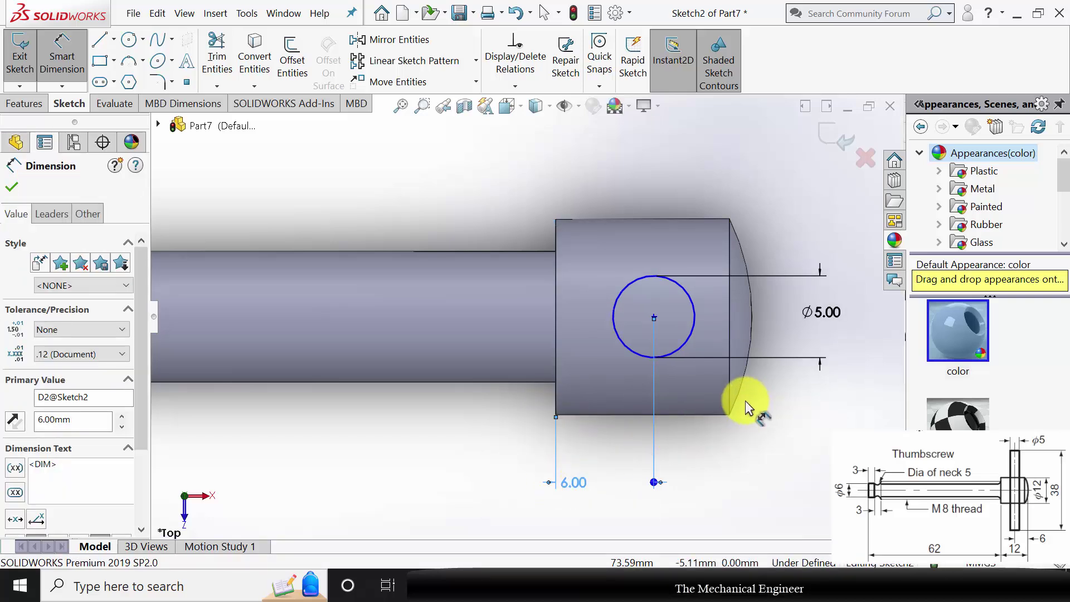
pyautogui.click(744, 401)
# - Add a horizontal relation between the circle's centre and the origin
pyautogui.press('z')
pyautogui.press('z')
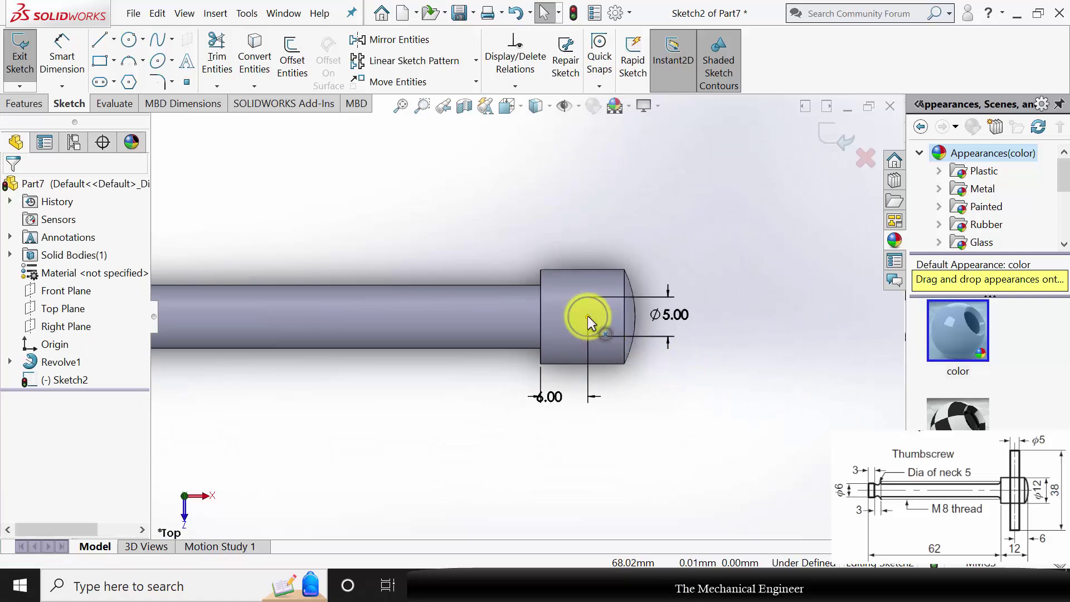
pyautogui.click(597, 327)
pyautogui.scroll(-5, 310, 350)
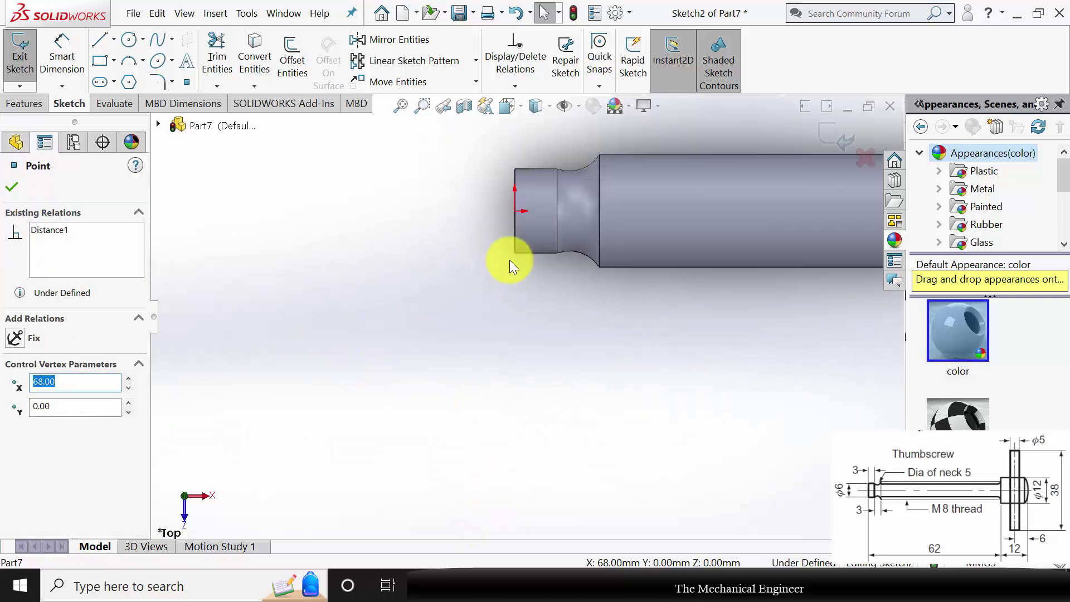
pyautogui.keyDown('ctrl'); pyautogui.click(513, 211); pyautogui.keyUp('ctrl')
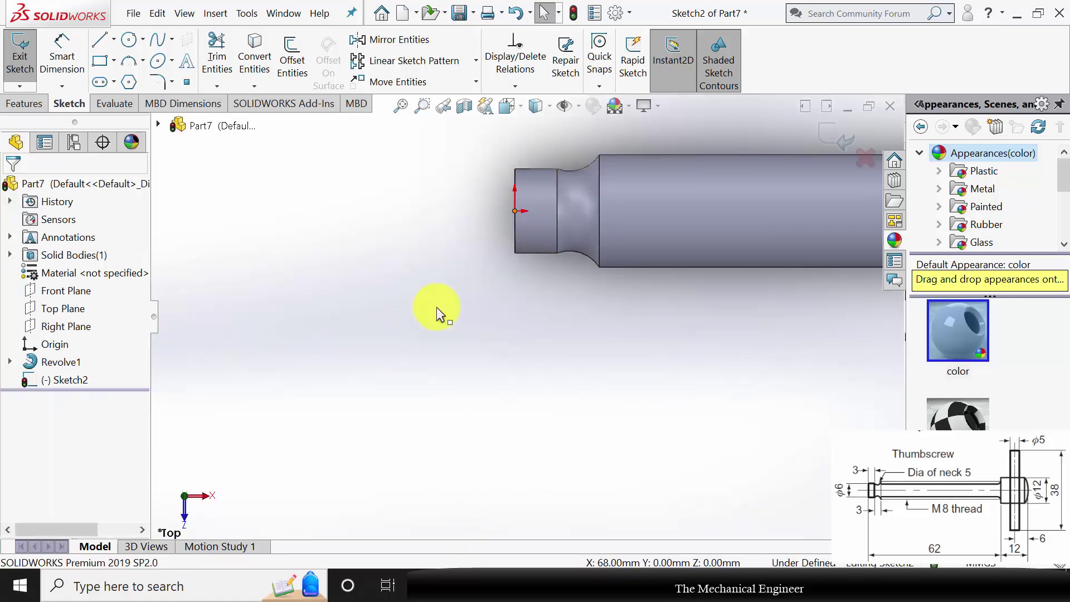
pyautogui.click(23, 404)
pyautogui.scroll(5, 621, 363)
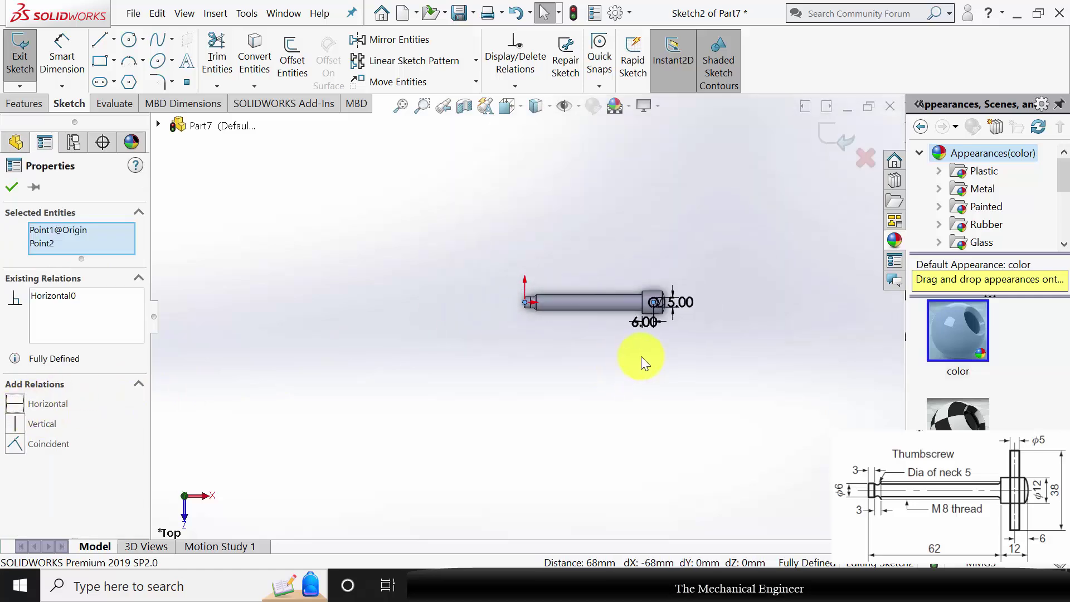
pyautogui.click(10, 189)
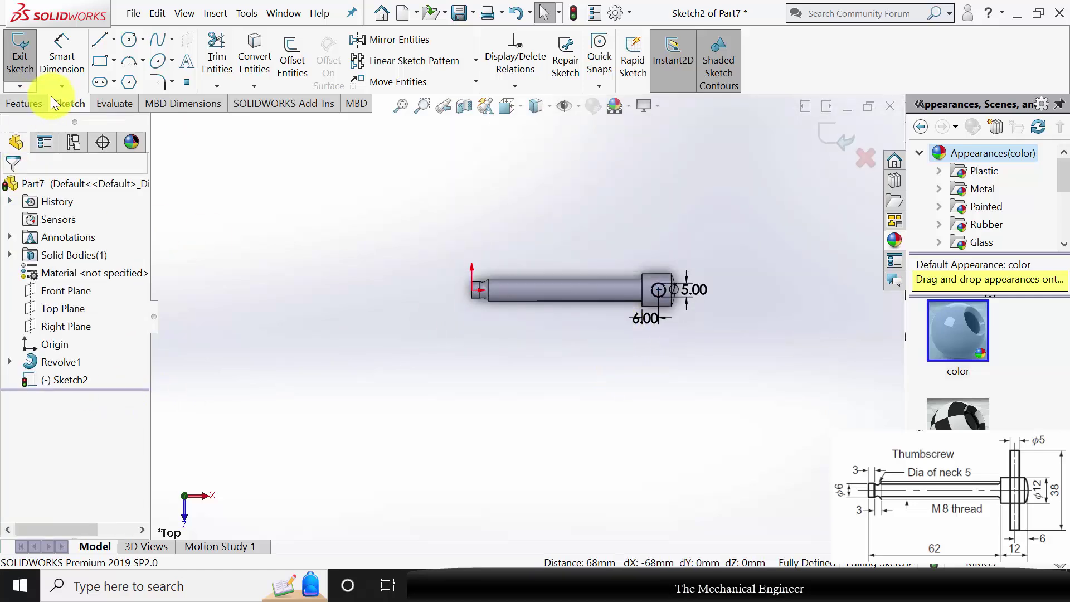
# - Extrude the circle 38 mm with a Mid Plane end condition to form the crossbar through the head
pyautogui.click(39, 105)
pyautogui.click(31, 62)
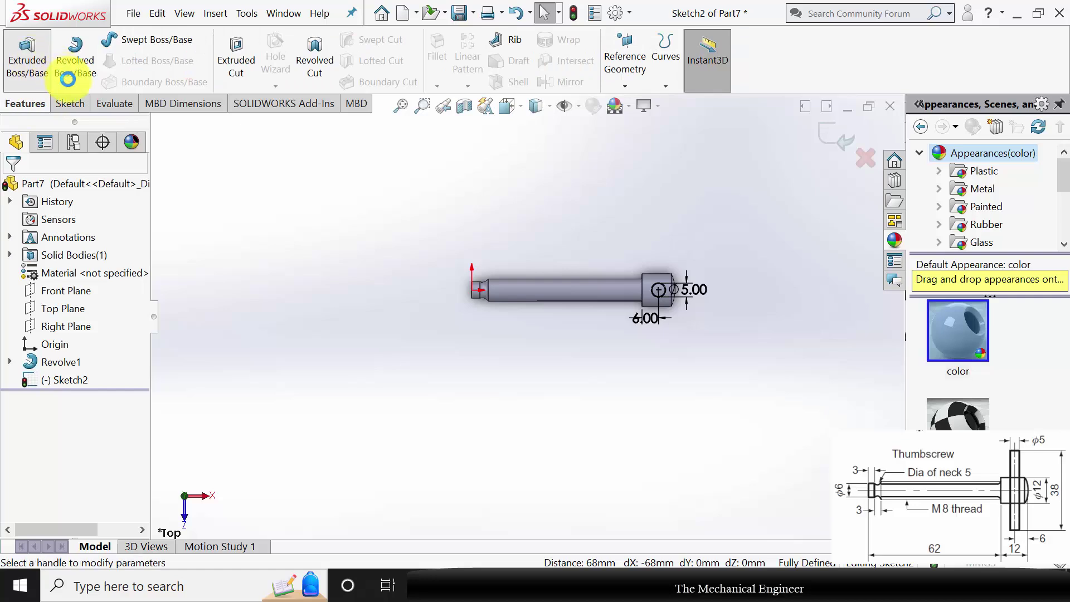
pyautogui.click(116, 275)
pyautogui.click(91, 359)
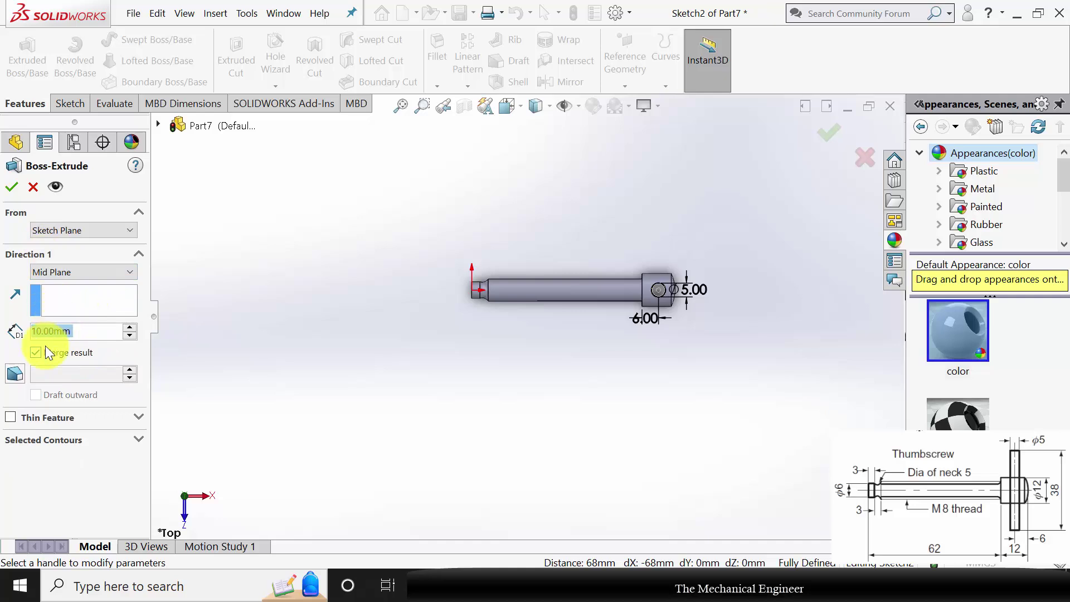
pyautogui.write('38')
pyautogui.press('Return')
pyautogui.press('Return')
# - Cut a Metric Die thread with 1.25 mm pitch from the shank's neck-side edge up to the head's shoulder face, trimmed with the end face
pyautogui.moveTo(561, 377); pyautogui.dragTo(559, 296, button='middle')
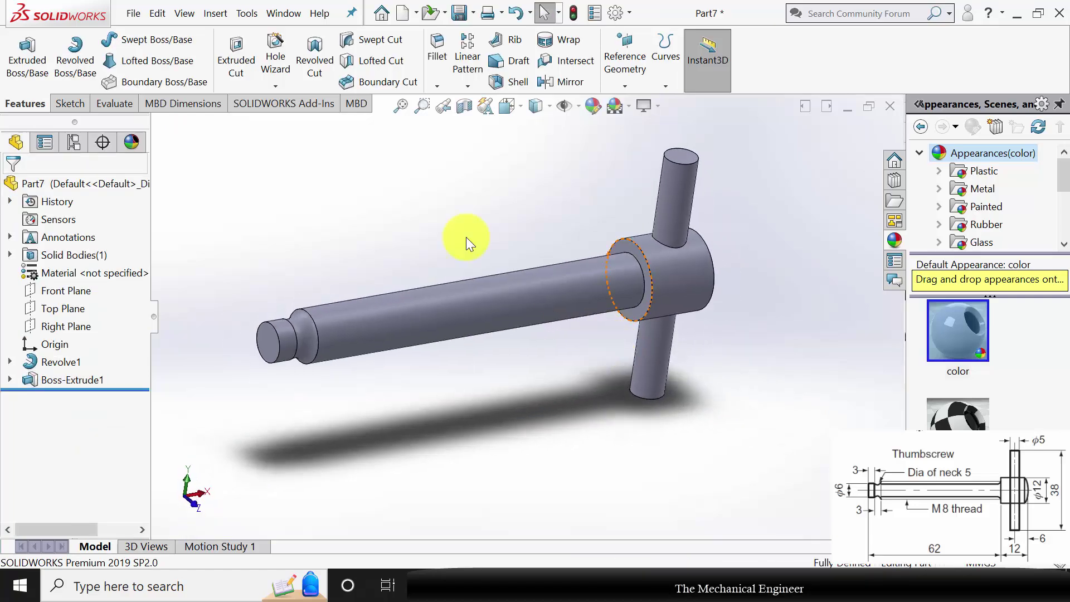
pyautogui.click(276, 87)
pyautogui.click(319, 141)
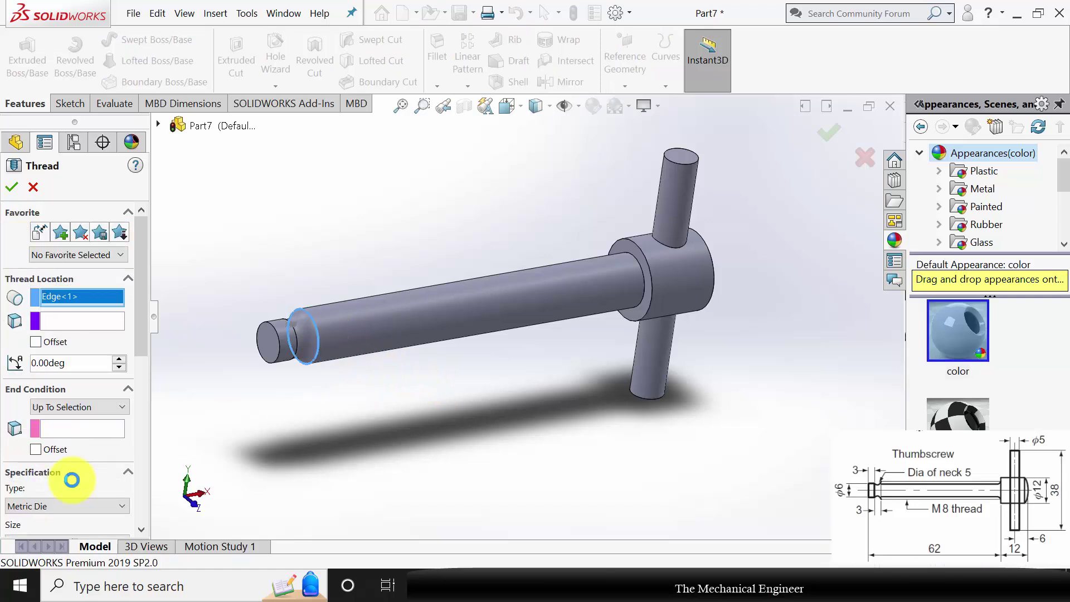
pyautogui.click(623, 250)
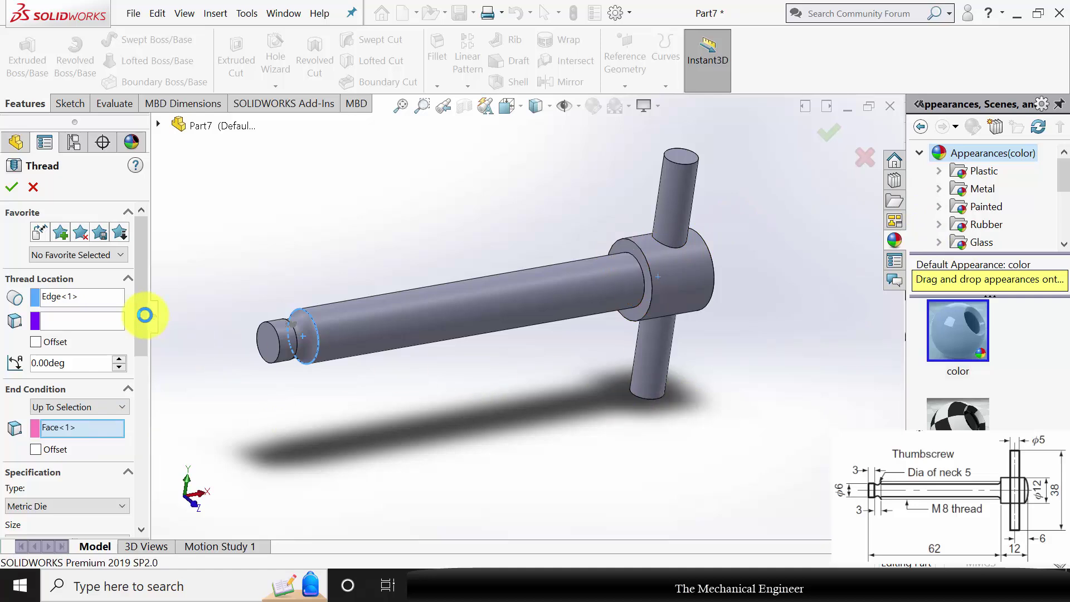
pyautogui.moveTo(136, 277); pyautogui.dragTo(135, 432)
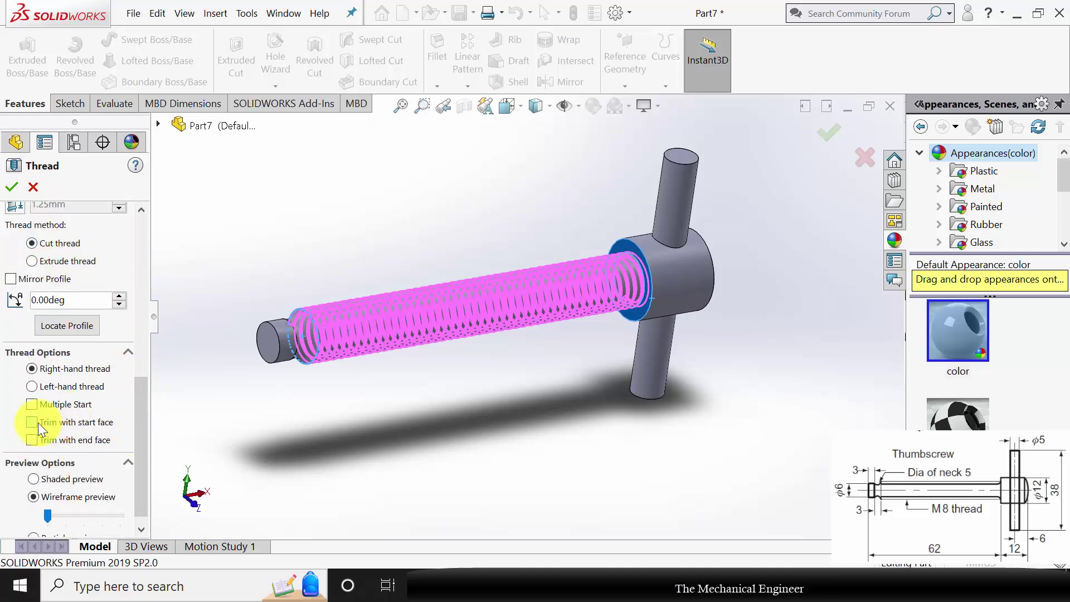
pyautogui.click(33, 438)
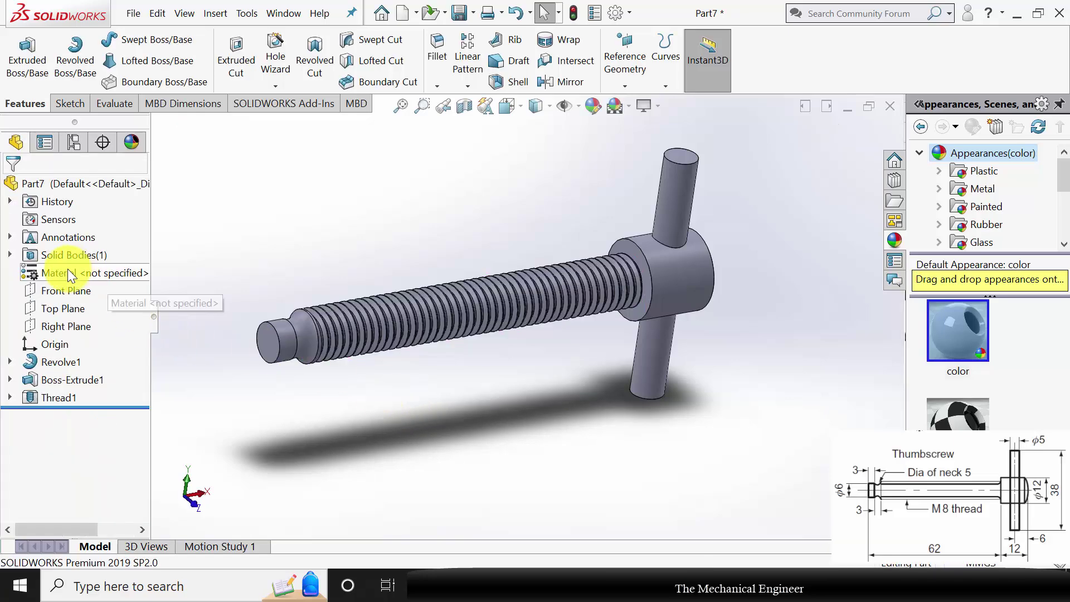
# - Assign Malleable Cast Iron as the part's material
pyautogui.rightClick(67, 273)
pyautogui.click(177, 335)
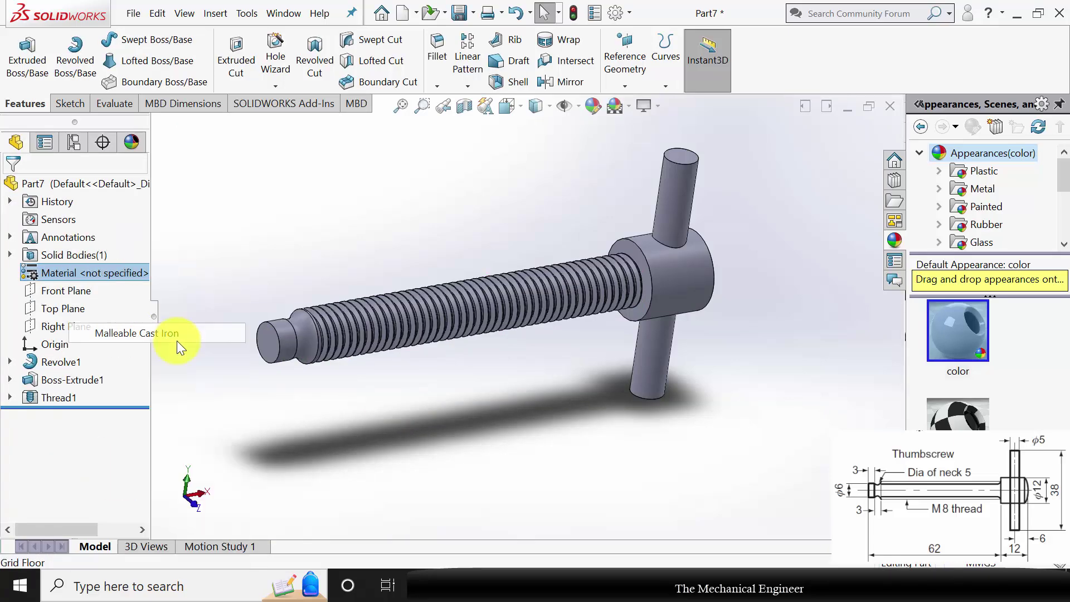
pyautogui.moveTo(467, 260); pyautogui.dragTo(437, 256, button='middle')
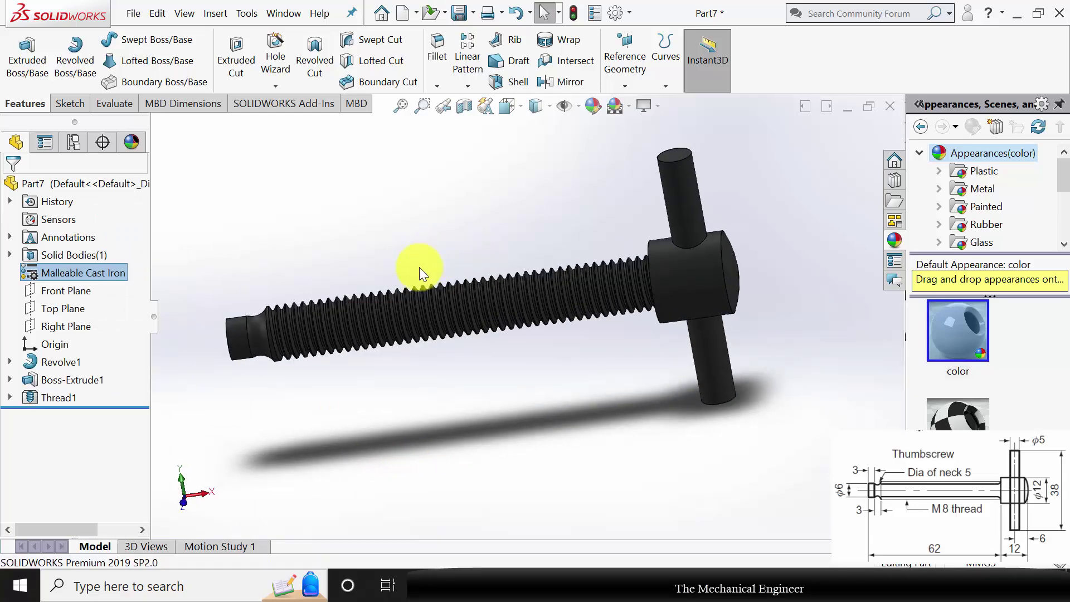
# - Save the finished thumbscrew part and close it
pyautogui.hotkey('ctrl', 's')
pyautogui.press('Escape')
pyautogui.hotkey('ctrl', 's')
pyautogui.click(662, 232)
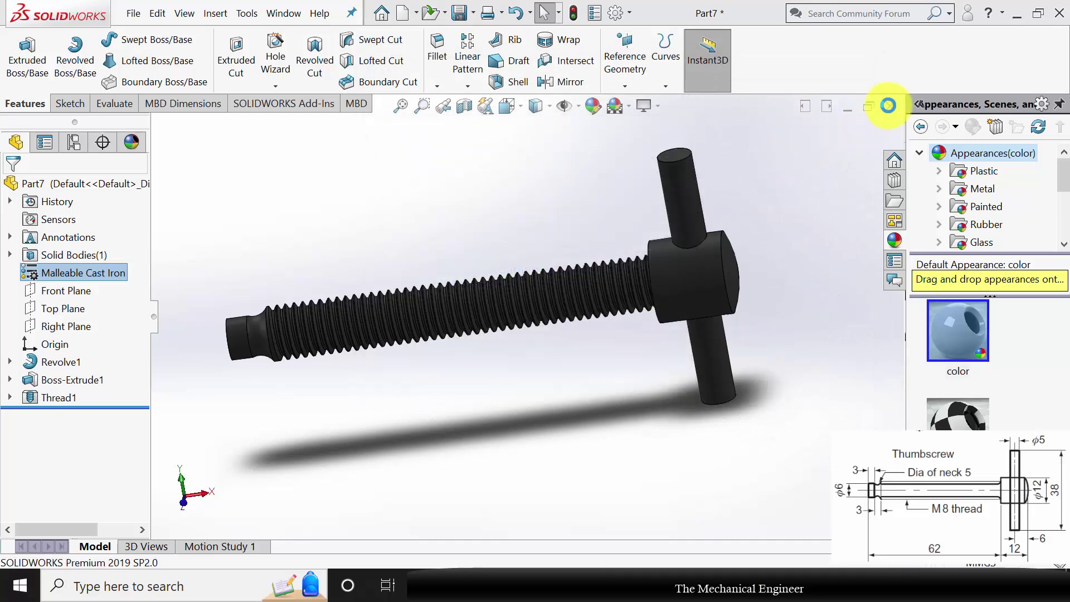
pyautogui.click(888, 111)
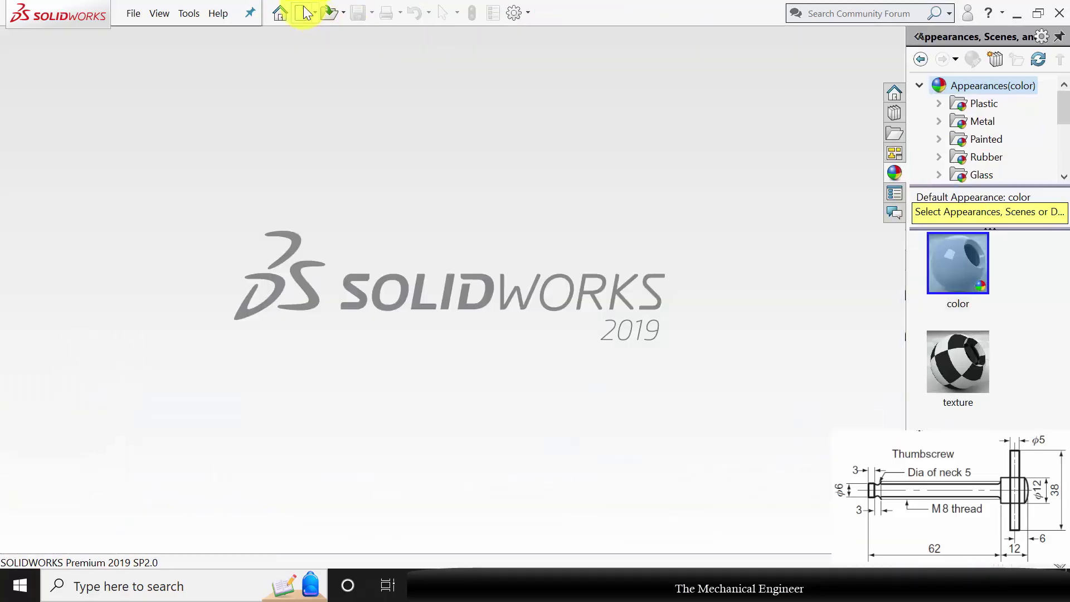
# - Create a new part document and open a sketch on the Right Plane
pyautogui.click(305, 12)
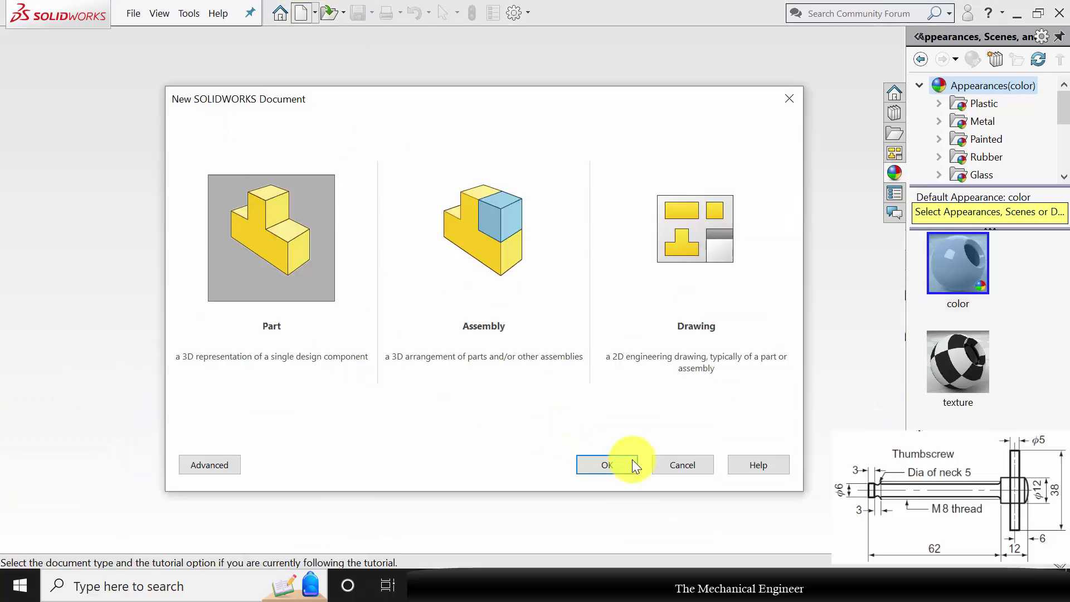
pyautogui.click(614, 468)
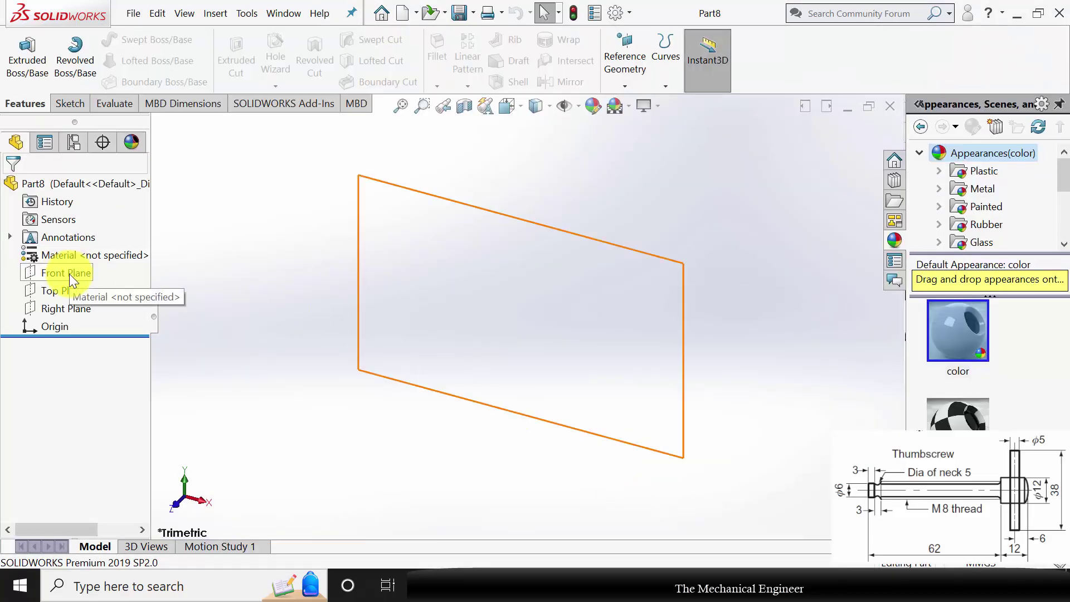
pyautogui.click(72, 308)
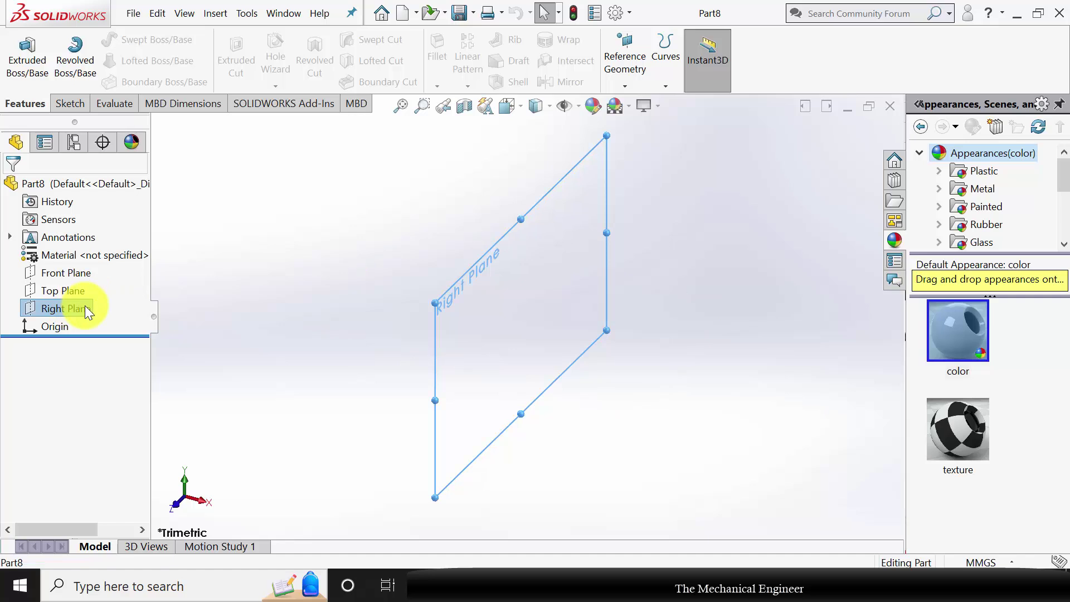
pyautogui.rightClick(86, 309)
pyautogui.click(99, 286)
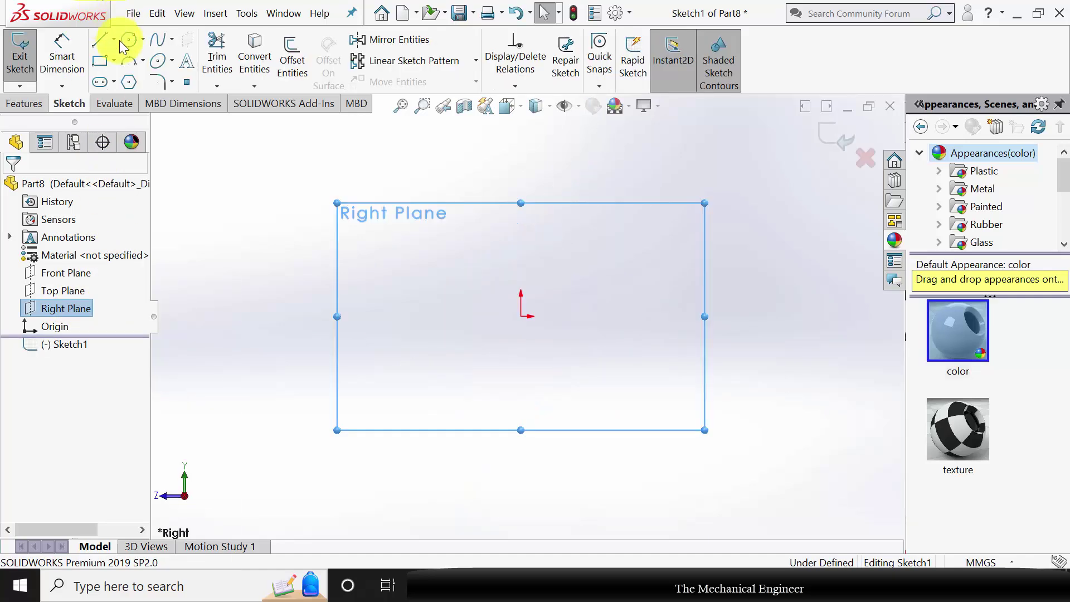
# - Sketch a corner rectangle starting at the origin and dimension it 25 mm wide and 15 mm high
pyautogui.click(101, 60)
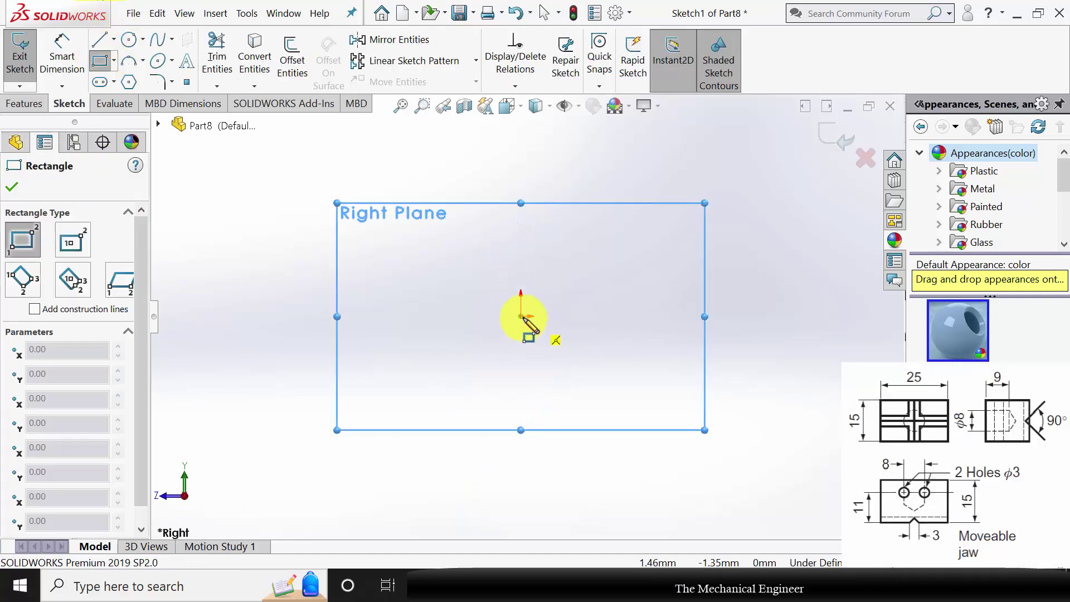
pyautogui.click(520, 316)
pyautogui.click(644, 236)
pyautogui.click(65, 34)
pyautogui.click(583, 316)
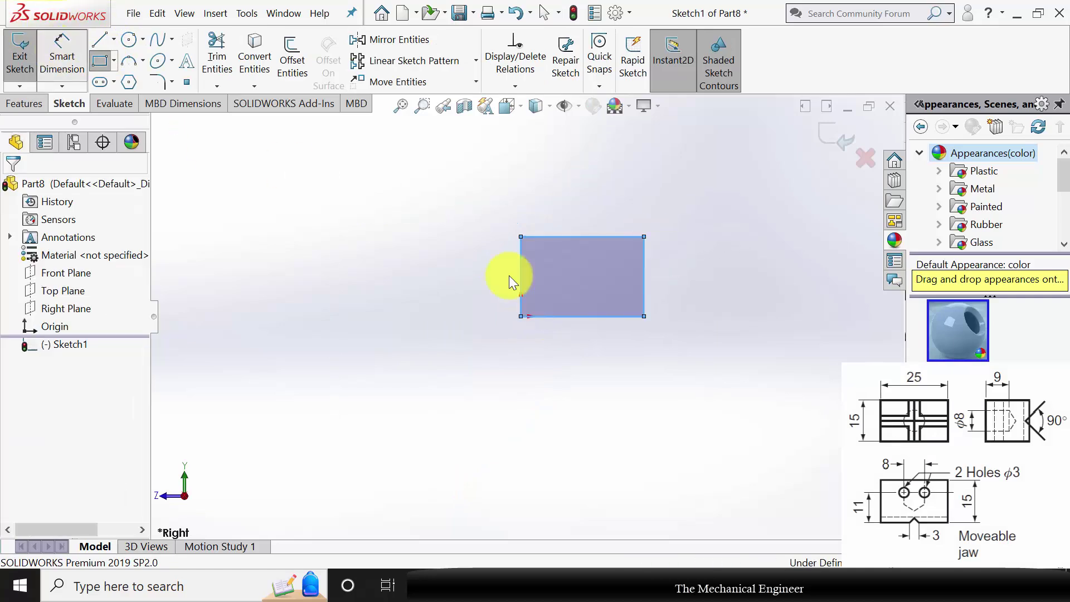
pyautogui.click(606, 386)
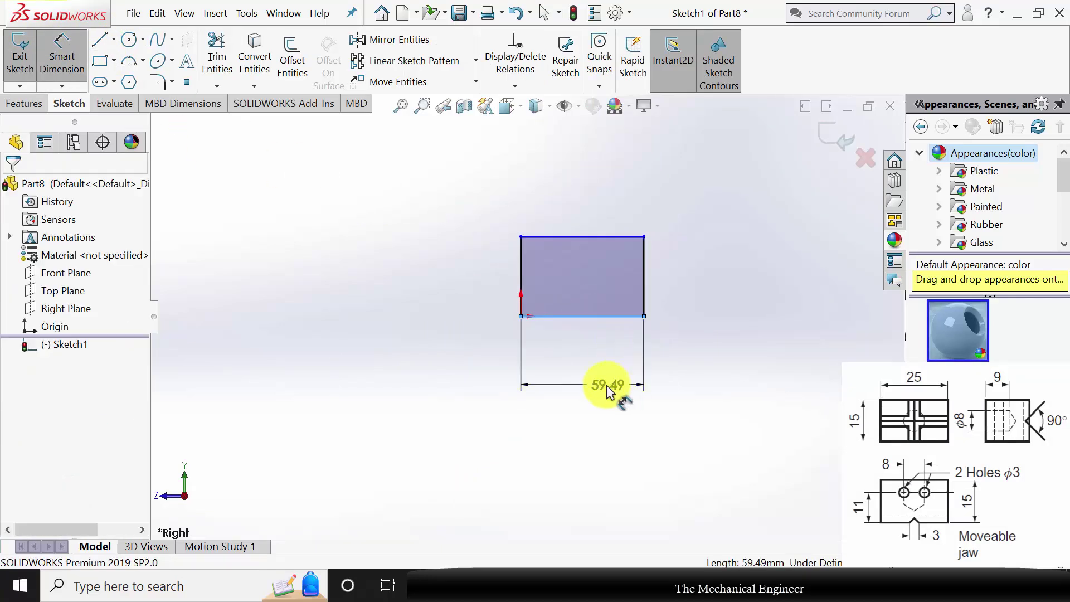
pyautogui.write('25')
pyautogui.press('Return')
pyautogui.click(643, 273)
pyautogui.click(722, 273)
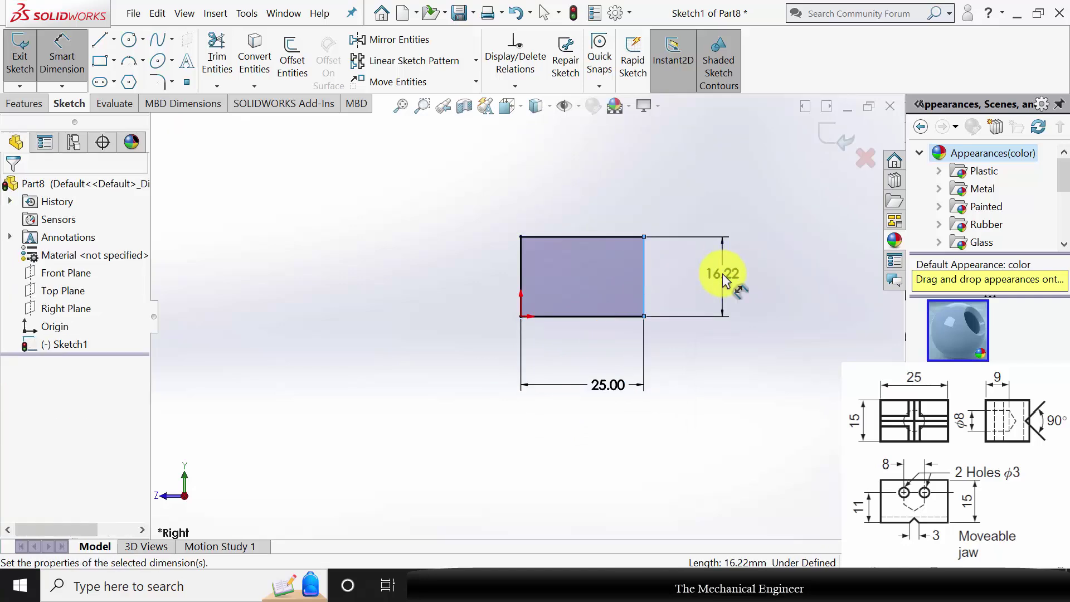
pyautogui.write('15')
pyautogui.press('Return')
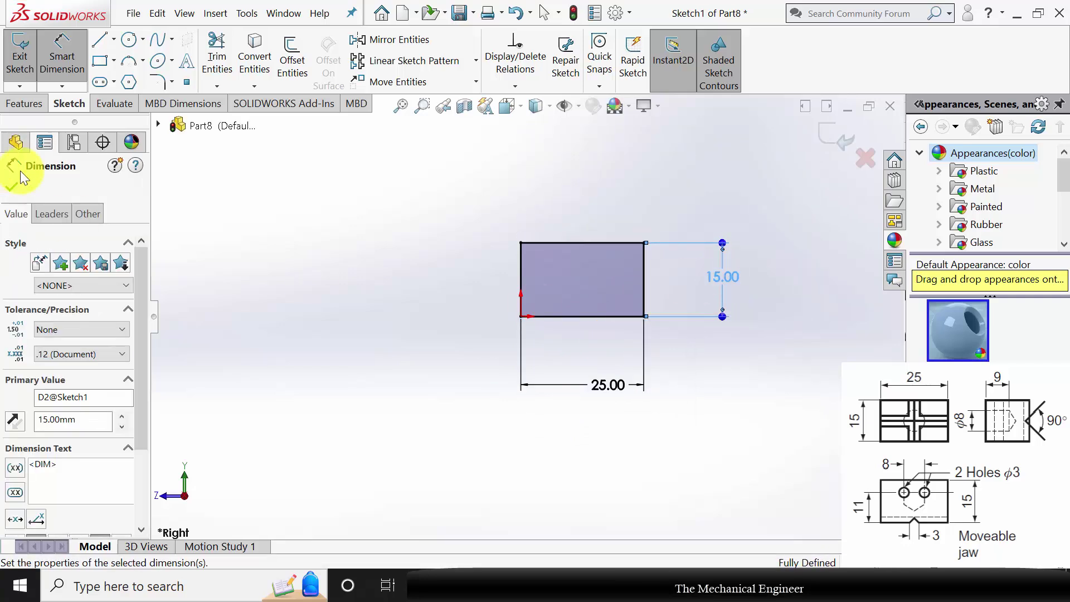
# - Extrude the rectangle 15 mm into a solid block
pyautogui.click(26, 101)
pyautogui.click(27, 62)
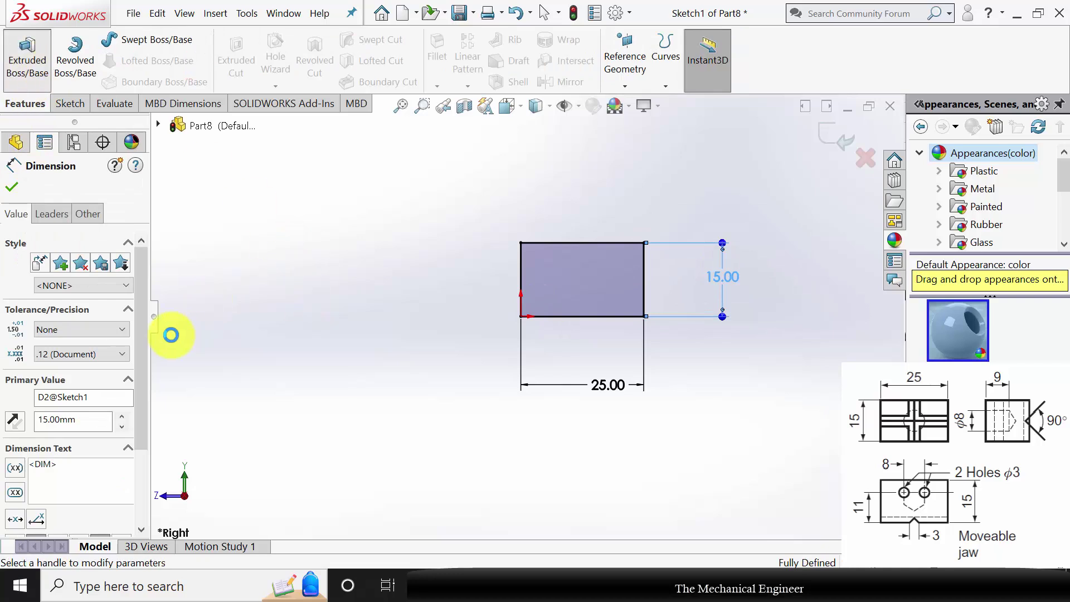
pyautogui.write('15')
pyautogui.press('Return')
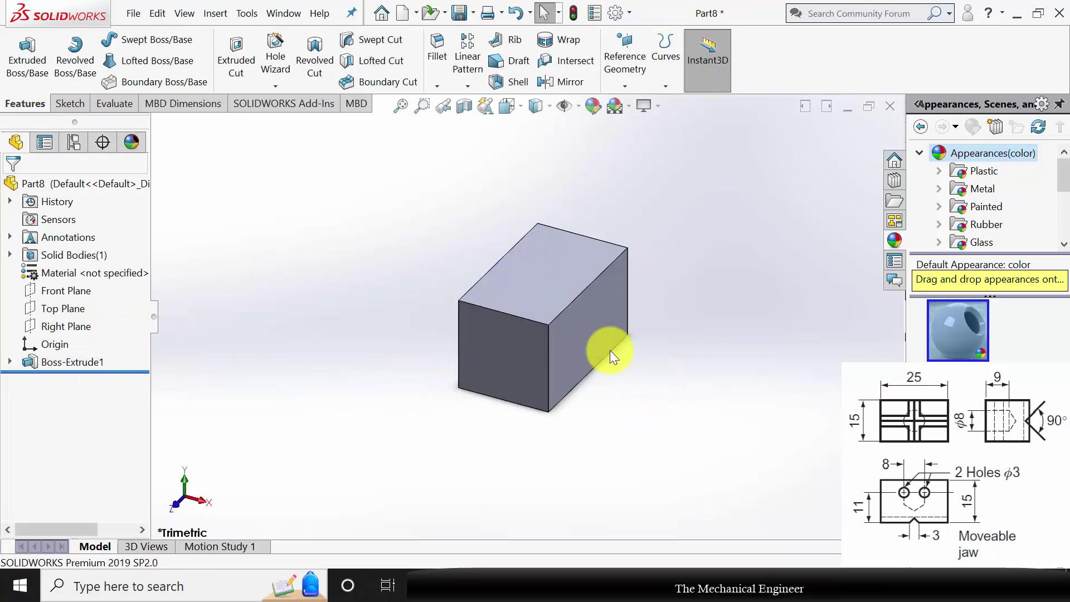
# - Open a sketch on the block's 25 × 15 mm face and draw a circle near its middle with a diameter of 8 mm
pyautogui.click(590, 319)
pyautogui.click(654, 284)
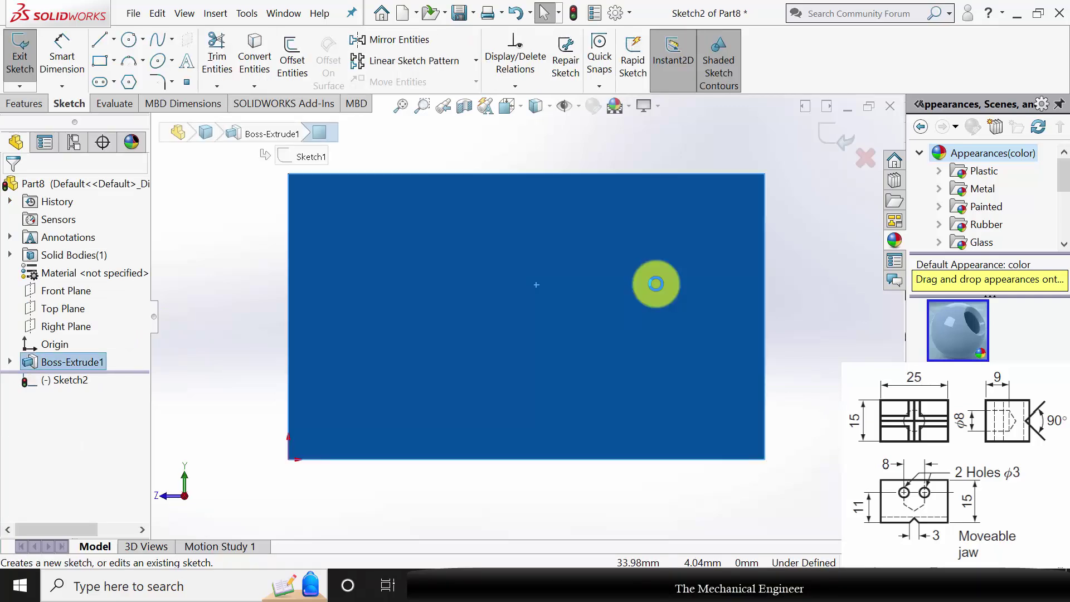
pyautogui.click(129, 40)
pyautogui.click(510, 318)
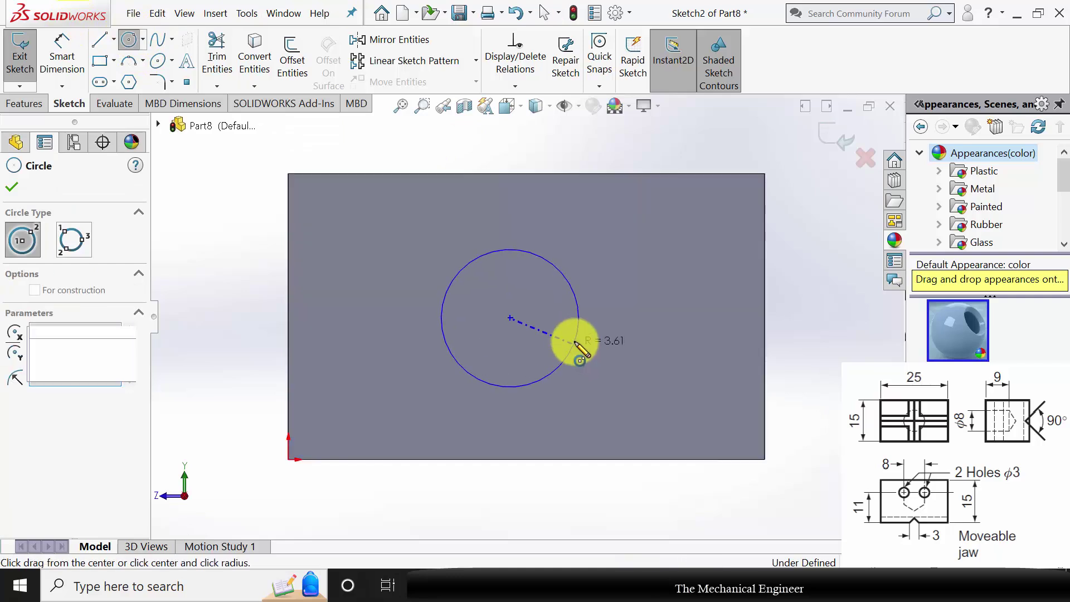
pyautogui.click(579, 350)
pyautogui.click(62, 53)
pyautogui.click(576, 292)
pyautogui.click(811, 341)
pyautogui.write('8')
pyautogui.press('Return')
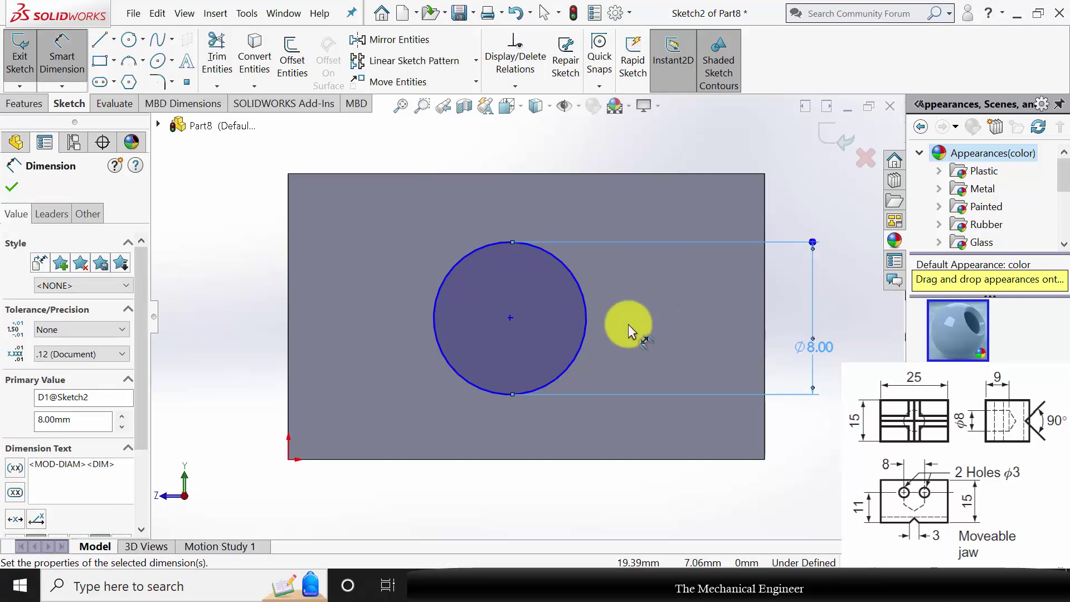
# - Position the circle's center 12.5 mm from the face's short side edge and 7.5 mm from its upper edge
pyautogui.click(510, 318)
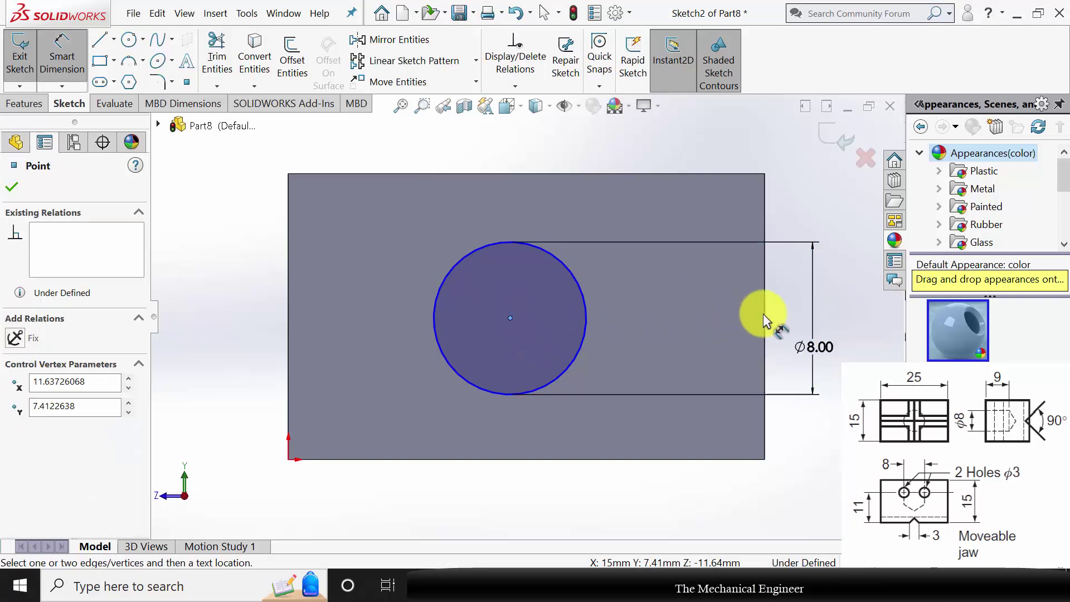
pyautogui.click(766, 318)
pyautogui.click(828, 507)
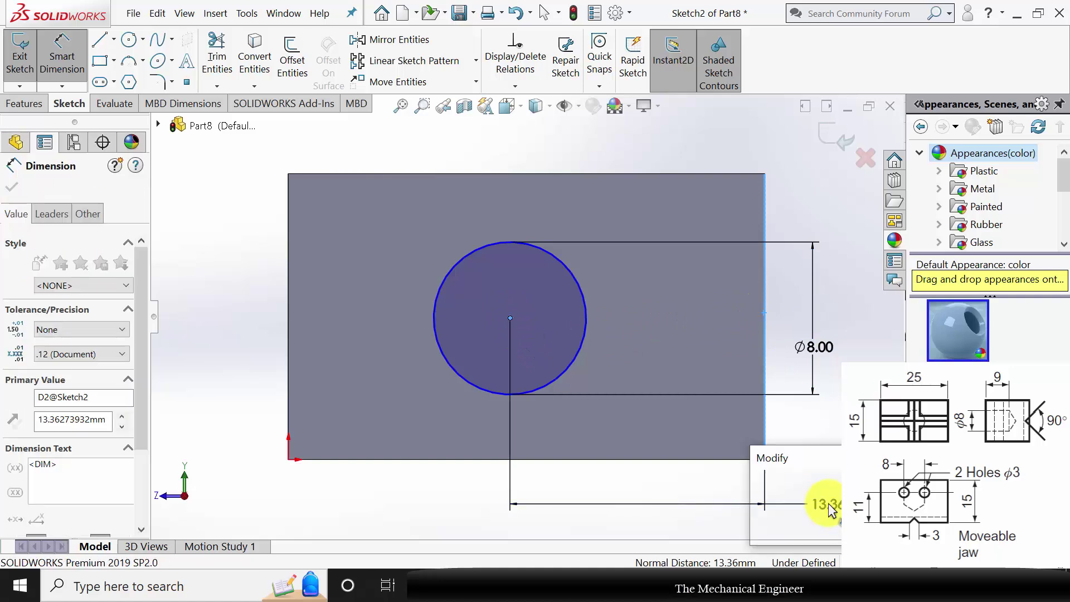
pyautogui.write('12.5')
pyautogui.press('Return')
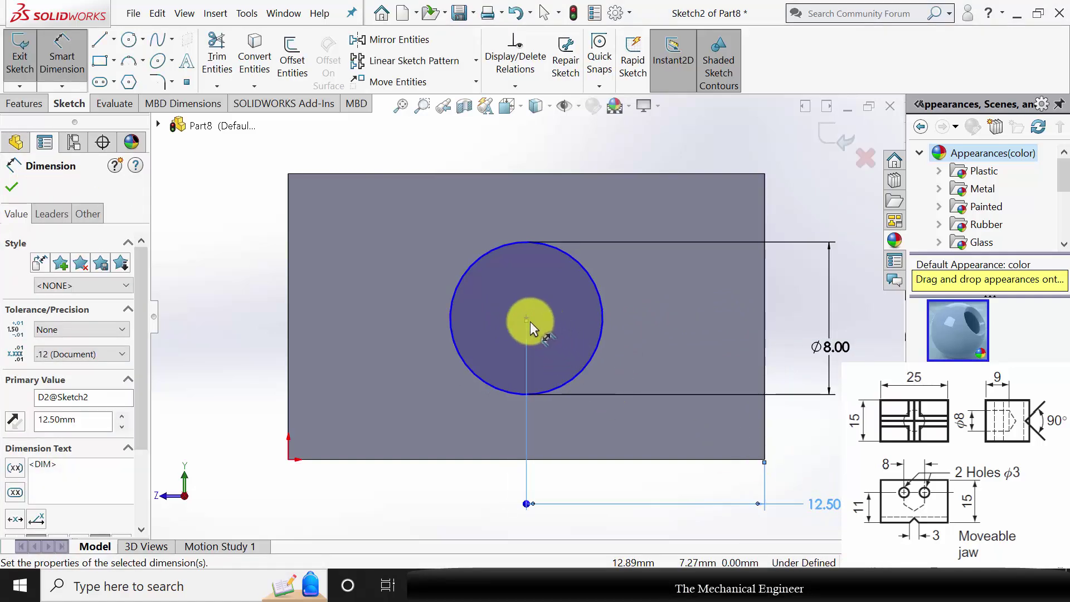
pyautogui.click(524, 317)
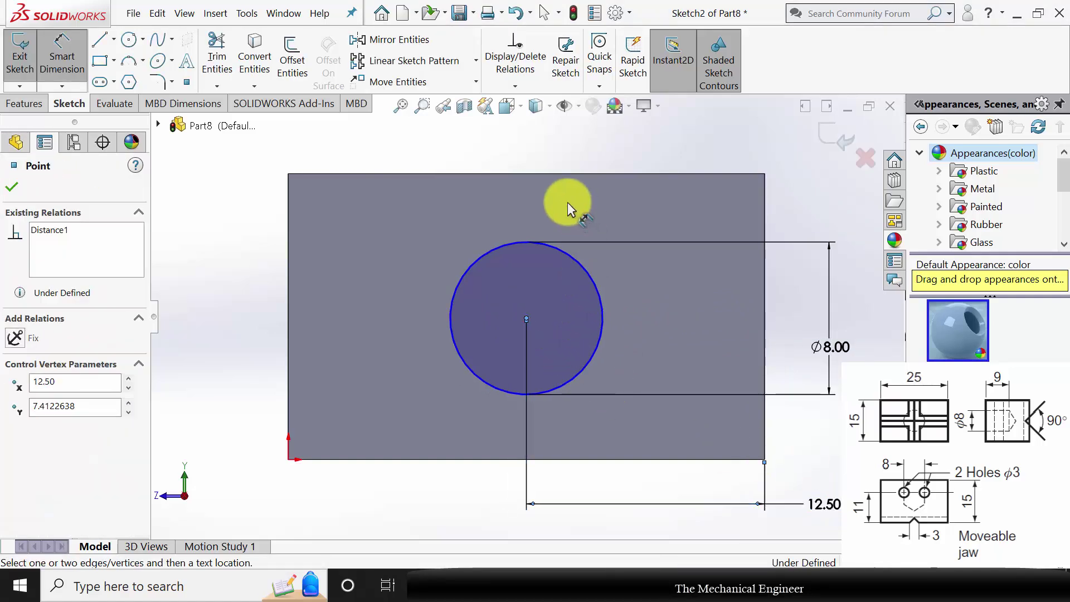
pyautogui.click(539, 174)
pyautogui.click(213, 256)
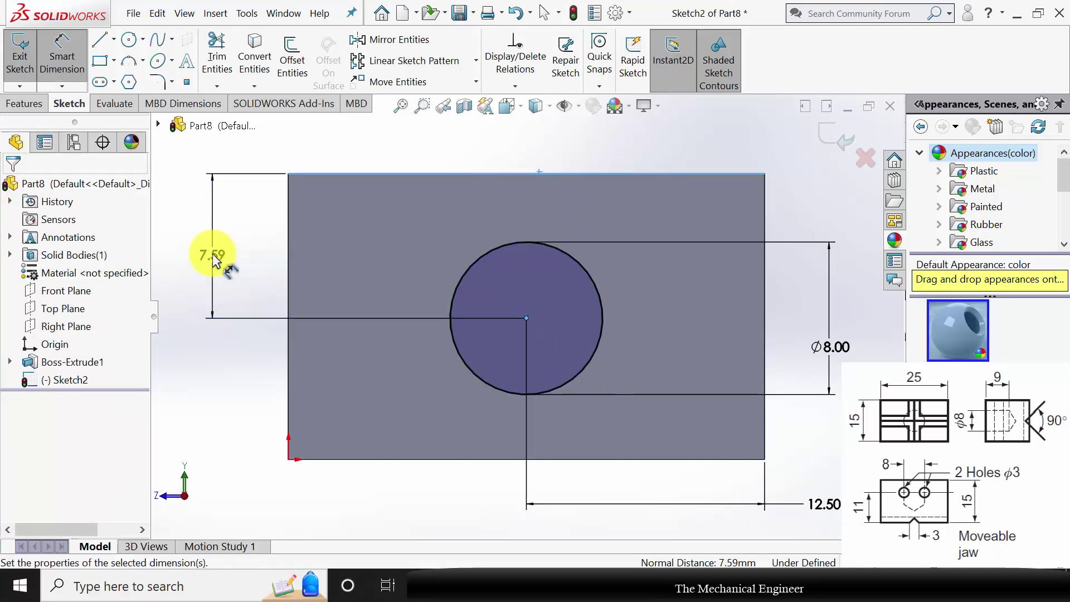
pyautogui.write('7.5')
pyautogui.press('Return')
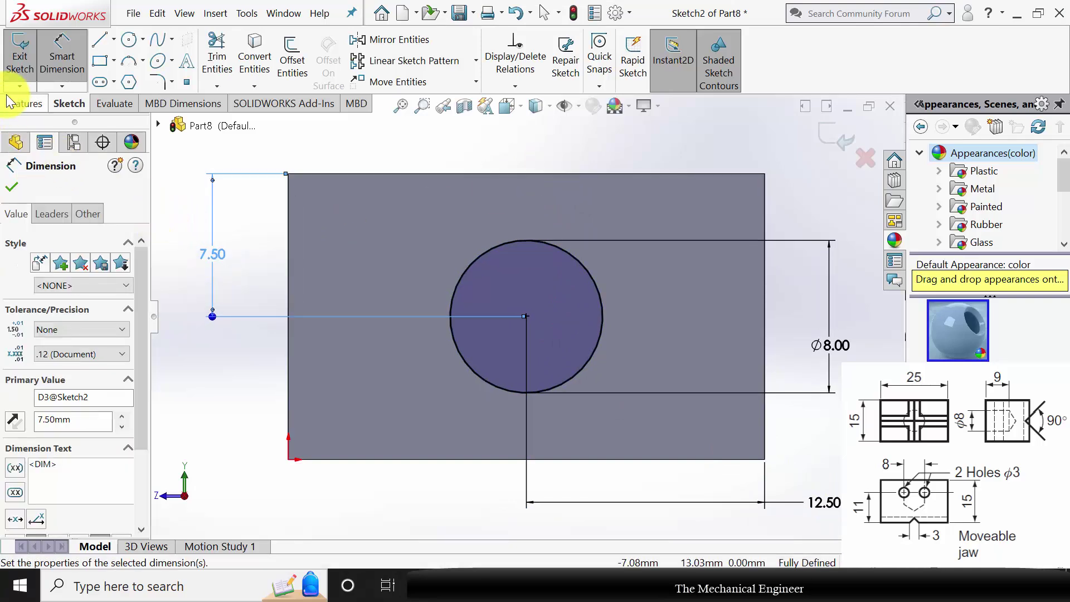
# - Cut-extrude the 8 mm circle into the block to a depth of 5 mm
pyautogui.click(25, 105)
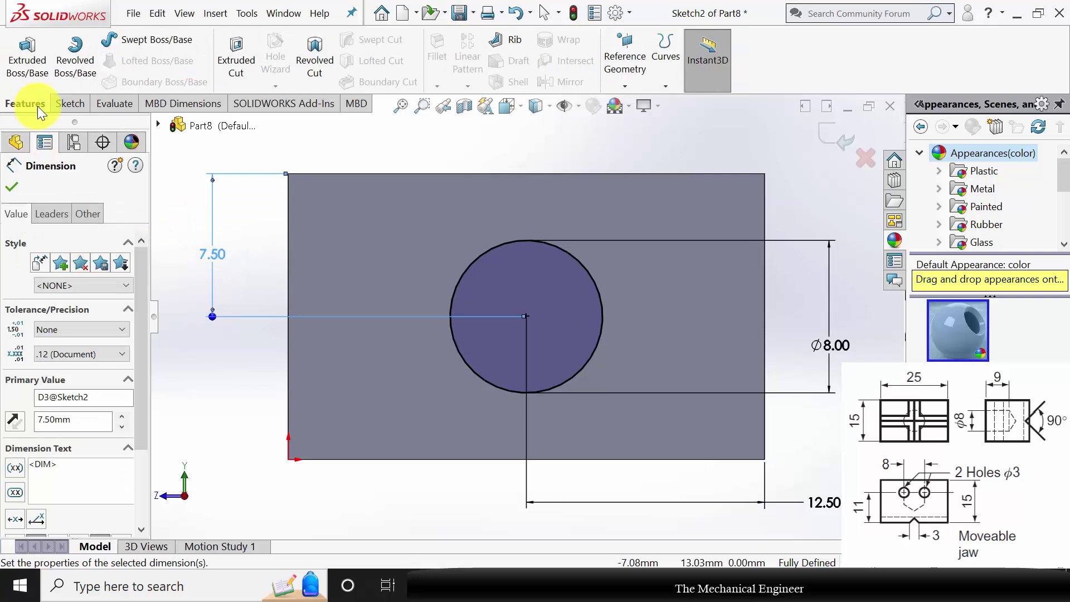
pyautogui.click(235, 66)
pyautogui.write('5')
pyautogui.press('Return')
# - On the block's square end face, sketch a closed triangle with a base about 4.1 mm long on the vertical origin-side edge, pointing inward
pyautogui.moveTo(436, 386); pyautogui.dragTo(645, 303, button='middle')
pyautogui.click(646, 302)
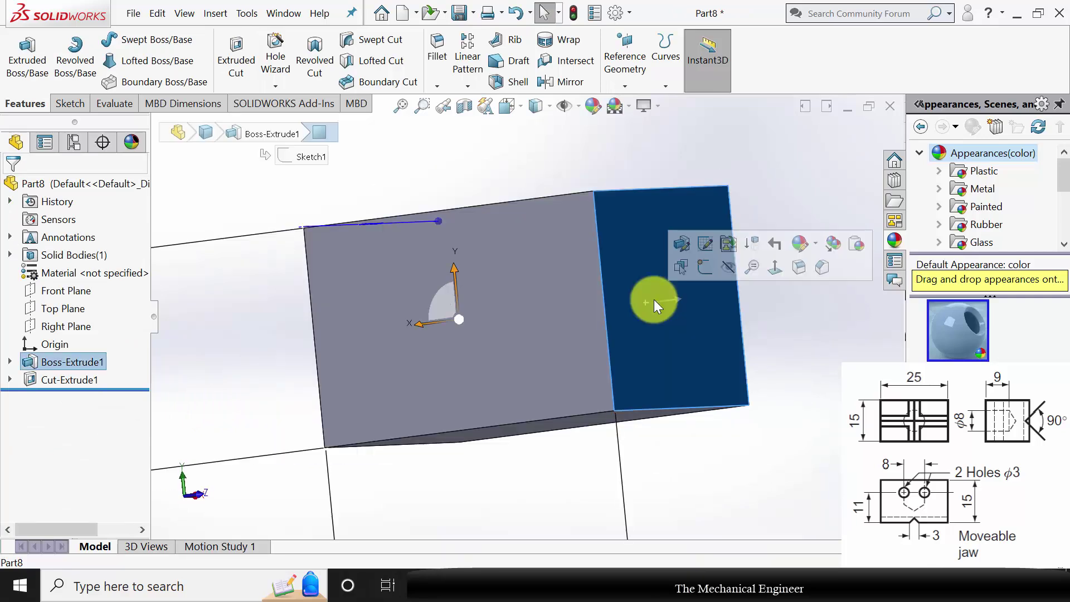
pyautogui.click(708, 270)
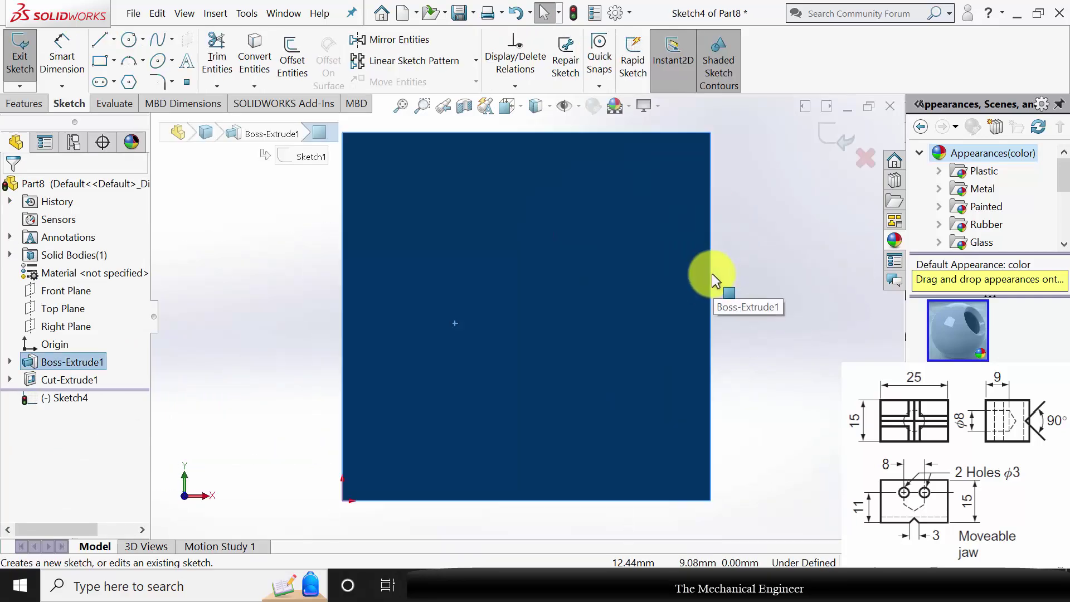
pyautogui.press('l')
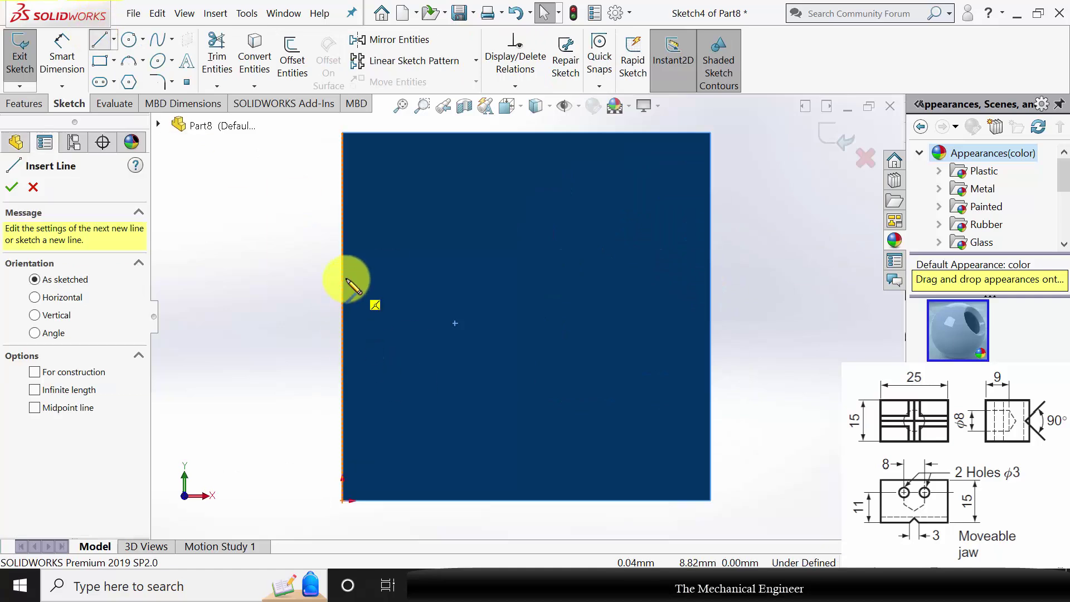
pyautogui.click(343, 258)
pyautogui.click(342, 358)
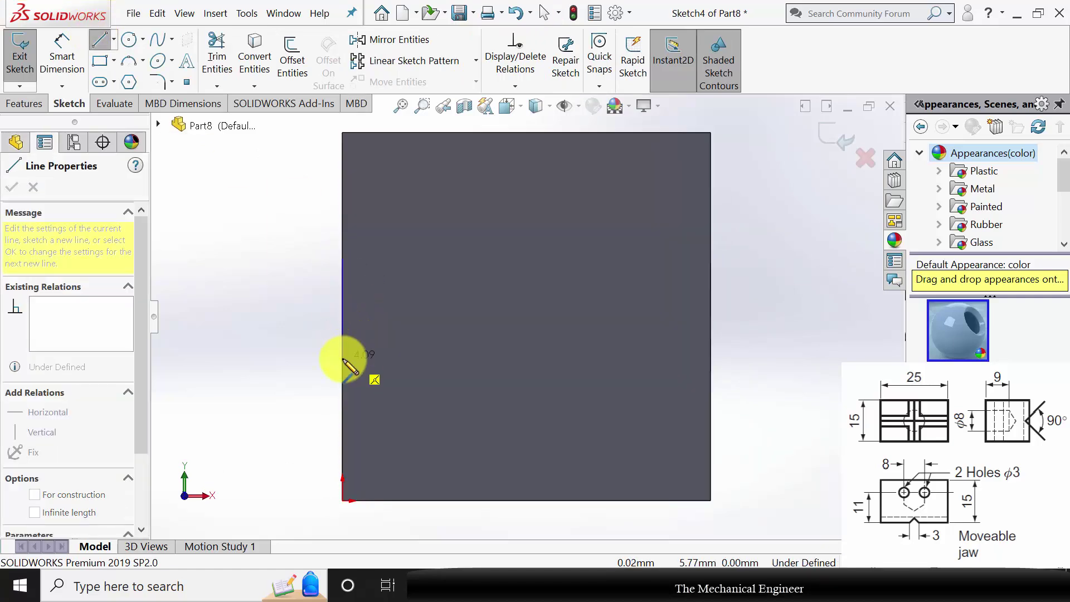
pyautogui.click(398, 308)
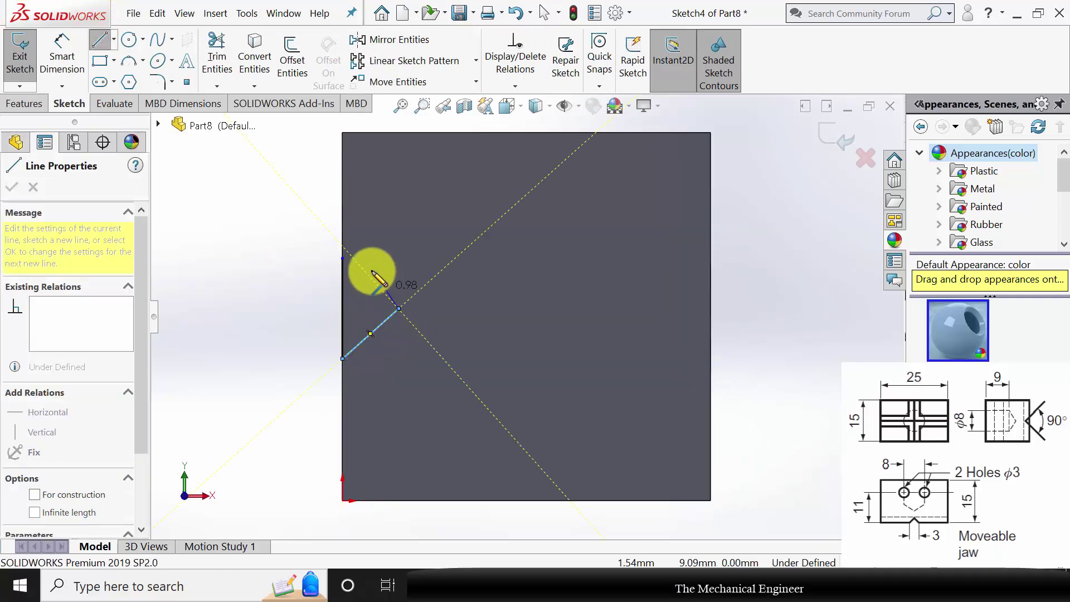
pyautogui.click(342, 258)
pyautogui.press('Escape')
# - Dimension the triangle's base to 3 mm and its apex 7.5 mm above the face's lower edge
pyautogui.click(62, 56)
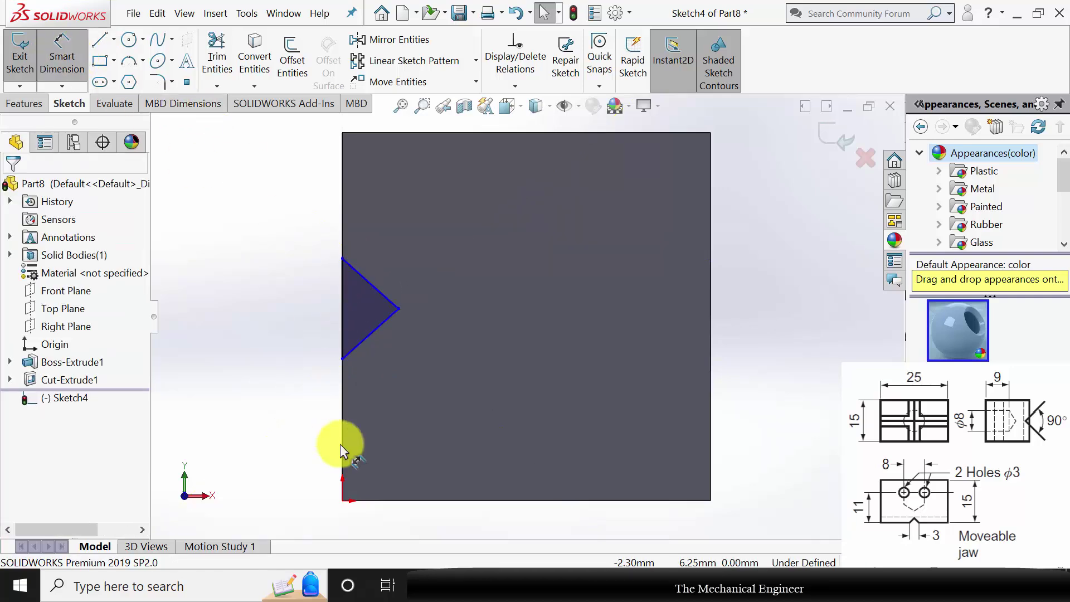
pyautogui.click(344, 306)
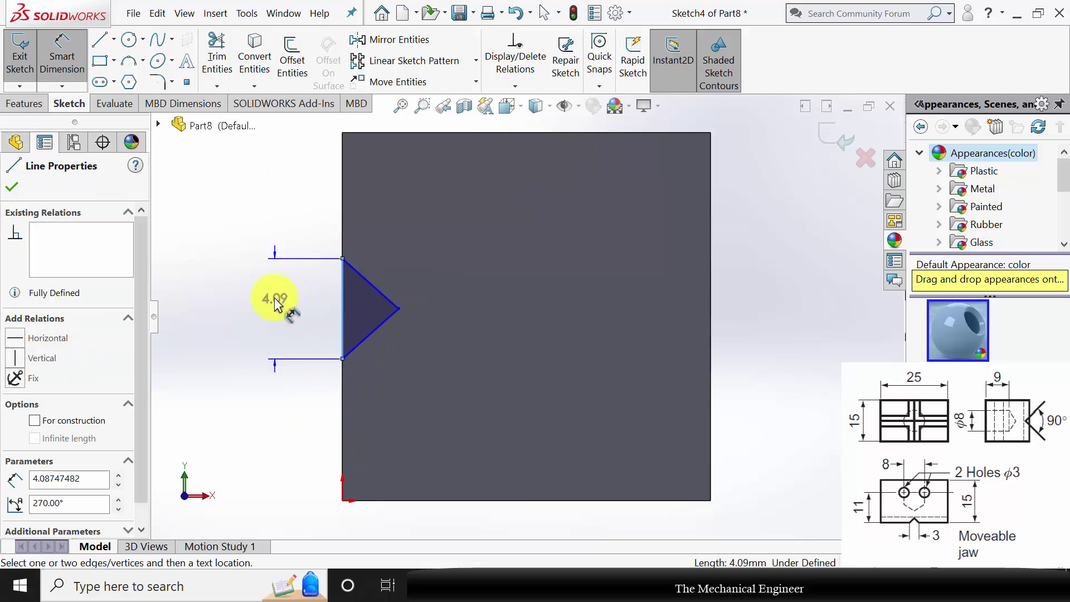
pyautogui.click(273, 299)
pyautogui.write('3')
pyautogui.press('Return')
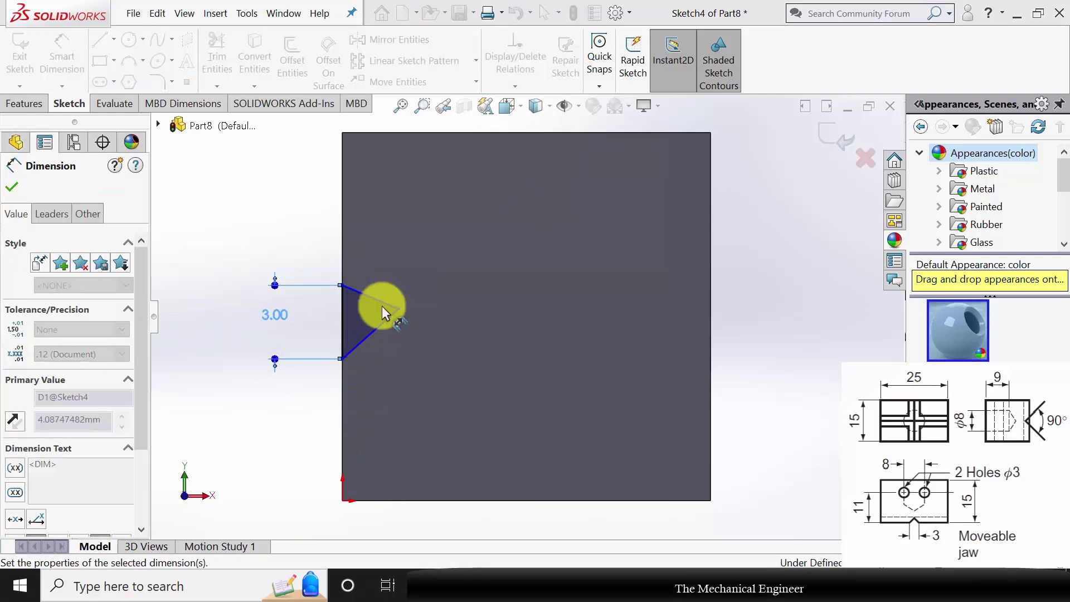
pyautogui.click(398, 309)
pyautogui.click(394, 500)
pyautogui.click(750, 456)
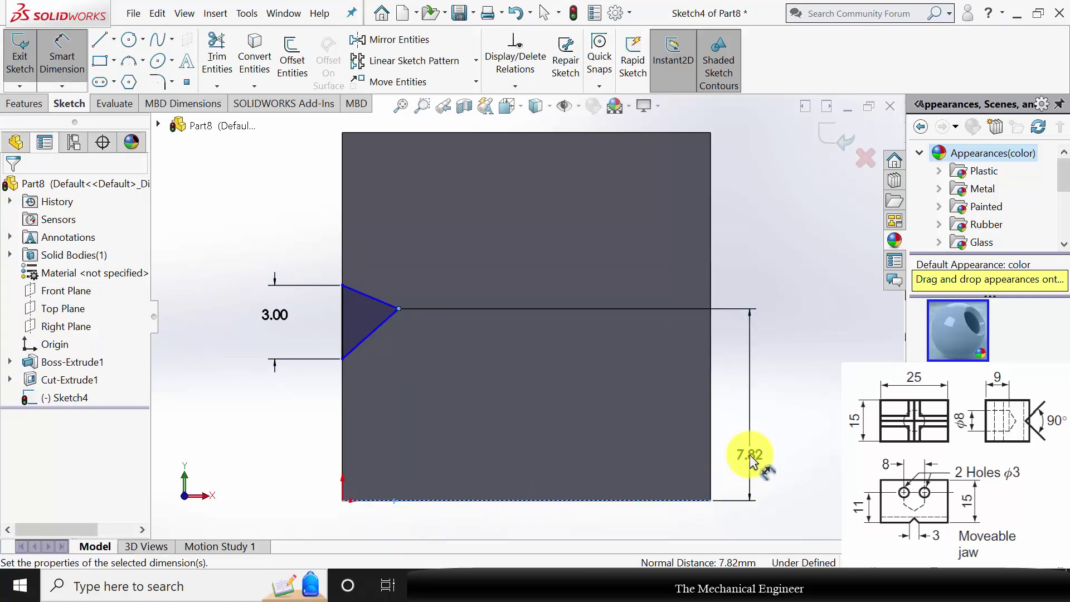
pyautogui.write('7.5')
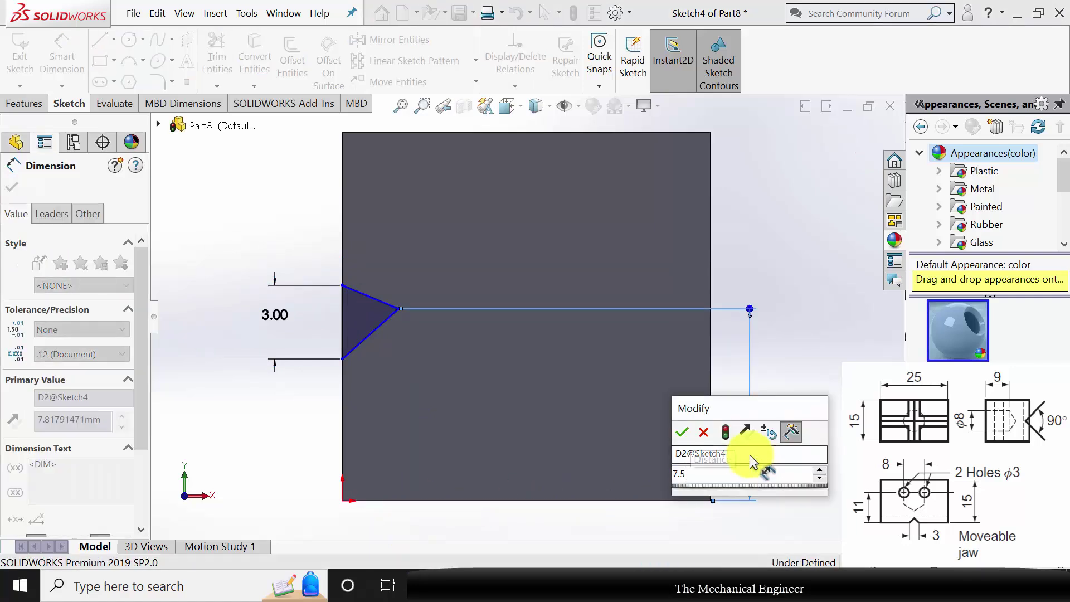
pyautogui.press('Return')
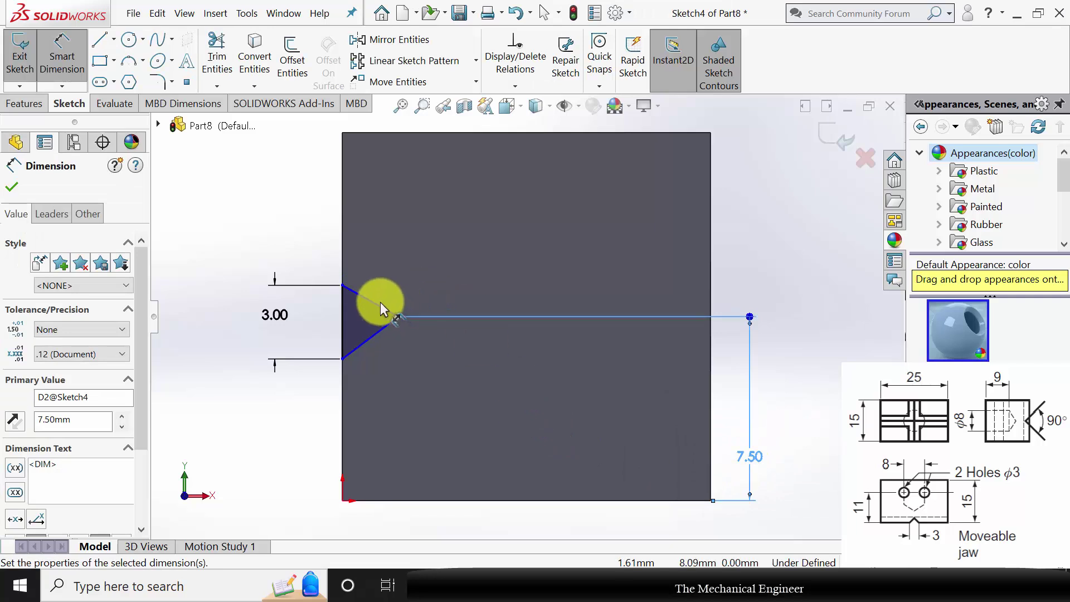
# - Dimension the angle between the triangle's two sloping sides to 90°
pyautogui.click(370, 303)
pyautogui.click(371, 334)
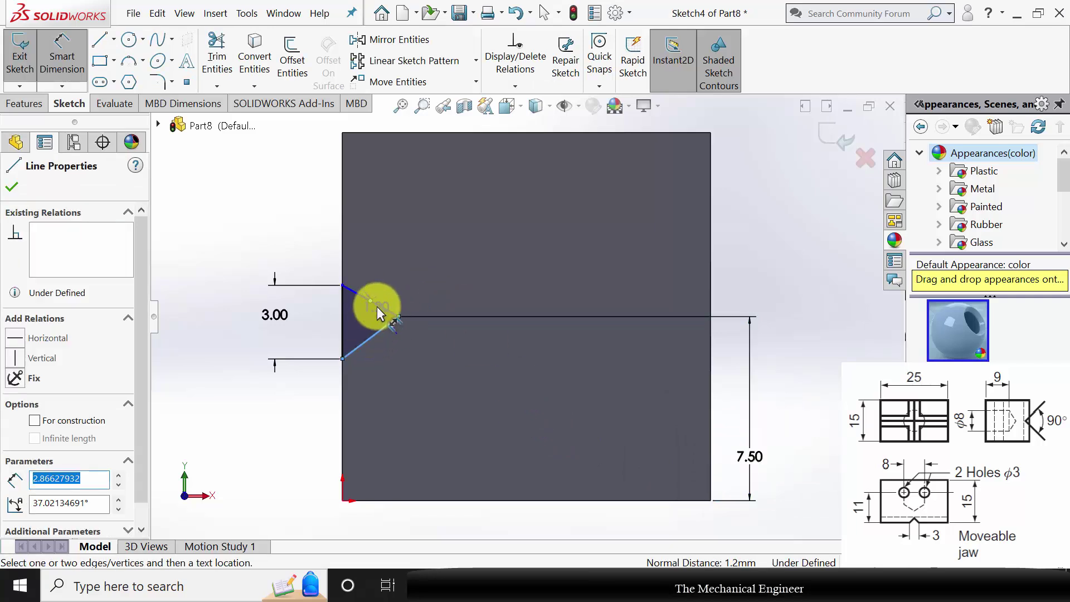
pyautogui.click(379, 308)
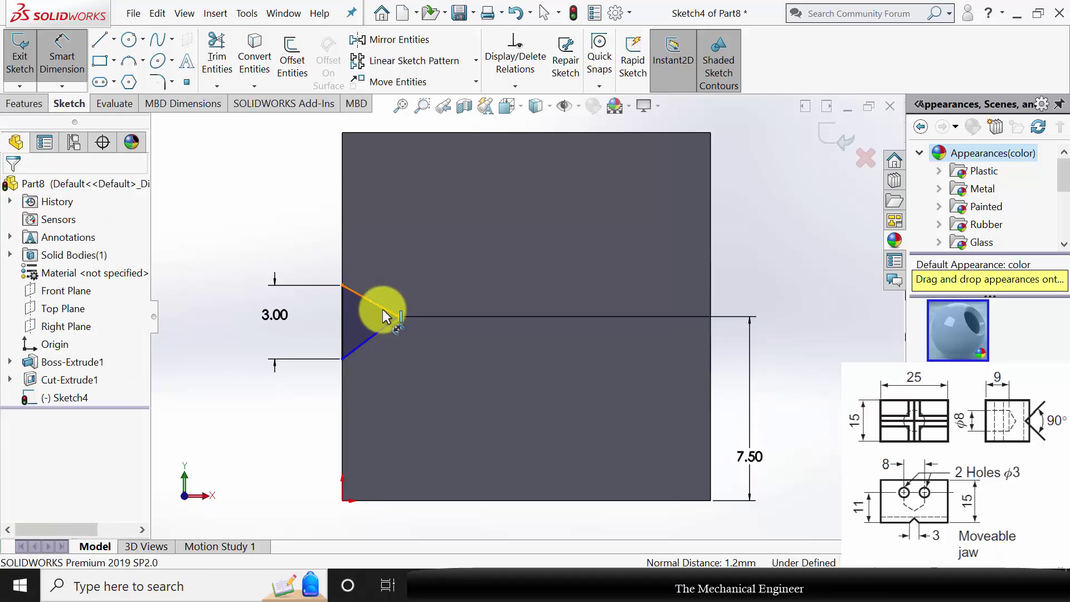
pyautogui.click(375, 303)
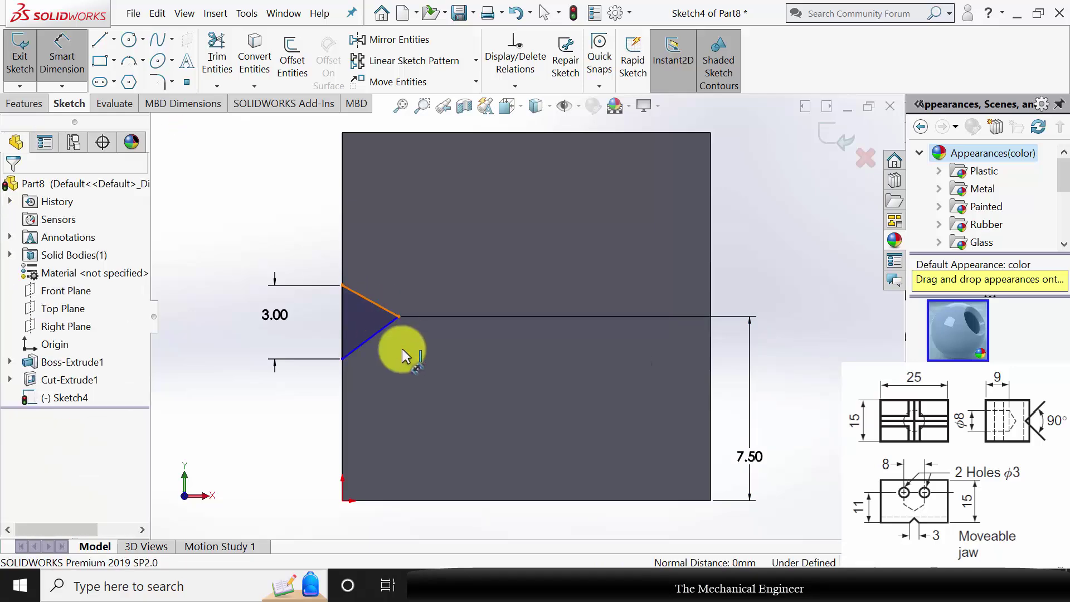
pyautogui.click(384, 333)
pyautogui.click(313, 320)
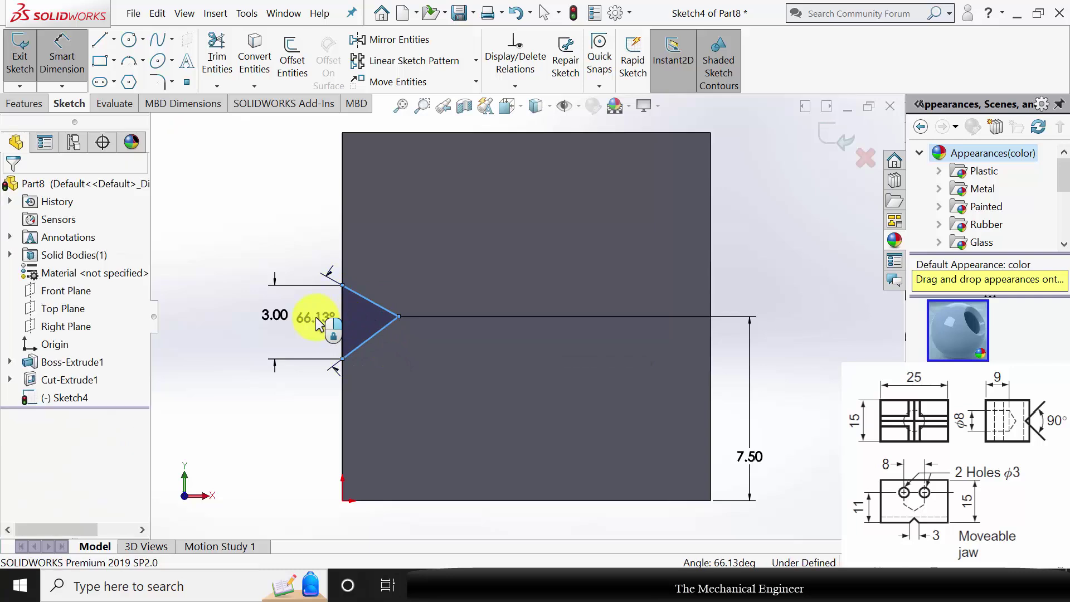
pyautogui.write('90')
pyautogui.press('Return')
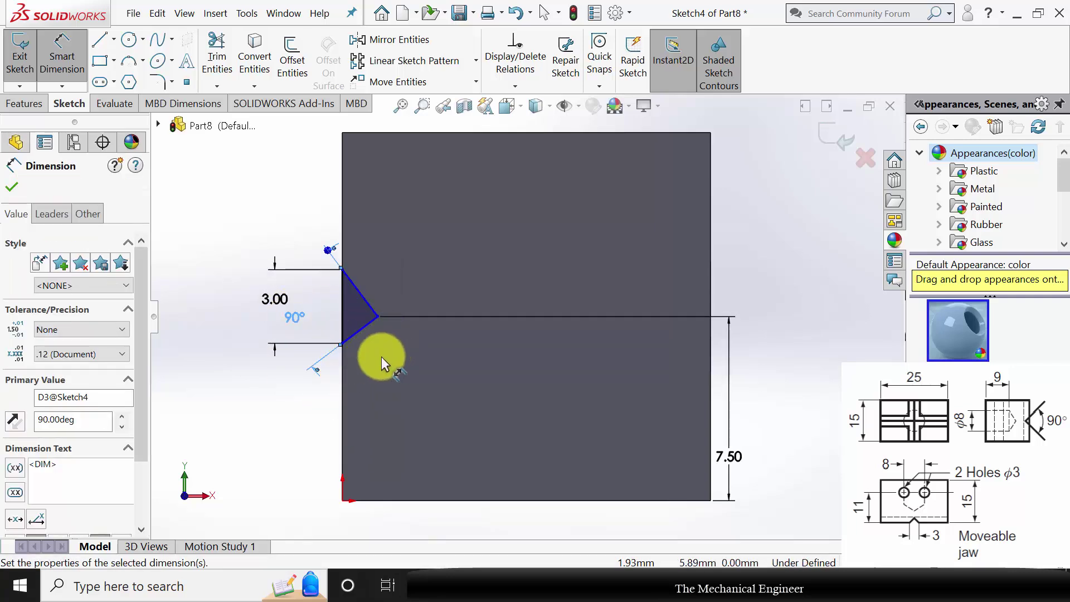
pyautogui.press('Escape')
# - Add a horizontal relation between the triangle's apex and the midpoint of its base on the vertical edge
pyautogui.scroll(-5, 372, 310)
pyautogui.scroll(-1, 372, 304)
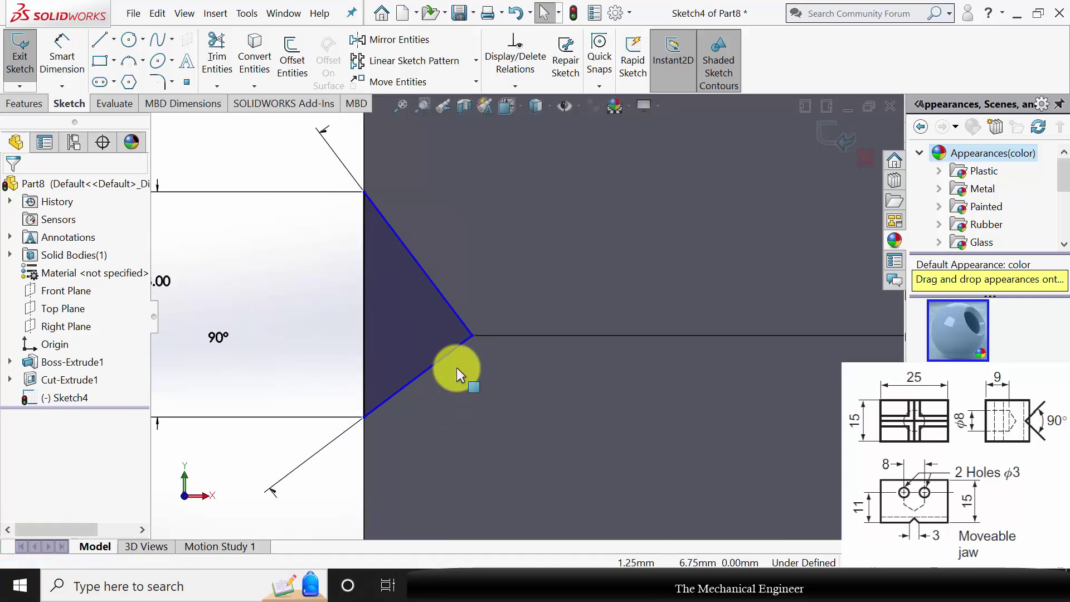
pyautogui.click(472, 335)
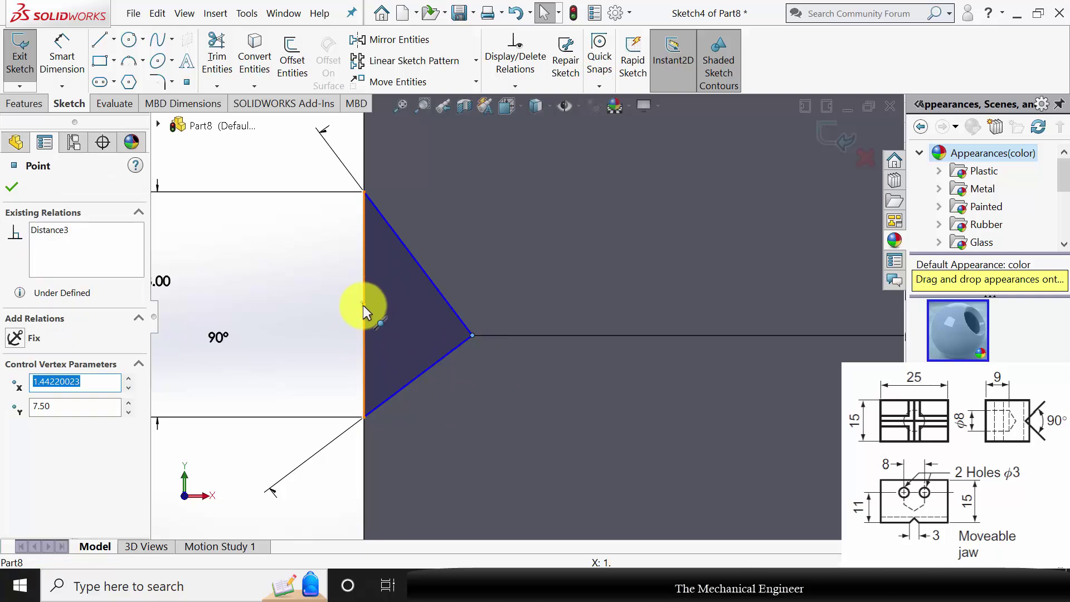
pyautogui.keyDown('ctrl'); pyautogui.click(363, 305); pyautogui.keyUp('ctrl')
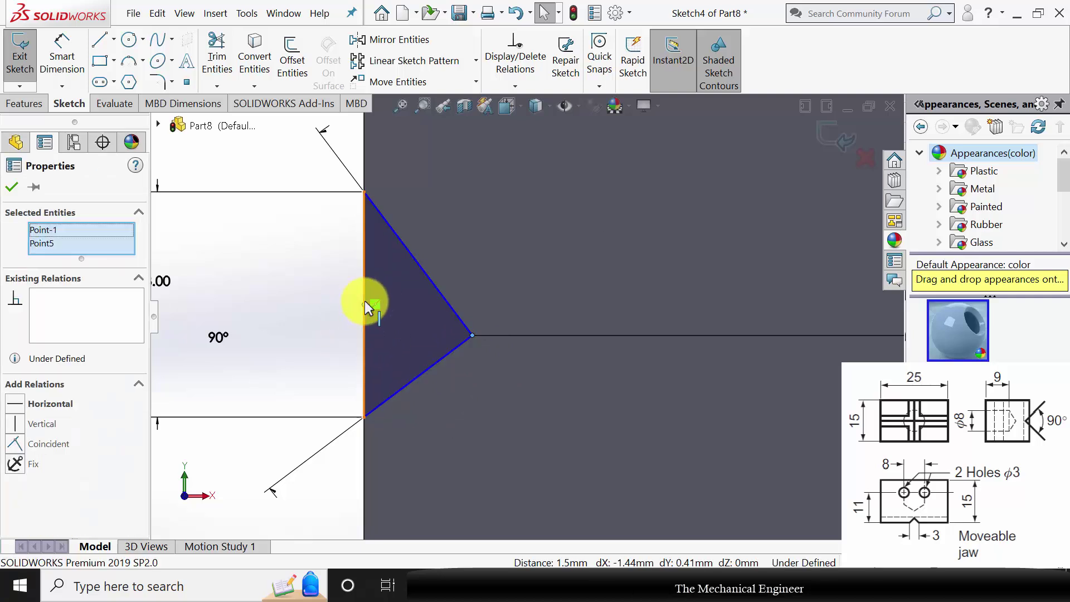
pyautogui.click(19, 402)
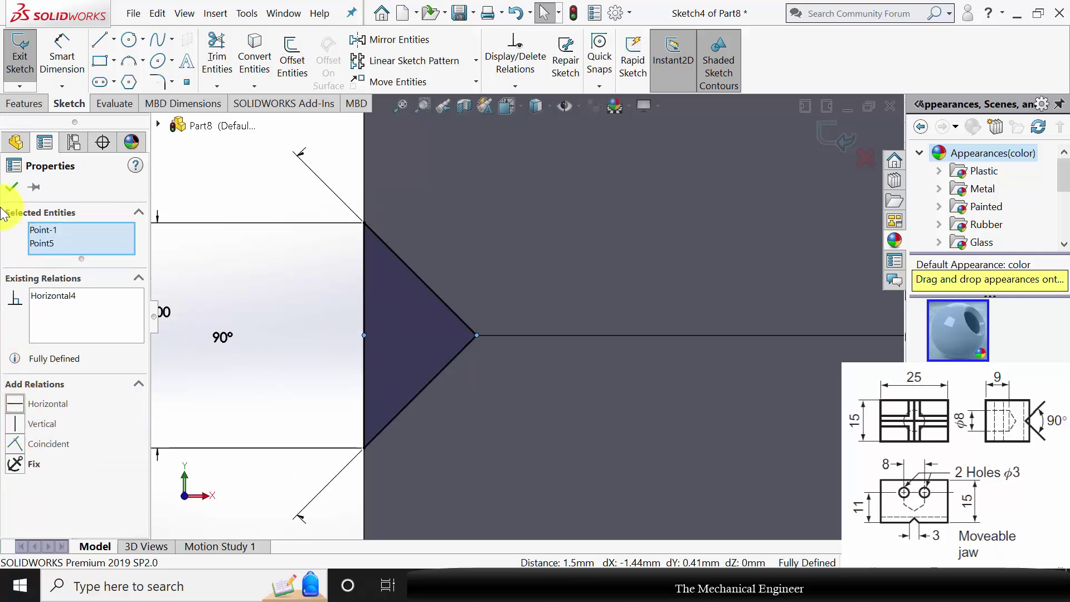
pyautogui.click(11, 187)
# - Cut-extrude the triangle Through All to form a V-groove along the block
pyautogui.scroll(3, 507, 305)
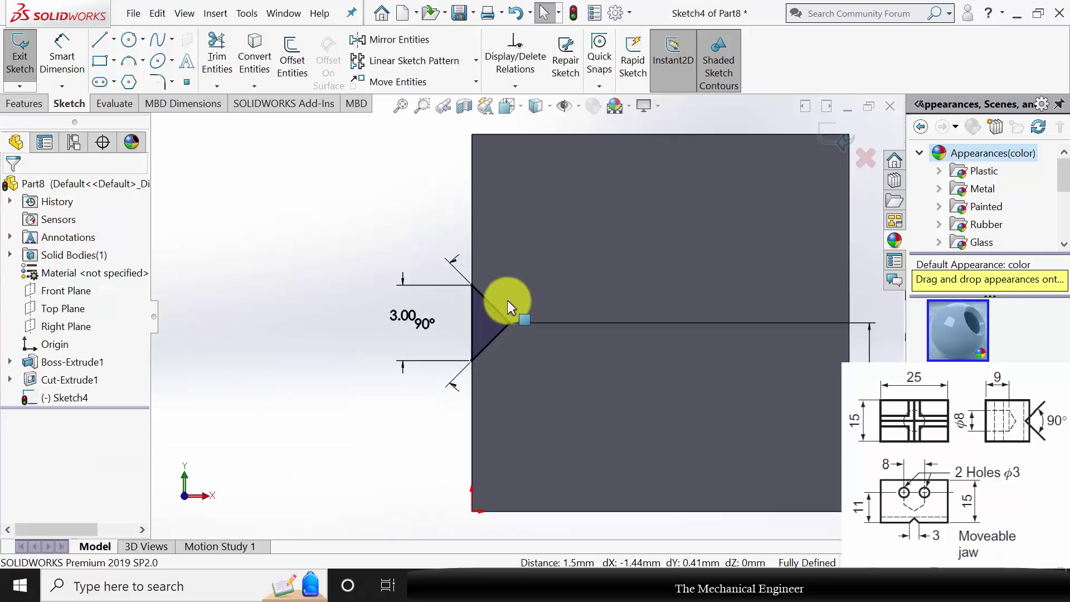
pyautogui.click(31, 101)
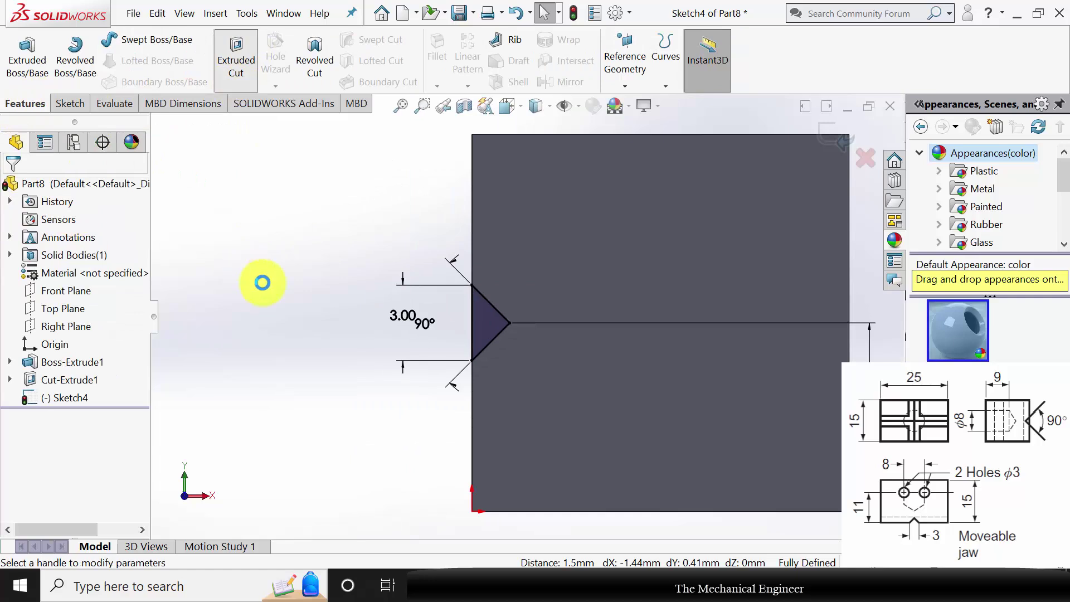
pyautogui.click(75, 269)
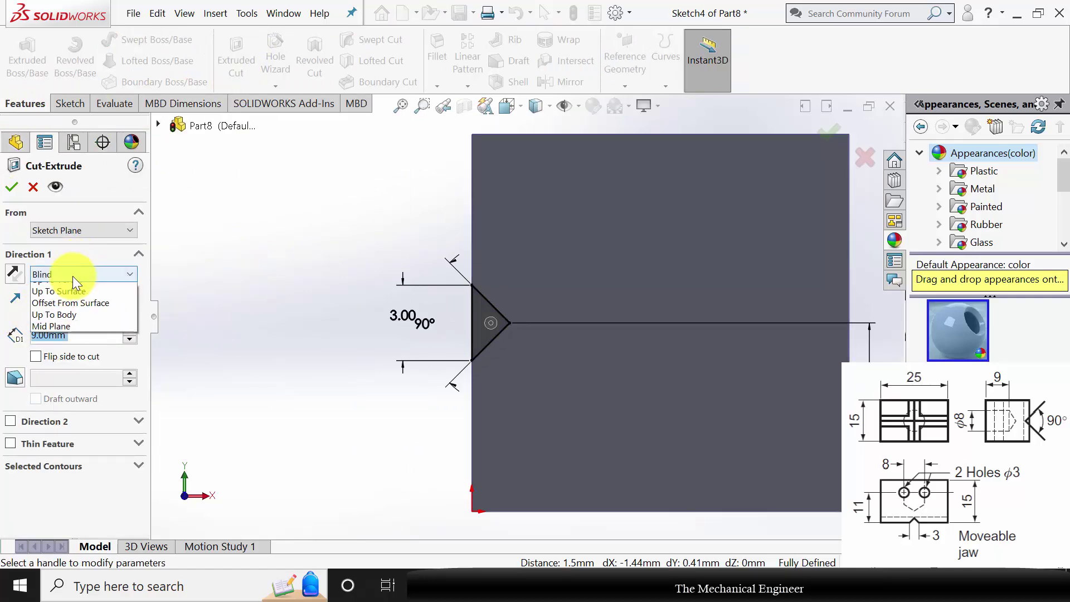
pyautogui.click(76, 295)
pyautogui.click(10, 188)
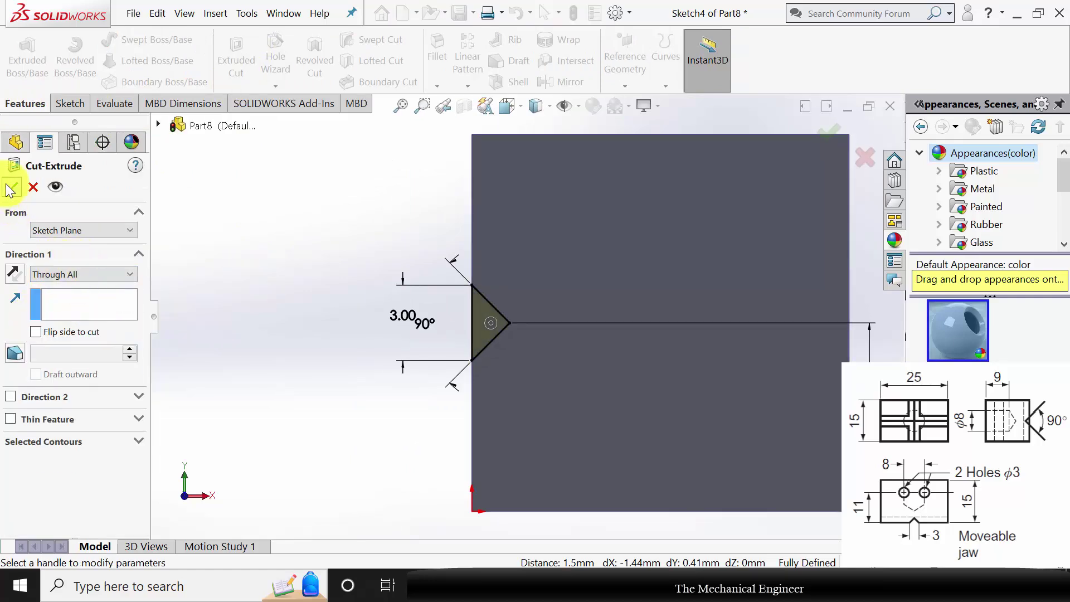
# - On the block's upper 15 by 25 mm face, sketch a closed triangle with a base about 7.3 mm long on the long origin-side edge, pointing inward
pyautogui.moveTo(495, 271)
pyautogui.mouseDown(button='middle')
pyautogui.moveTo(488, 395)
pyautogui.moveTo(547, 242)
pyautogui.mouseUp(button='middle')
pyautogui.click(547, 242)
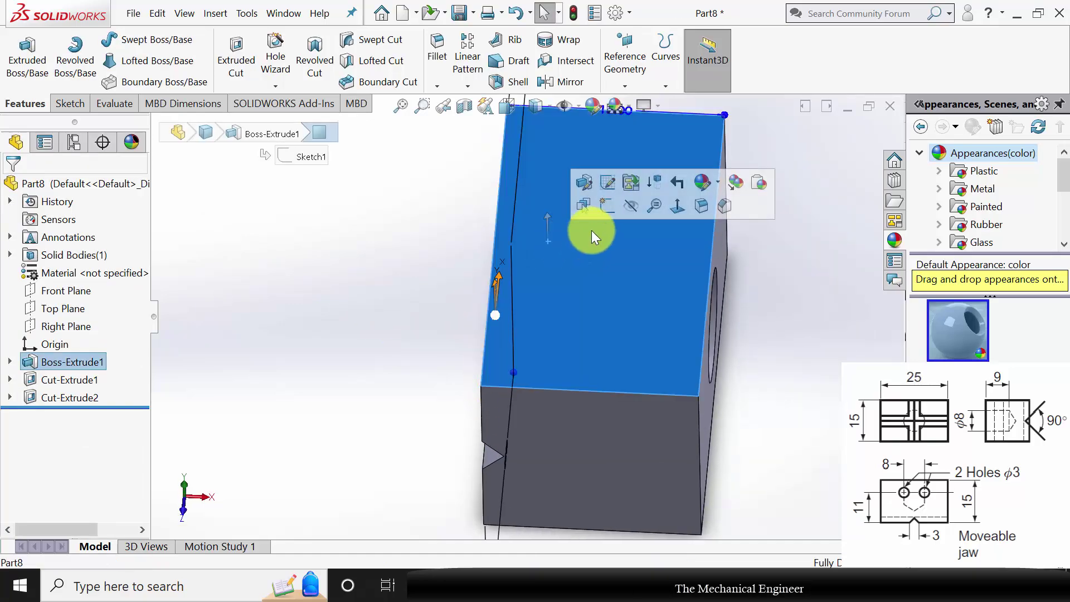
pyautogui.click(603, 199)
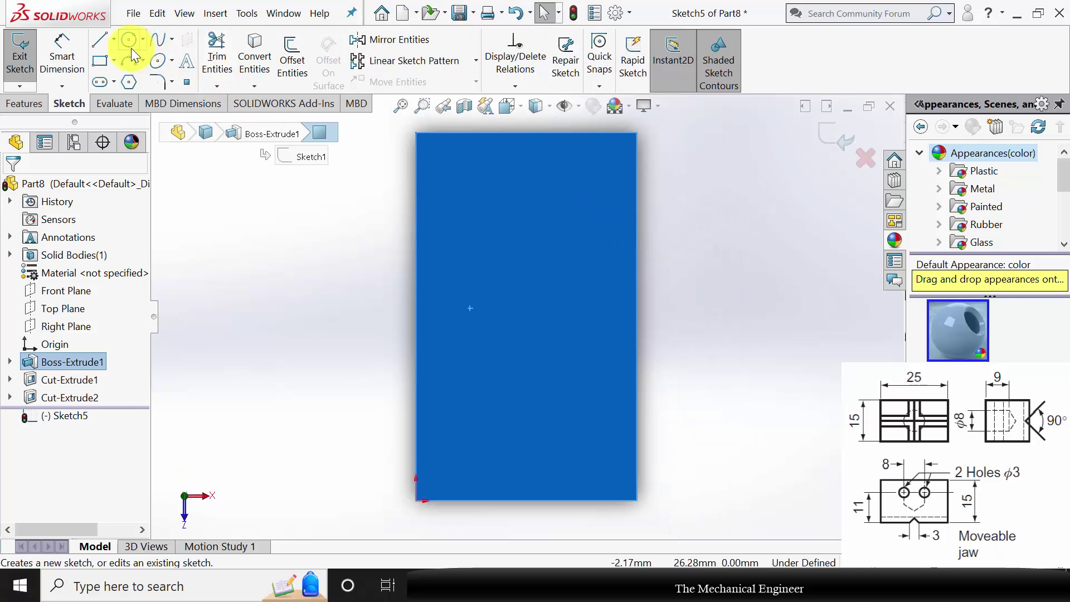
pyautogui.click(99, 40)
pyautogui.scroll(-3, 421, 329)
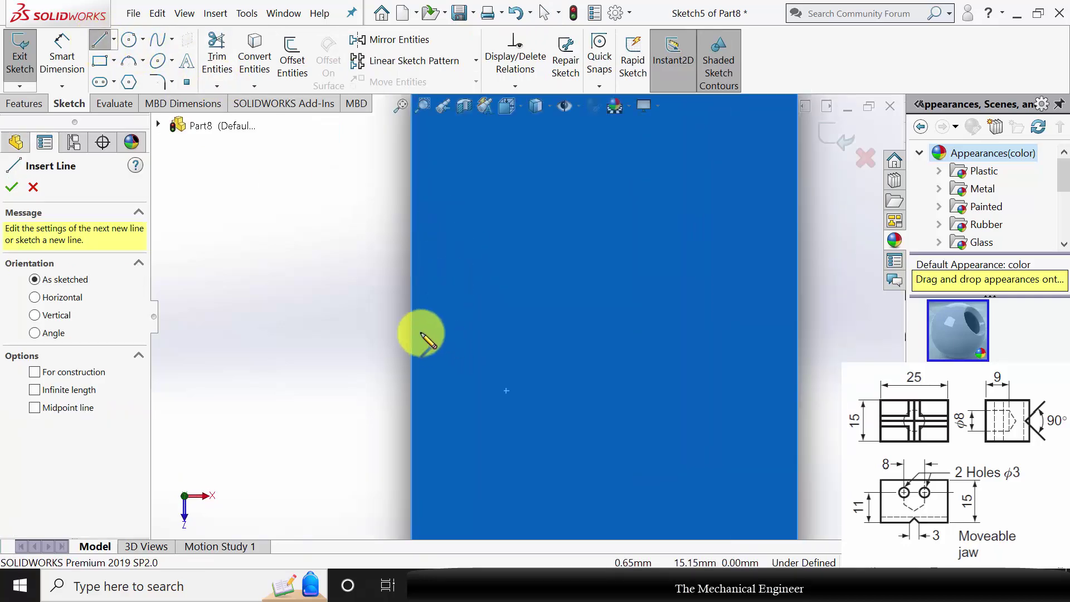
pyautogui.click(411, 300)
pyautogui.click(411, 488)
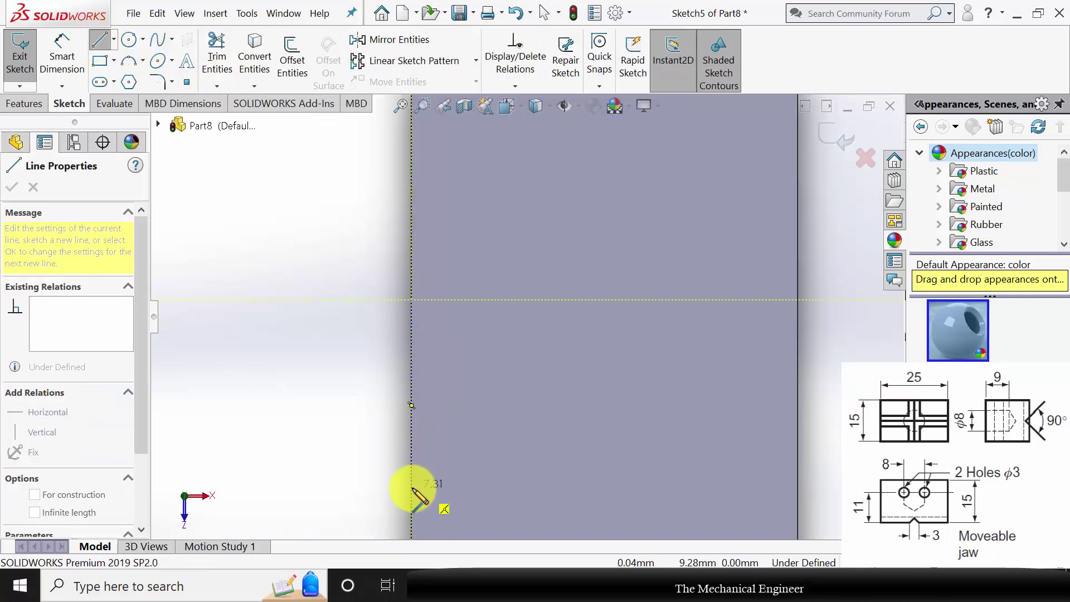
pyautogui.click(515, 393)
pyautogui.click(411, 300)
pyautogui.press('Escape')
# - Dimension the new triangle's base on the long edge to 3 mm
pyautogui.click(62, 58)
pyautogui.click(411, 383)
pyautogui.click(351, 384)
pyautogui.write('3')
pyautogui.press('Return')
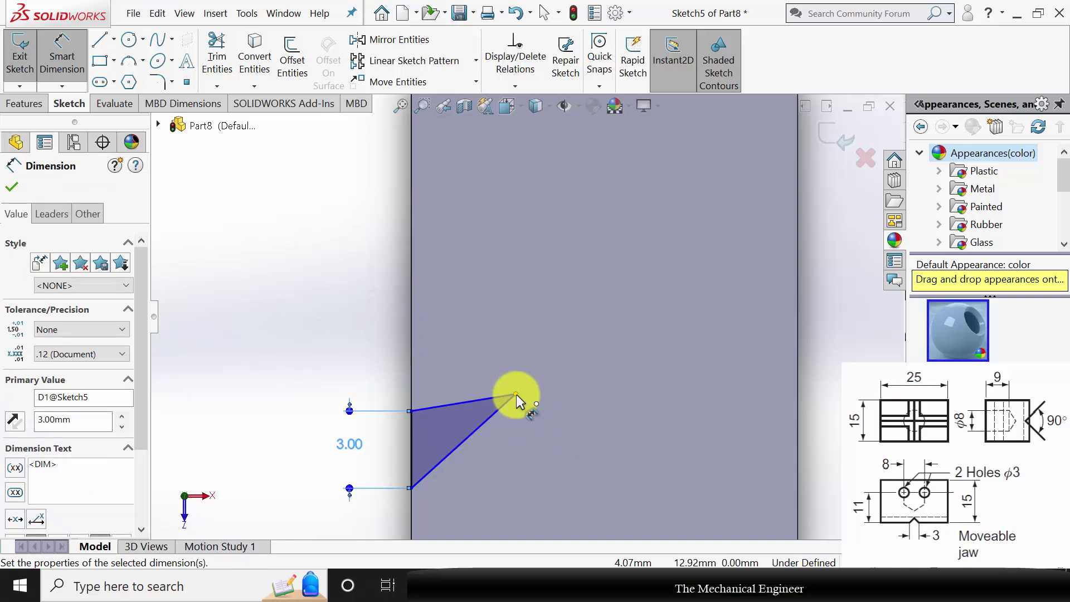
# - Position the triangle's apex 12.5 mm from the face's short edge at the origin
pyautogui.click(515, 395)
pyautogui.press('z')
pyautogui.press('z')
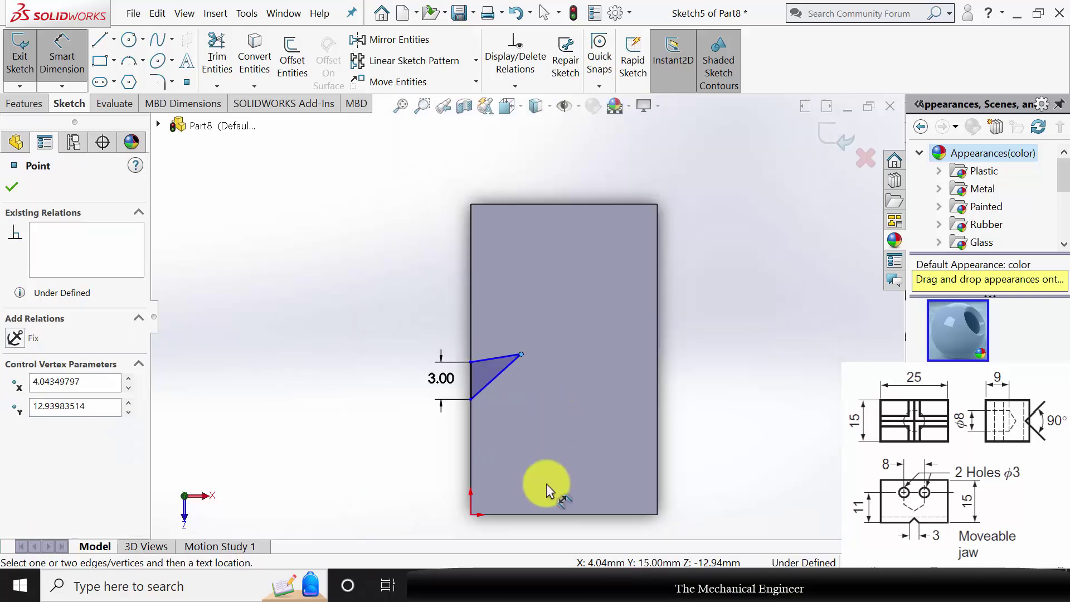
pyautogui.click(541, 517)
pyautogui.click(715, 460)
pyautogui.write('1')
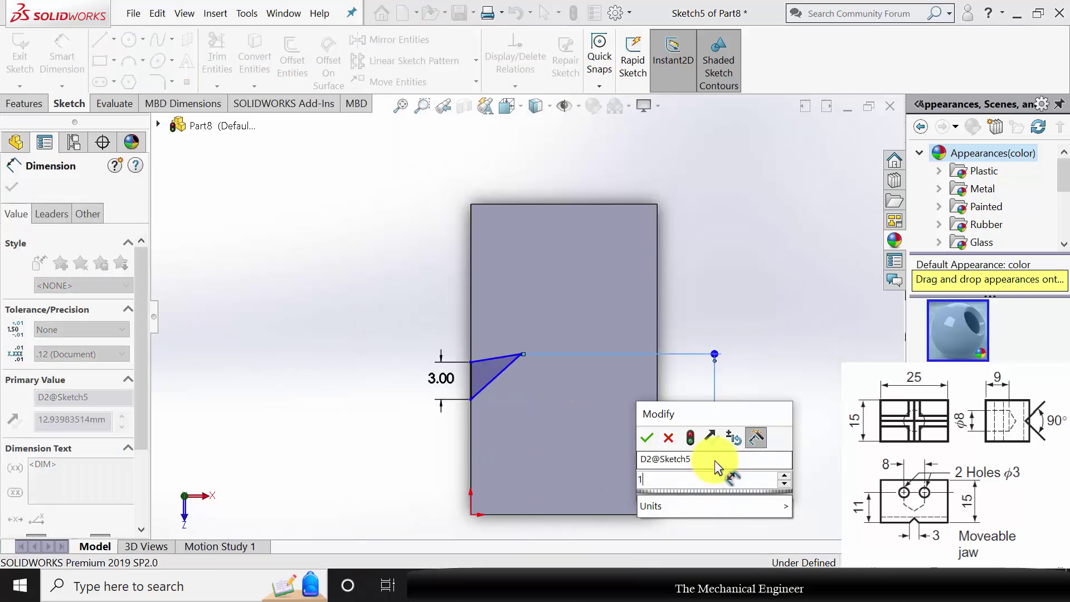
pyautogui.write('2.5')
pyautogui.press('Return')
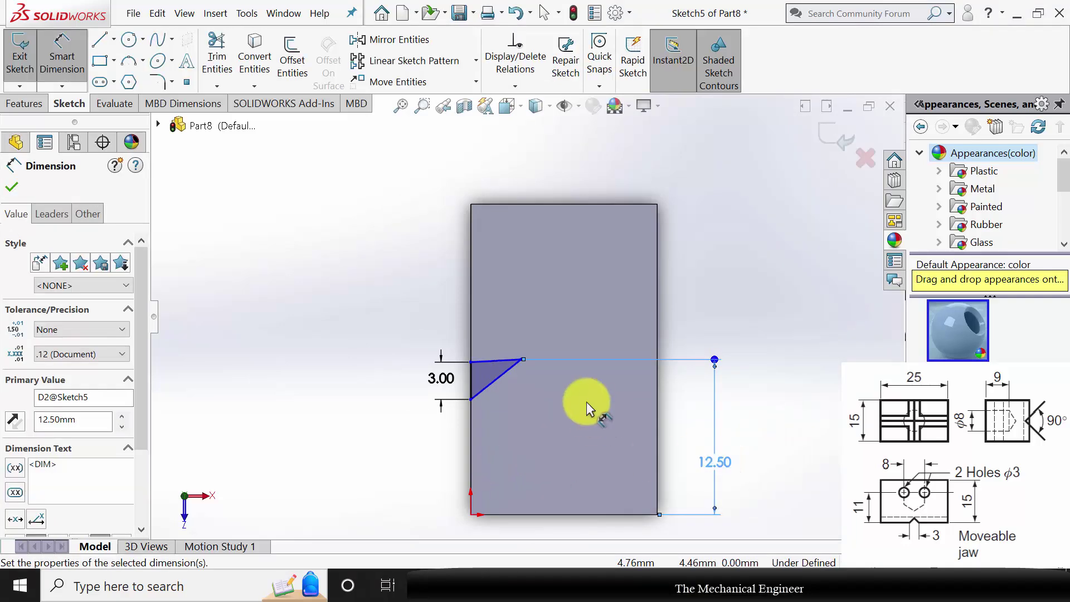
pyautogui.press('Escape')
# - Set the angle between the second triangle's two sloping sides to 90°
pyautogui.click(61, 56)
pyautogui.scroll(-3, 496, 359)
pyautogui.scroll(-1, 490, 356)
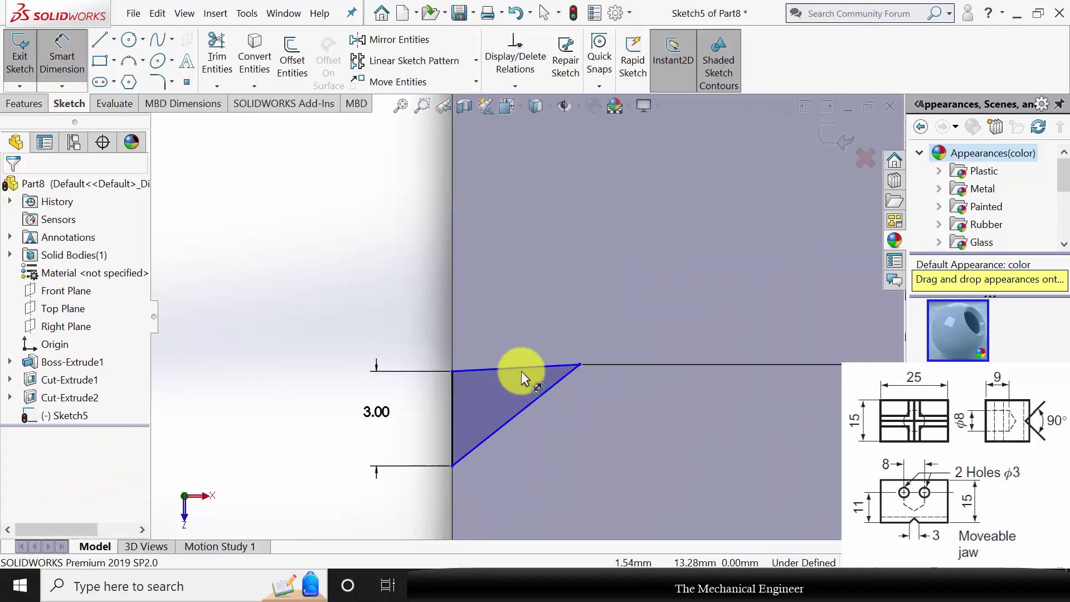
pyautogui.click(536, 369)
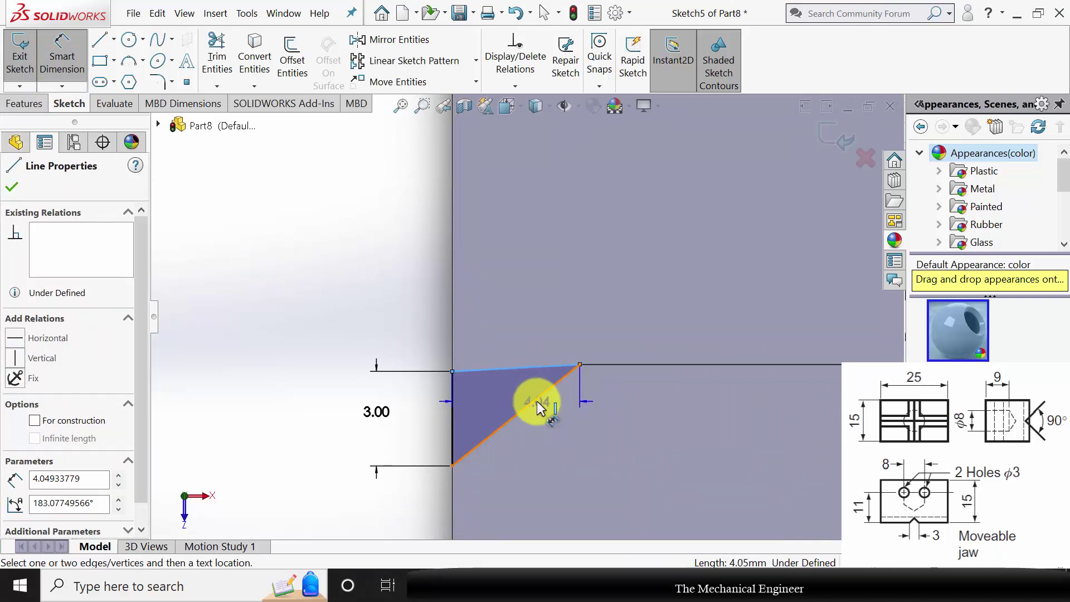
pyautogui.click(540, 396)
pyautogui.click(411, 438)
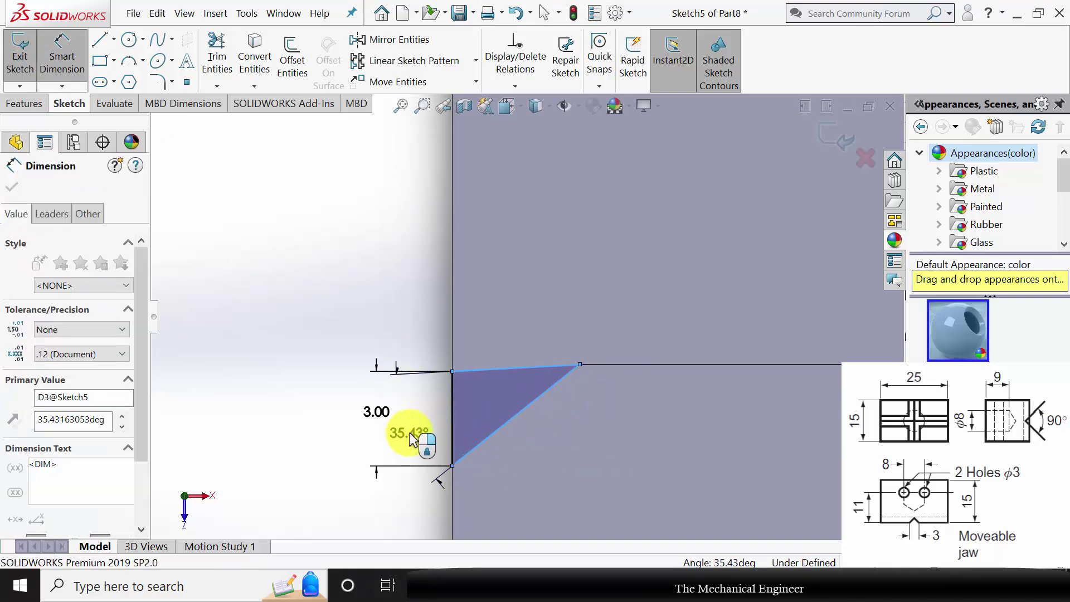
pyautogui.press('Return')
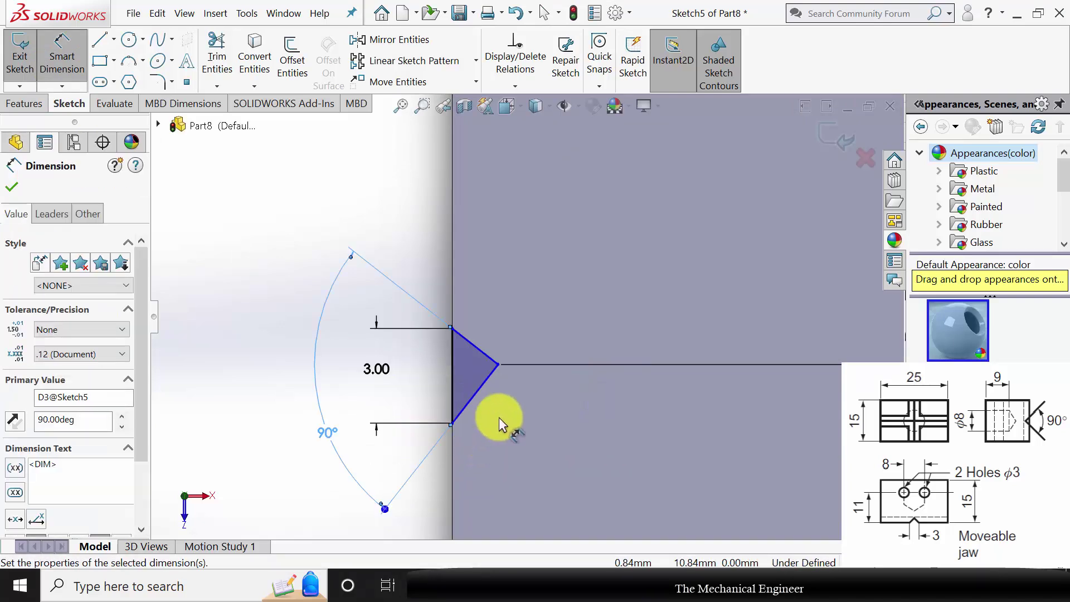
pyautogui.press('Escape')
# - Make the second triangle's apex horizontal with the midpoint of its base on the long edge
pyautogui.scroll(-4, 473, 350)
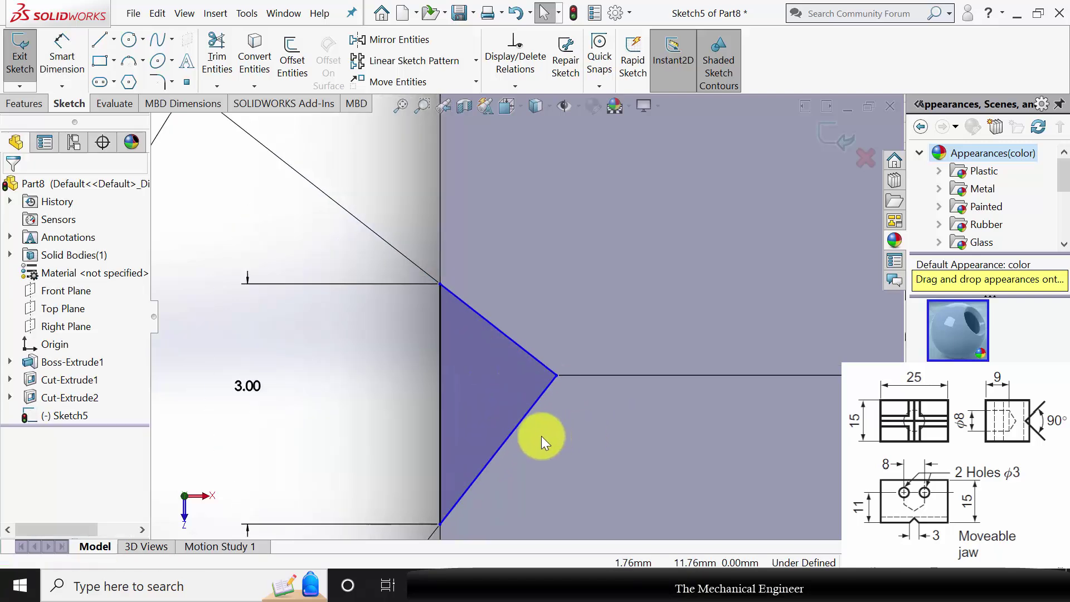
pyautogui.click(558, 375)
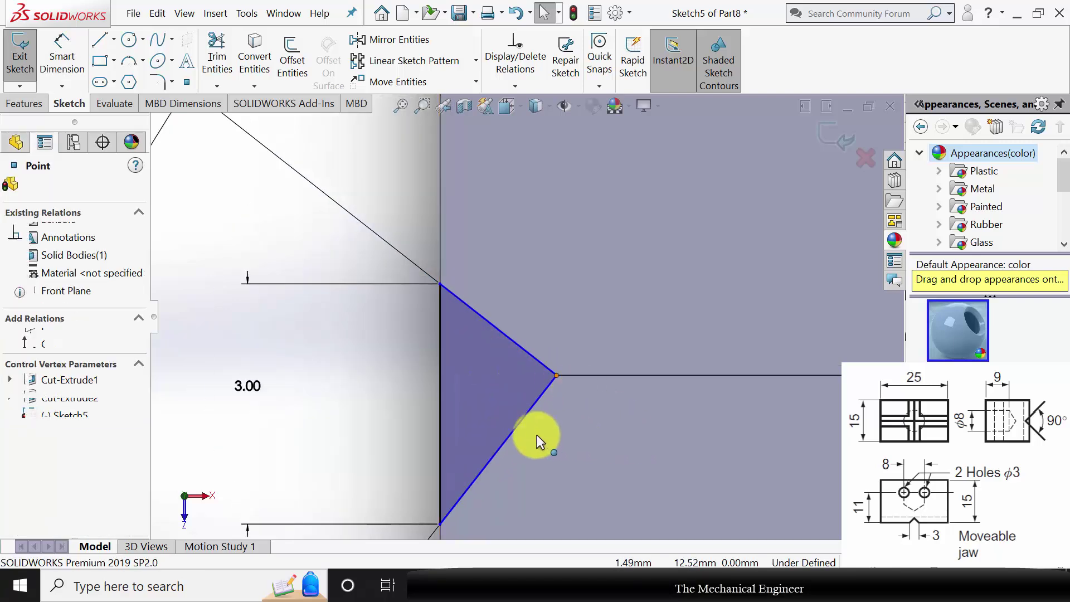
pyautogui.keyDown('ctrl'); pyautogui.click(440, 403); pyautogui.keyUp('ctrl')
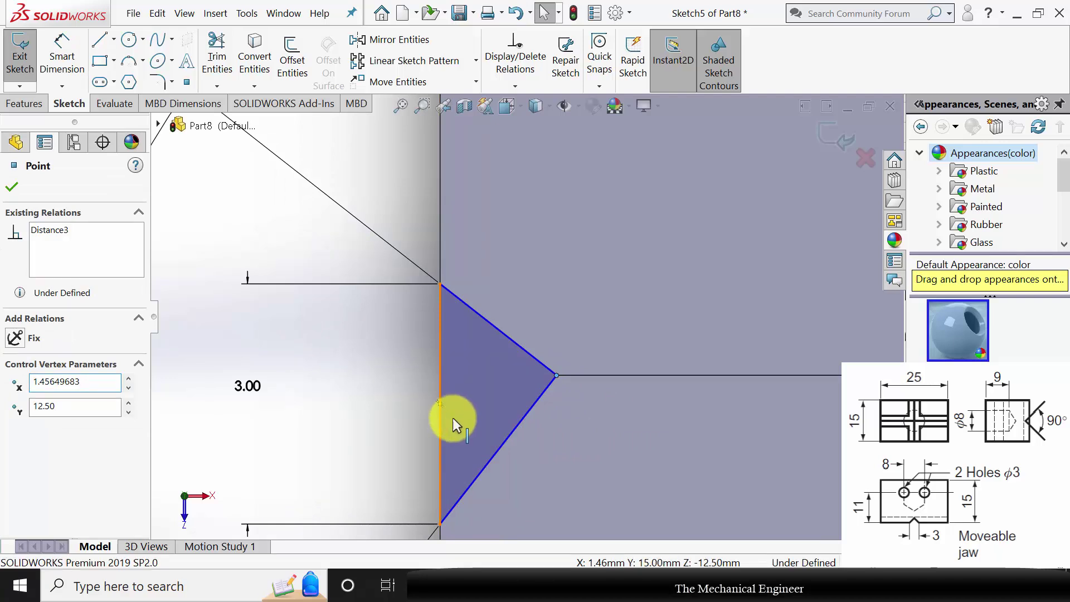
pyautogui.click(350, 399)
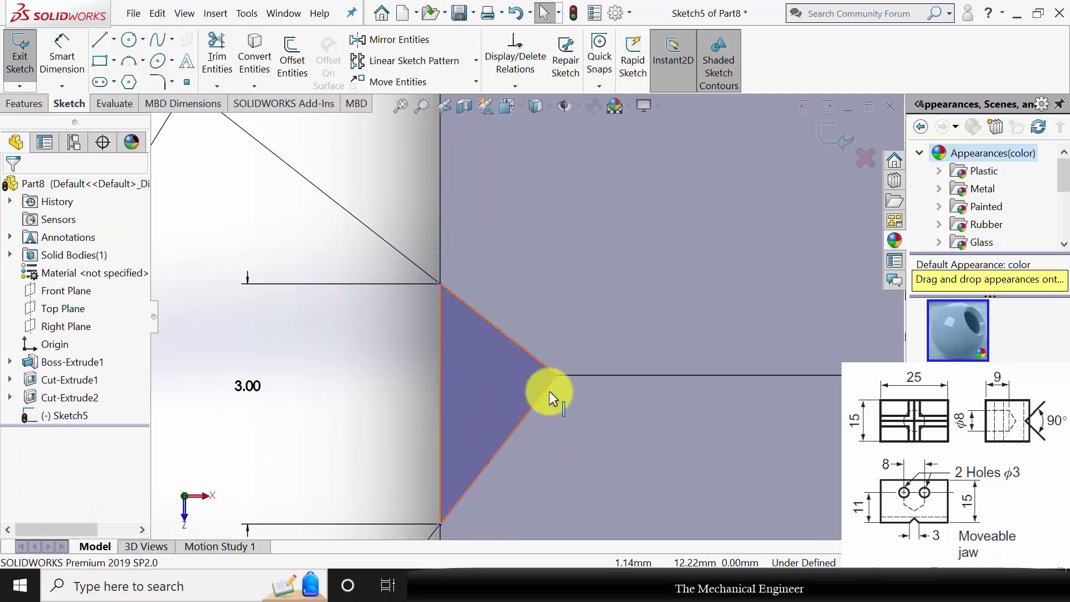
pyautogui.click(557, 376)
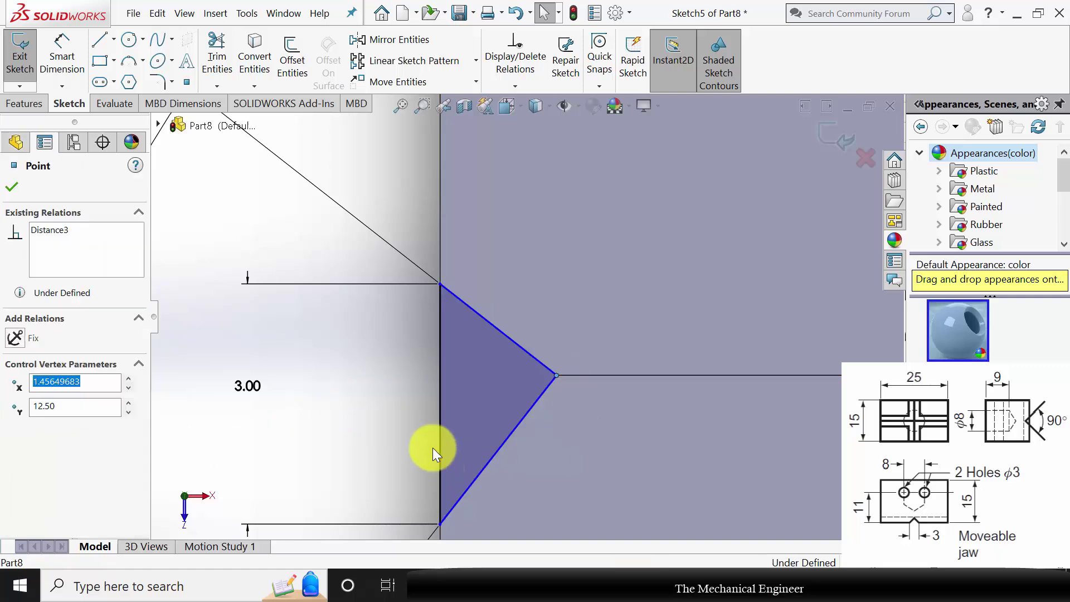
pyautogui.keyDown('ctrl'); pyautogui.click(440, 403); pyautogui.keyUp('ctrl')
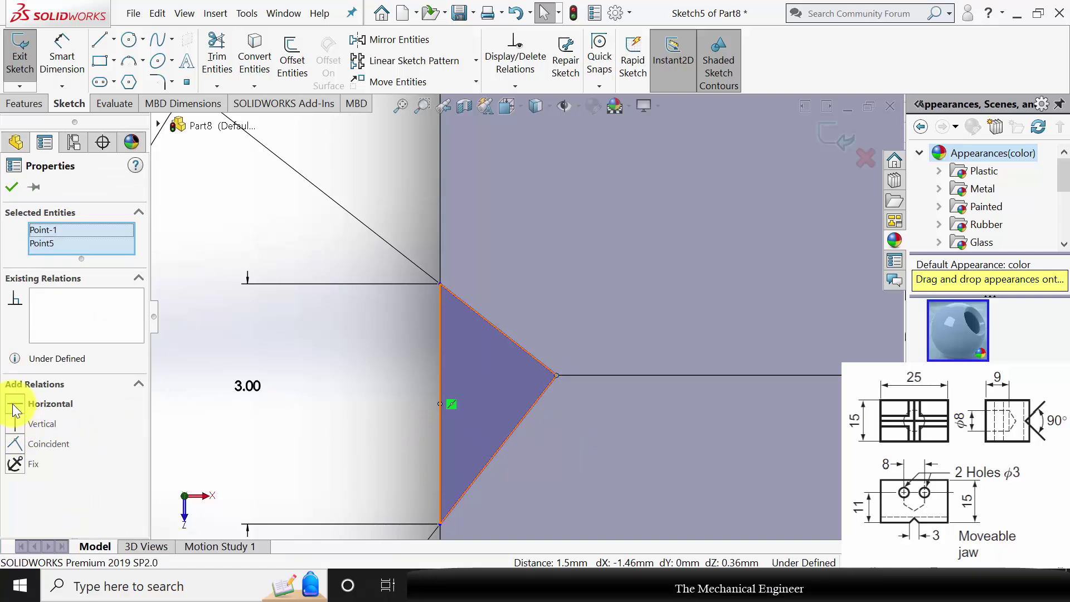
pyautogui.click(15, 411)
pyautogui.click(13, 188)
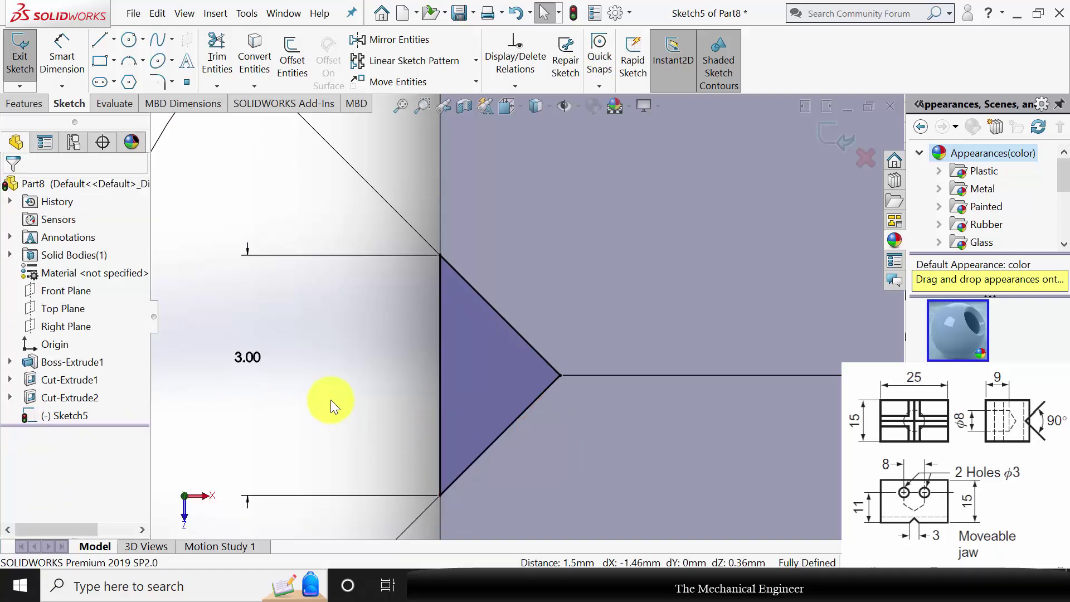
# - Cut-extrude the second triangle Through All to form a V-groove crossing the first one
pyautogui.click(23, 104)
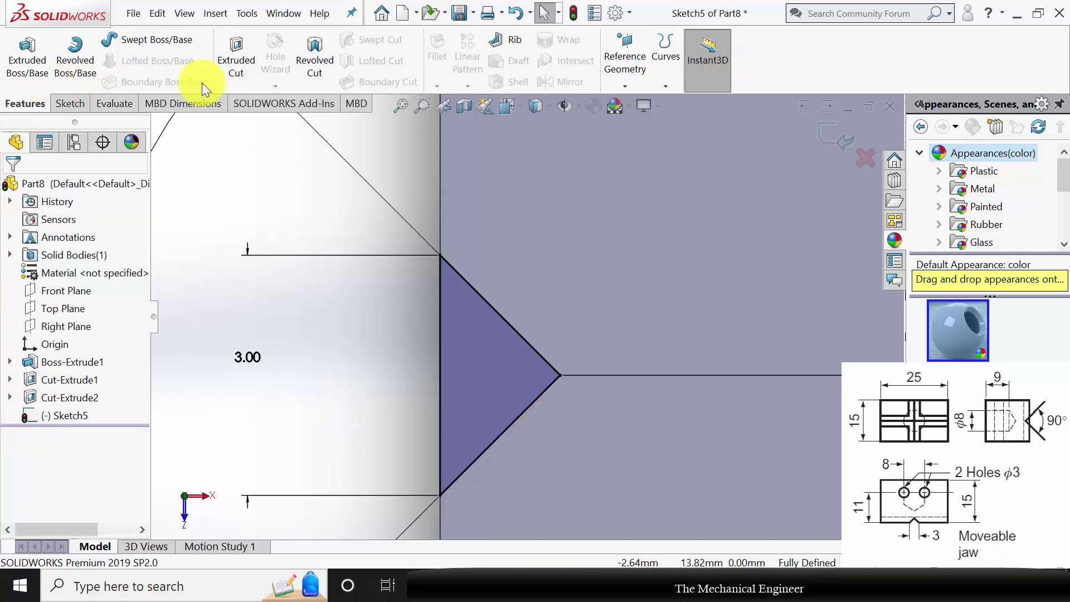
pyautogui.click(233, 60)
pyautogui.click(81, 274)
pyautogui.scroll(1, 75, 305)
pyautogui.click(74, 301)
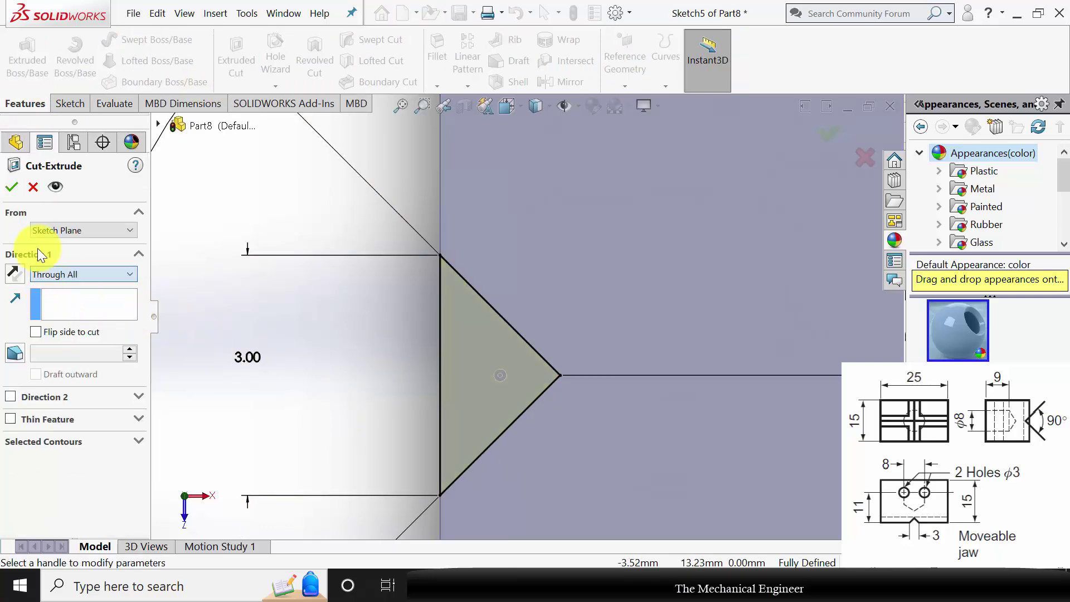
pyautogui.click(13, 188)
# - On the face showing the V-groove's triangular notch, sketch two circles about 2.5 mm and 3.9 mm in diameter, one either side of the notch
pyautogui.scroll(4, 515, 369)
pyautogui.moveTo(515, 369)
pyautogui.mouseDown(button='middle')
pyautogui.moveTo(521, 210)
pyautogui.moveTo(645, 240)
pyautogui.moveTo(635, 262)
pyautogui.moveTo(599, 279)
pyautogui.mouseUp(button='middle')
pyautogui.click(649, 246)
pyautogui.click(656, 239)
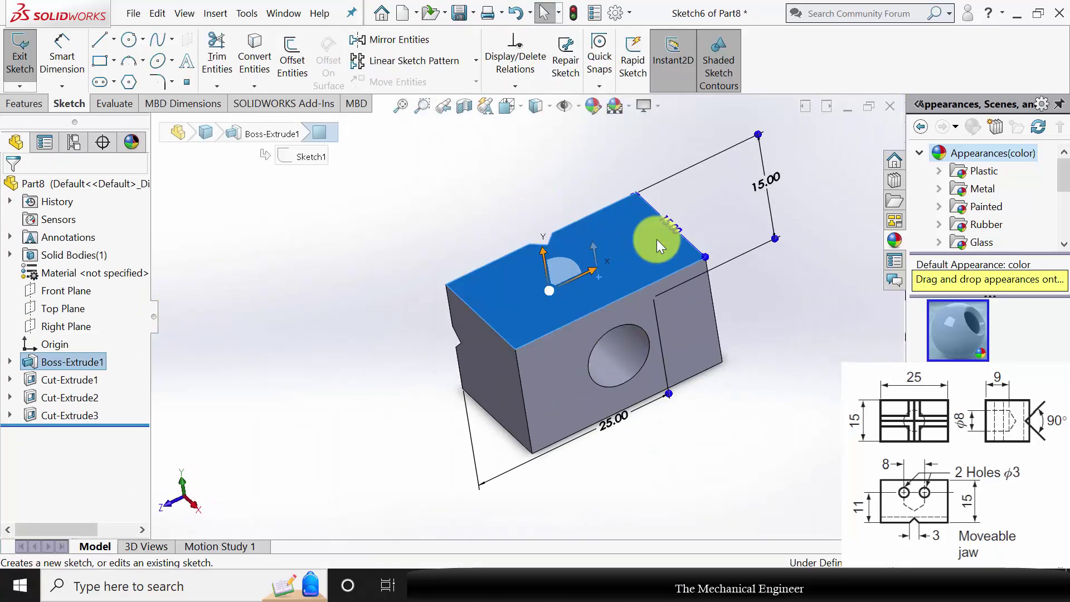
pyautogui.click(130, 39)
pyautogui.moveTo(476, 262); pyautogui.dragTo(495, 263)
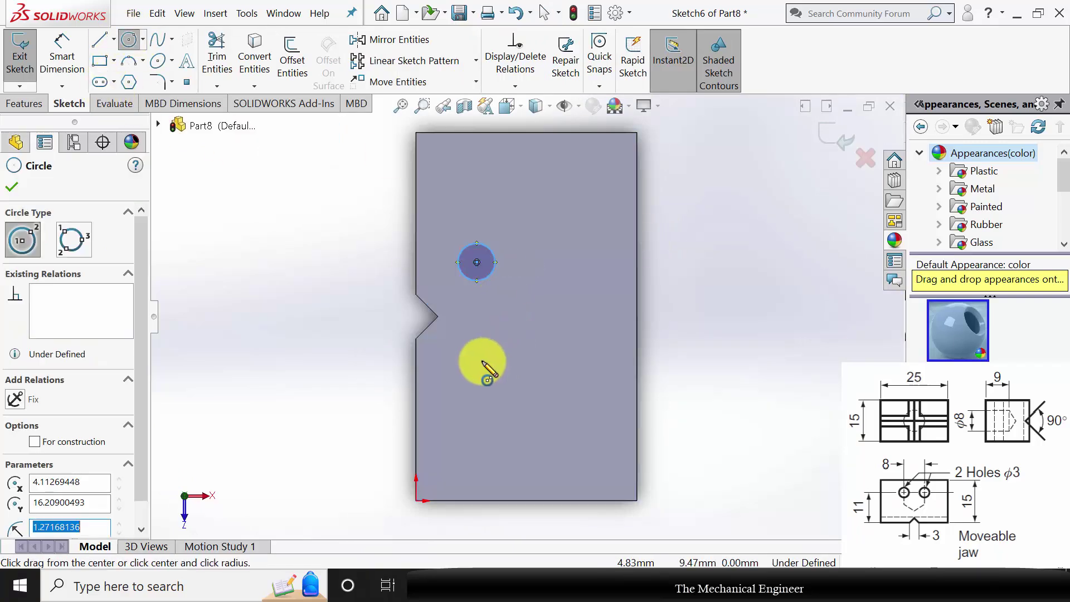
pyautogui.moveTo(477, 370); pyautogui.dragTo(497, 393)
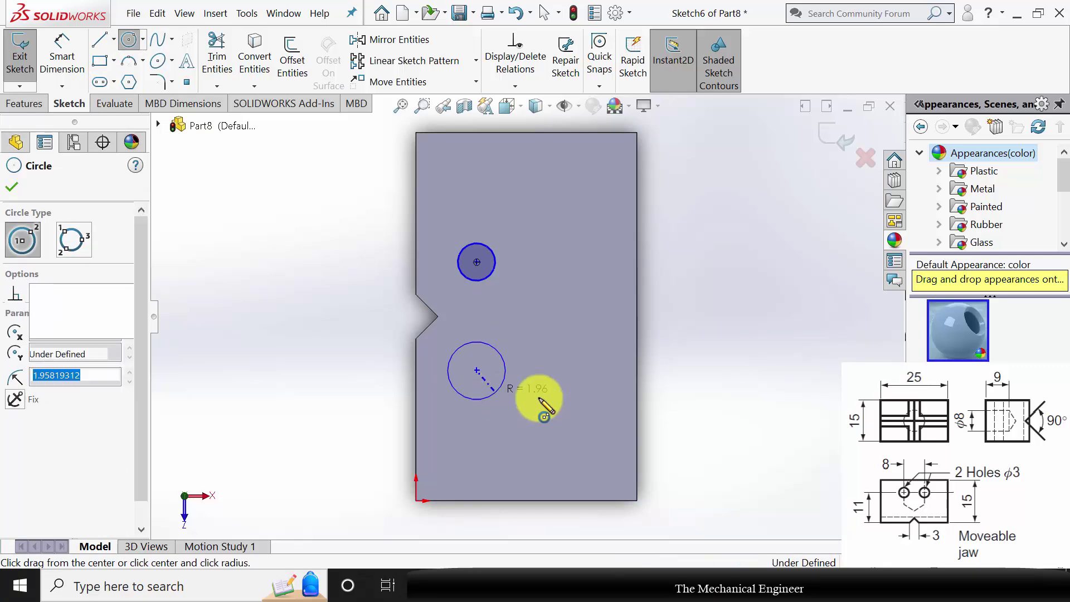
# - Join the two circle centres with a vertical line and make it construction geometry
pyautogui.click(101, 40)
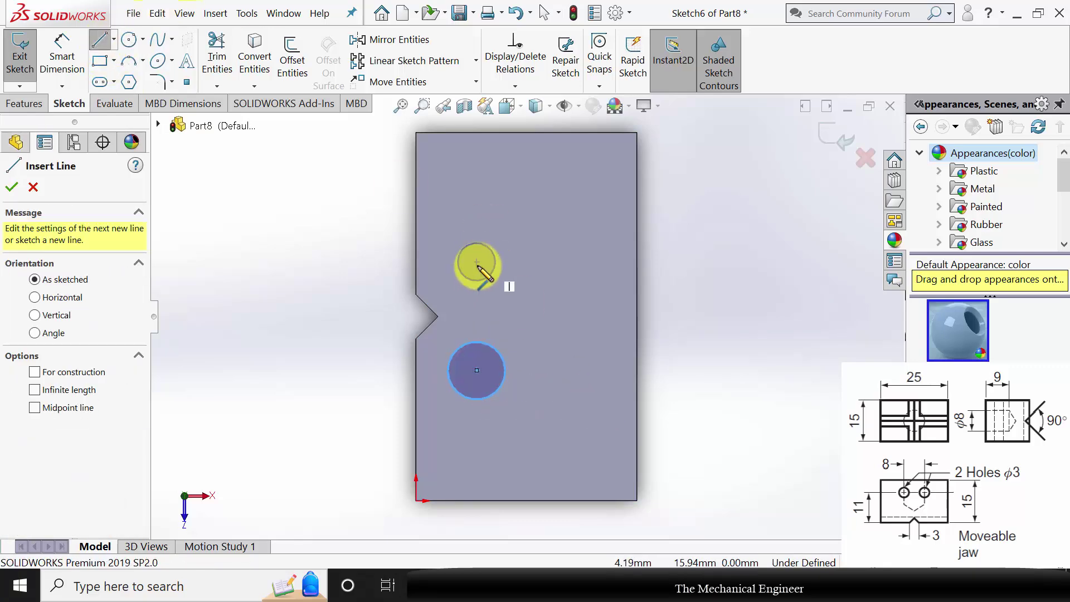
pyautogui.click(476, 262)
pyautogui.click(477, 371)
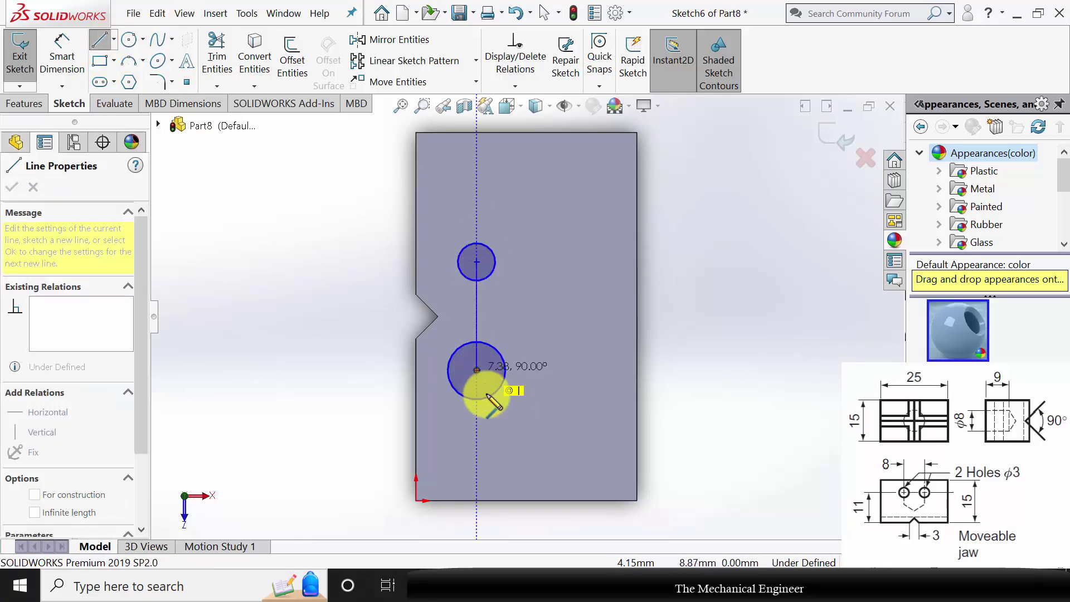
pyautogui.press('Escape')
pyautogui.click(479, 416)
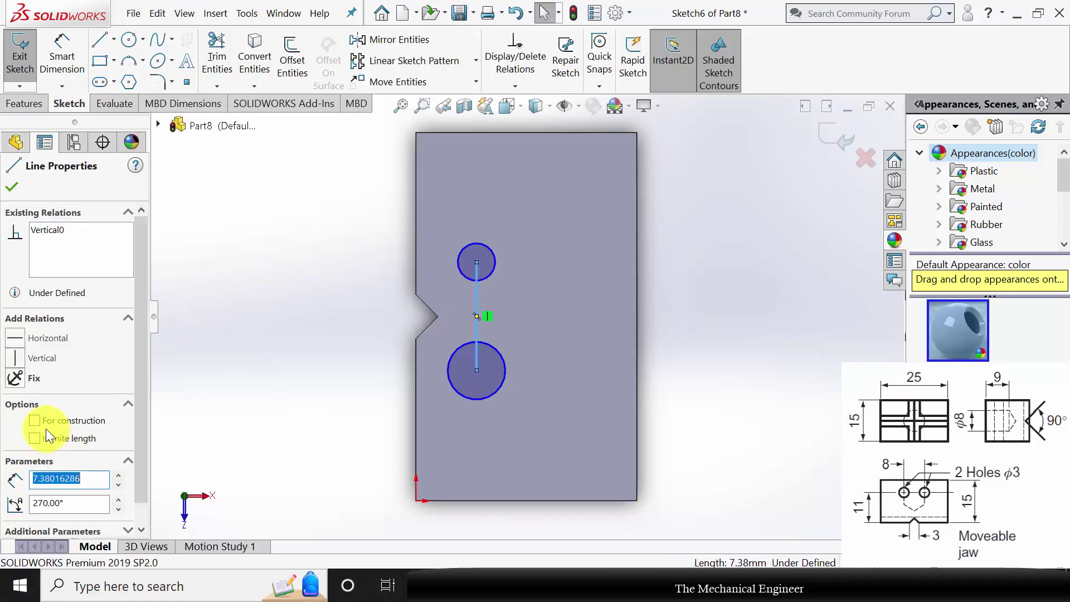
pyautogui.click(42, 420)
pyautogui.press('Escape')
# - Set the diameter of both circles to 3 mm
pyautogui.click(62, 58)
pyautogui.click(493, 254)
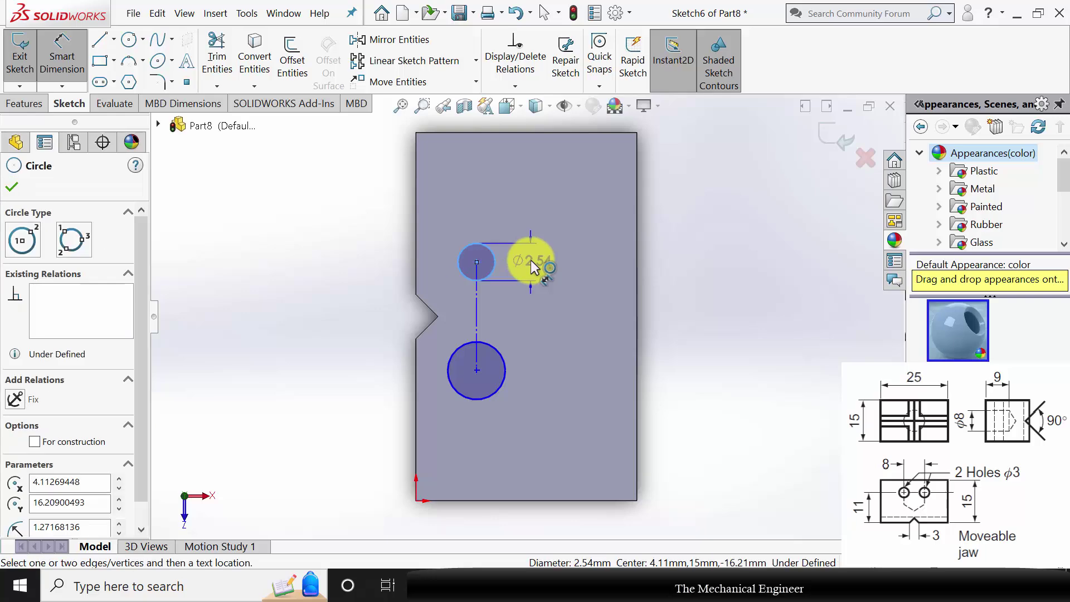
pyautogui.click(530, 259)
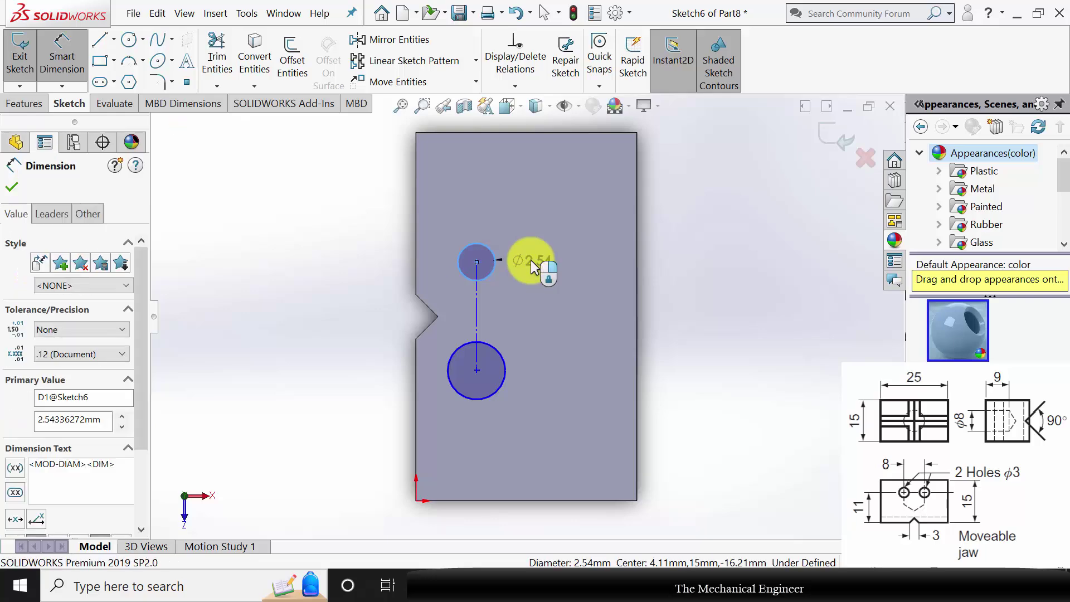
pyautogui.write('3')
pyautogui.press('Return')
pyautogui.click(506, 360)
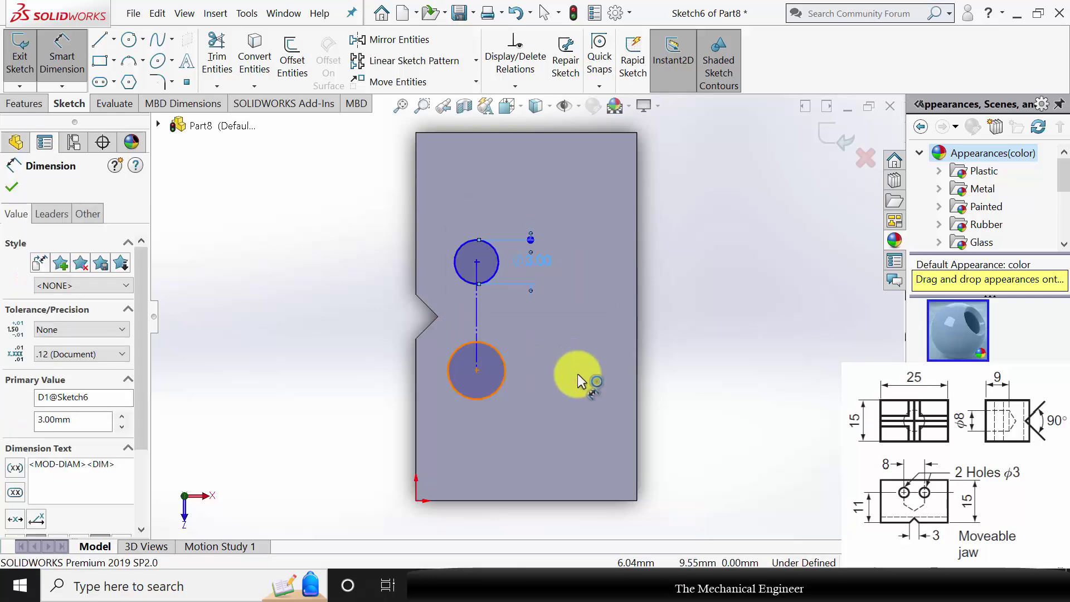
pyautogui.click(572, 377)
pyautogui.write('3')
pyautogui.press('Return')
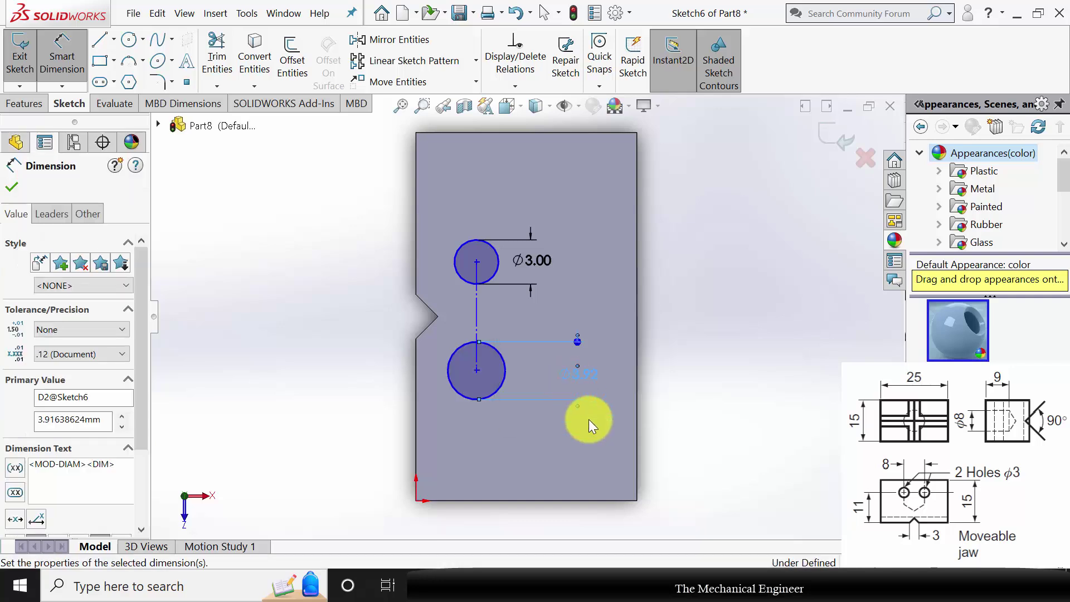
# - Set the distance between the construction line and the notched edge to 11 mm
pyautogui.click(477, 316)
pyautogui.click(415, 392)
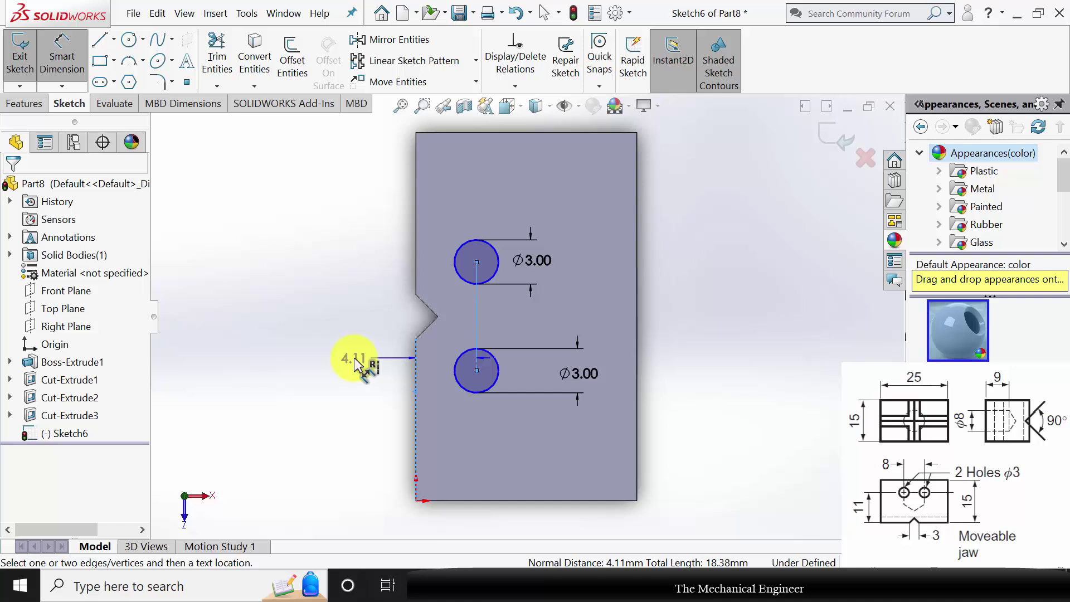
pyautogui.click(354, 357)
pyautogui.write('11.00mm')
pyautogui.press('Return')
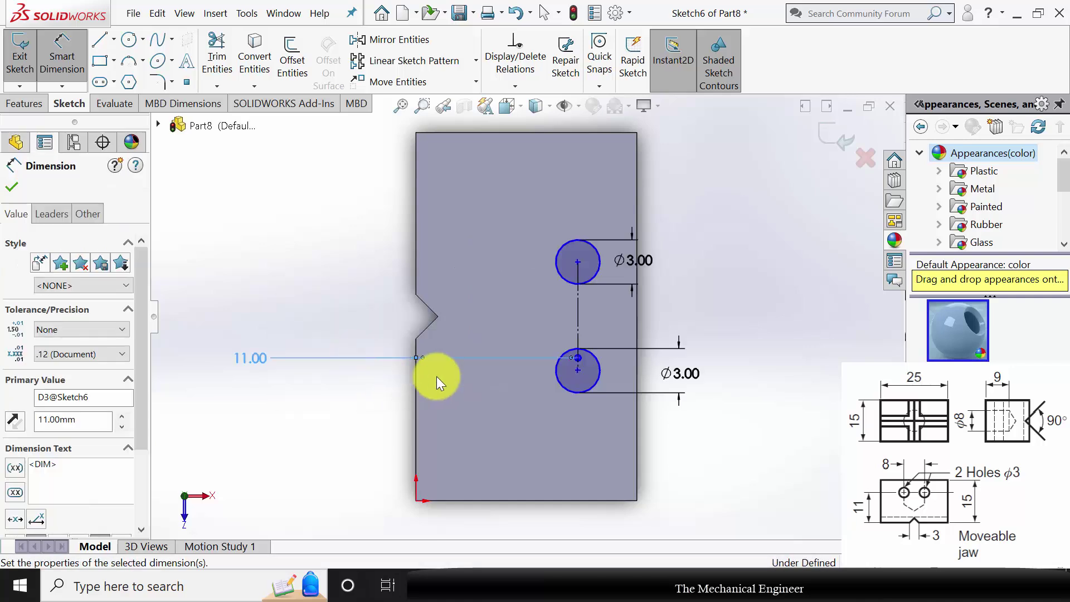
# - Set the distance between the upper circle's centre and the V-groove's apex to 4 mm
pyautogui.scroll(-1, 490, 317)
pyautogui.scroll(-1, 571, 315)
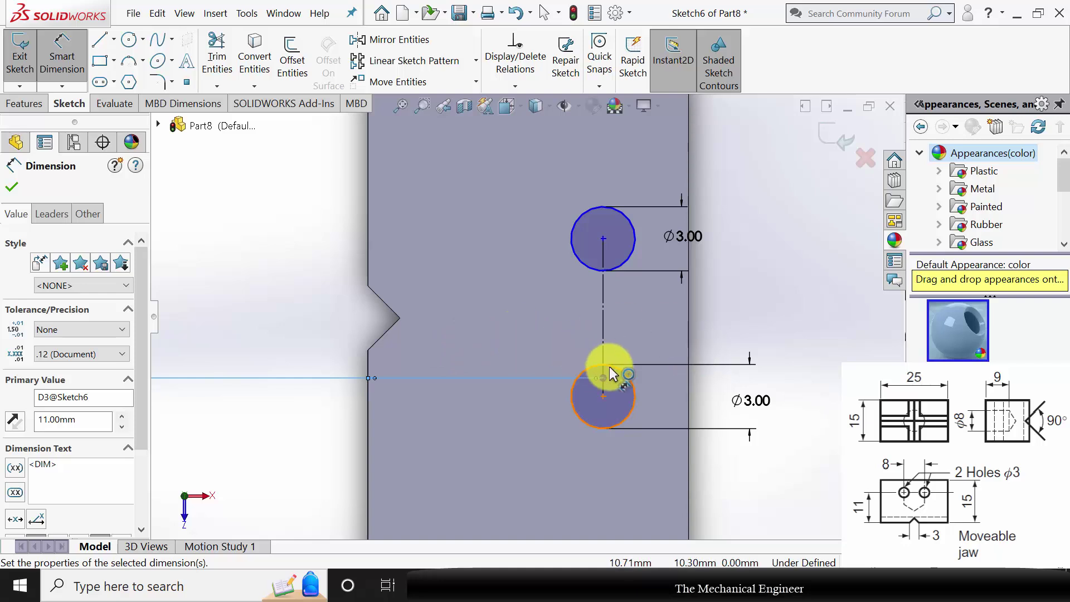
pyautogui.click(603, 239)
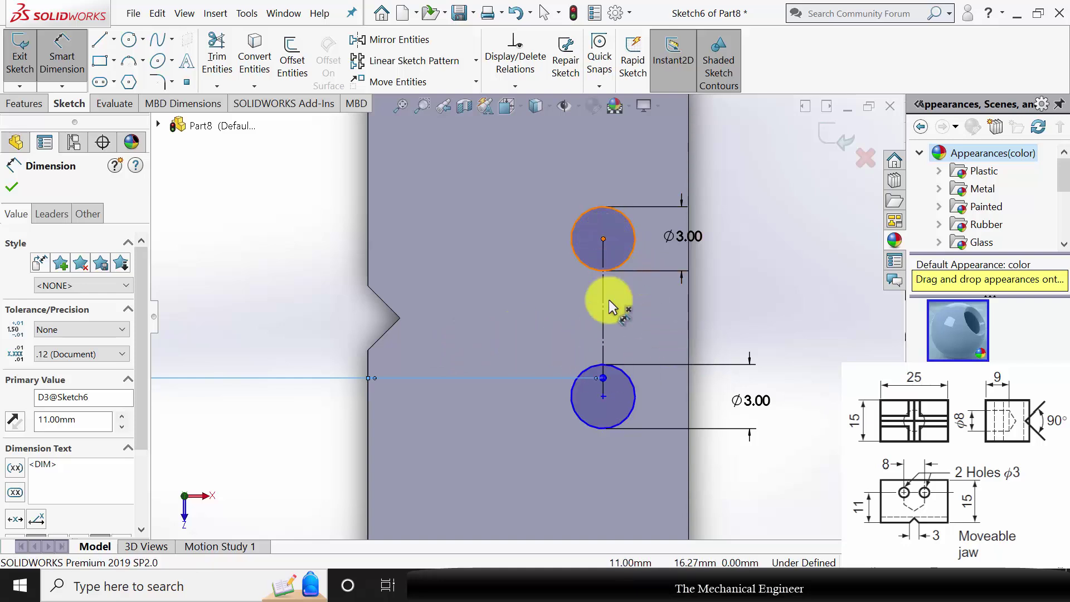
pyautogui.click(400, 319)
pyautogui.click(753, 306)
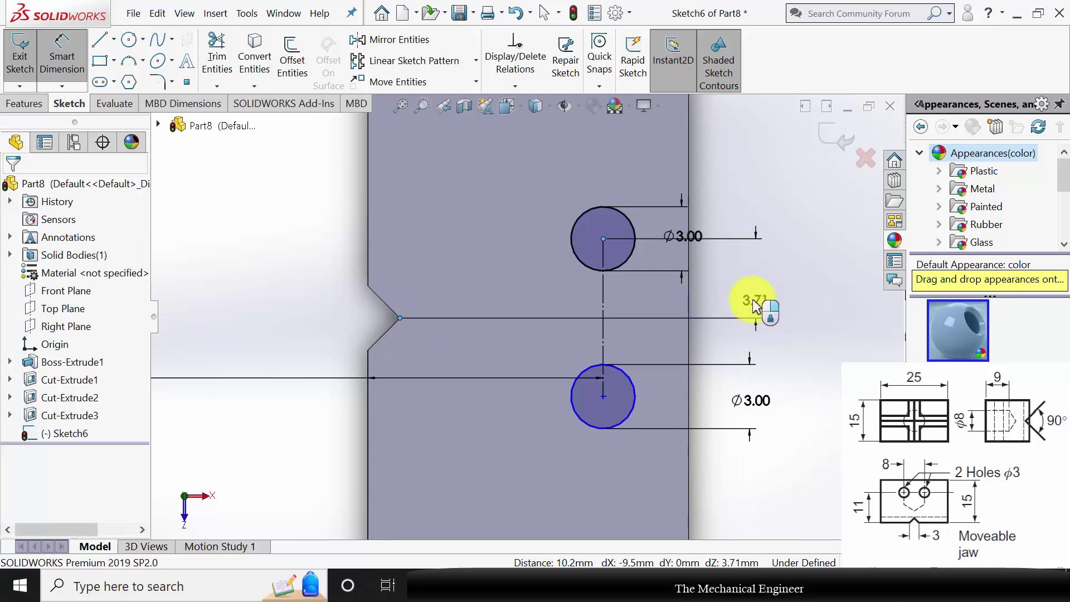
pyautogui.write('4')
pyautogui.press('Return')
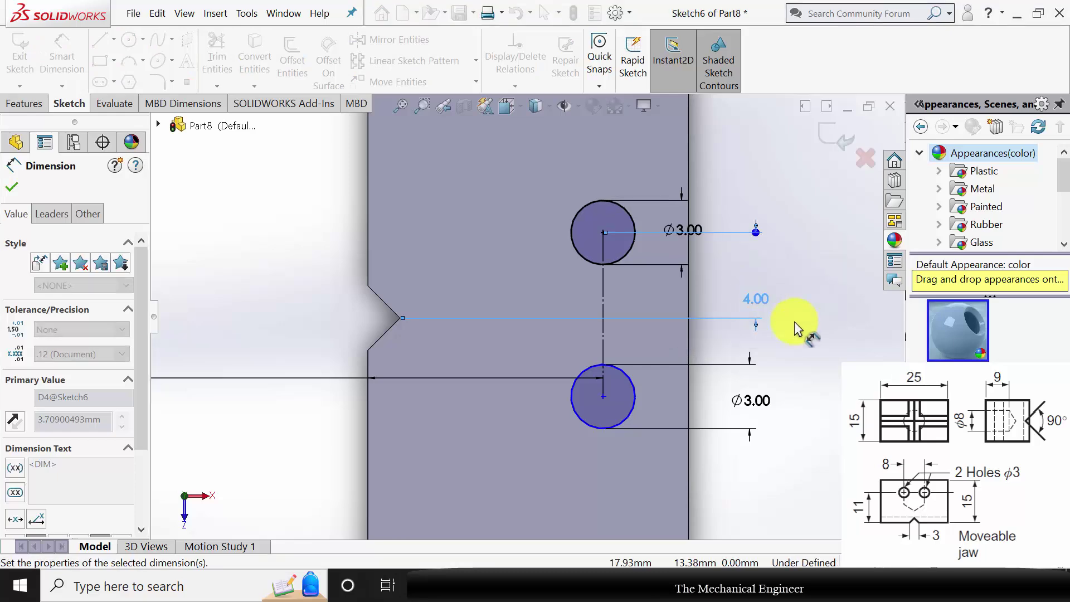
pyautogui.press('Escape')
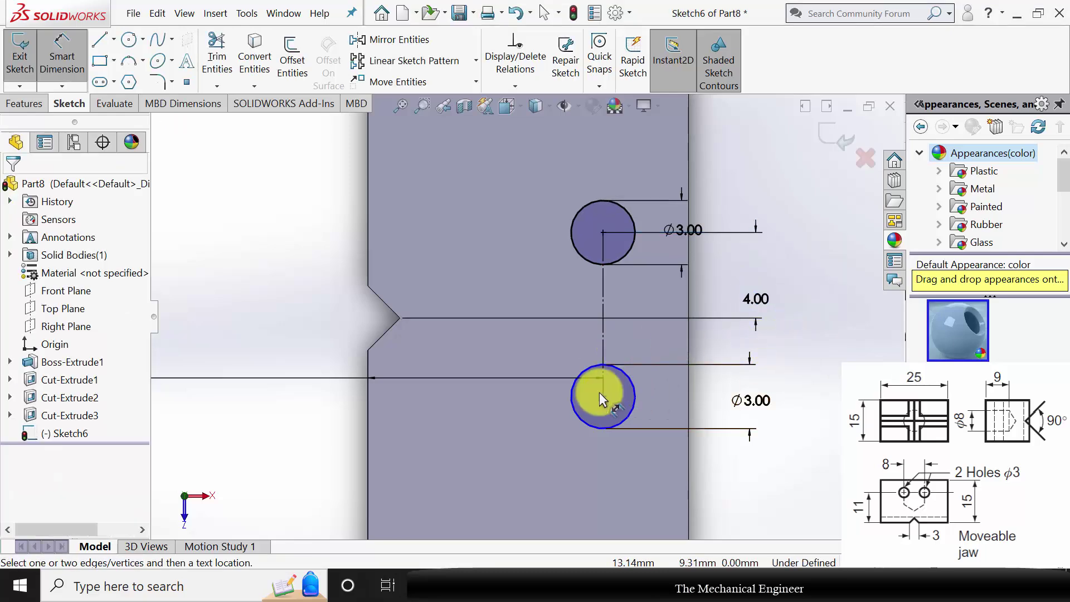
# - Set the construction line's length to 8 mm to fix the spacing between the circle centres
pyautogui.click(605, 357)
pyautogui.click(799, 336)
pyautogui.write('8')
pyautogui.press('Return')
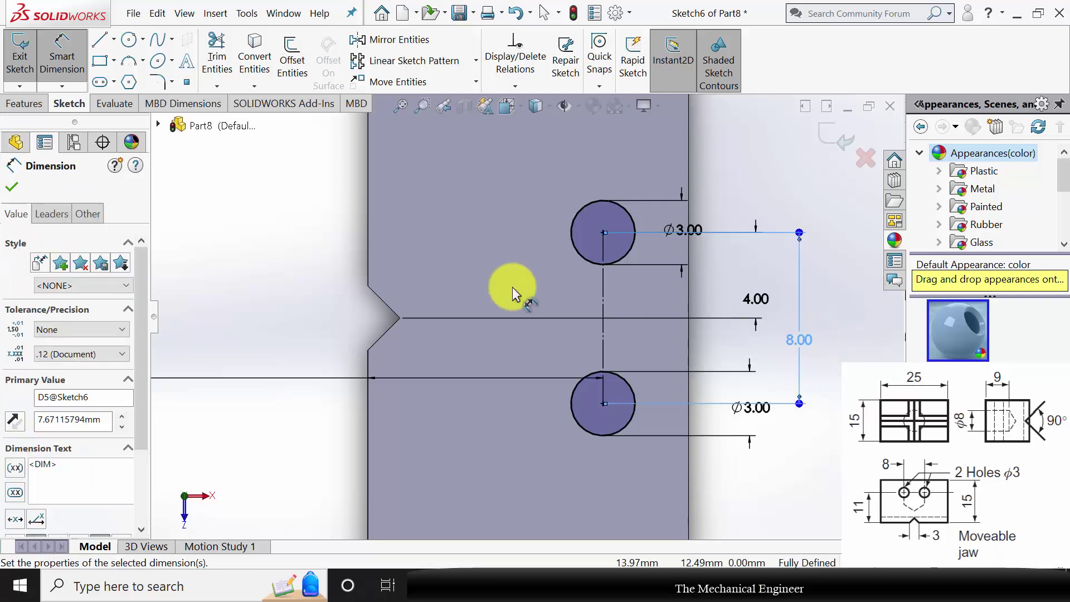
# - Cut-extrude both 3 mm circles Through All to make the two holes in the jaw
pyautogui.click(25, 104)
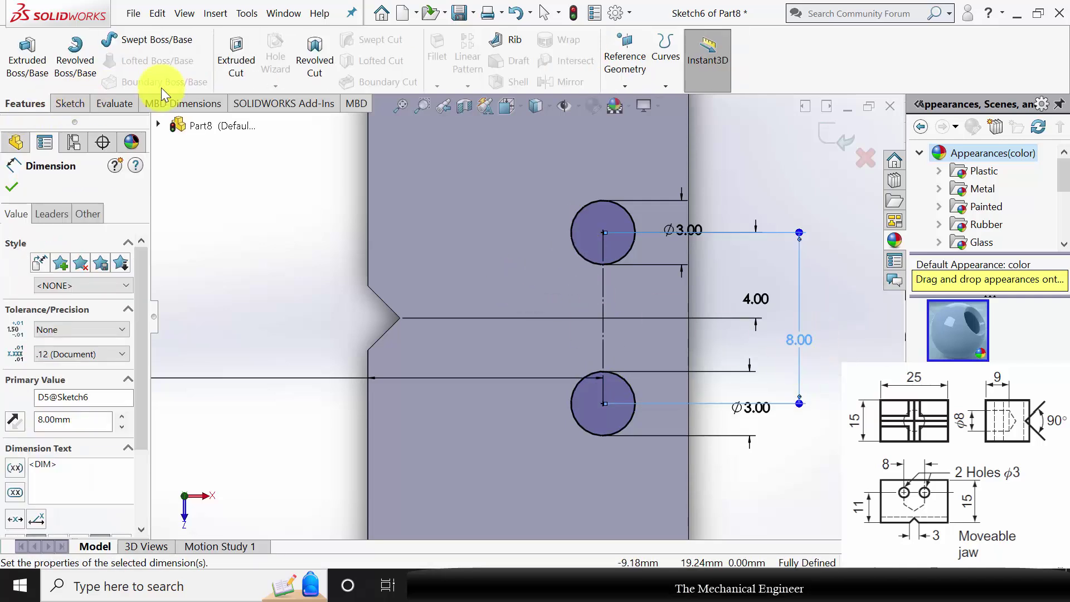
pyautogui.click(237, 55)
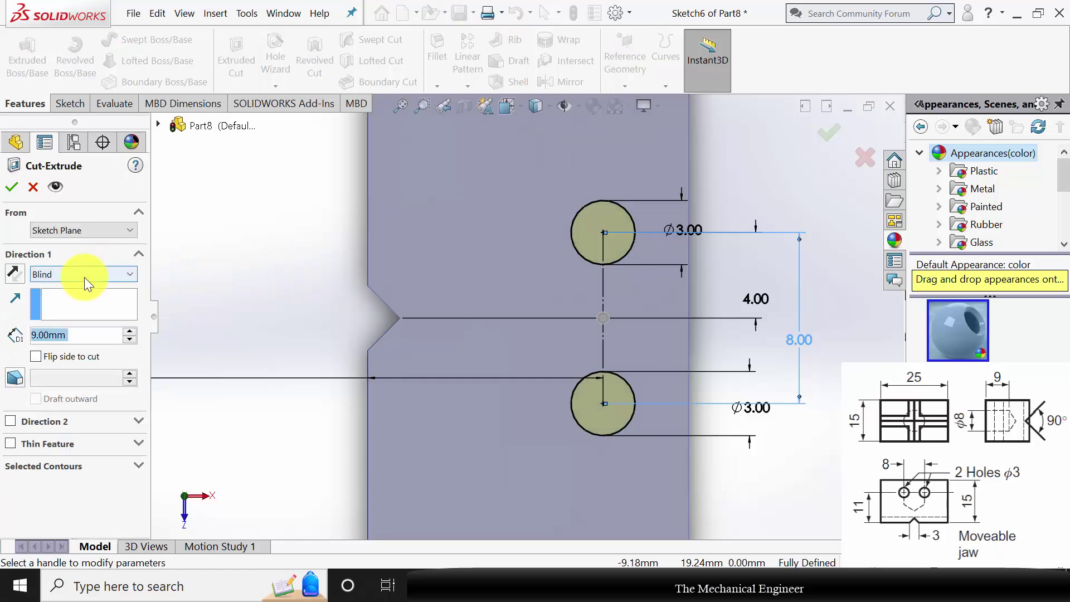
pyautogui.click(85, 276)
pyautogui.click(84, 298)
pyautogui.click(11, 186)
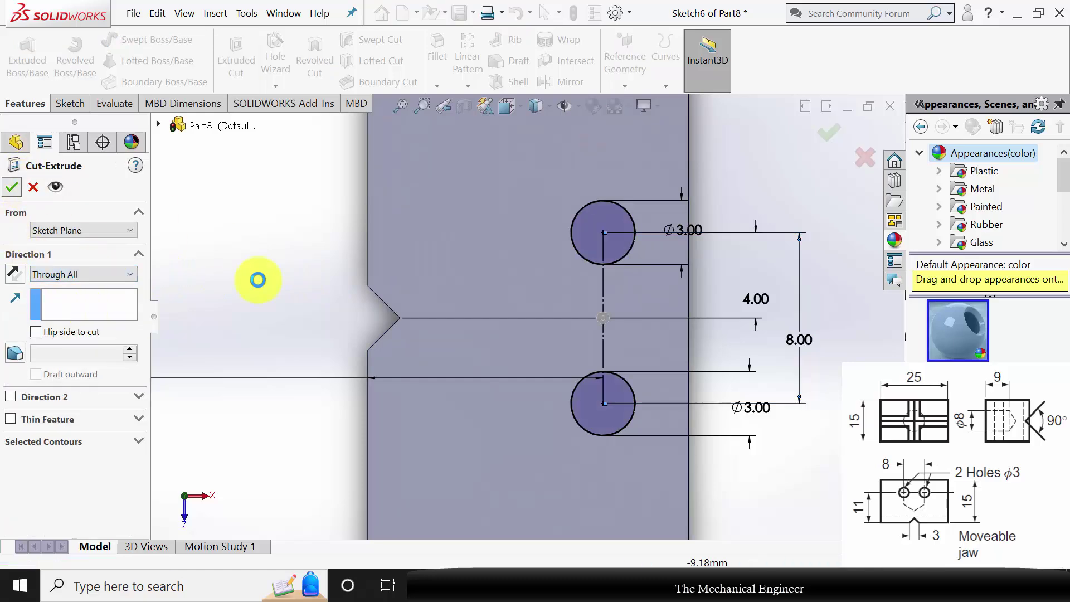
pyautogui.scroll(5, 465, 370)
pyautogui.moveTo(506, 277); pyautogui.dragTo(429, 223, button='middle')
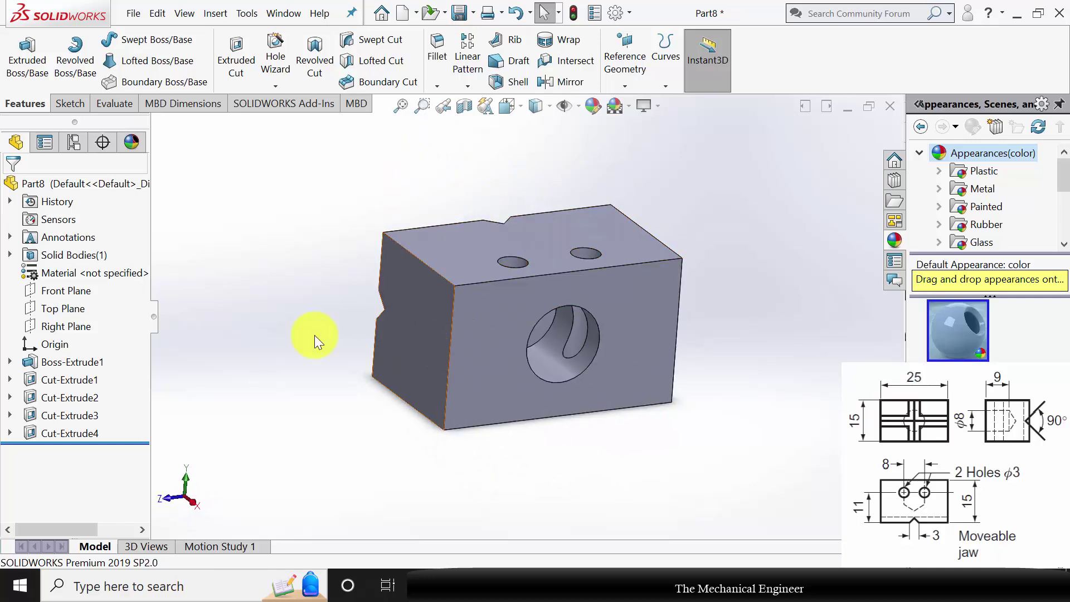
# - Apply a dark teal colour to the whole jaw part
pyautogui.click(592, 106)
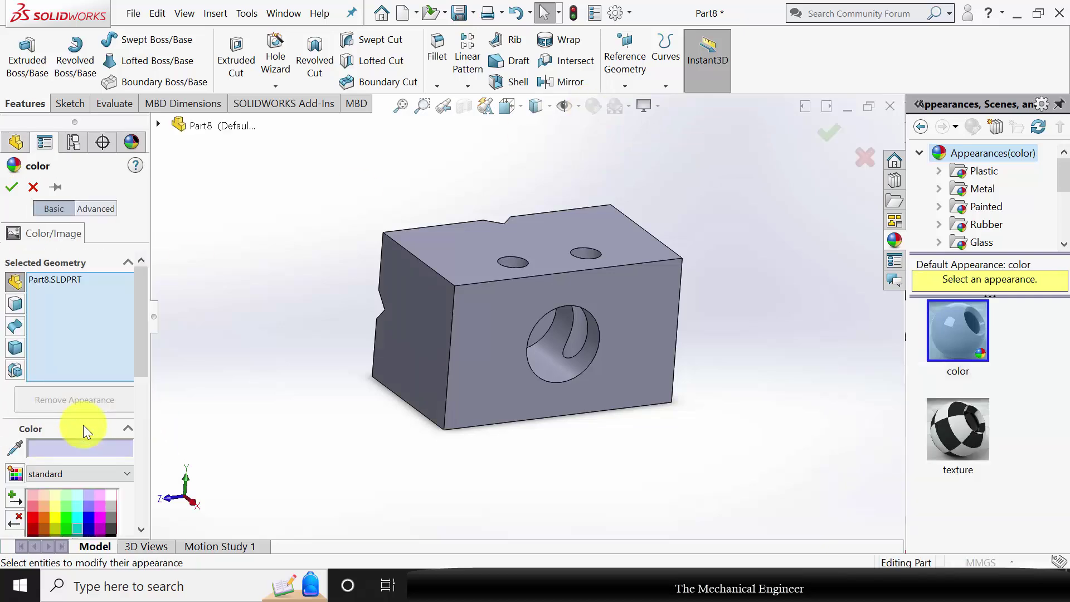
pyautogui.scroll(-2, 113, 407)
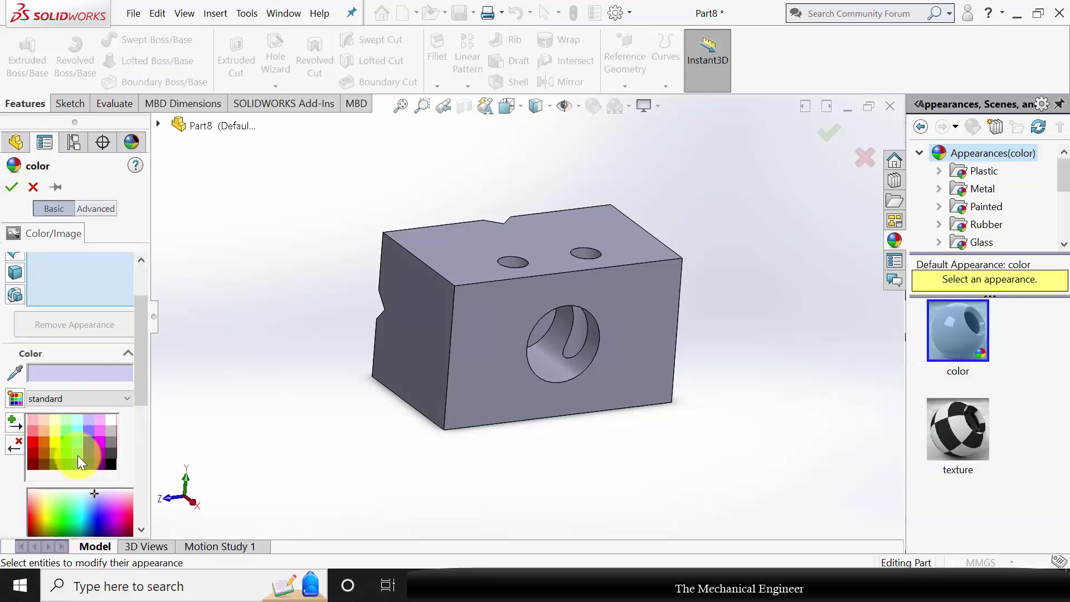
pyautogui.click(78, 455)
pyautogui.click(10, 187)
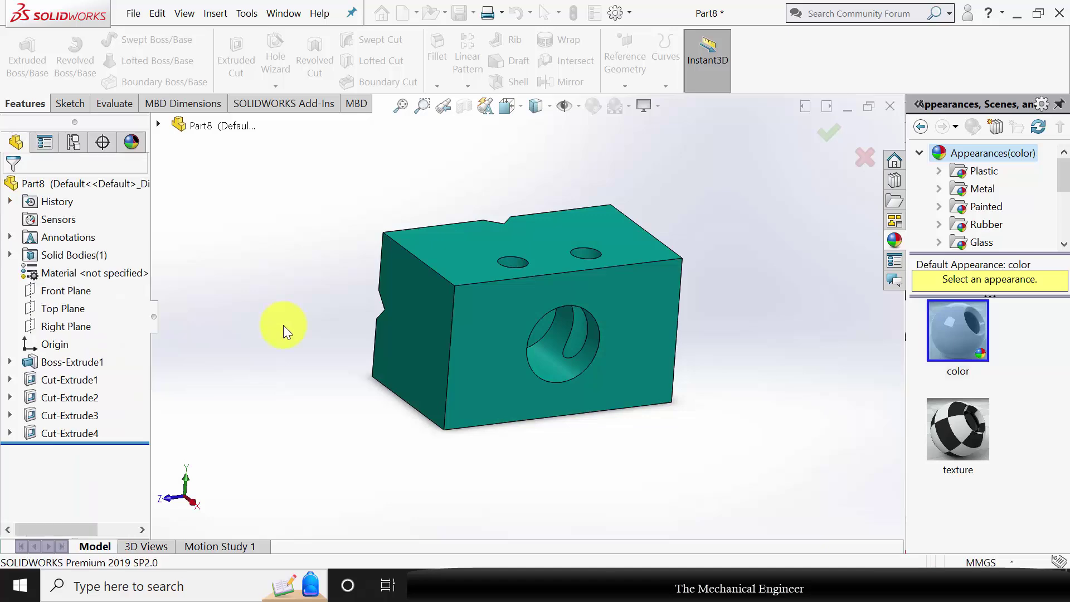
# - Save the jaw part under the file name 3 and close it
pyautogui.click(460, 14)
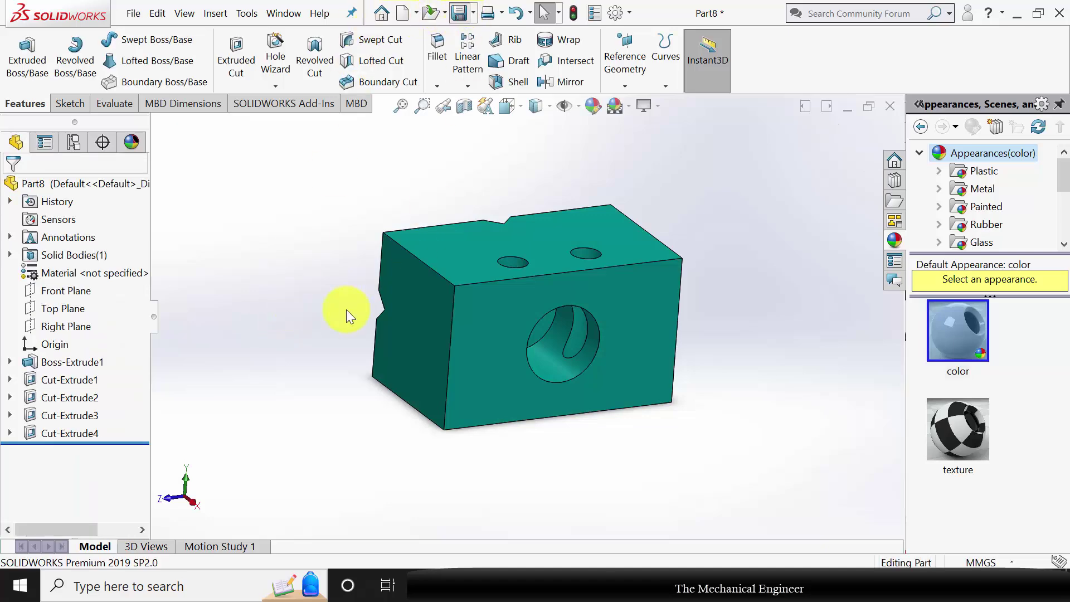
pyautogui.write('3')
pyautogui.press('Return')
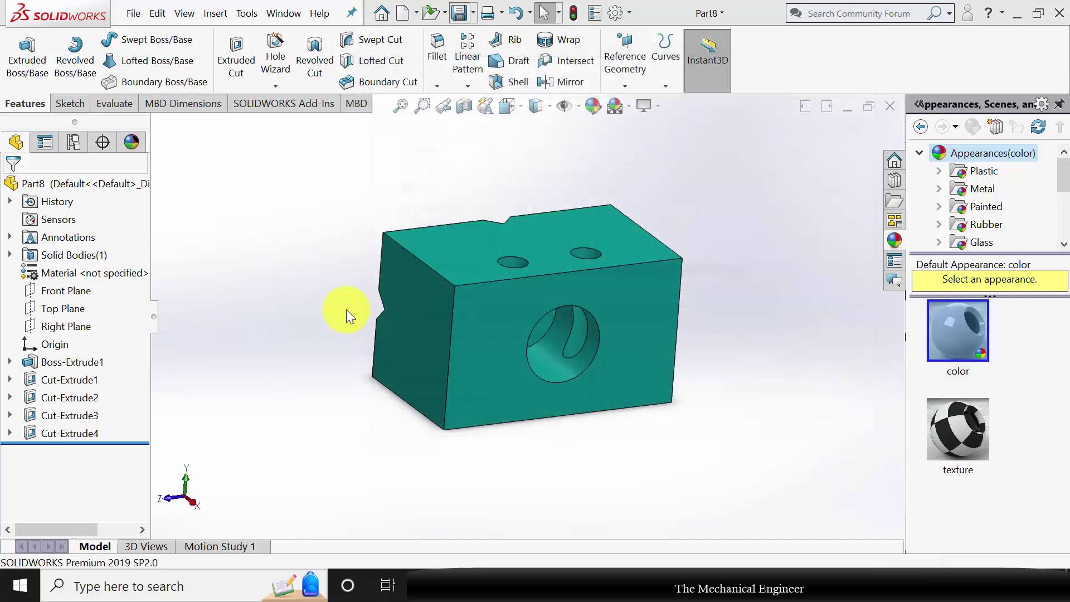
pyautogui.click(890, 106)
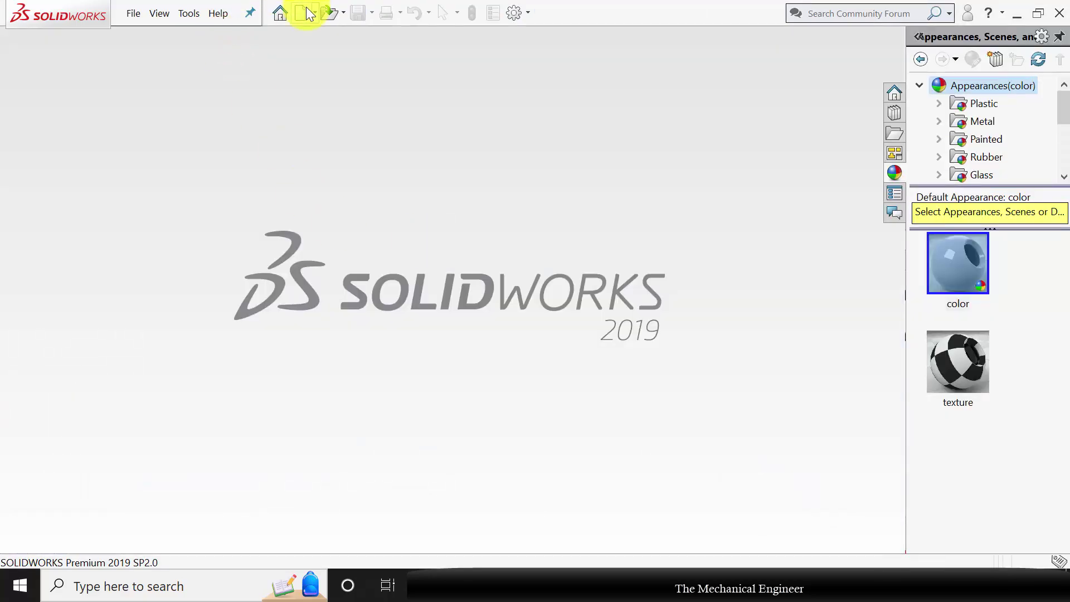
# - Create a new part and sketch a circle about 61 mm in diameter on the Top Plane, centred on the origin
pyautogui.click(308, 14)
pyautogui.click(607, 464)
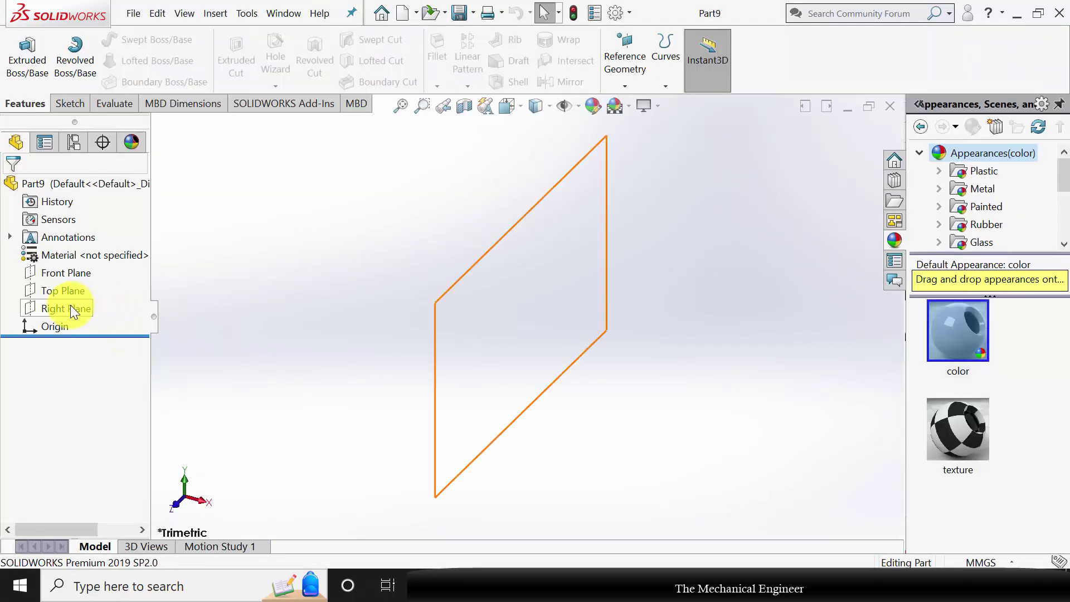
pyautogui.click(66, 292)
pyautogui.click(74, 275)
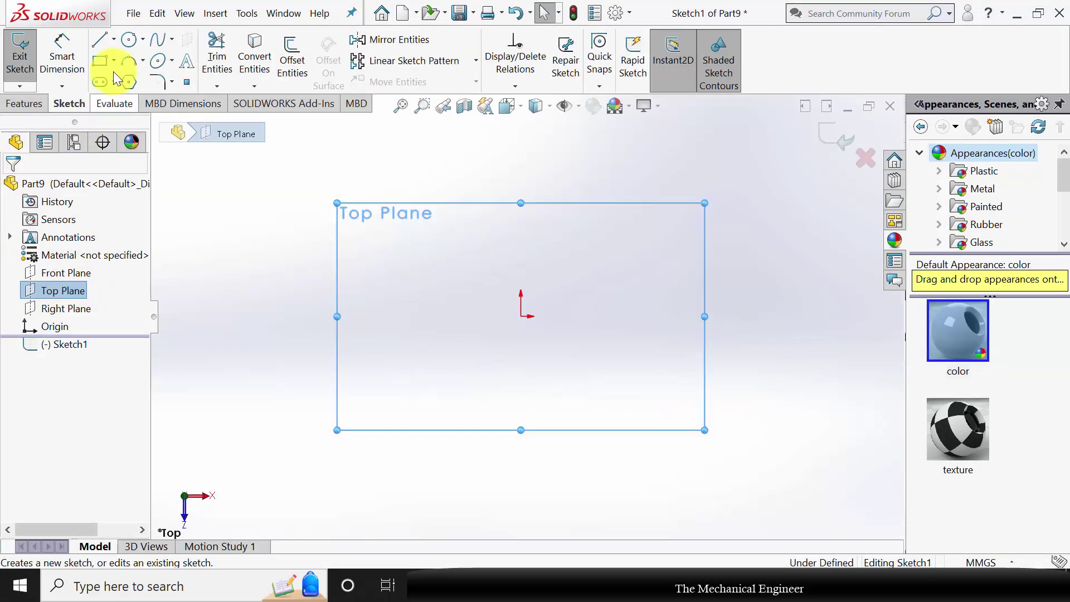
pyautogui.click(128, 40)
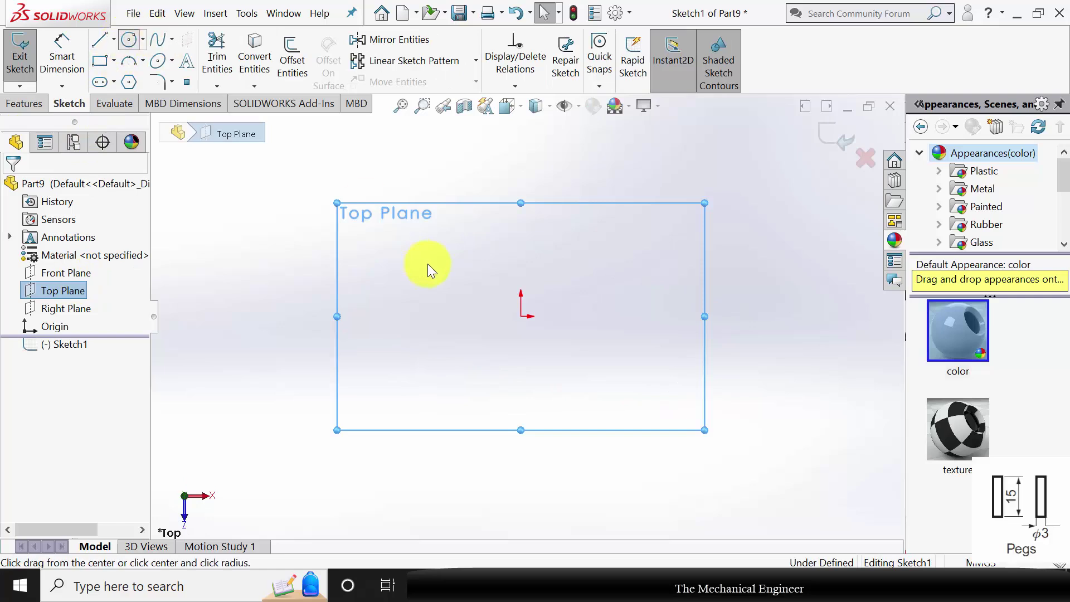
pyautogui.click(520, 316)
pyautogui.click(583, 316)
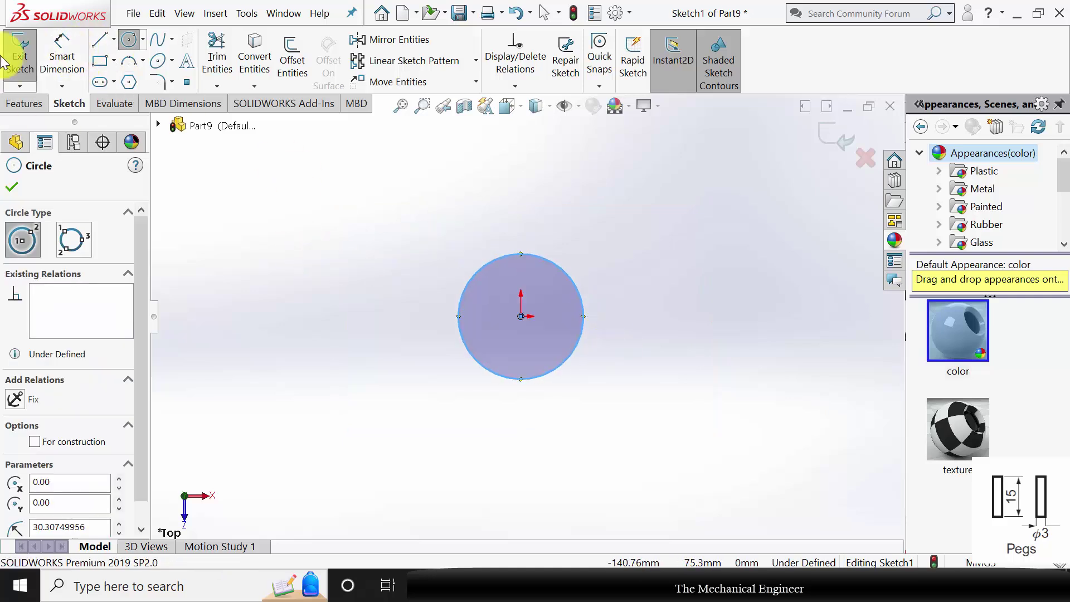
# - Set the circle's diameter to 3 mm
pyautogui.click(62, 49)
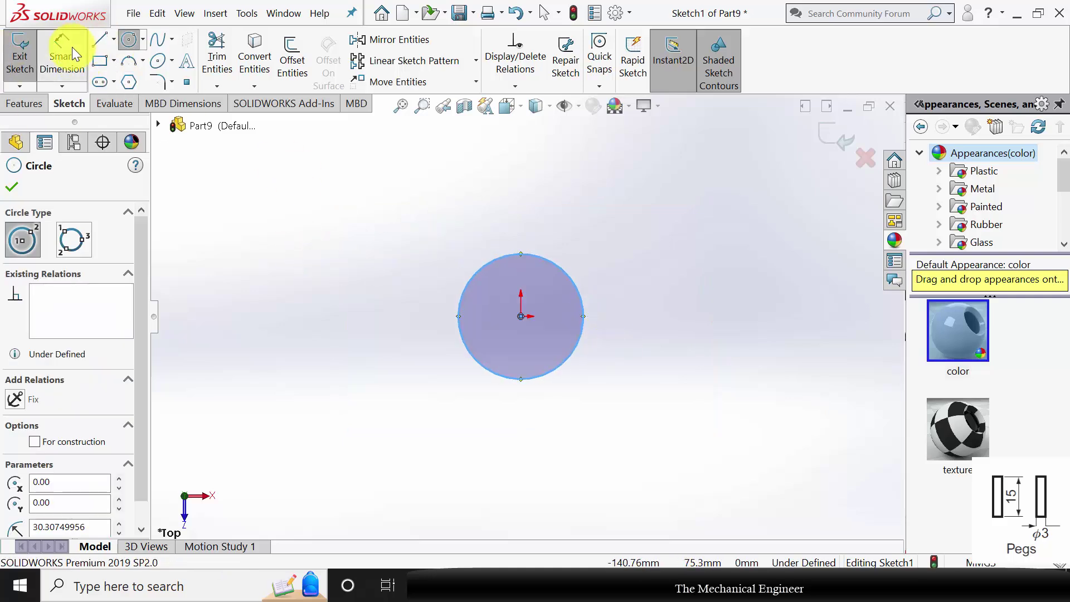
pyautogui.click(669, 322)
pyautogui.write('3')
pyautogui.press('Return')
# - Extrude the 3 mm circle 15 mm to form the peg
pyautogui.click(25, 103)
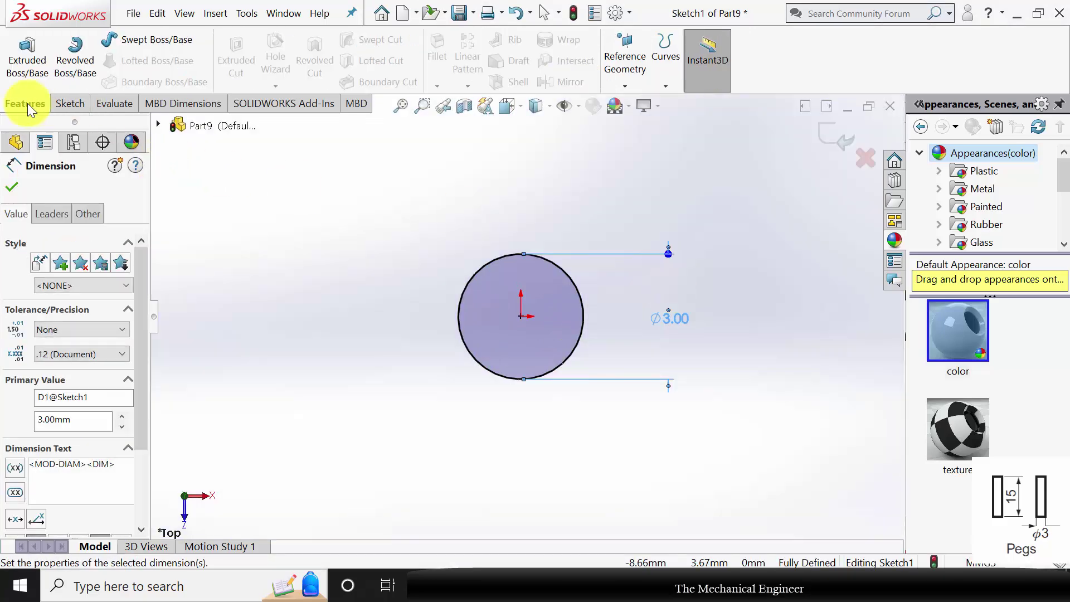
pyautogui.click(31, 71)
pyautogui.write('15')
pyautogui.press('Return')
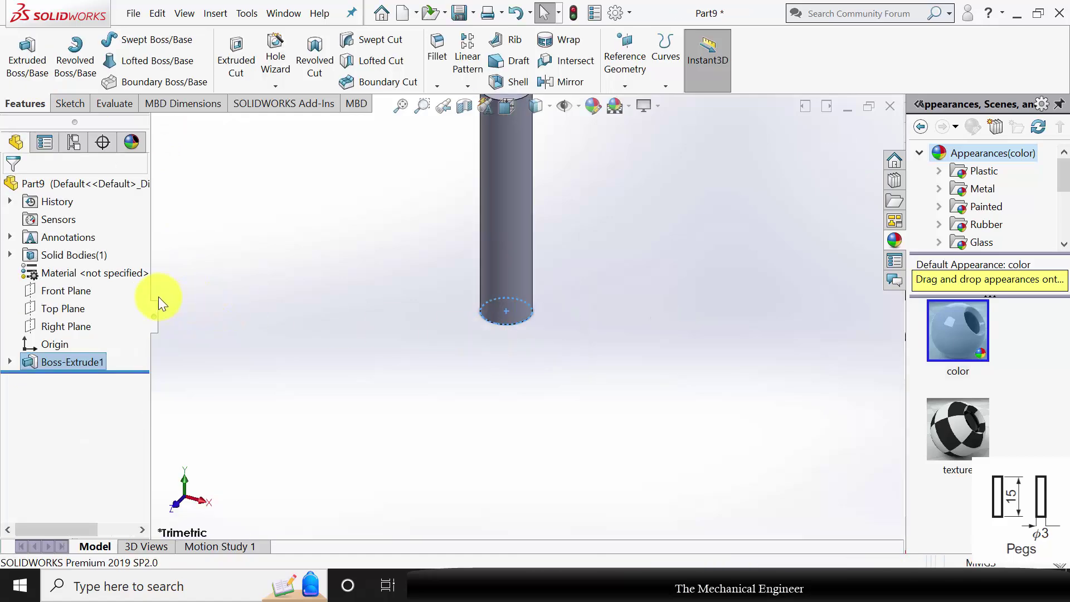
# - Assign Malleable Cast Iron as the peg's material
pyautogui.rightClick(88, 273)
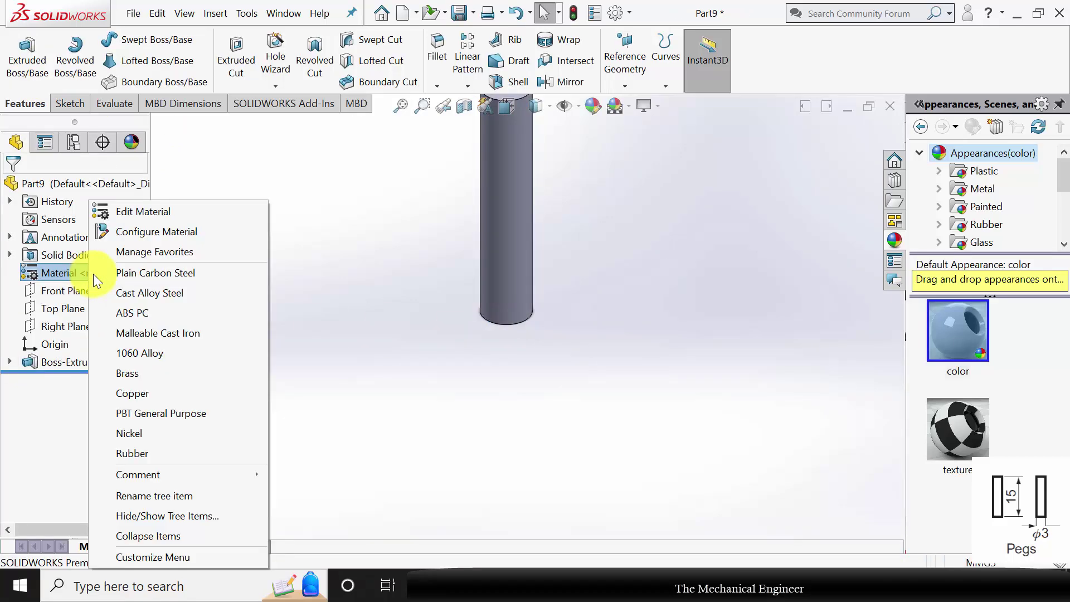
pyautogui.click(190, 333)
pyautogui.press('f')
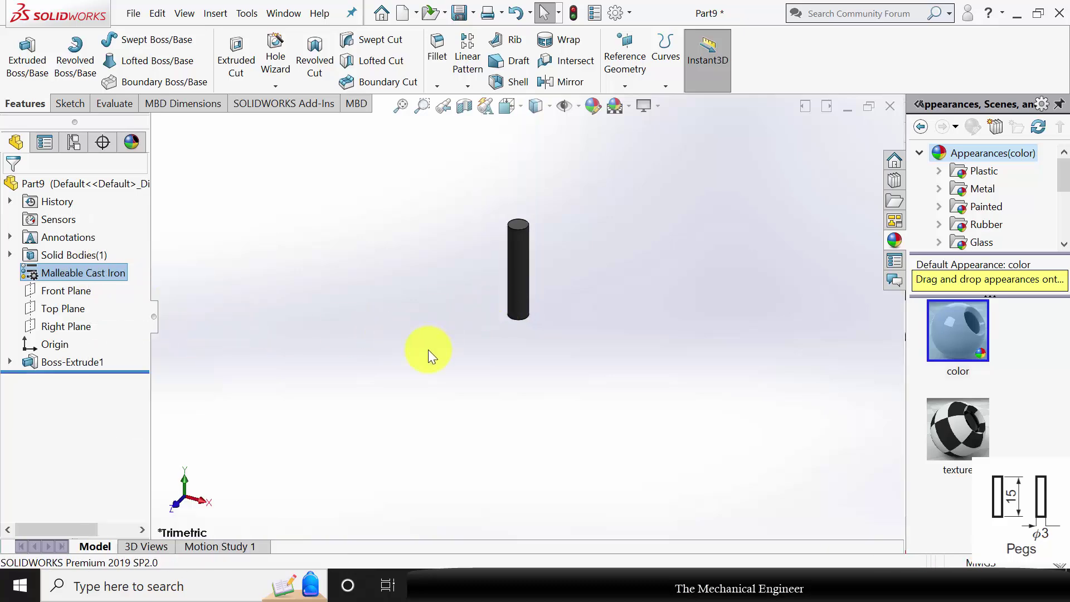
# - Save the peg part under the file name 4 and close it
pyautogui.hotkey('ctrl', 's')
pyautogui.press('Escape')
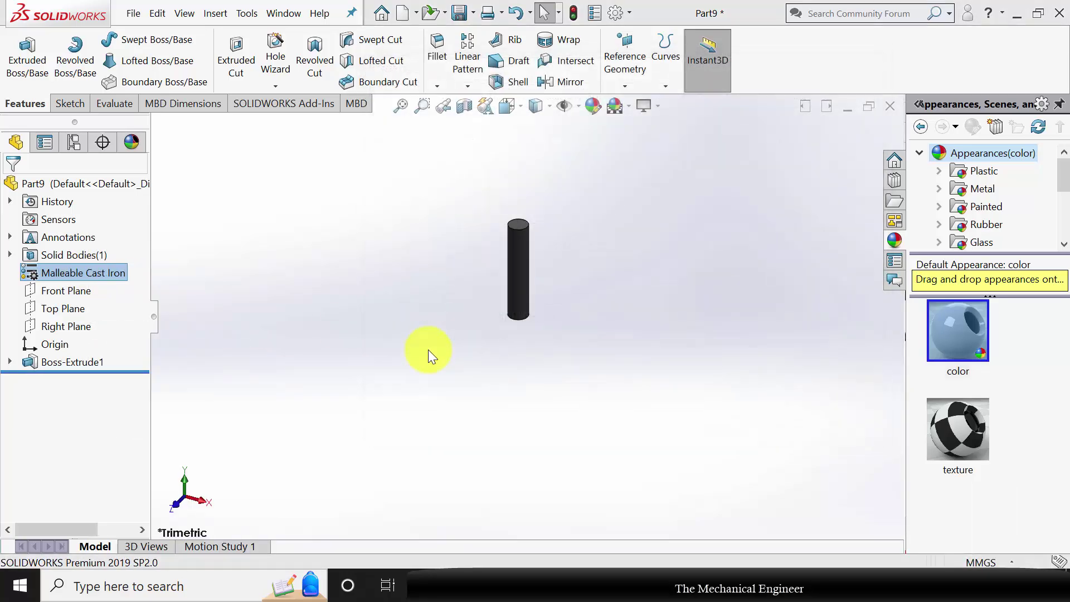
pyautogui.click(890, 110)
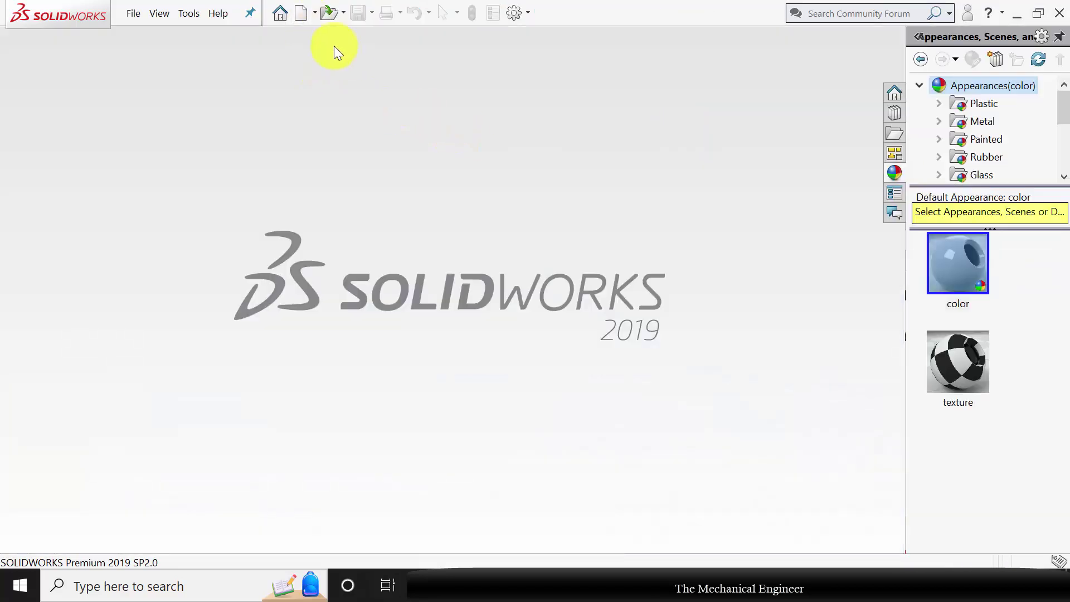
# - Create a new assembly and place part 1, the vice body, as its first component
pyautogui.click(300, 14)
pyautogui.click(473, 266)
pyautogui.click(624, 465)
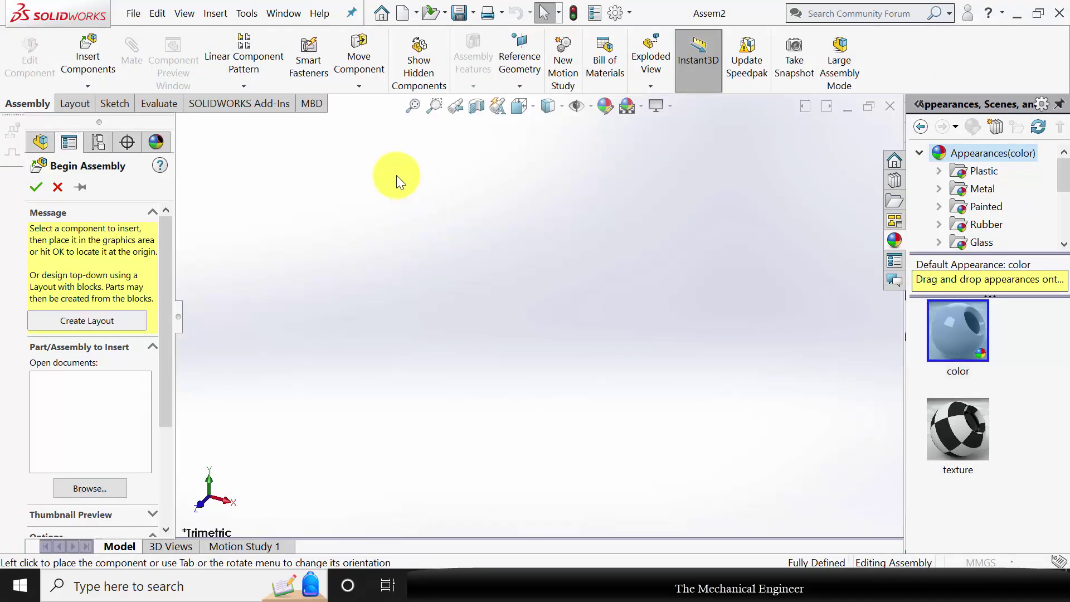
pyautogui.click(242, 140)
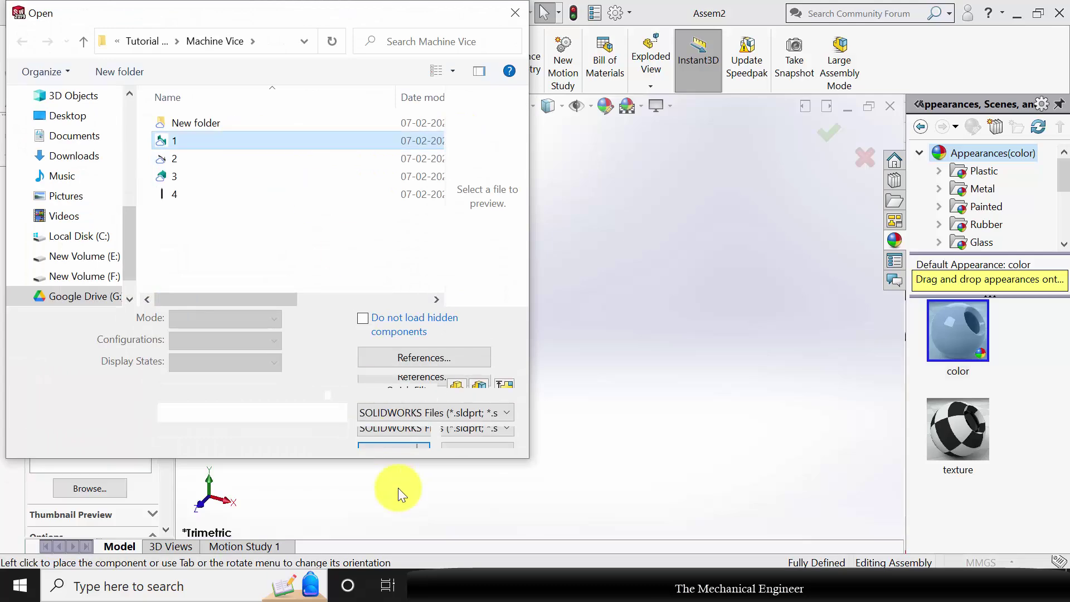
pyautogui.click(390, 423)
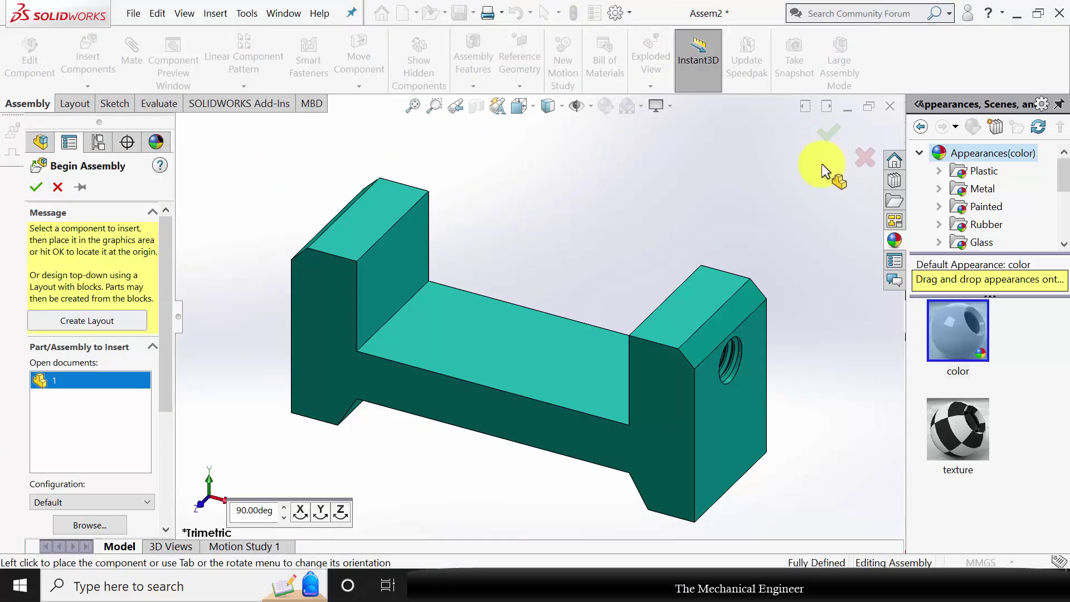
pyautogui.click(822, 162)
# - Insert part 2, the clamping screw, into the assembly in front of the vice body
pyautogui.click(103, 59)
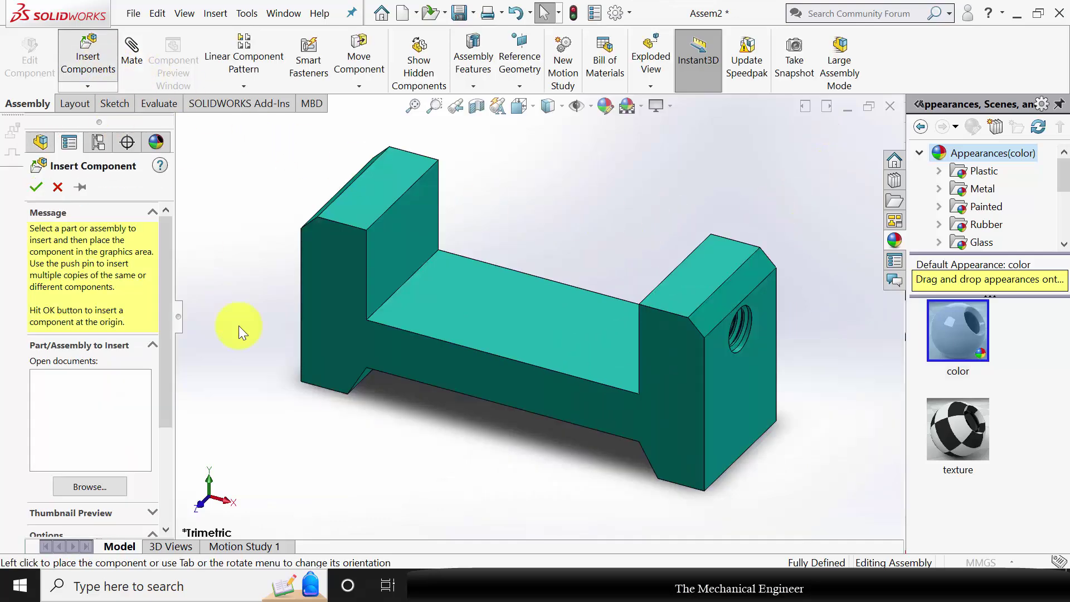
pyautogui.click(196, 159)
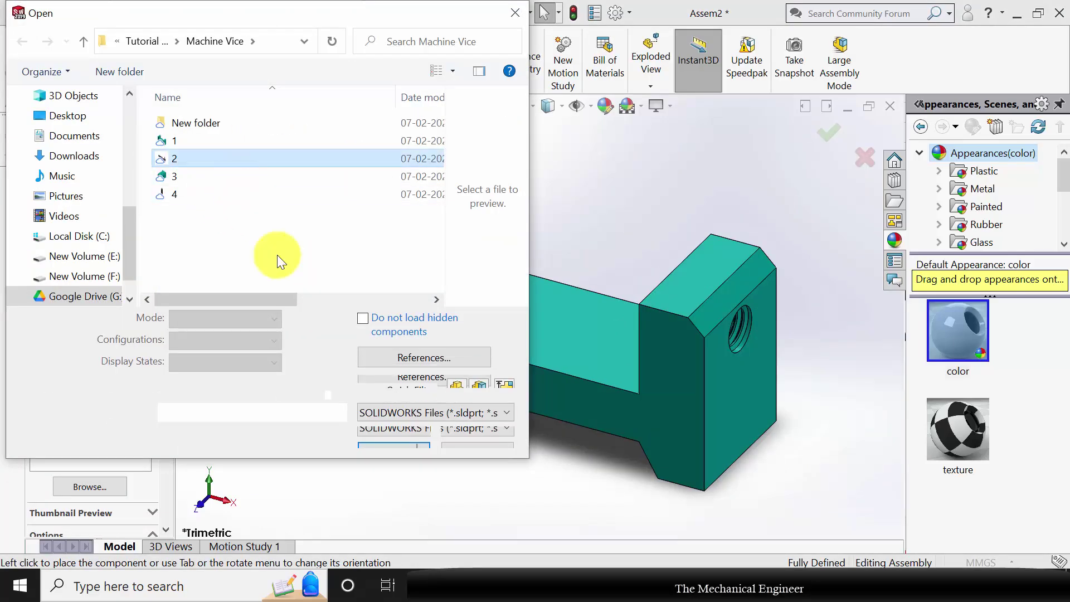
pyautogui.click(382, 425)
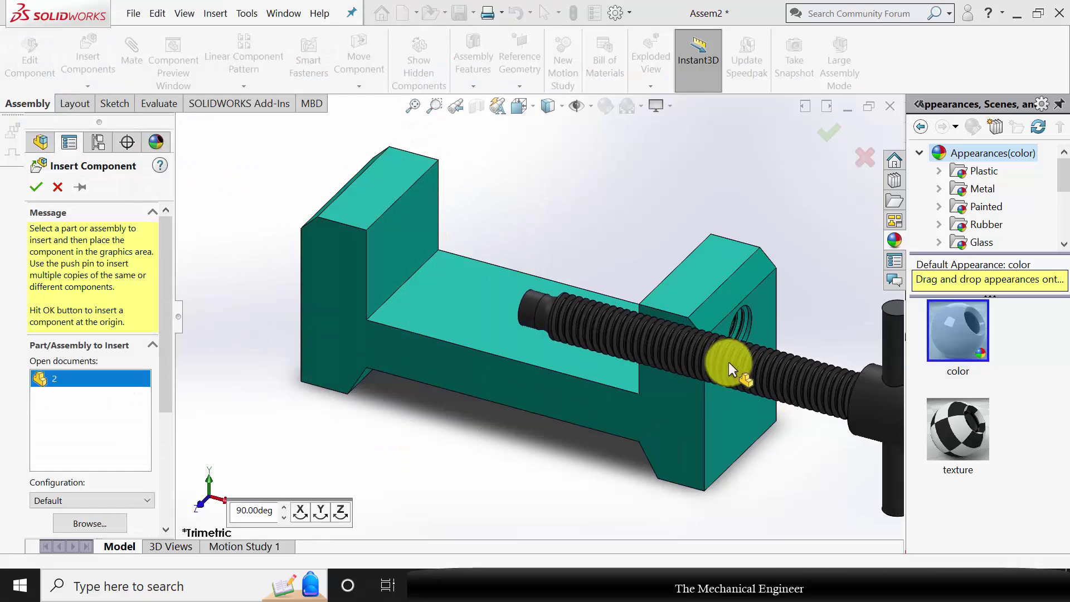
pyautogui.click(714, 407)
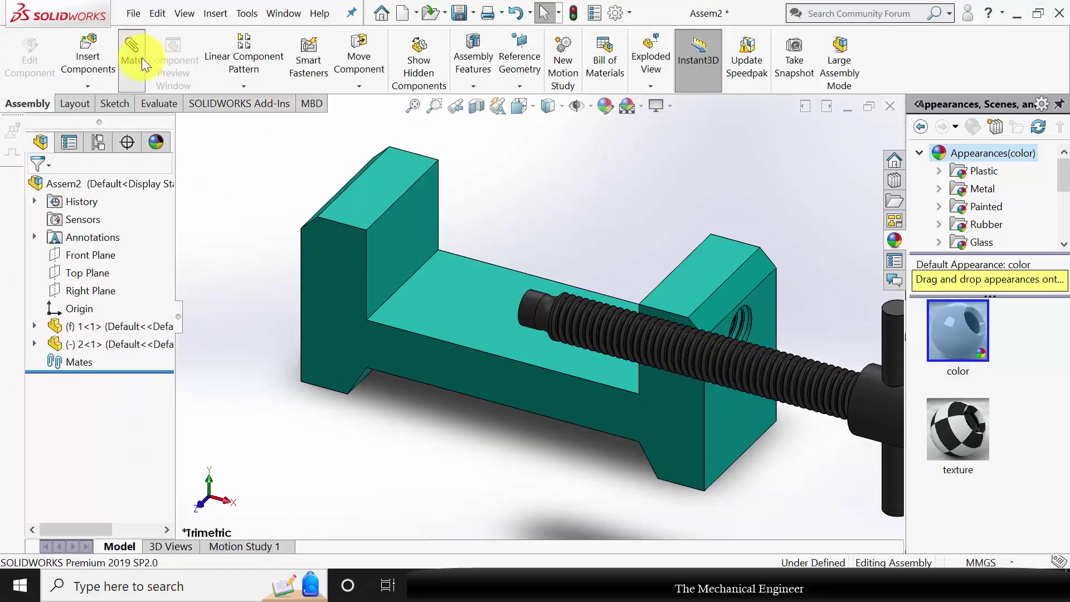
# - Mate the screw's tip concentric with the body's threaded hole and slide the screw through into the vice opening
pyautogui.click(530, 312)
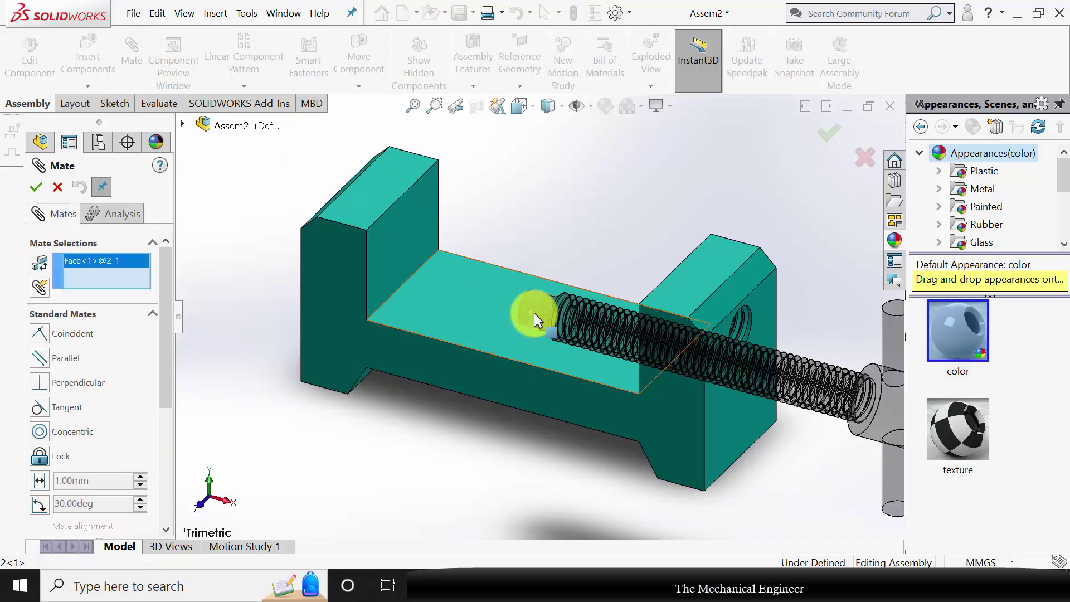
pyautogui.click(746, 312)
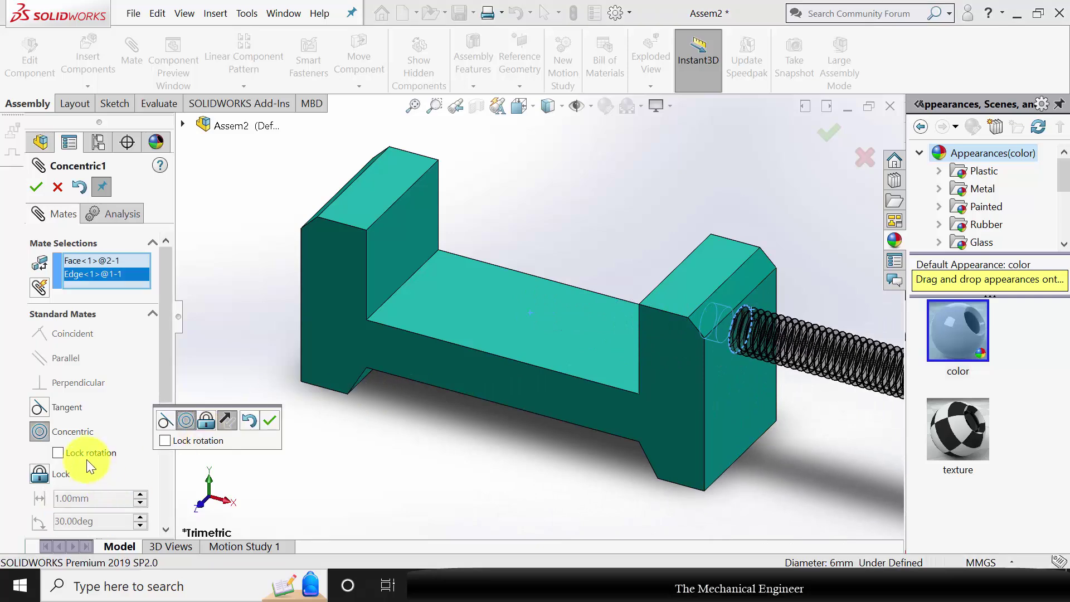
pyautogui.click(38, 184)
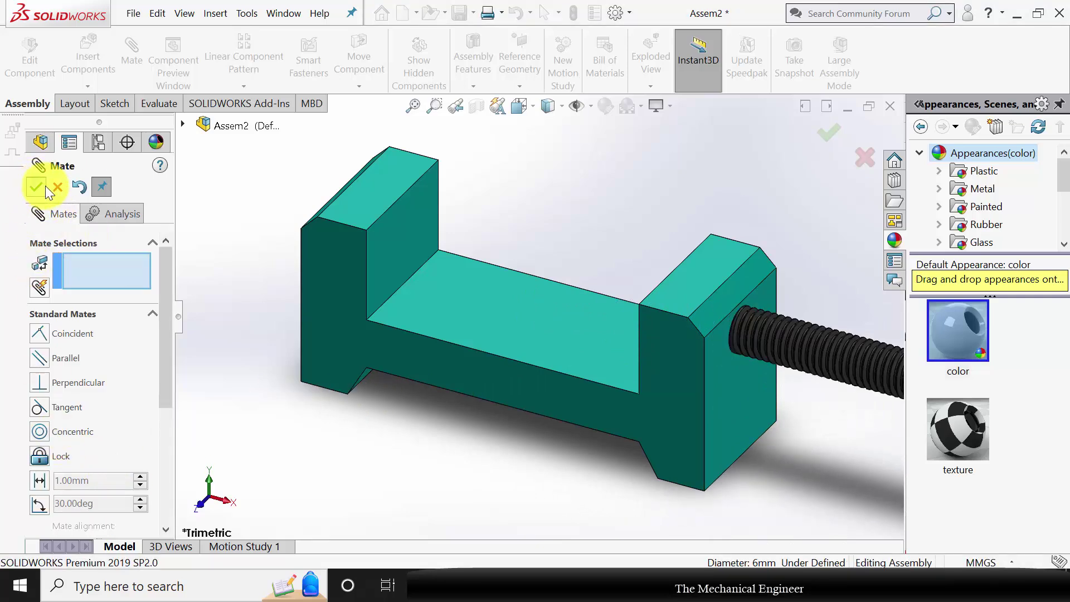
pyautogui.click(37, 186)
pyautogui.click(855, 359)
pyautogui.moveTo(716, 326); pyautogui.dragTo(611, 229)
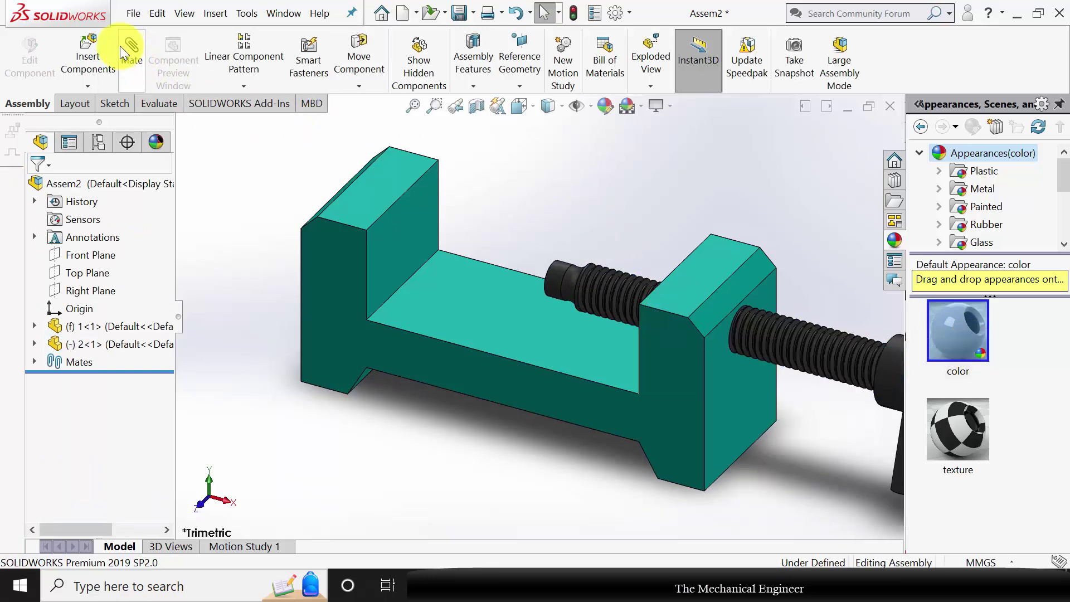
# - Insert part 3, the moveable jaw, and place it between the fixed jaw and the screw tip
pyautogui.click(88, 58)
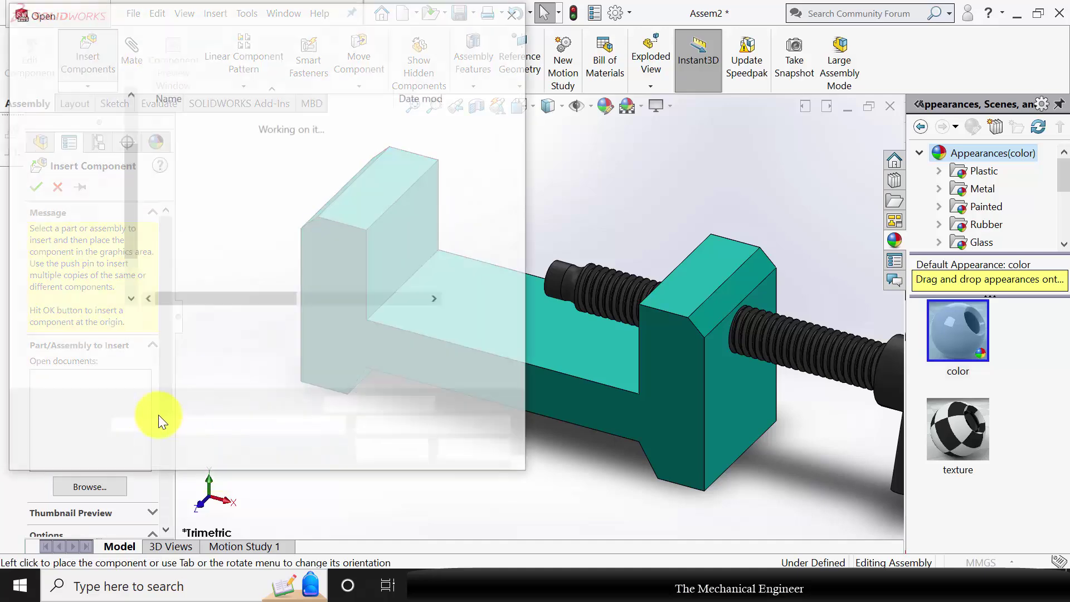
pyautogui.click(189, 175)
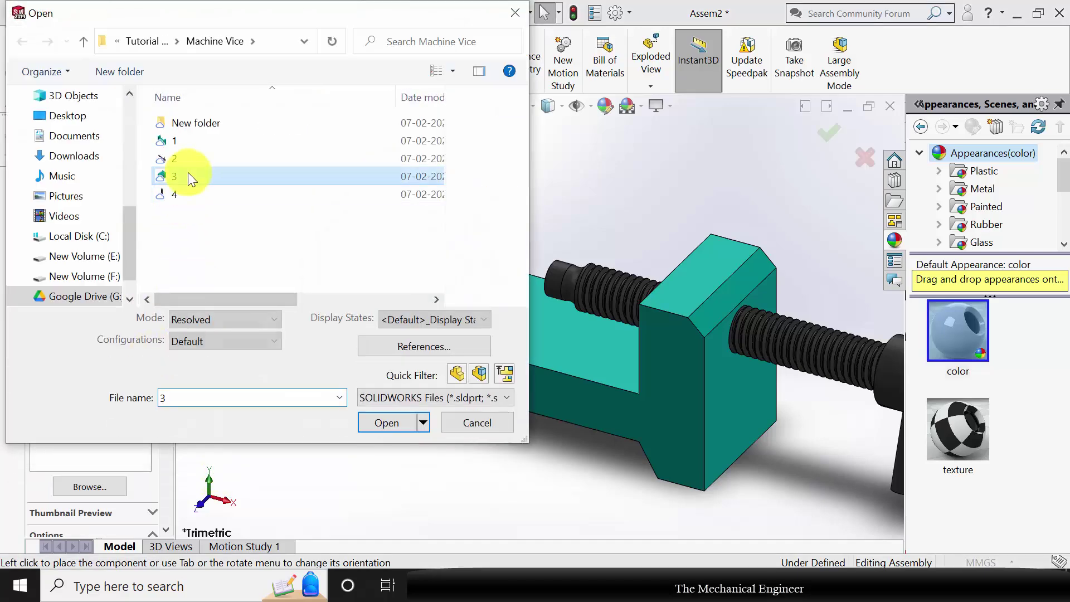
pyautogui.click(379, 420)
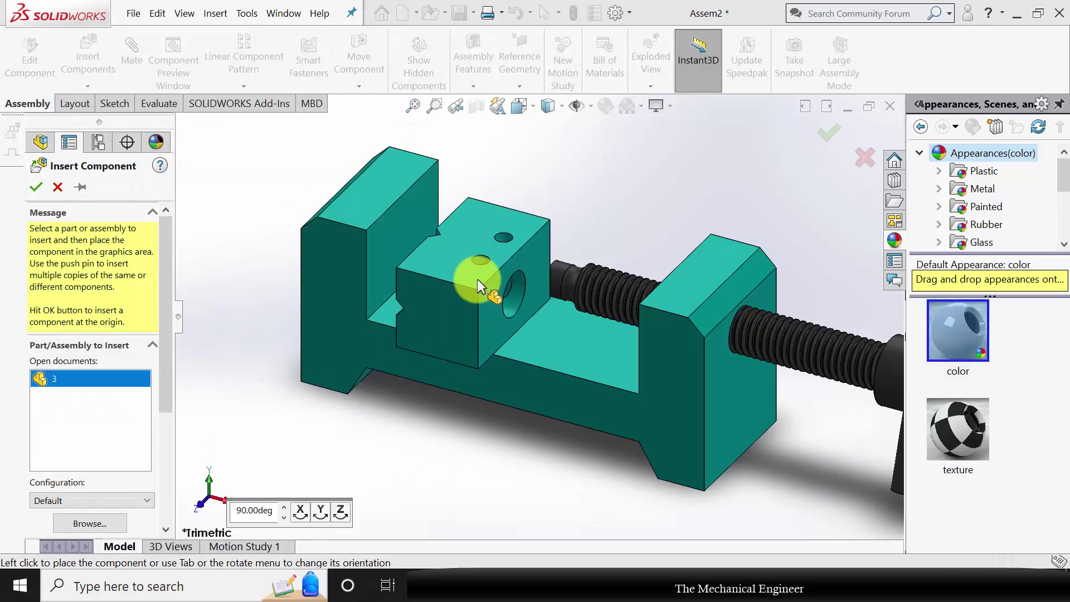
pyautogui.click(520, 288)
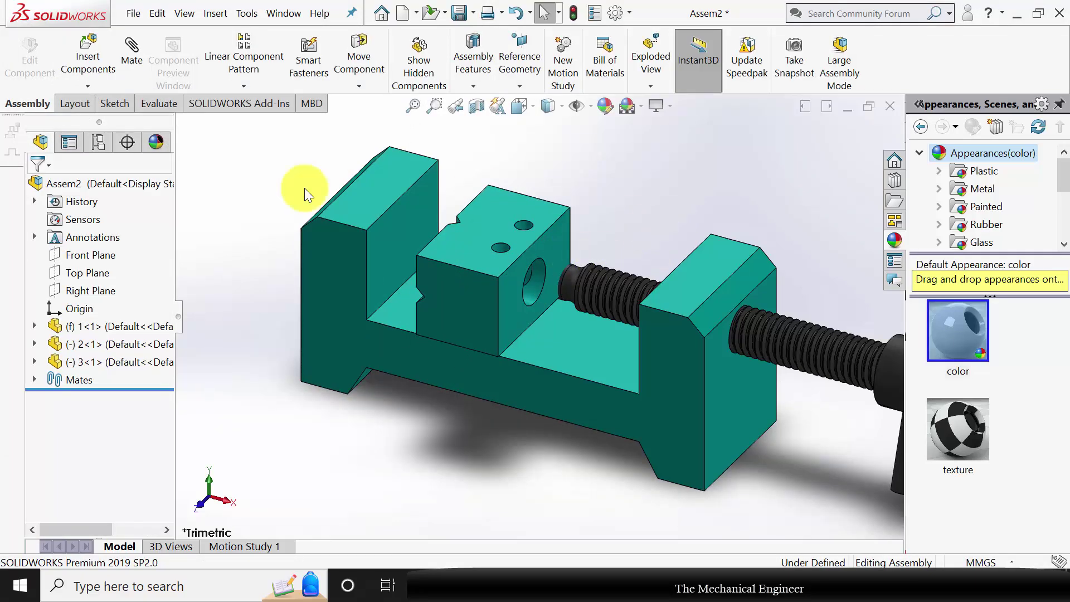
# - Mate the jaw's 8 mm hole edge concentric with the screw tip's circular edge, with rotation locked
pyautogui.click(535, 300)
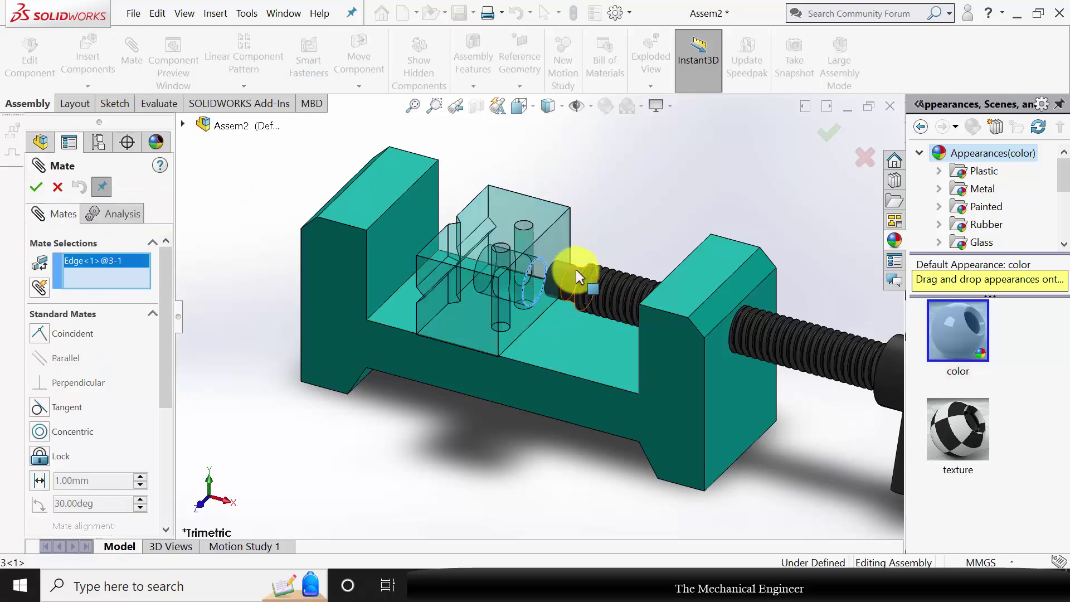
pyautogui.scroll(-5, 576, 269)
pyautogui.moveTo(559, 263); pyautogui.dragTo(703, 347, button='middle')
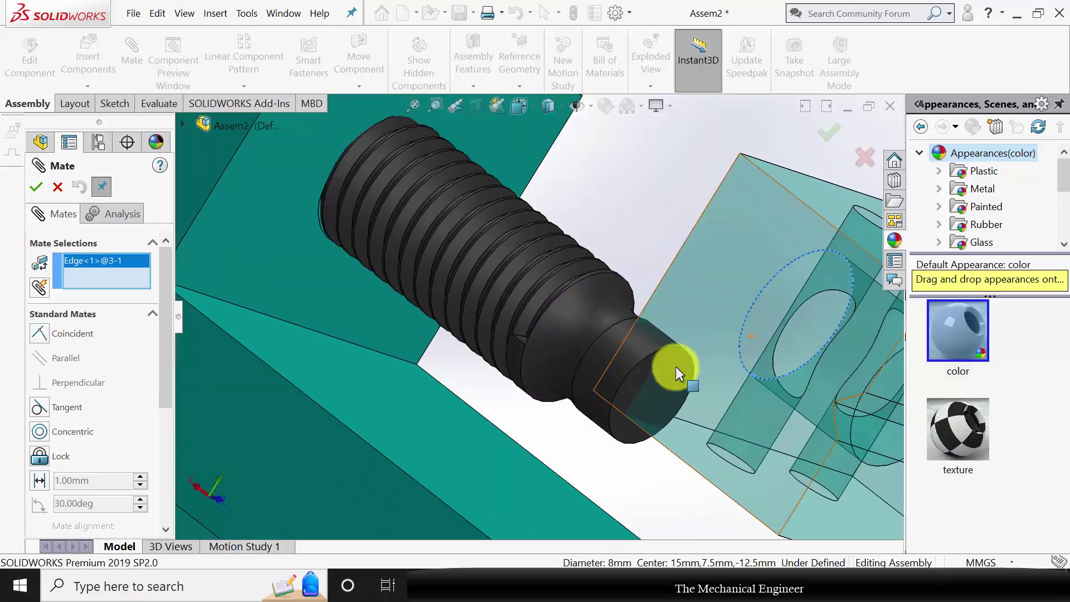
pyautogui.click(620, 383)
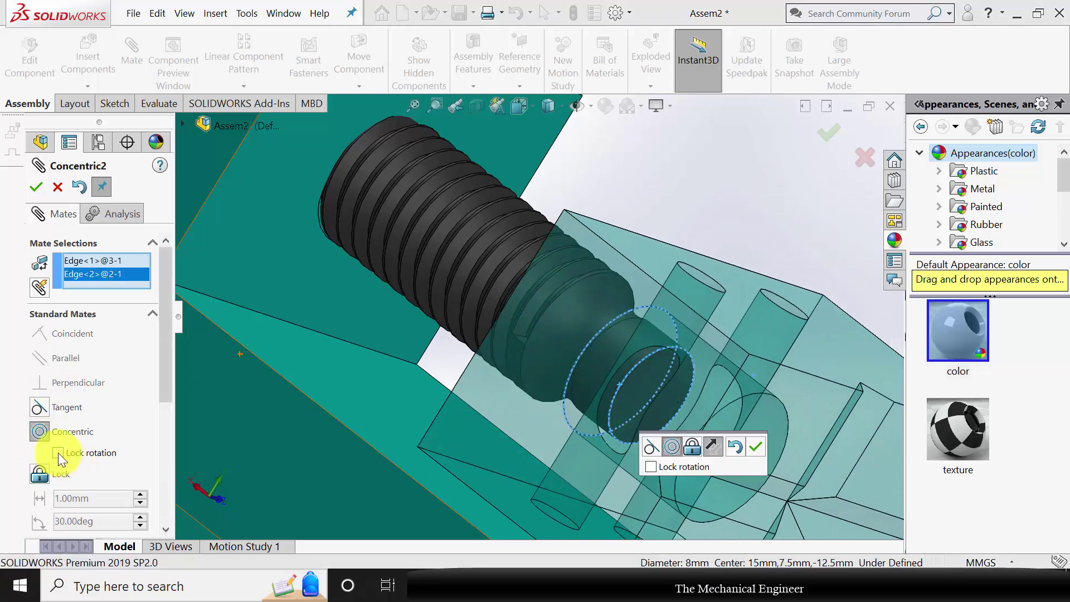
pyautogui.click(58, 452)
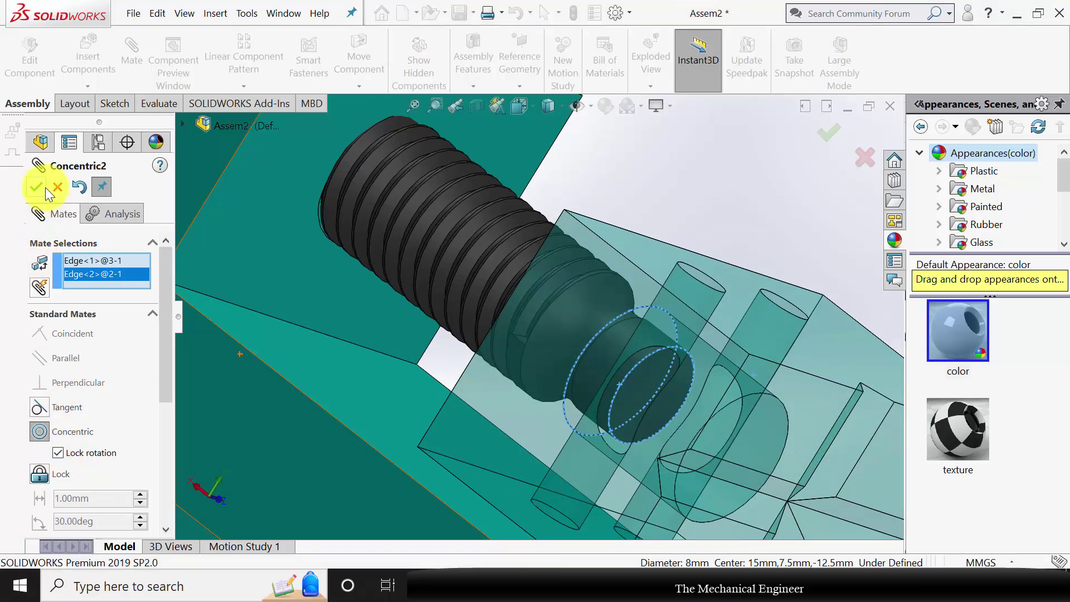
pyautogui.press('Return')
pyautogui.scroll(5, 595, 320)
pyautogui.moveTo(627, 318); pyautogui.dragTo(446, 370, button='middle')
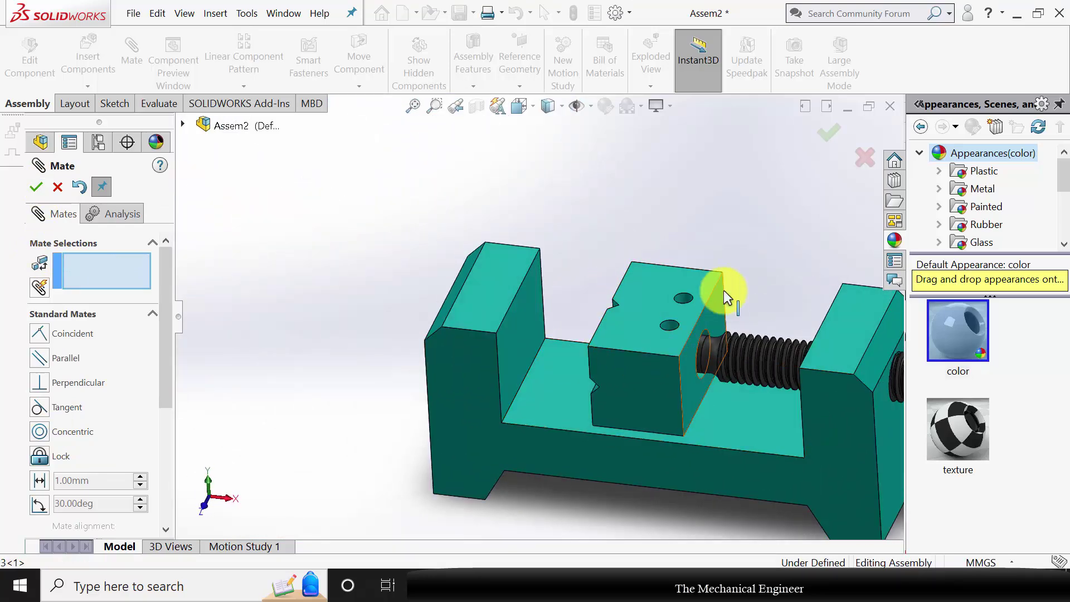
pyautogui.scroll(-3, 724, 289)
pyautogui.scroll(-2, 694, 310)
pyautogui.moveTo(669, 256); pyautogui.dragTo(664, 205, button='middle')
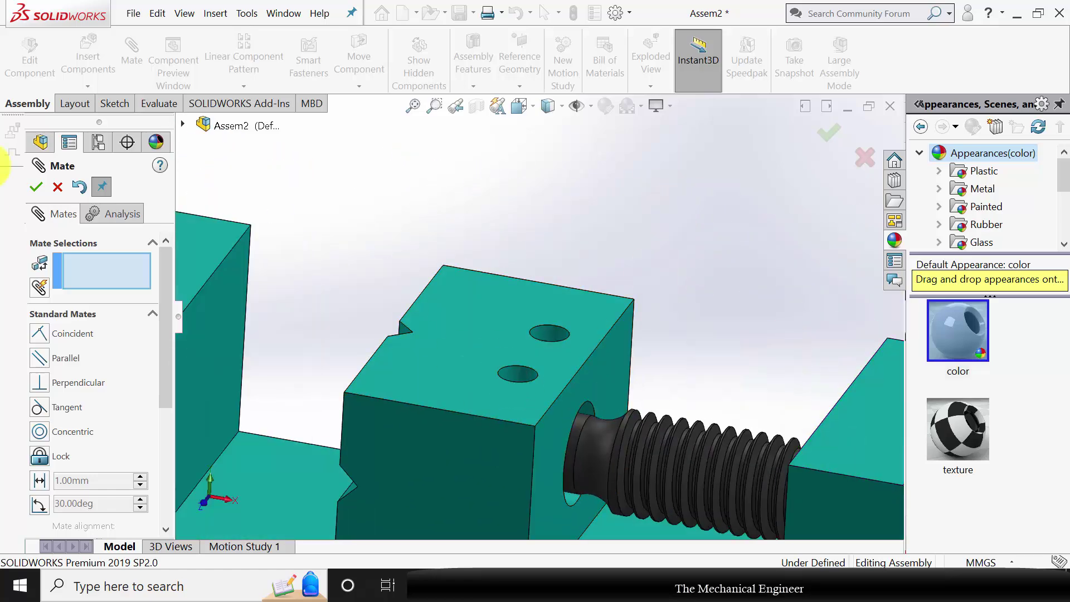
pyautogui.click(35, 188)
# - Slide the moveable jaw along the screw axis until it is clear of the screw tip
pyautogui.click(445, 461)
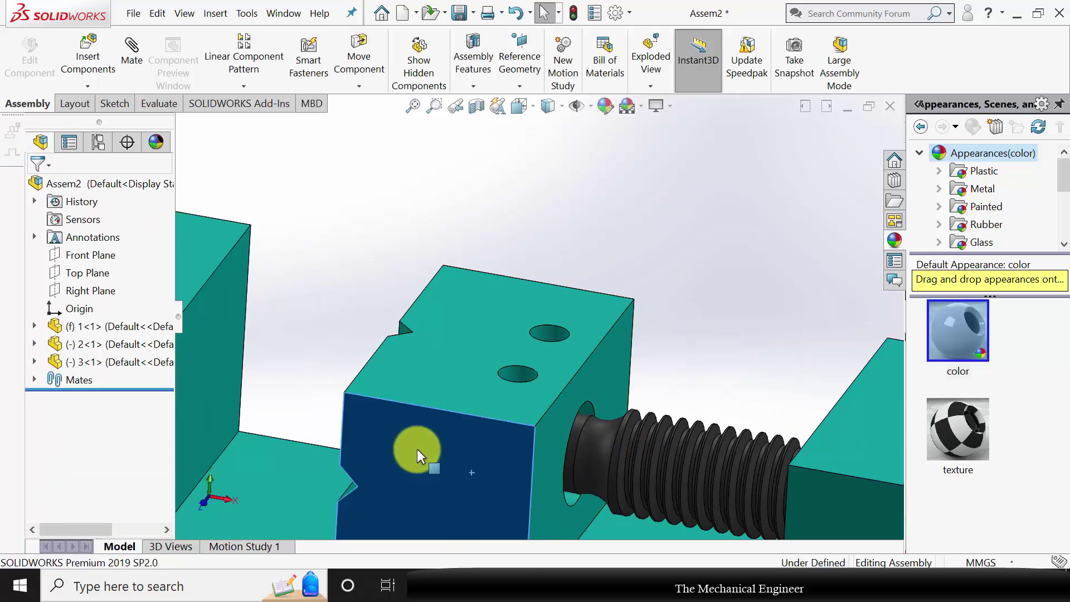
pyautogui.moveTo(419, 449); pyautogui.dragTo(321, 434)
pyautogui.click(614, 296)
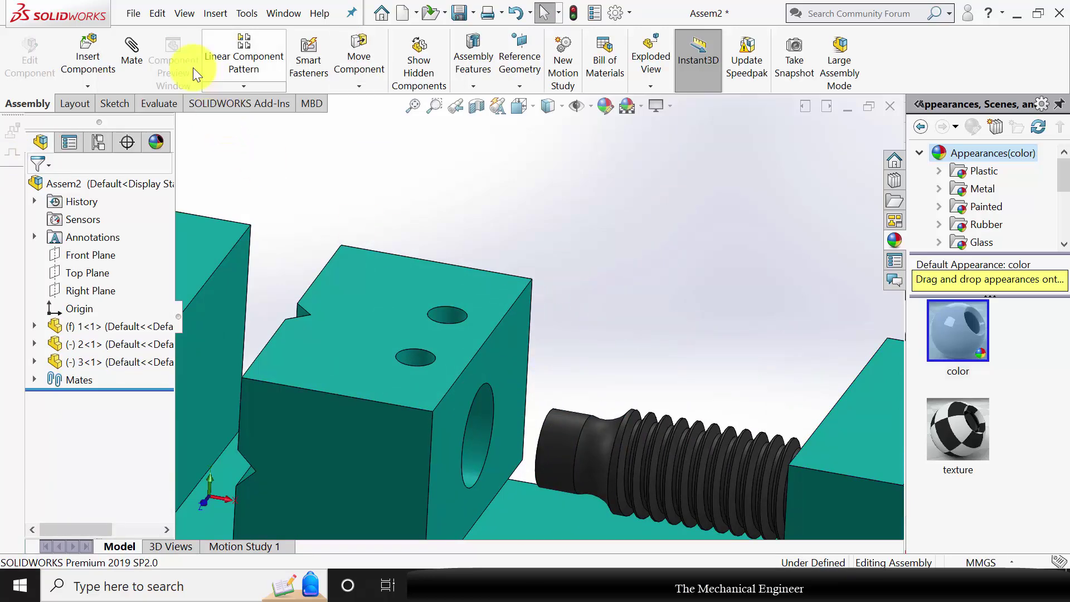
# - Insert part 4, the peg, above the screw and place a second copy of it beside the first
pyautogui.click(90, 56)
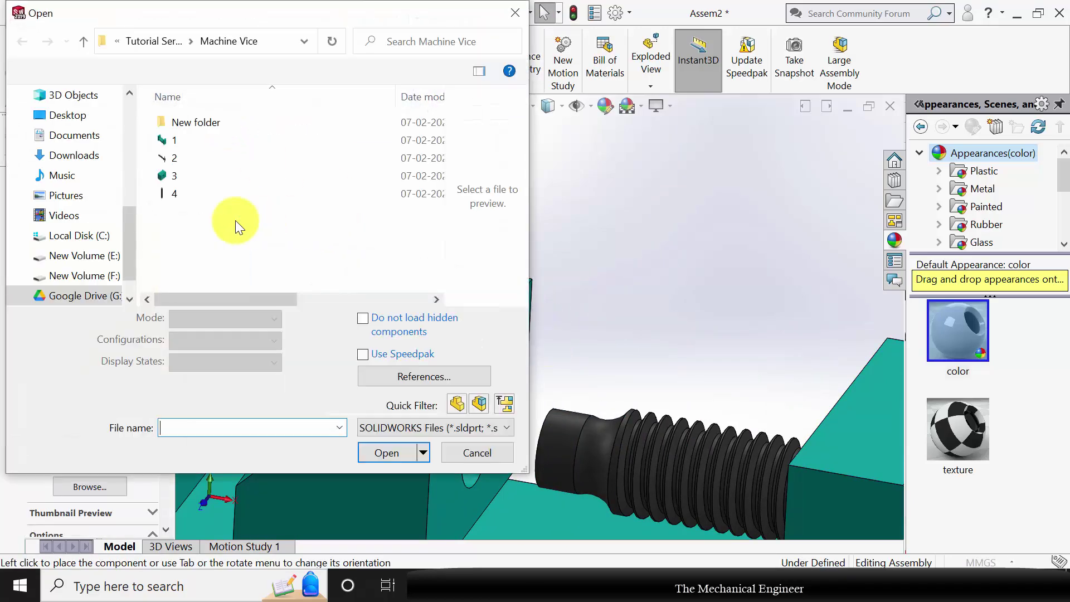
pyautogui.click(173, 194)
pyautogui.click(386, 422)
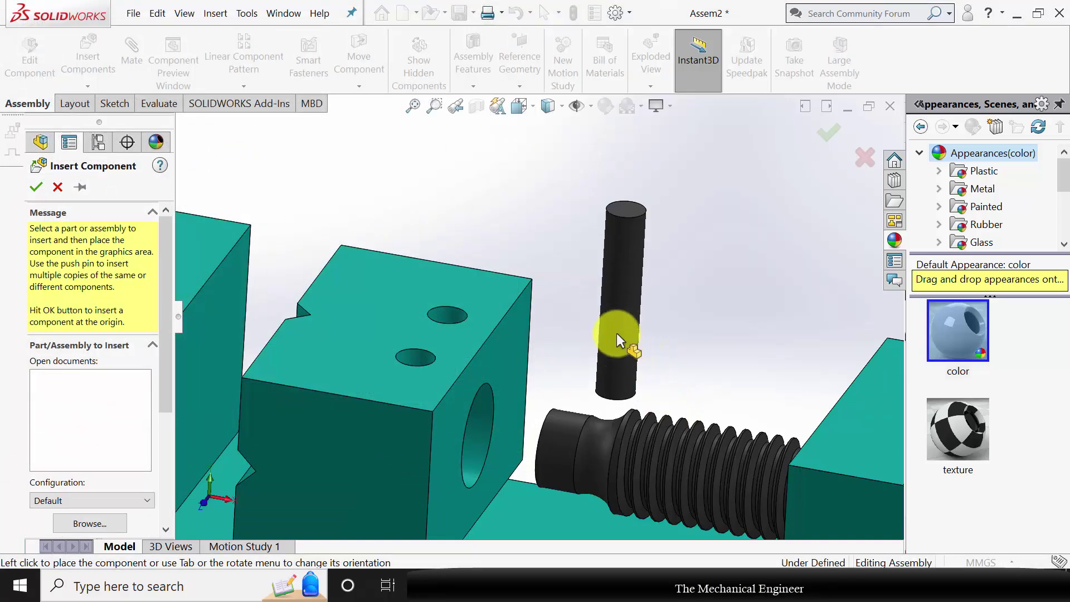
pyautogui.click(621, 299)
pyautogui.keyDown('ctrl'); pyautogui.moveTo(621, 299); pyautogui.dragTo(689, 312); pyautogui.keyUp('ctrl')
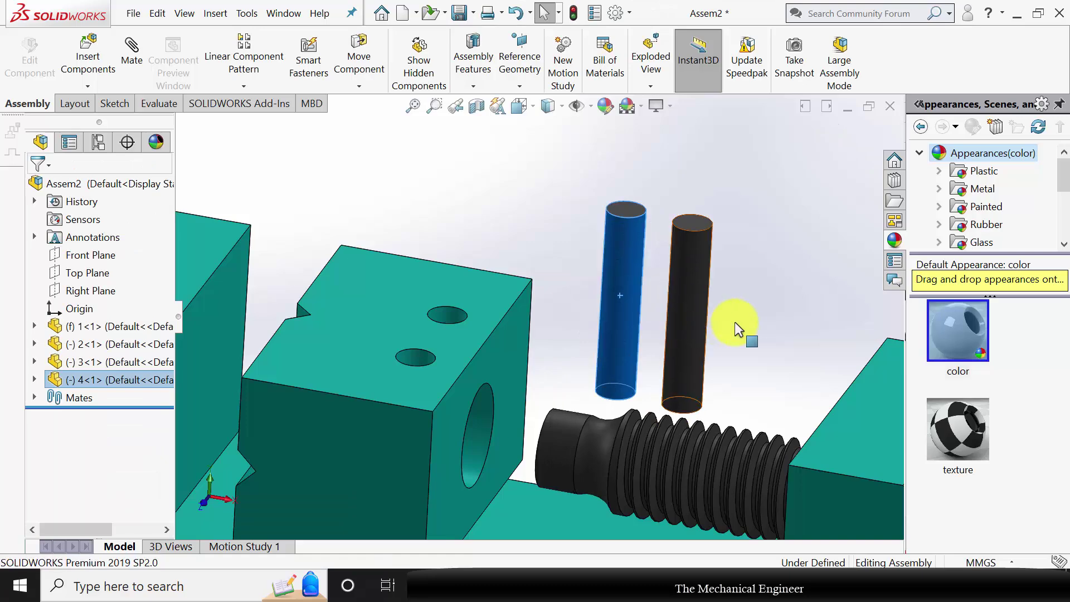
# - Mate the first peg concentric with the rear vertical hole in the moveable jaw
pyautogui.click(132, 53)
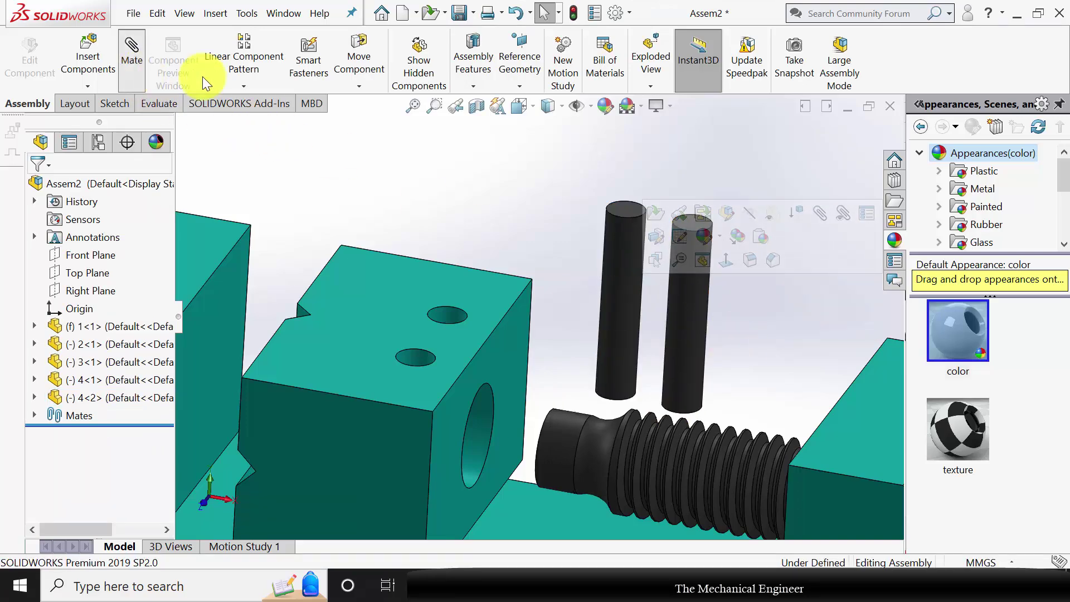
pyautogui.click(447, 317)
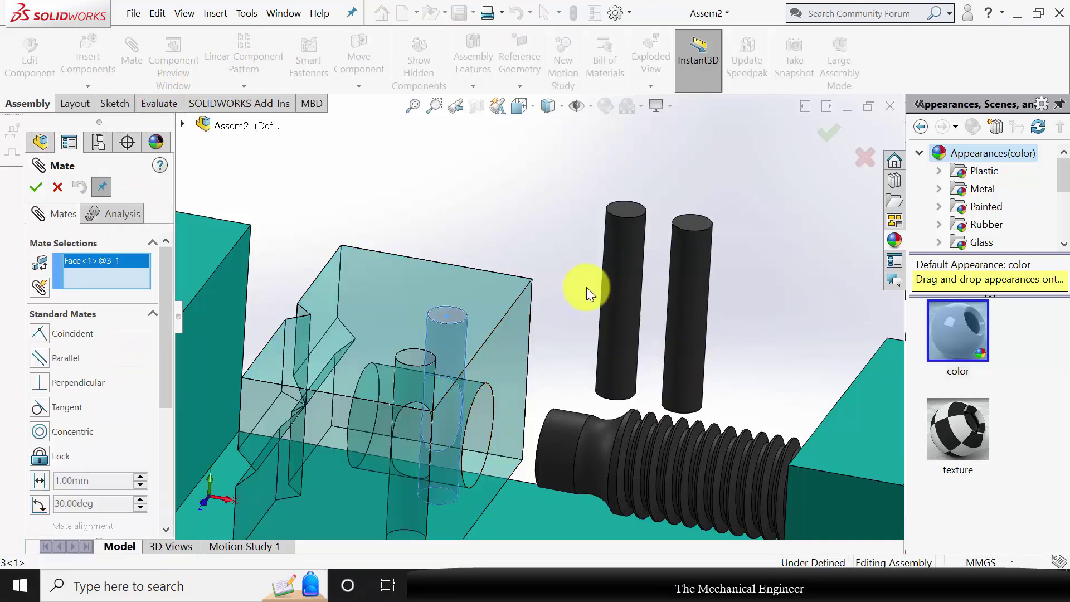
pyautogui.click(634, 262)
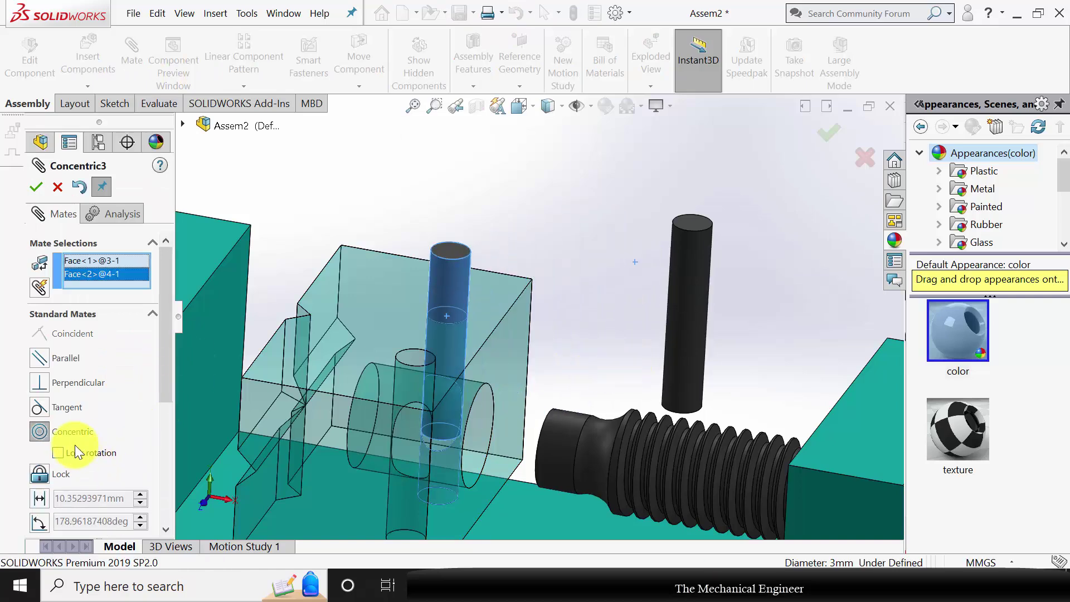
pyautogui.click(36, 187)
# - Mate the second peg concentric with the jaw's front vertical hole
pyautogui.click(704, 269)
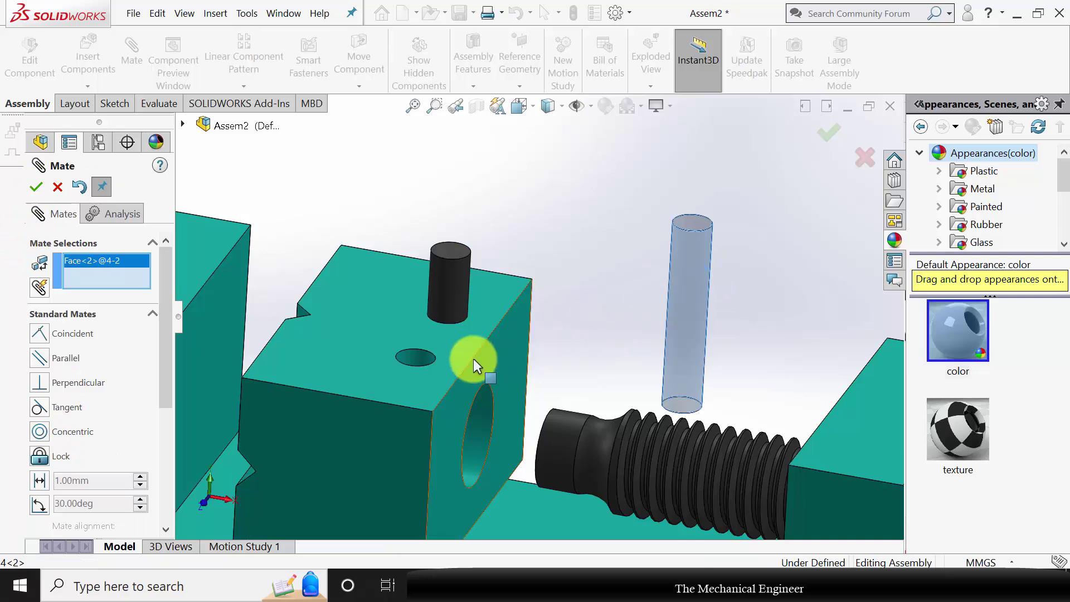
pyautogui.click(410, 359)
pyautogui.click(36, 187)
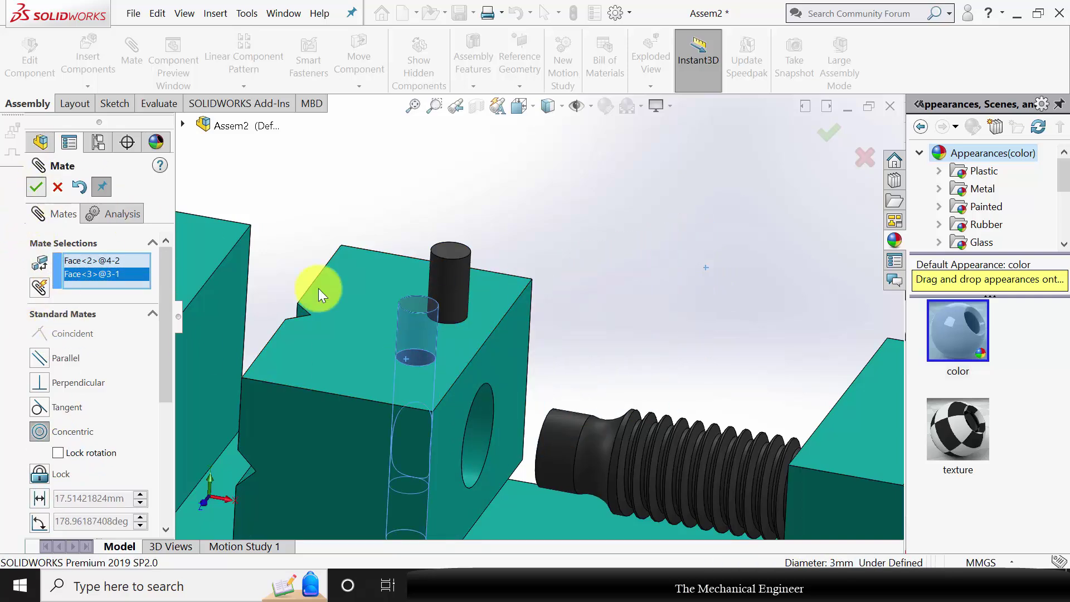
# - Mate the top faces of both pegs coincident with the top face of the moveable jaw
pyautogui.click(424, 307)
pyautogui.click(357, 356)
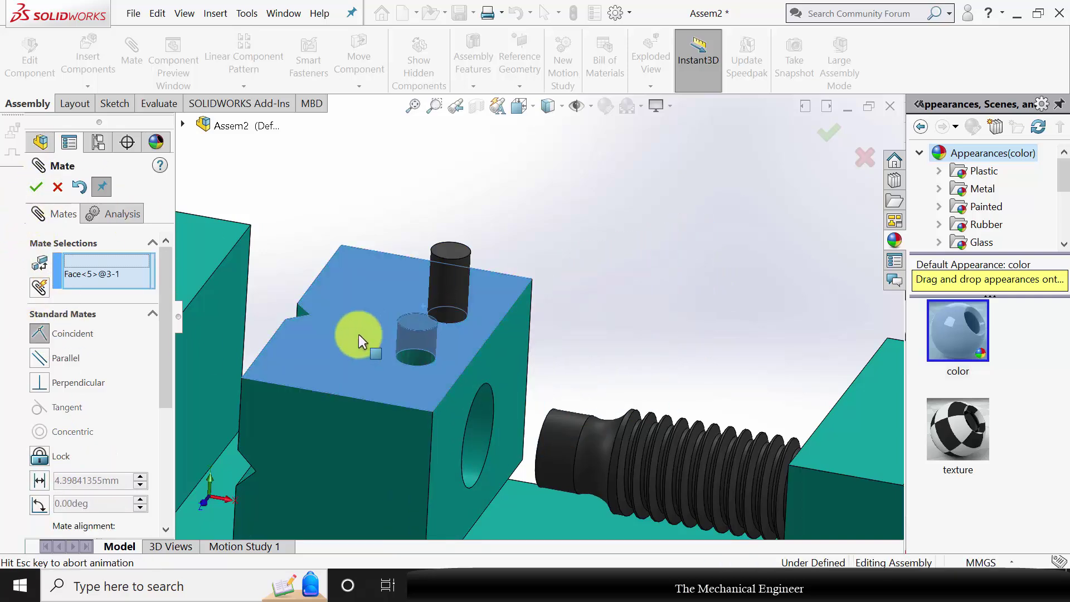
pyautogui.click(35, 188)
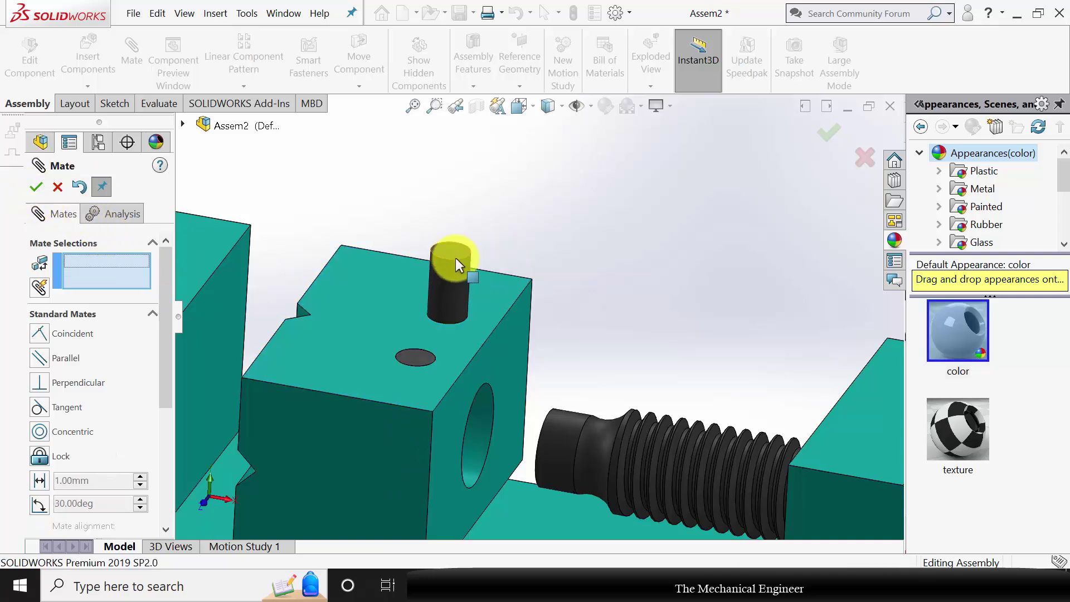
pyautogui.click(453, 252)
pyautogui.click(452, 354)
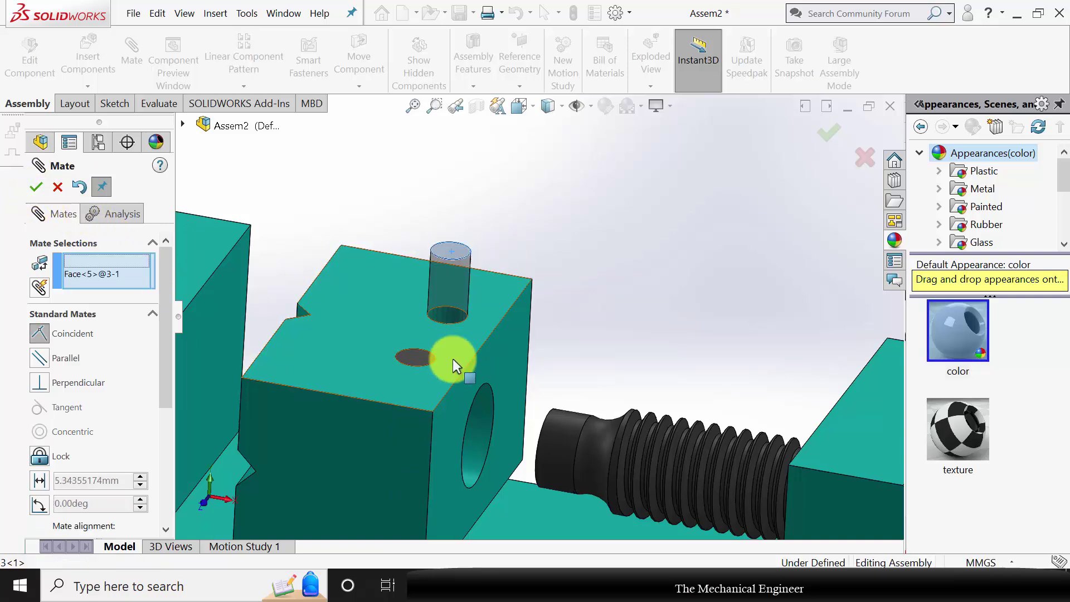
pyautogui.click(35, 188)
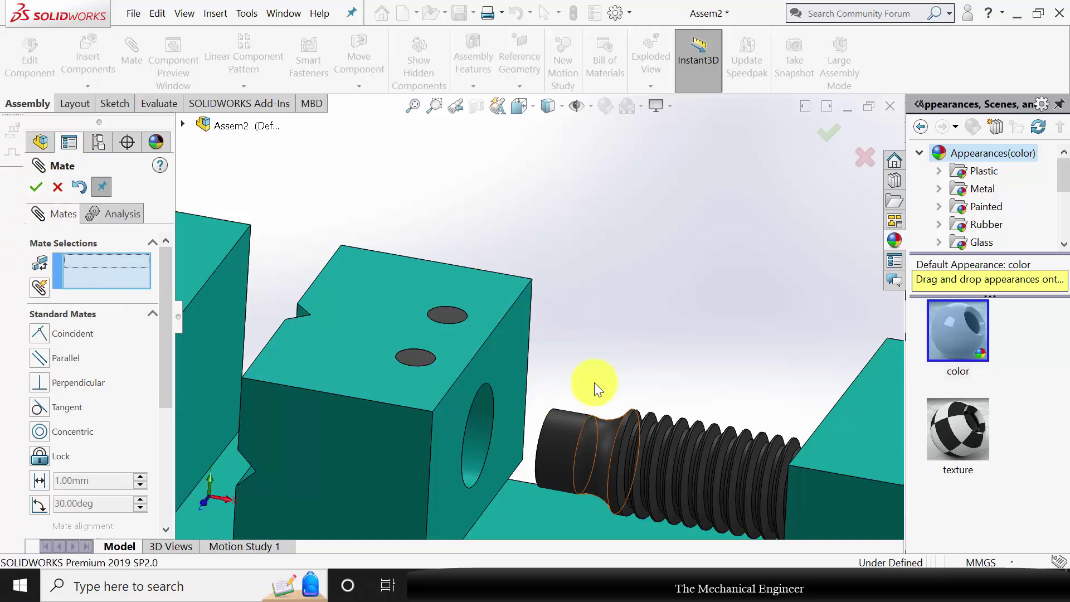
# - Add a tangent mate between the peg's cylindrical face and the circular edge where the screw's neck meets the thread
pyautogui.moveTo(593, 351); pyautogui.dragTo(582, 513, button='middle')
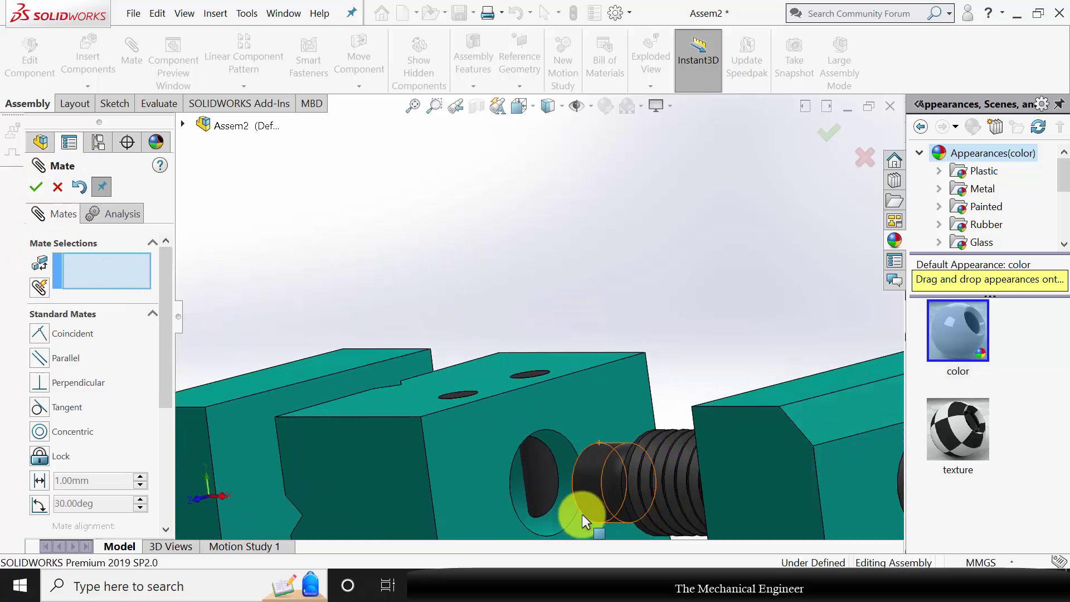
pyautogui.click(550, 470)
pyautogui.moveTo(607, 291); pyautogui.dragTo(457, 344, button='middle')
pyautogui.scroll(-3, 457, 345)
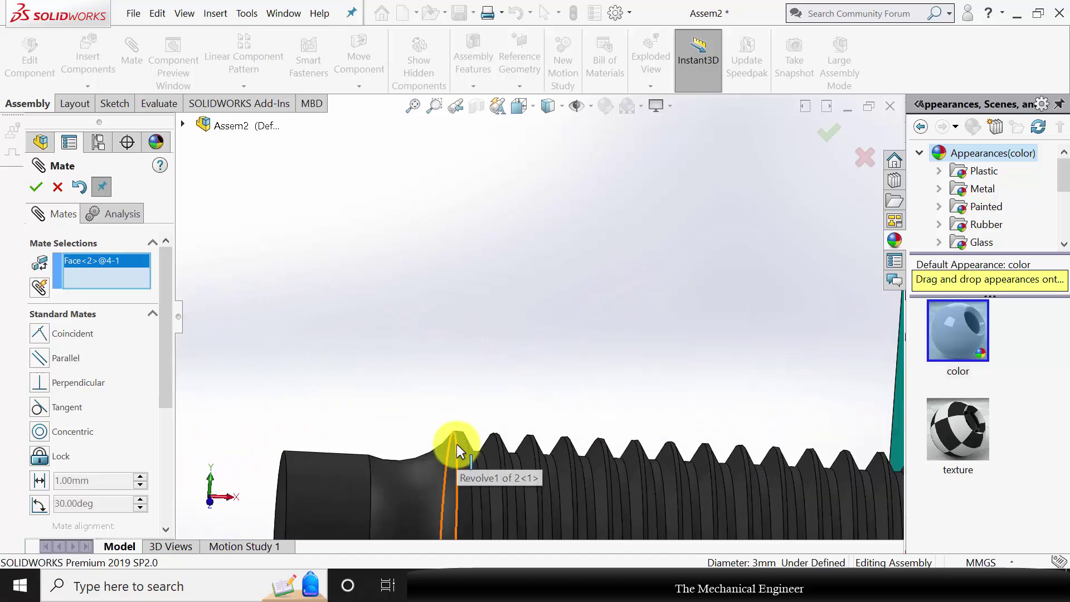
pyautogui.click(456, 444)
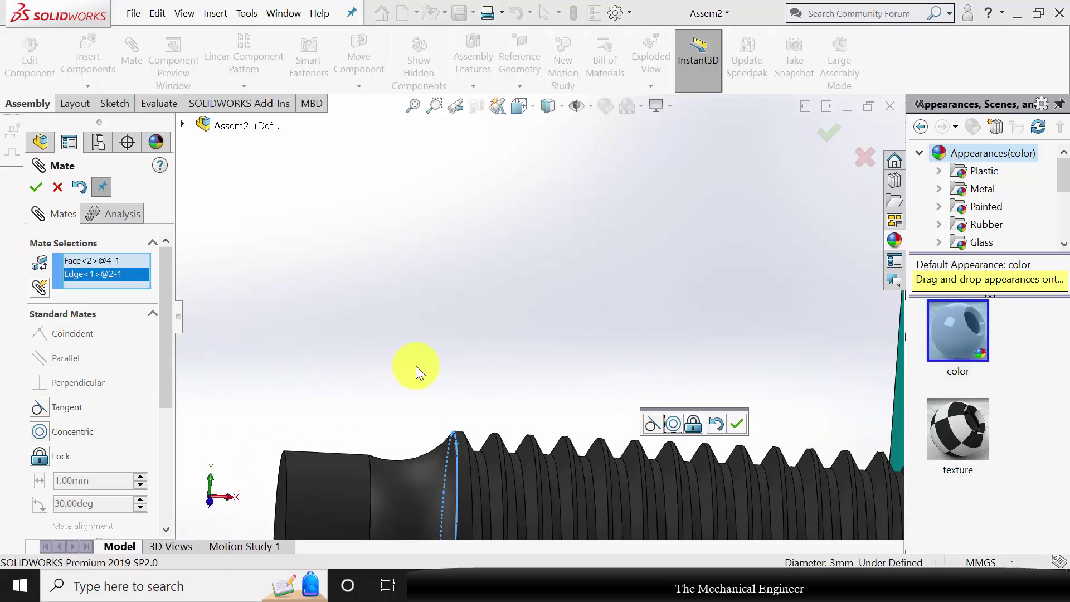
pyautogui.scroll(3, 587, 312)
pyautogui.click(37, 407)
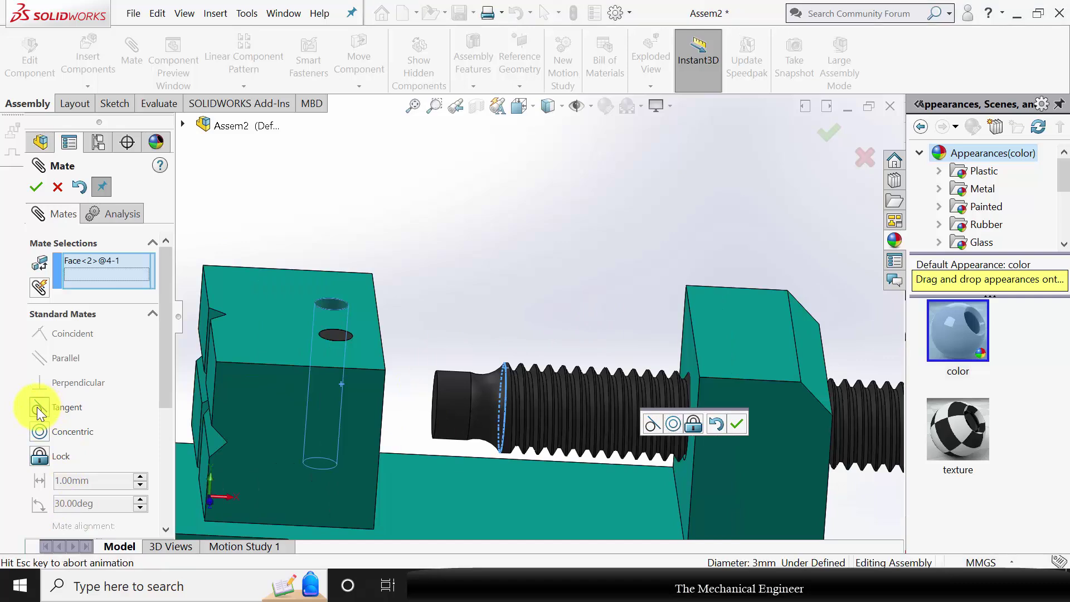
pyautogui.click(41, 187)
pyautogui.click(38, 186)
pyautogui.scroll(5, 549, 312)
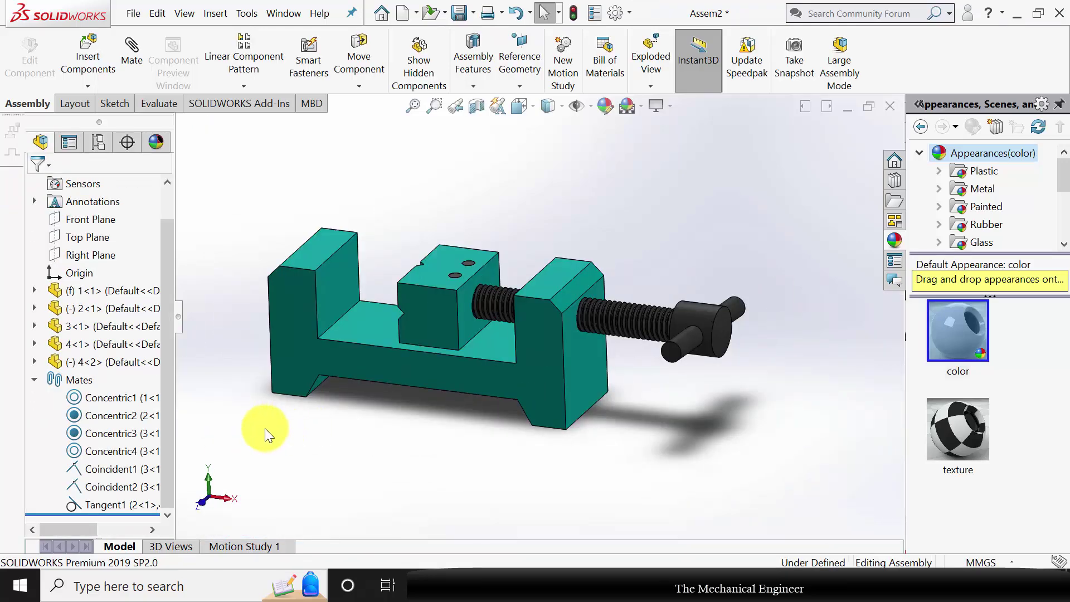
# - Edit the Concentric2 mate between the screw and the moveable jaw to turn off its rotation lock
pyautogui.click(125, 416)
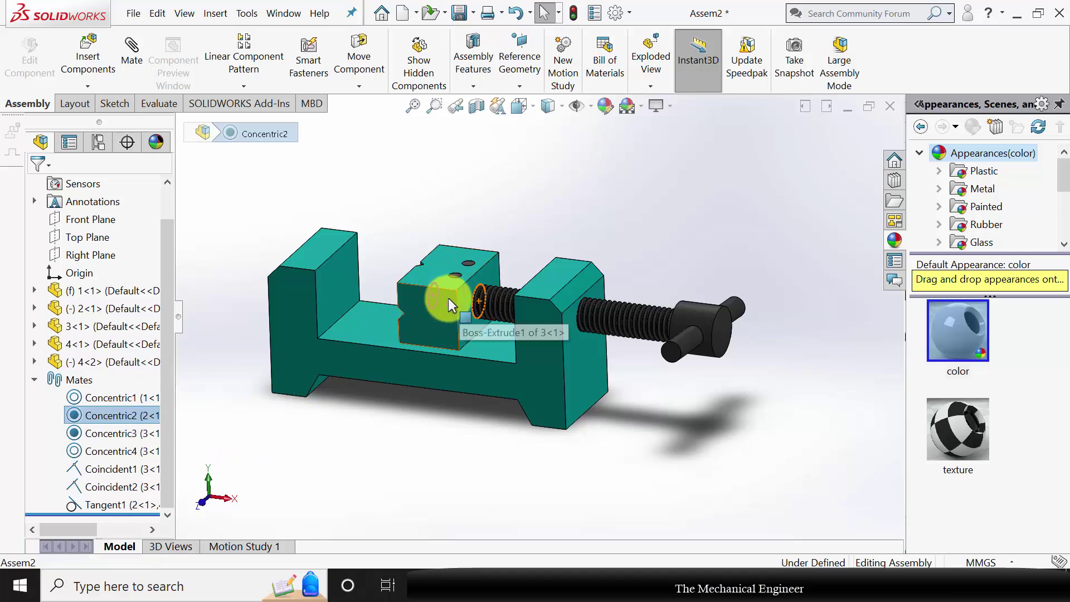
pyautogui.rightClick(118, 416)
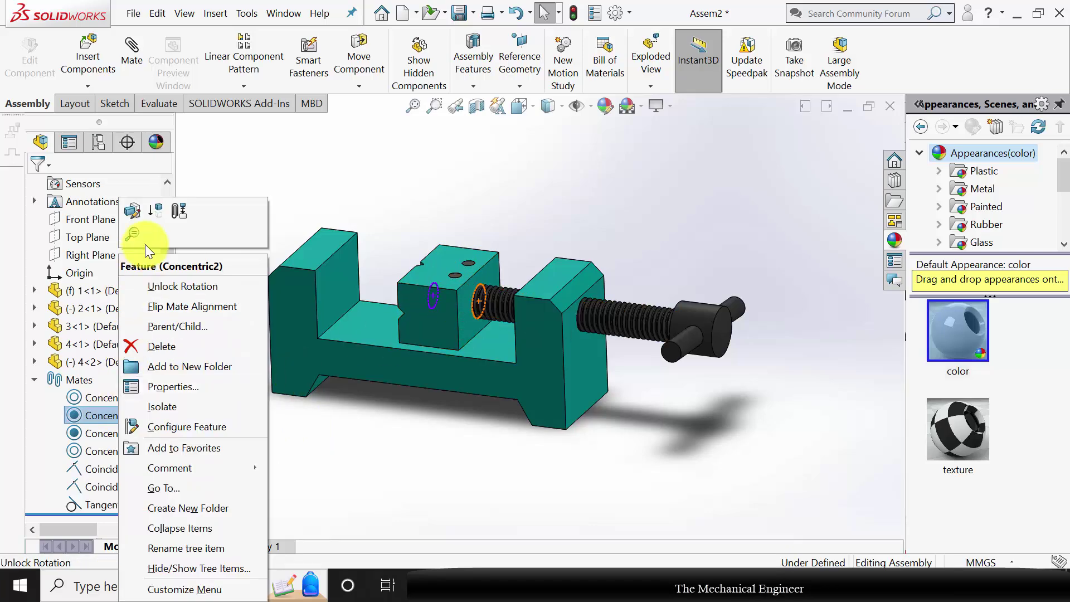
pyautogui.click(129, 211)
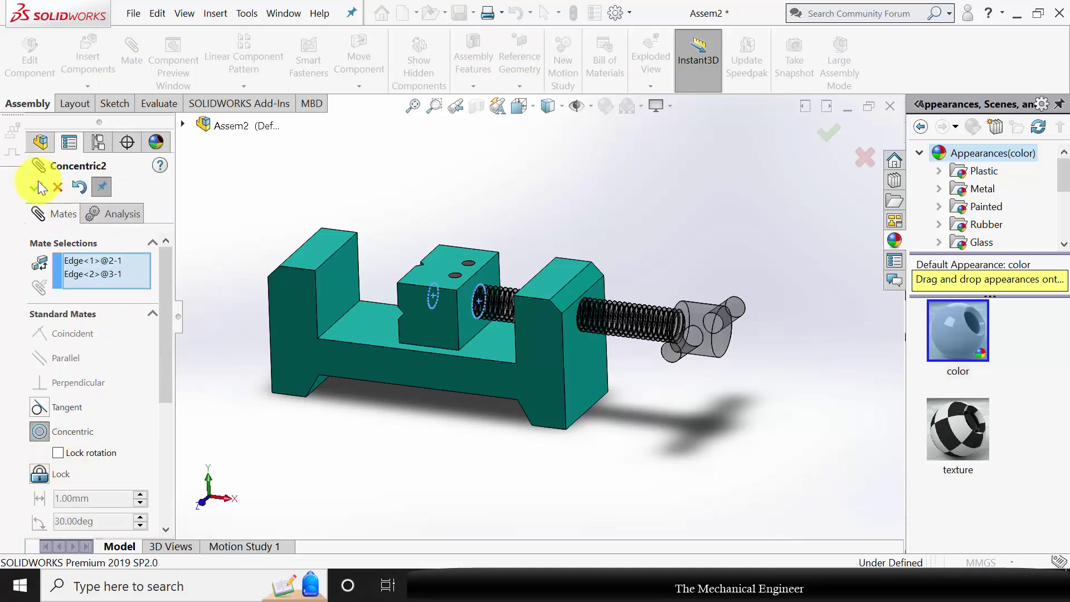
pyautogui.click(37, 187)
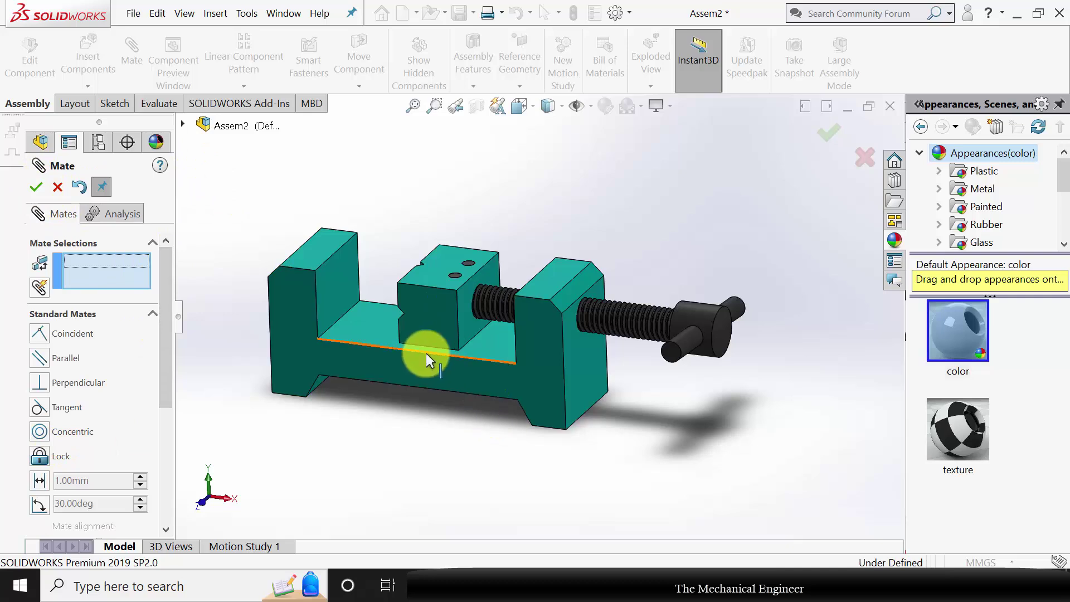
# - Mate the moveable jaw's bottom face parallel to the slide face of the vice body
pyautogui.click(375, 319)
pyautogui.moveTo(417, 433); pyautogui.dragTo(433, 324, button='middle')
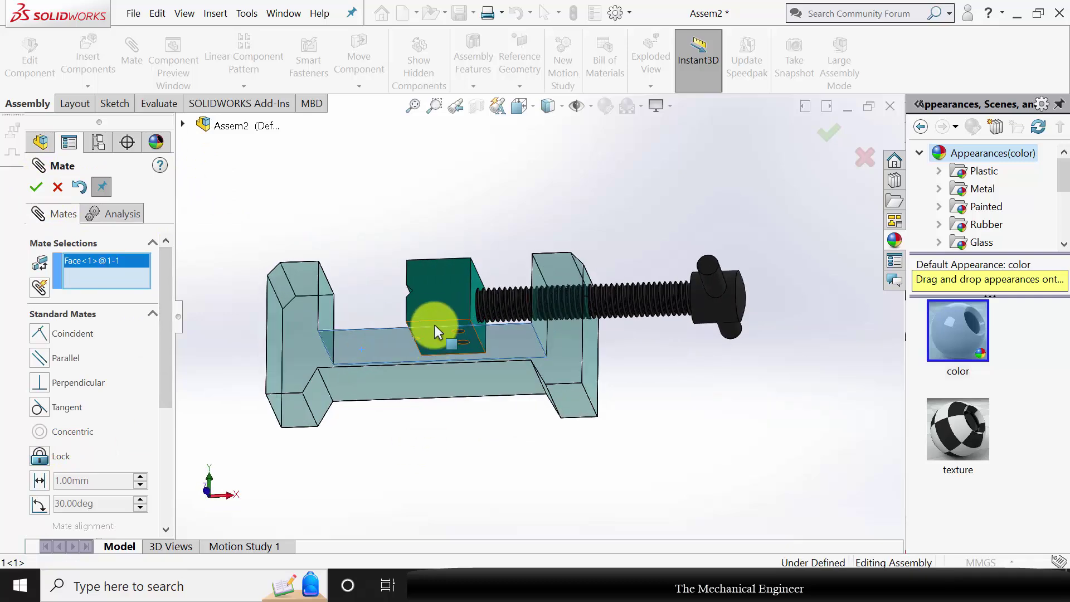
pyautogui.click(437, 328)
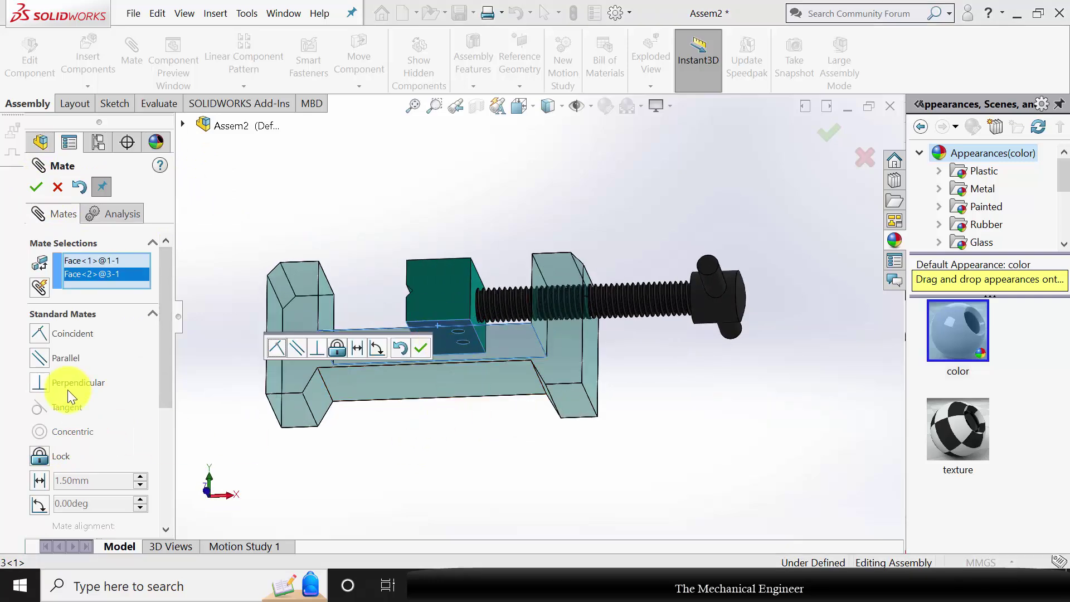
pyautogui.click(40, 360)
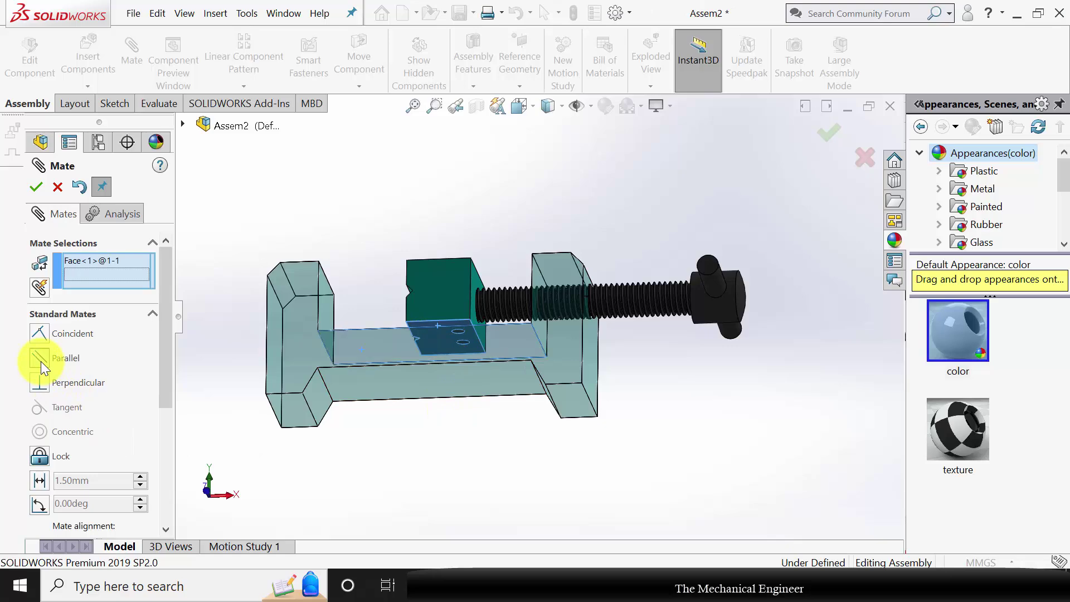
pyautogui.click(37, 188)
pyautogui.click(35, 187)
pyautogui.moveTo(453, 202); pyautogui.dragTo(437, 282, button='middle')
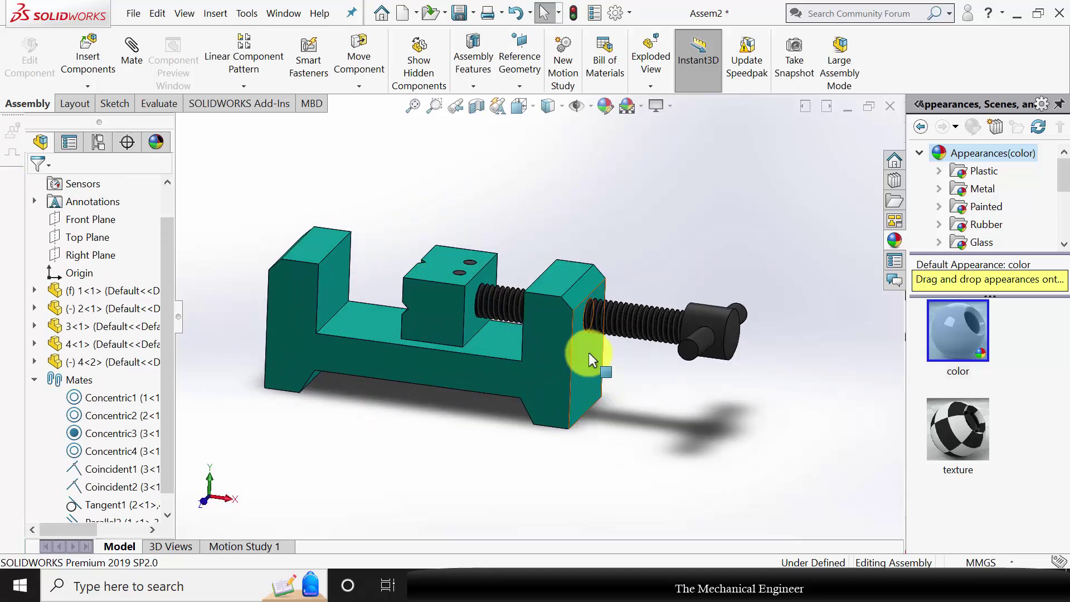
# - Start a mechanical Screw mate between the clamping screw's thread and the threaded hole in the vice body
pyautogui.scroll(-5, 599, 329)
pyautogui.scroll(3, 640, 430)
pyautogui.scroll(-4, 625, 400)
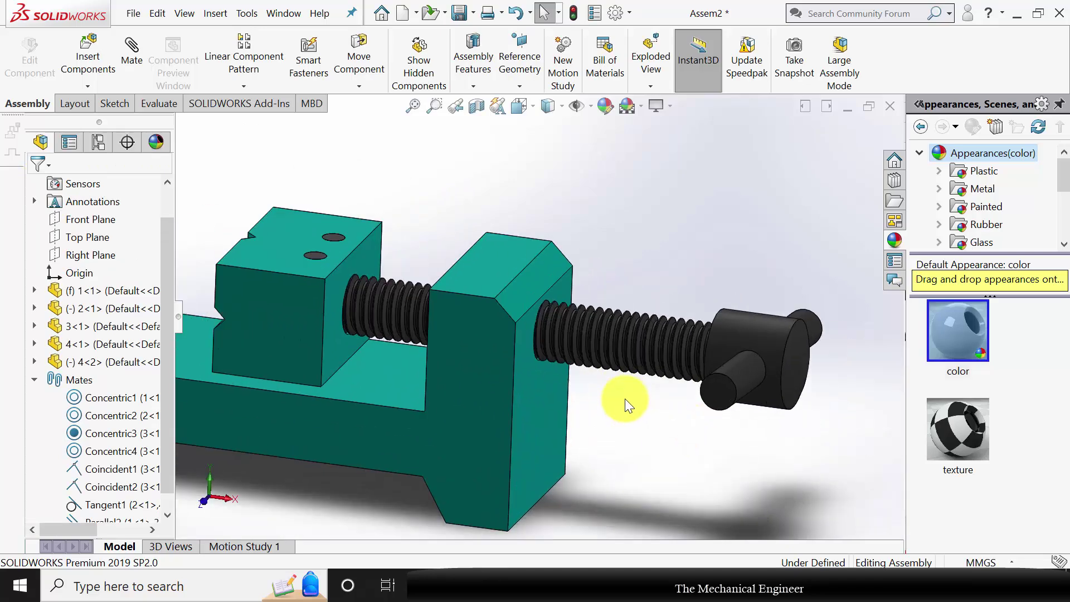
pyautogui.click(133, 67)
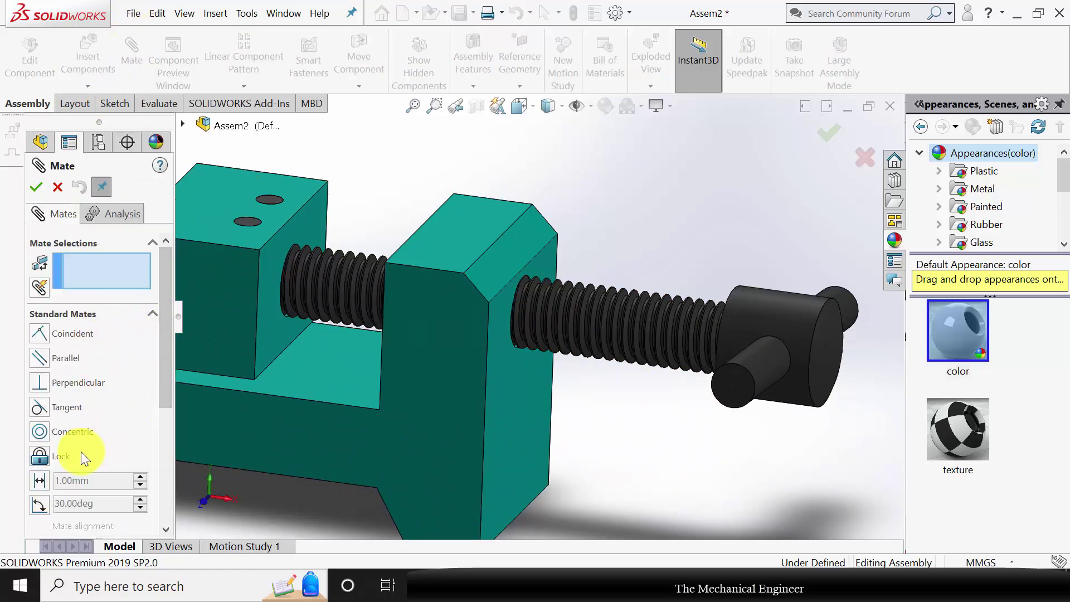
pyautogui.scroll(-5, 126, 318)
pyautogui.click(159, 389)
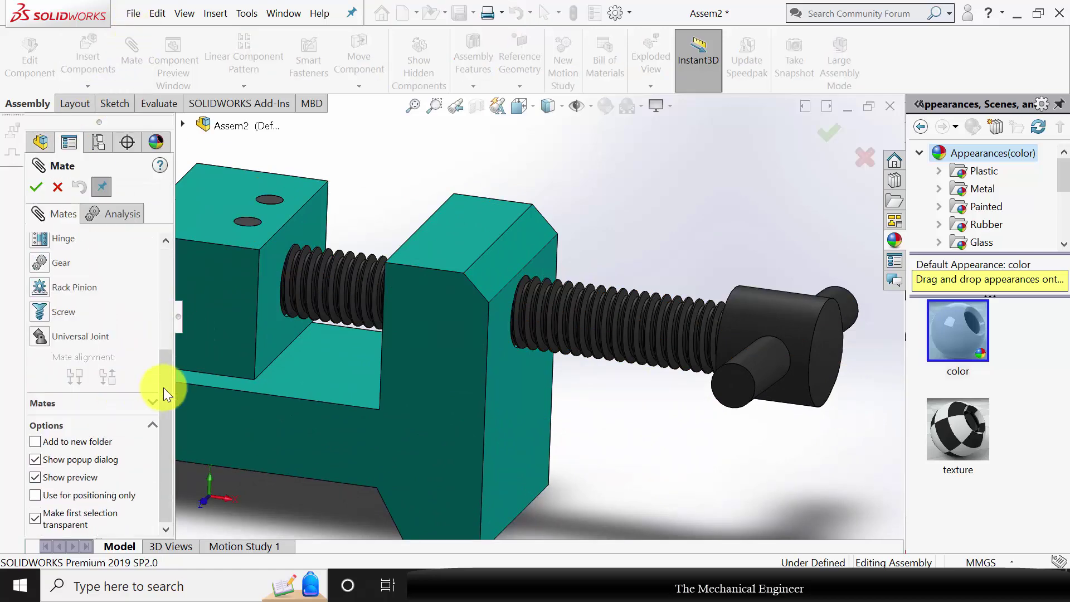
pyautogui.click(39, 311)
pyautogui.scroll(-5, 624, 334)
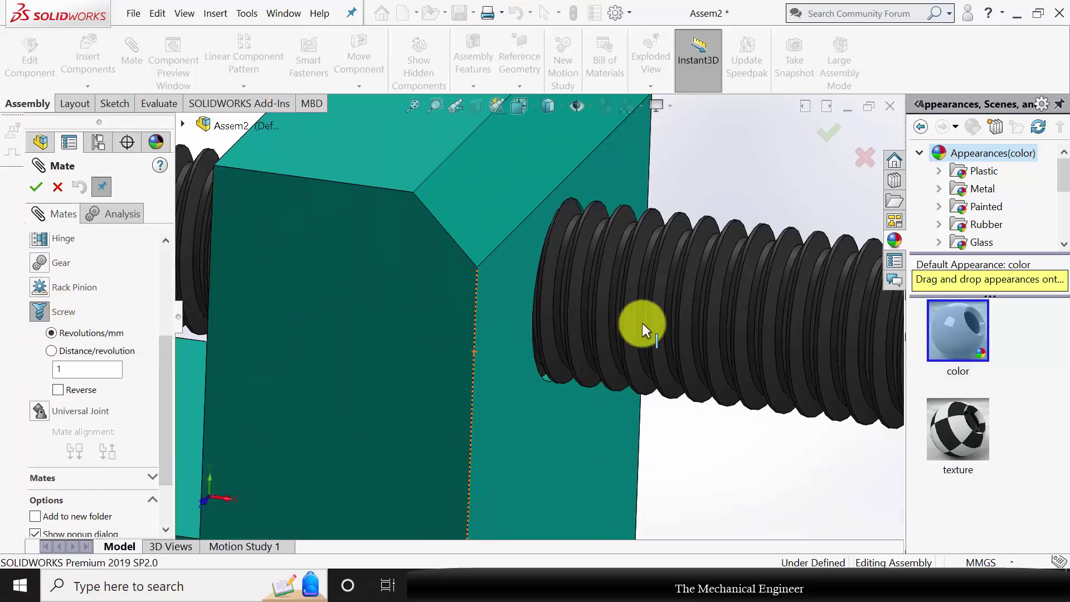
pyautogui.scroll(-3, 613, 329)
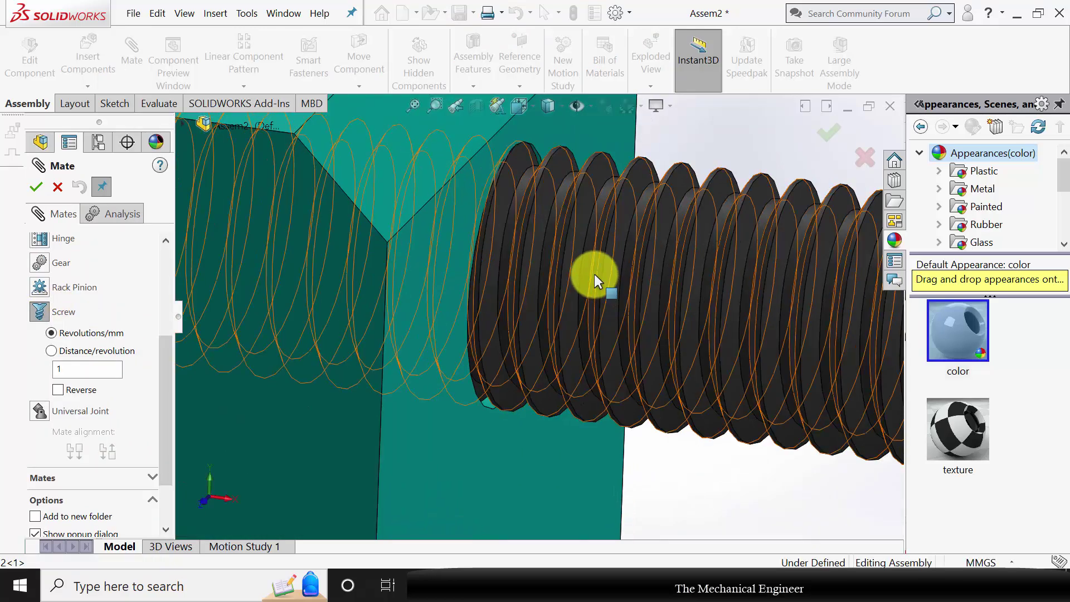
pyautogui.scroll(-5, 603, 269)
pyautogui.scroll(-3, 557, 307)
pyautogui.scroll(3, 557, 306)
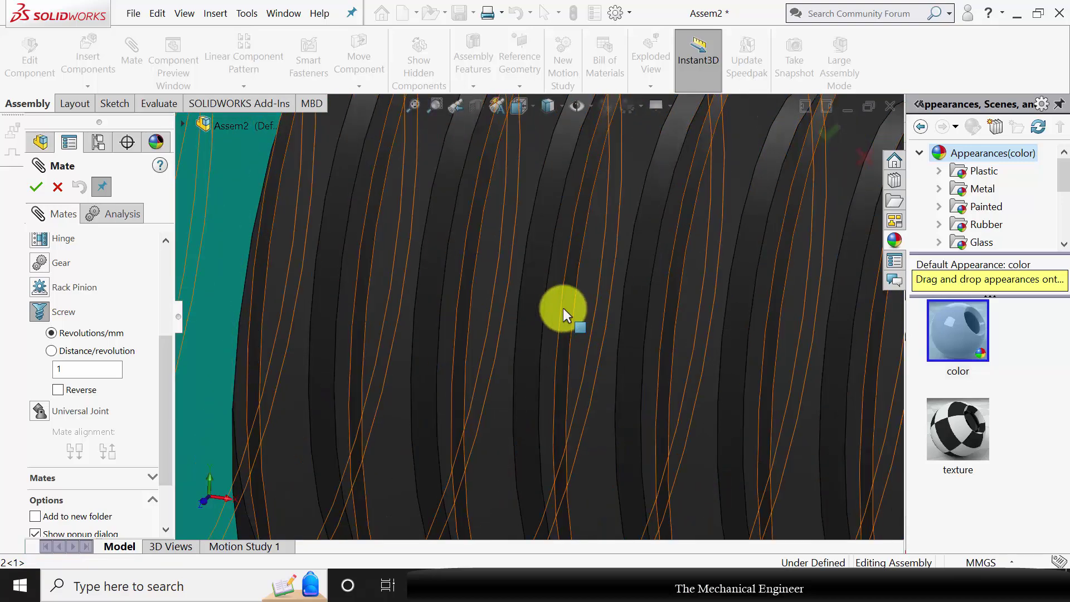
pyautogui.click(555, 302)
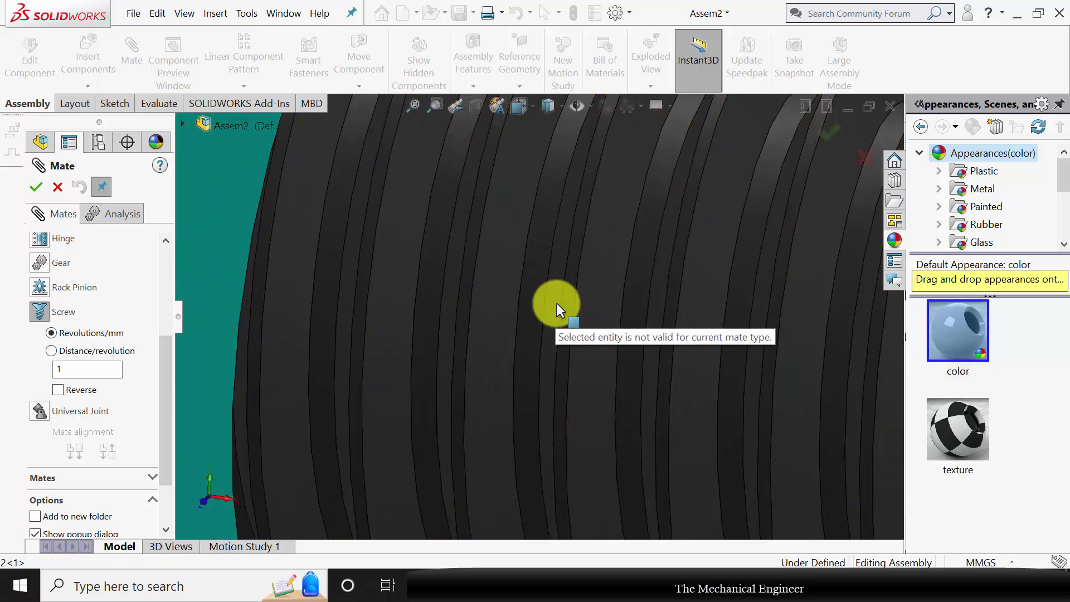
pyautogui.scroll(5, 567, 322)
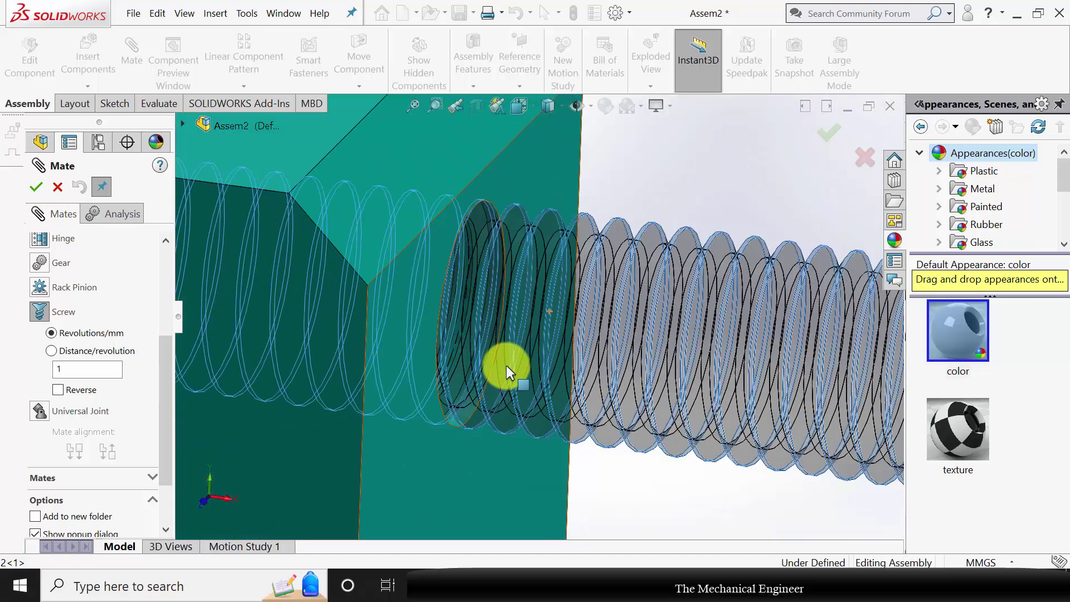
pyautogui.scroll(-5, 506, 366)
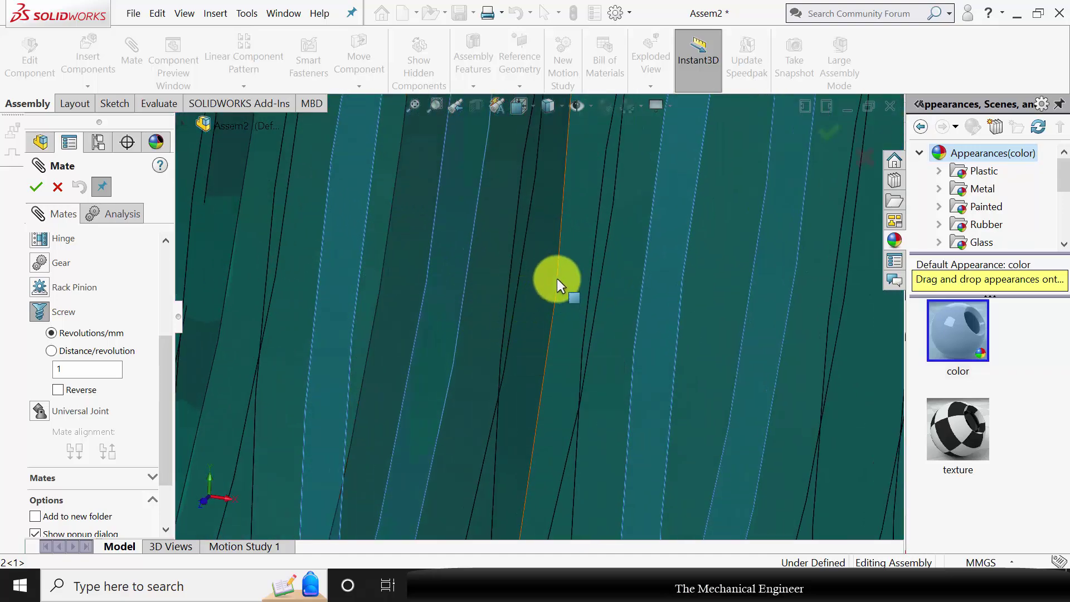
pyautogui.click(451, 282)
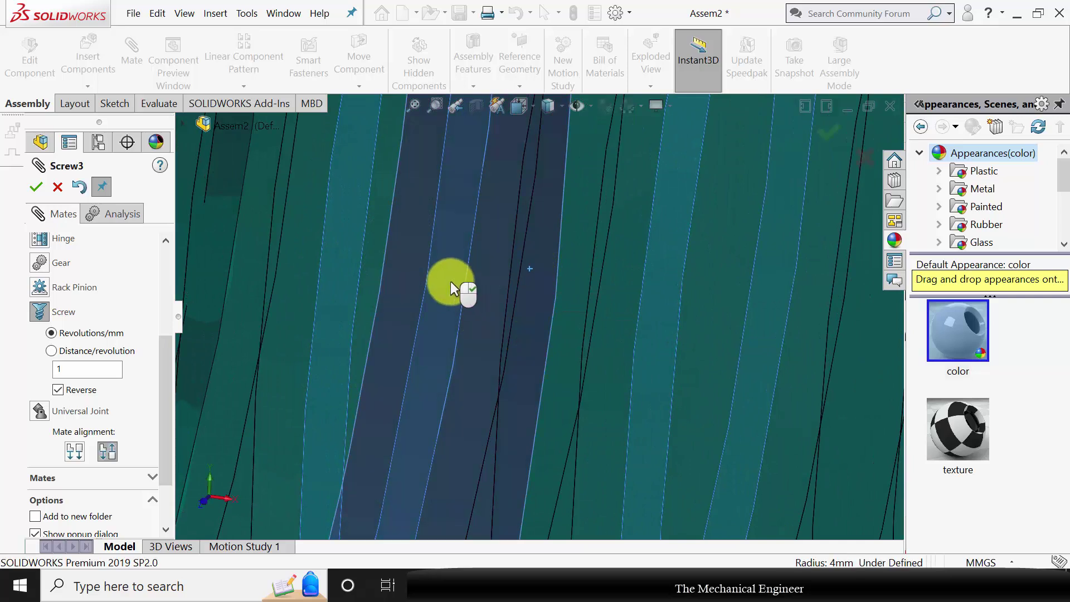
# - Set the Screw mate to a distance of 1.5 mm per revolution, apply it, and turn the clamping screw to test the motion
pyautogui.click(52, 351)
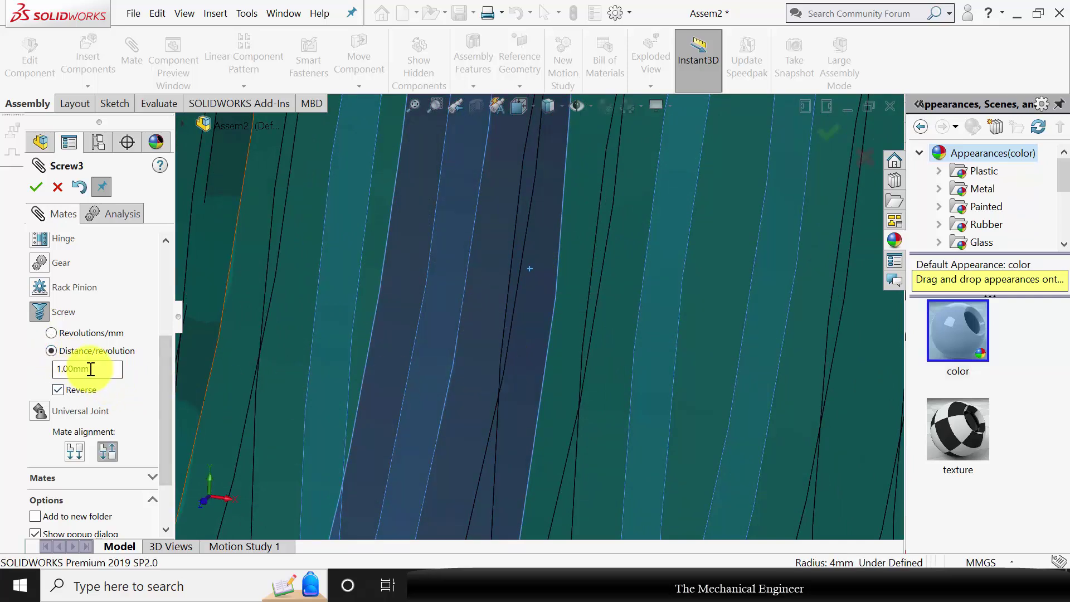
pyautogui.write('1.5')
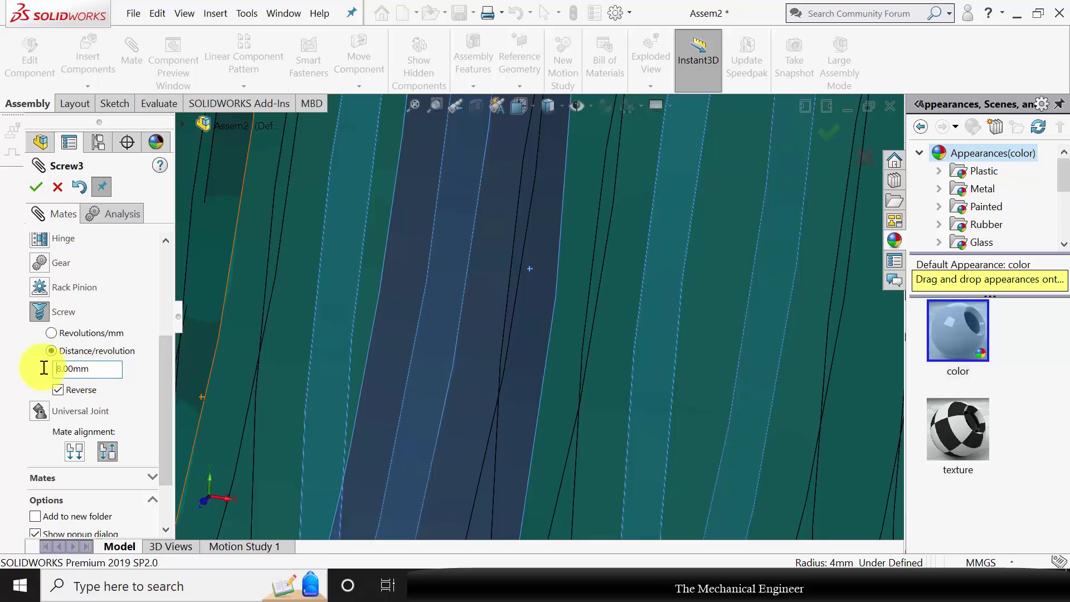
pyautogui.press('Return')
pyautogui.scroll(6, 450, 279)
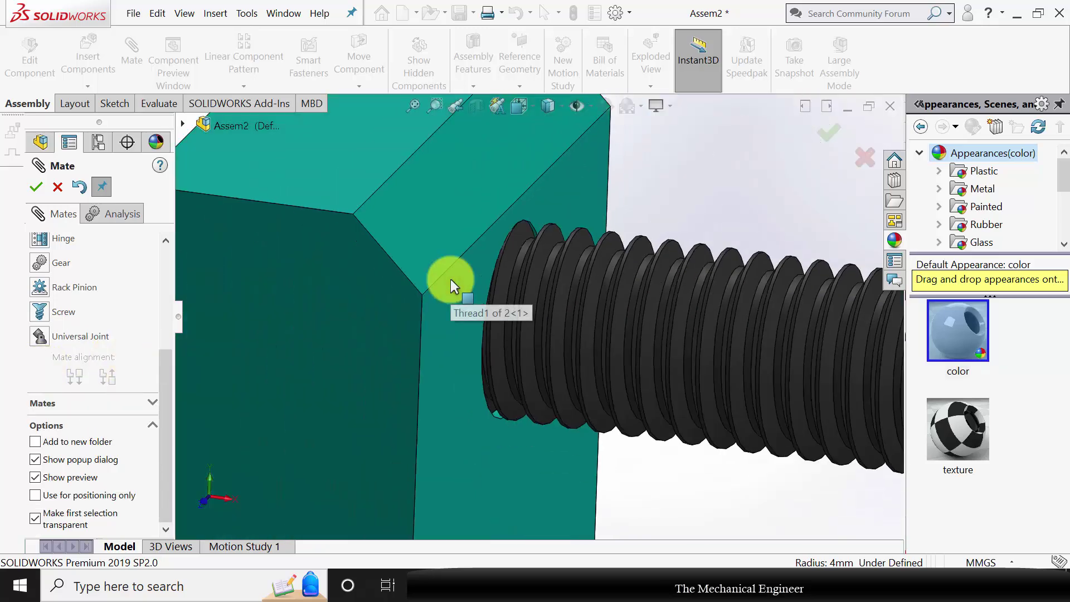
pyautogui.moveTo(661, 350); pyautogui.dragTo(613, 256)
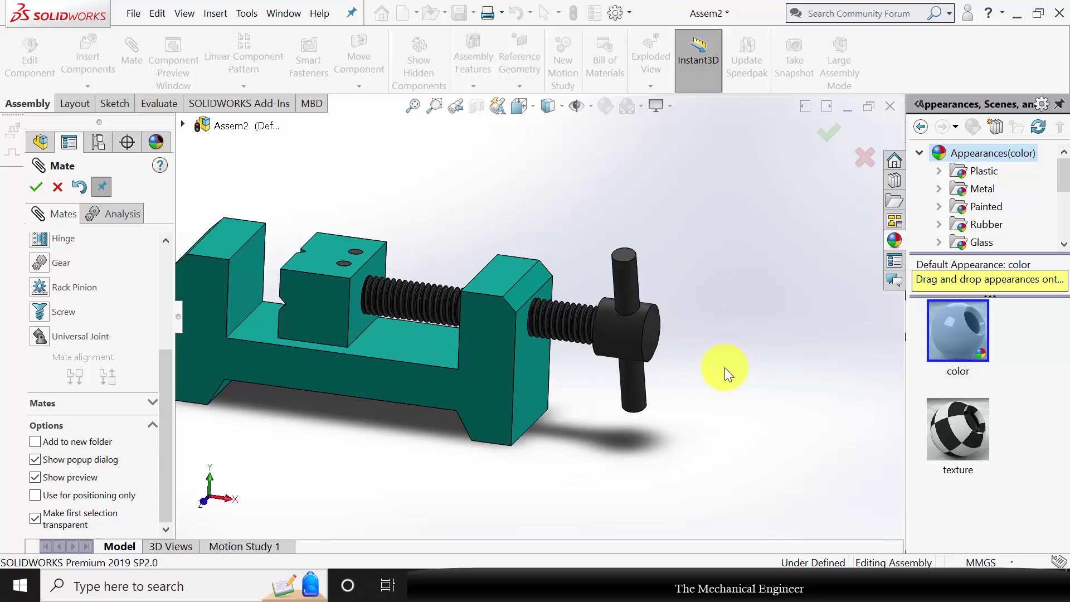